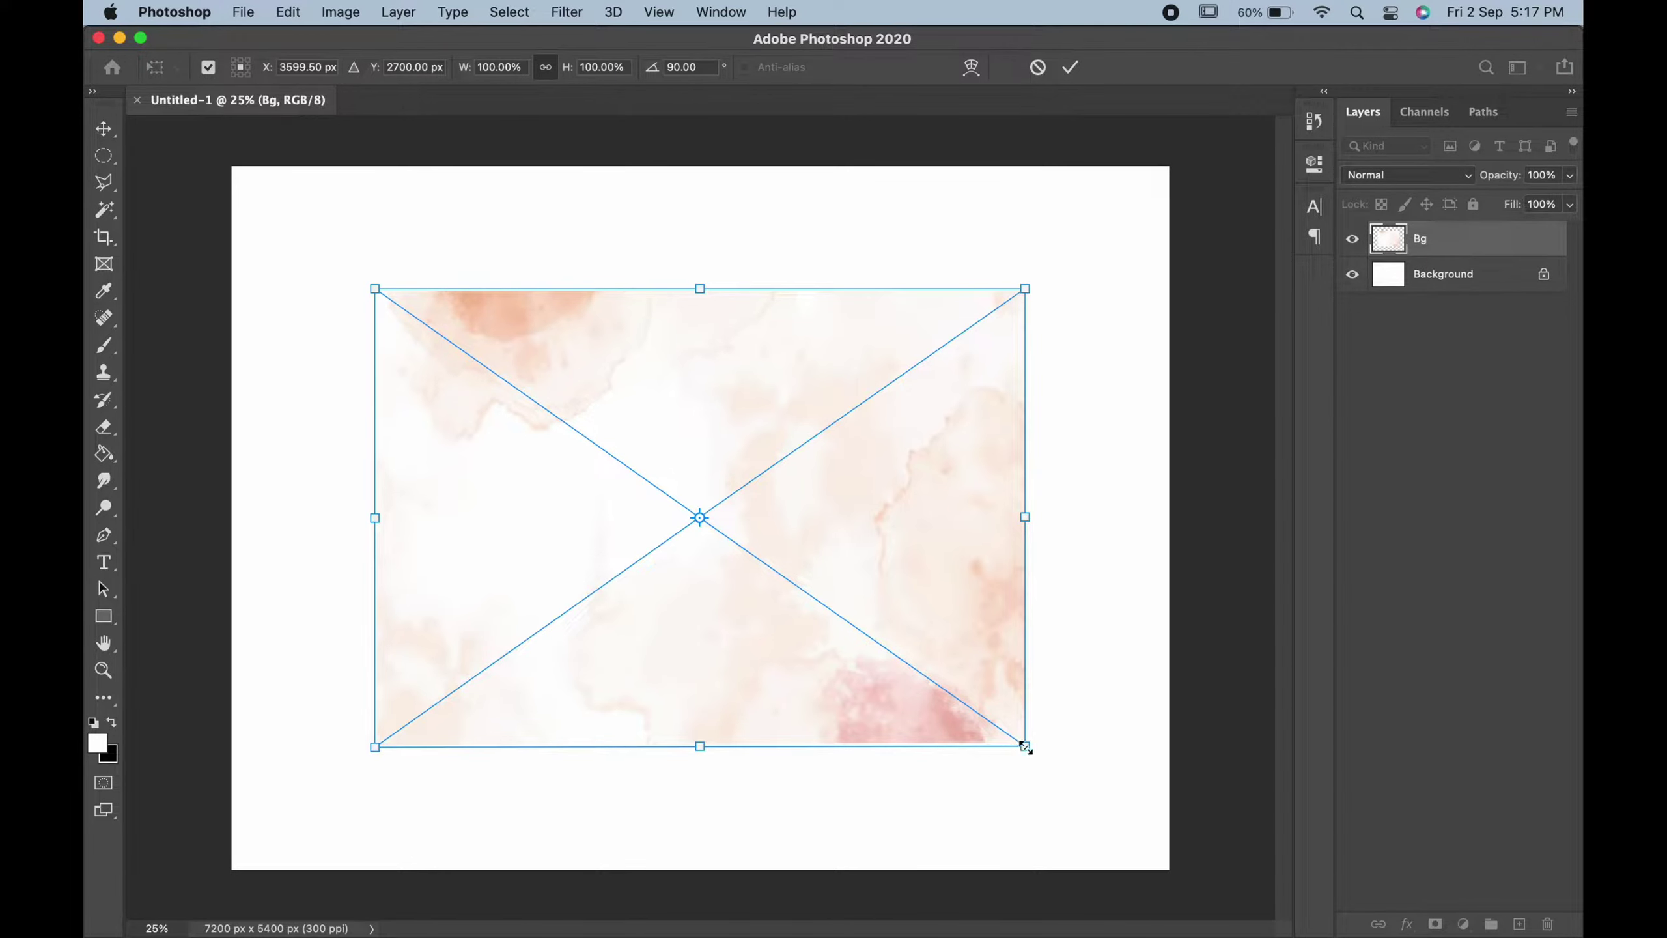
# Step: Enlarge the placed watercolor background until it covers the whole canvas
pyautogui.moveTo(1025, 747); pyautogui.dragTo(1235, 827)
pyautogui.moveTo(1246, 416); pyautogui.dragTo(1246, 420)
pyautogui.moveTo(1201, 512); pyautogui.dragTo(1215, 516)
pyautogui.press('Return')
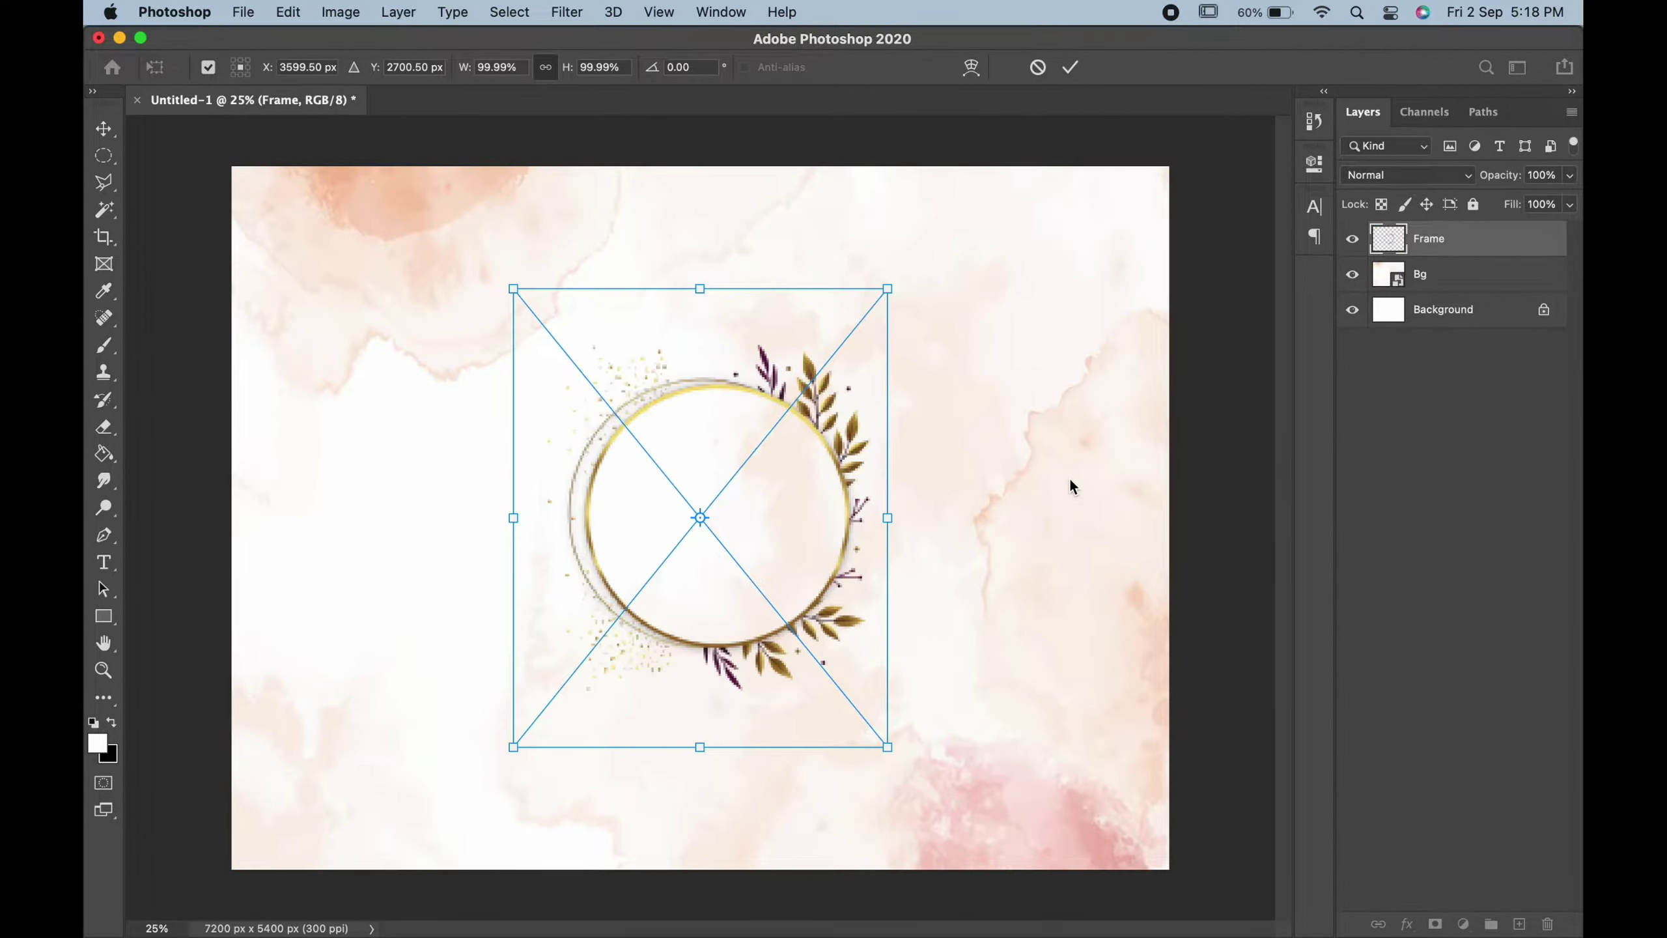
# Step: Place the floral frame and the couple photo at their imported sizes in the middle of the canvas
pyautogui.press('Return')
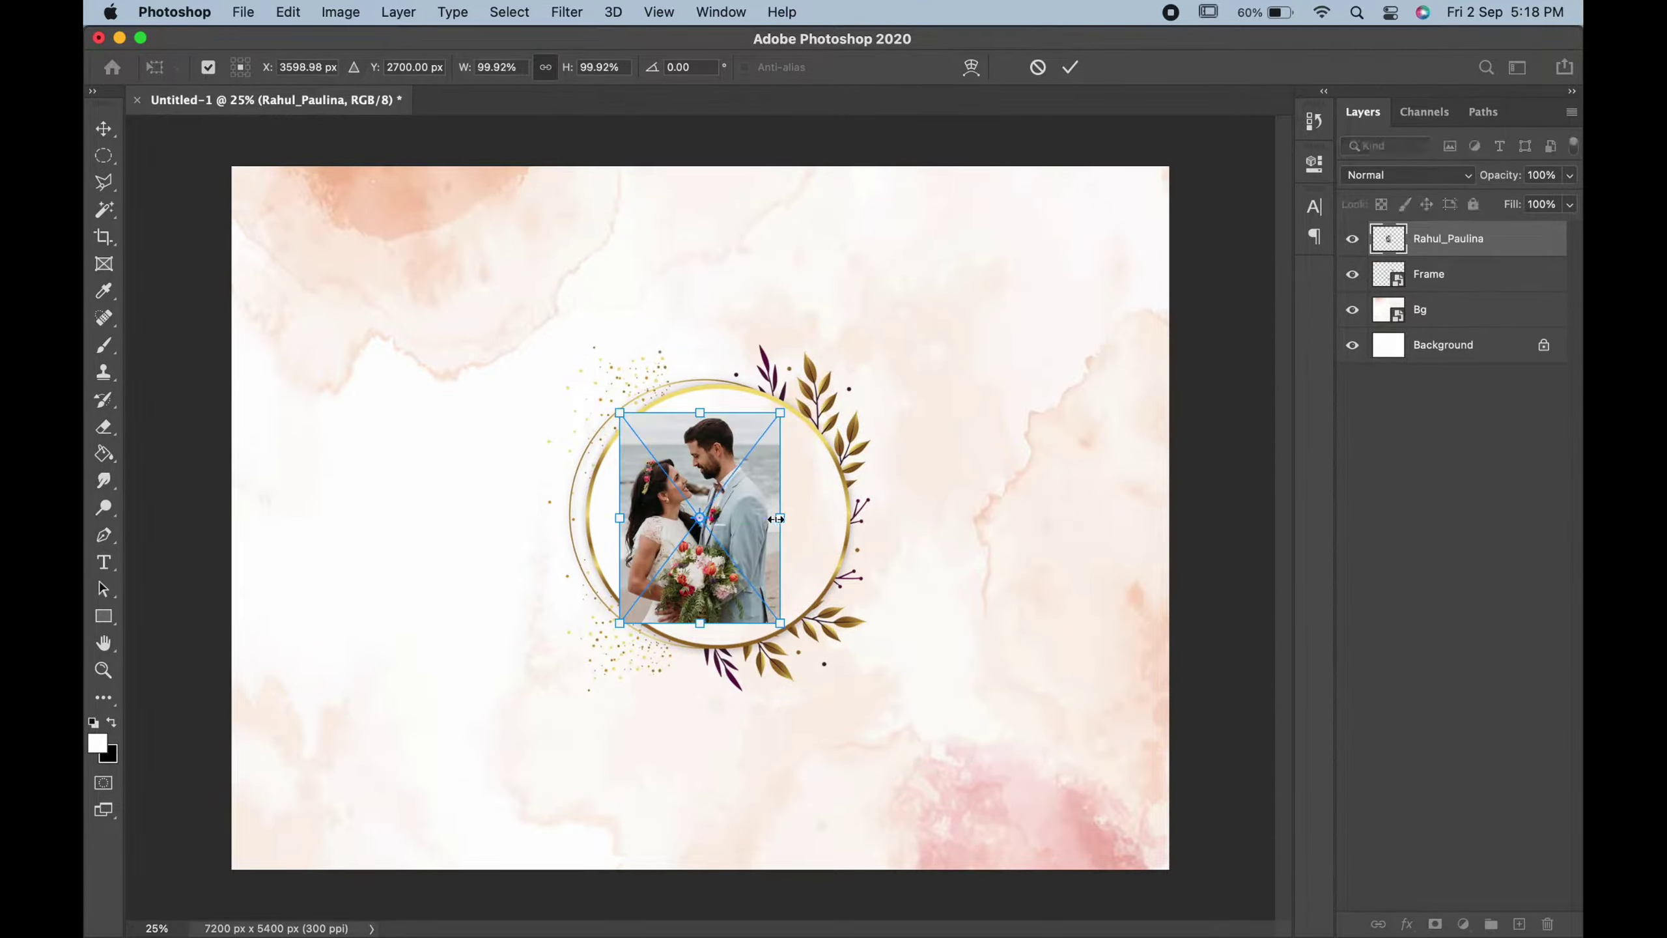
pyautogui.press('Return')
# Step: Scale the floral frame to about 141% on the right half of the canvas and move the couple photo clear to its left
pyautogui.click(857, 464)
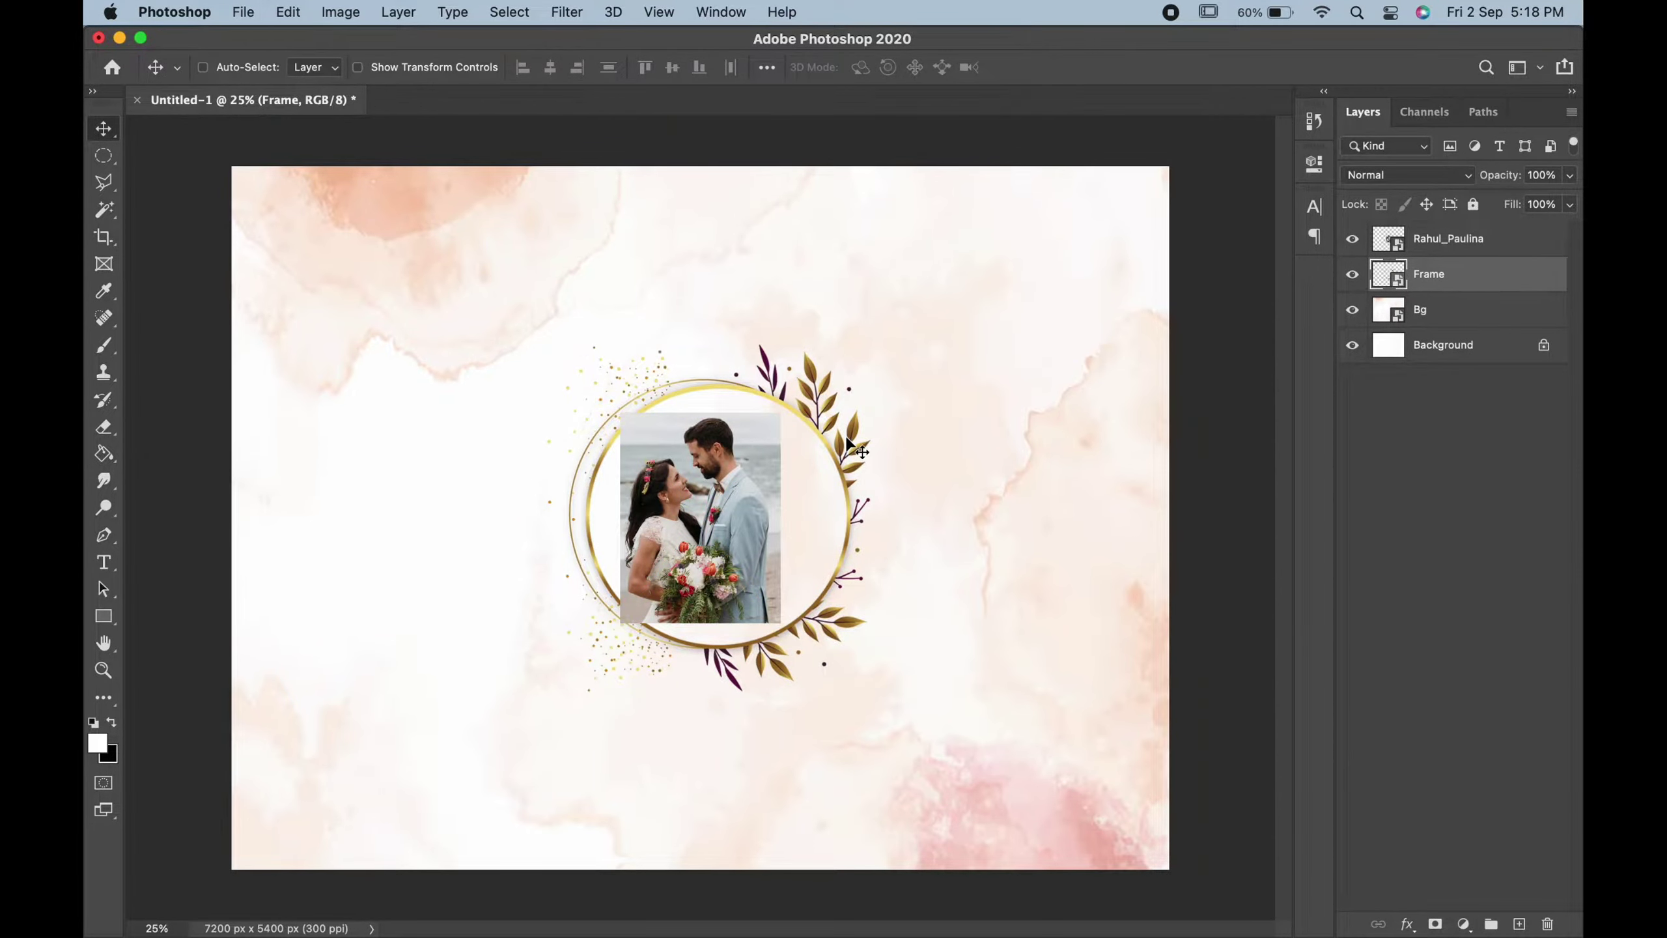
pyautogui.press('super+t')
pyautogui.moveTo(847, 448); pyautogui.dragTo(1114, 360)
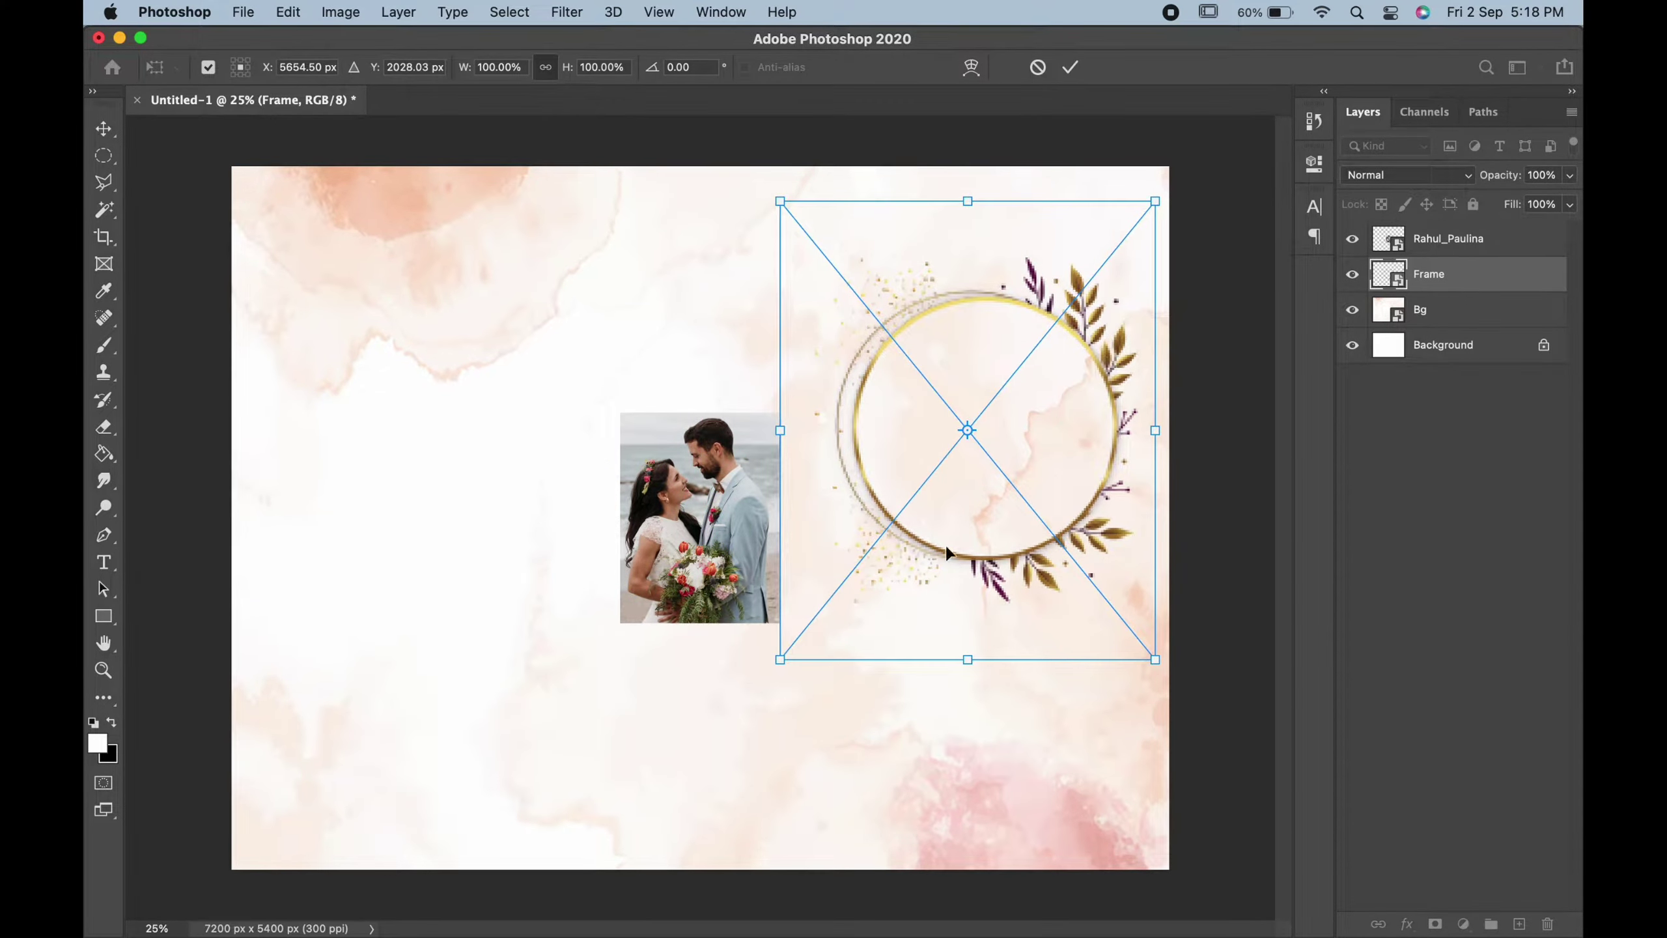
pyautogui.moveTo(781, 659); pyautogui.dragTo(662, 864)
pyautogui.press('Return')
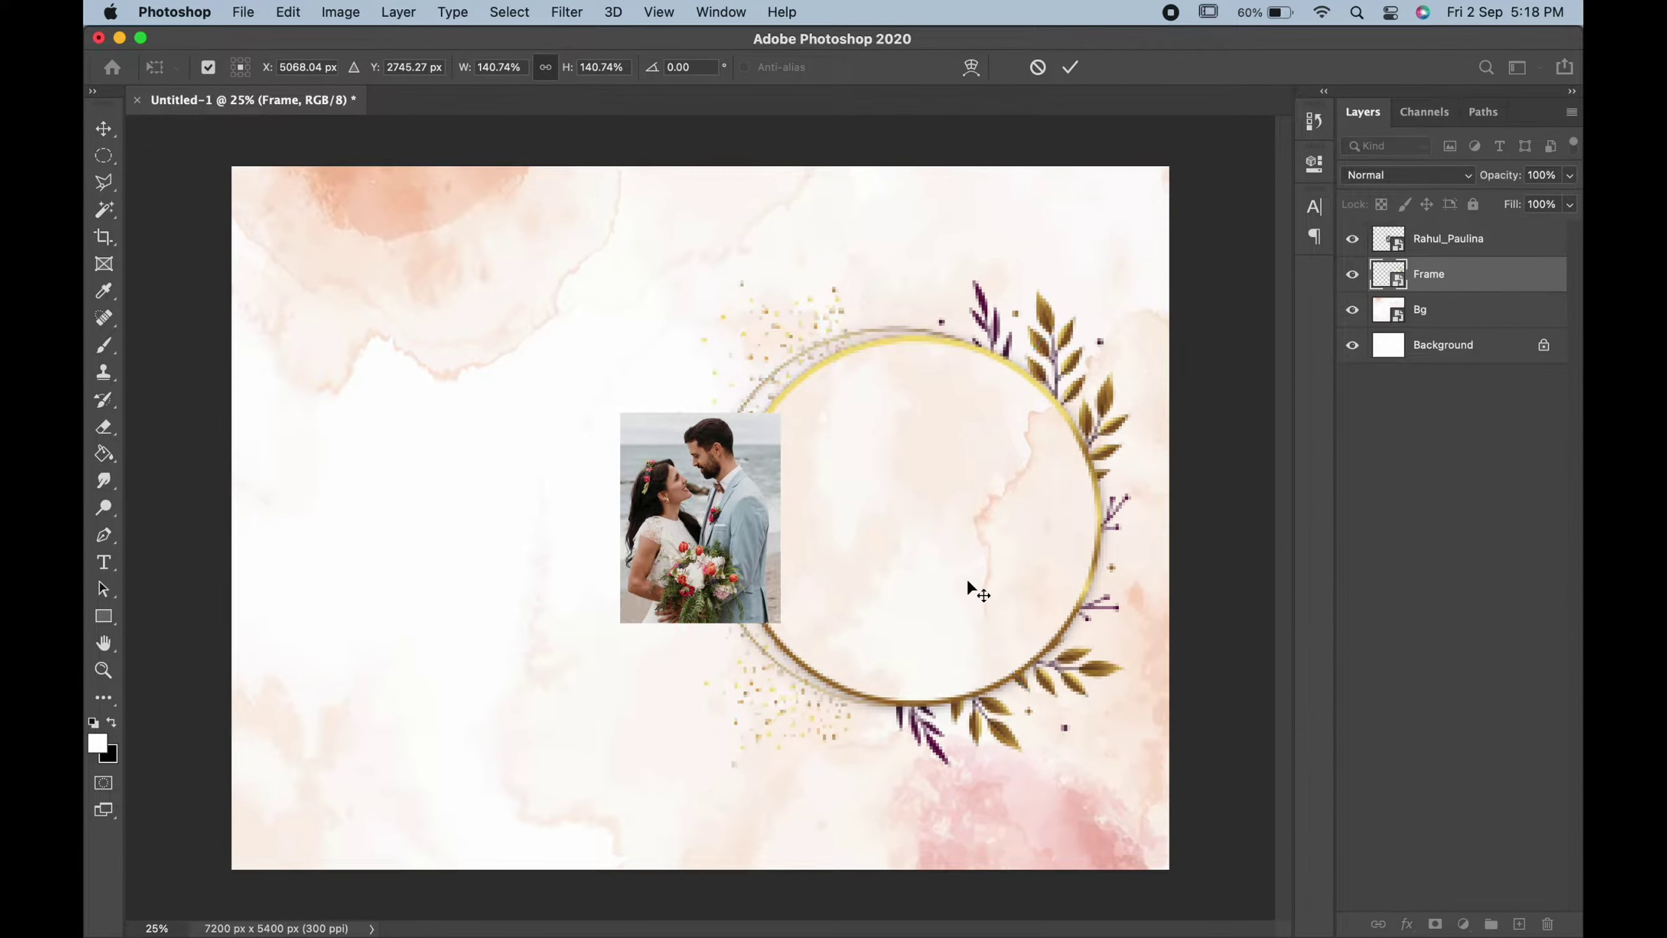
pyautogui.moveTo(1075, 432); pyautogui.dragTo(1075, 447)
pyautogui.moveTo(750, 532); pyautogui.dragTo(581, 533)
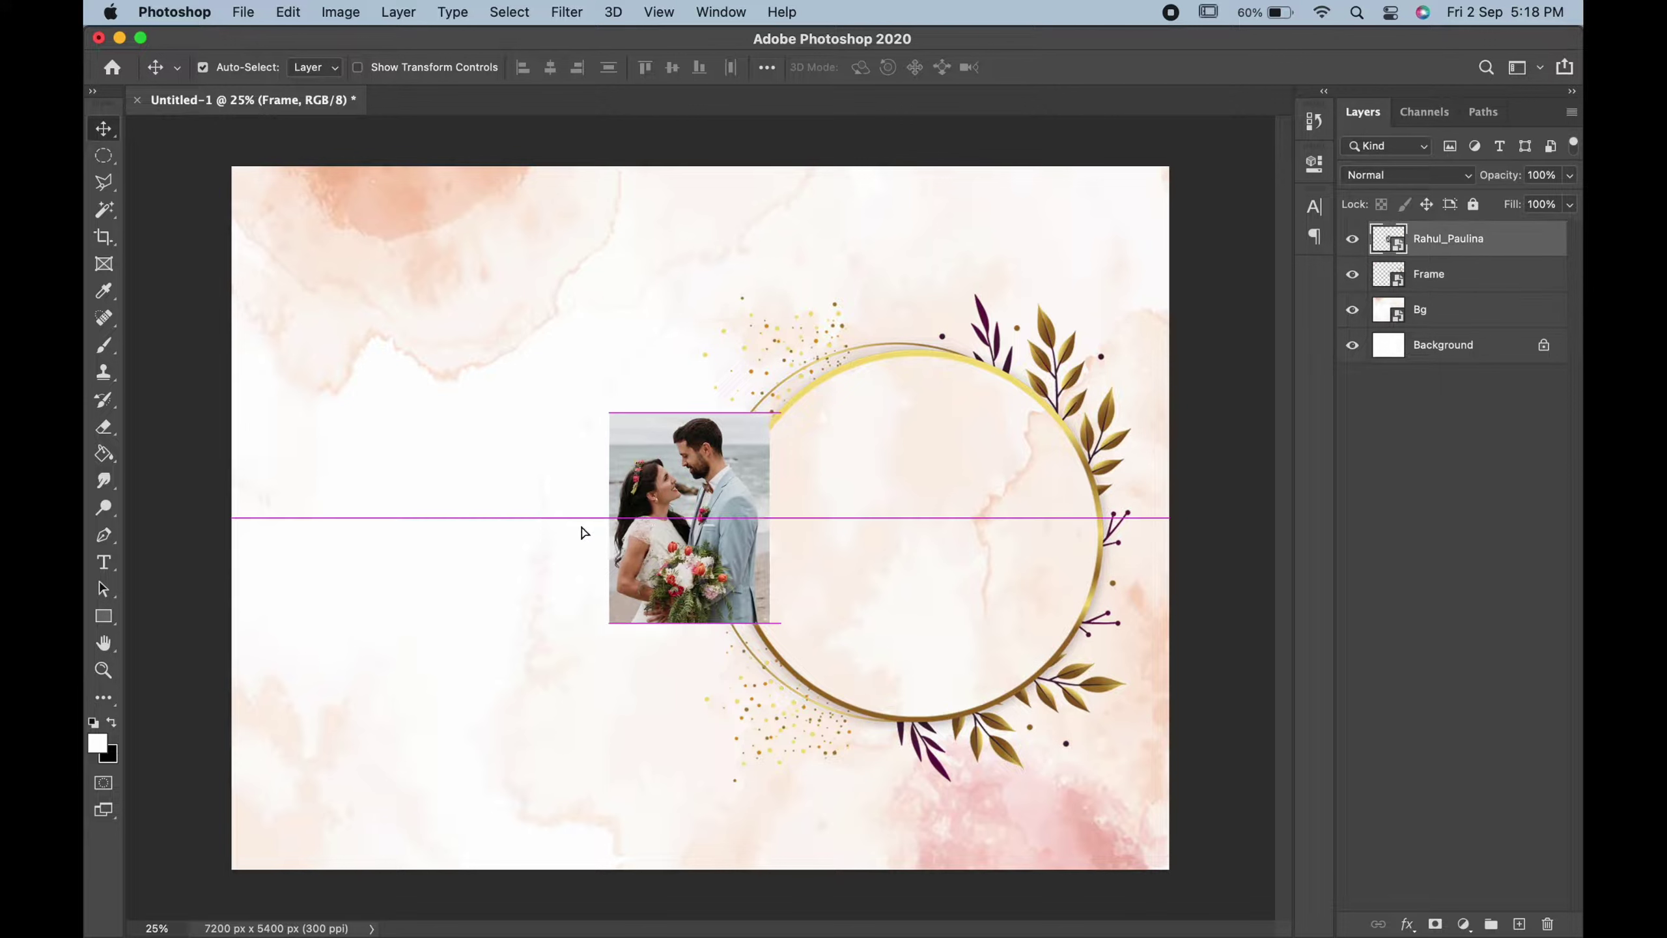
pyautogui.click(104, 210)
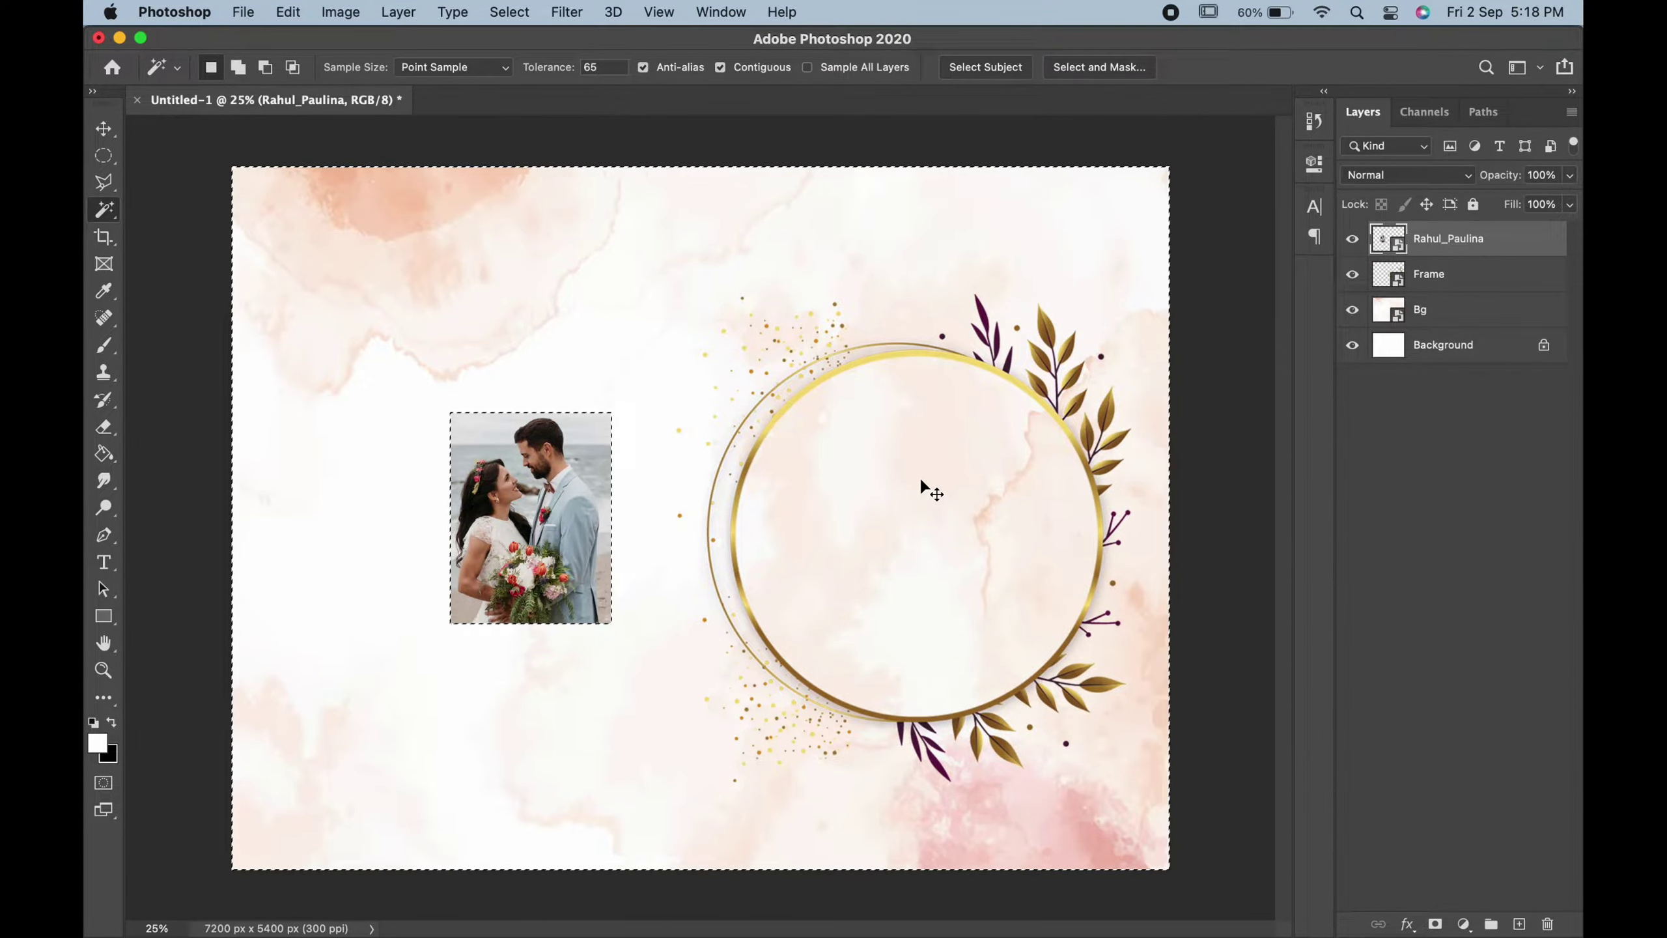
pyautogui.press('super+d')
pyautogui.rightClick(103, 211)
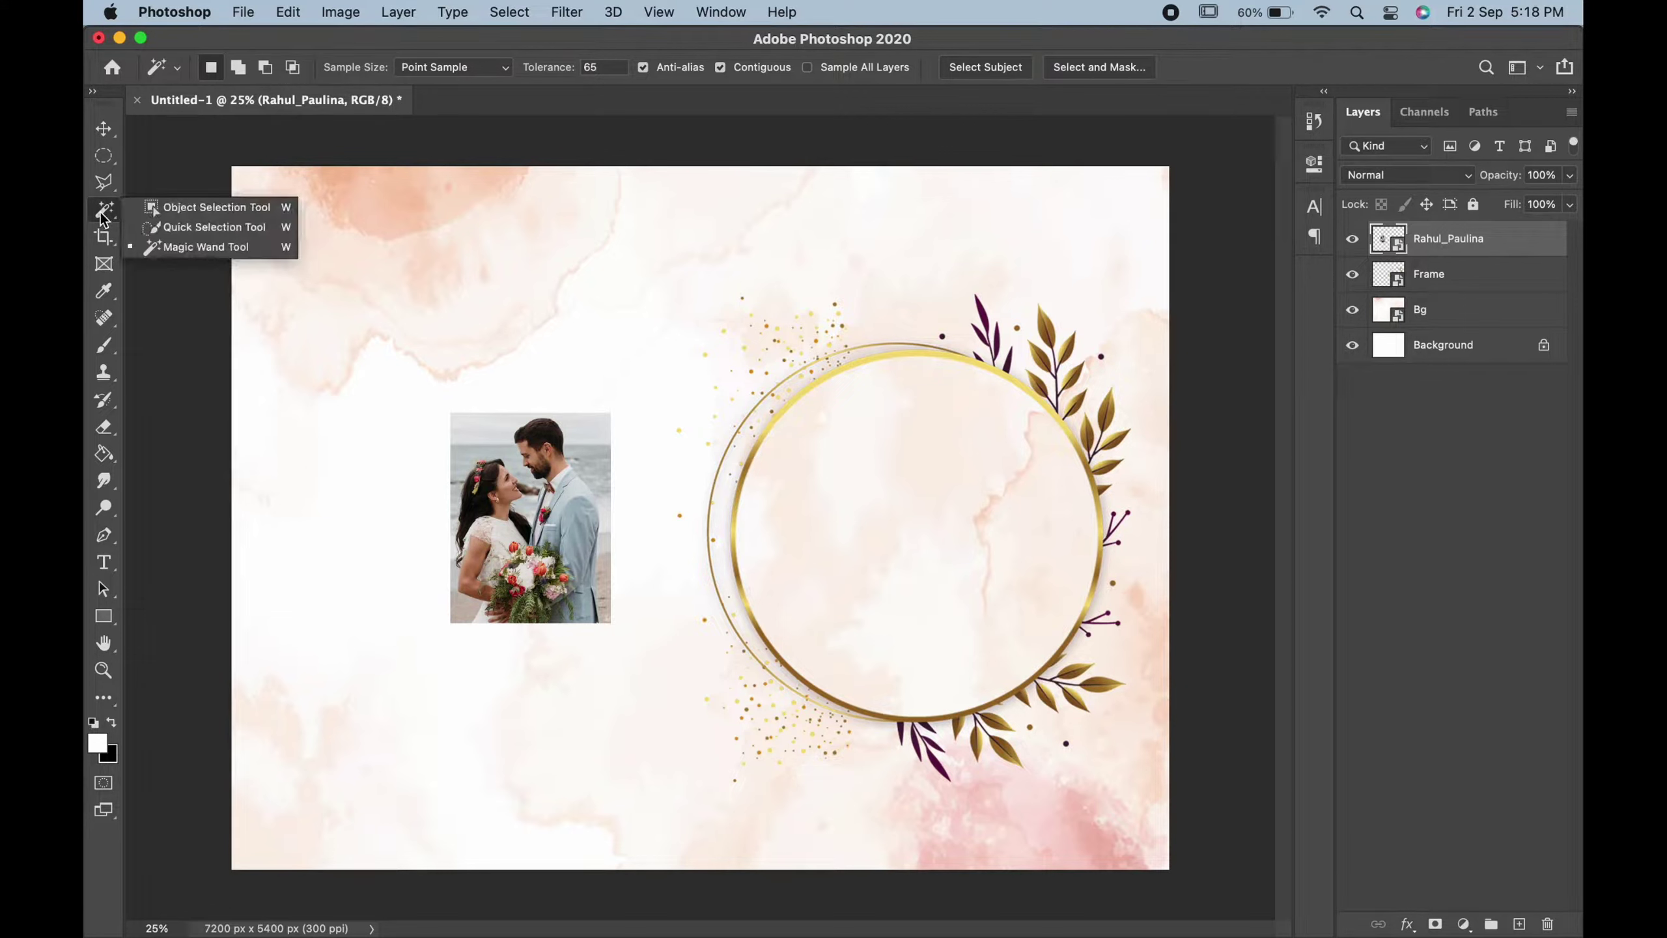
pyautogui.click(199, 209)
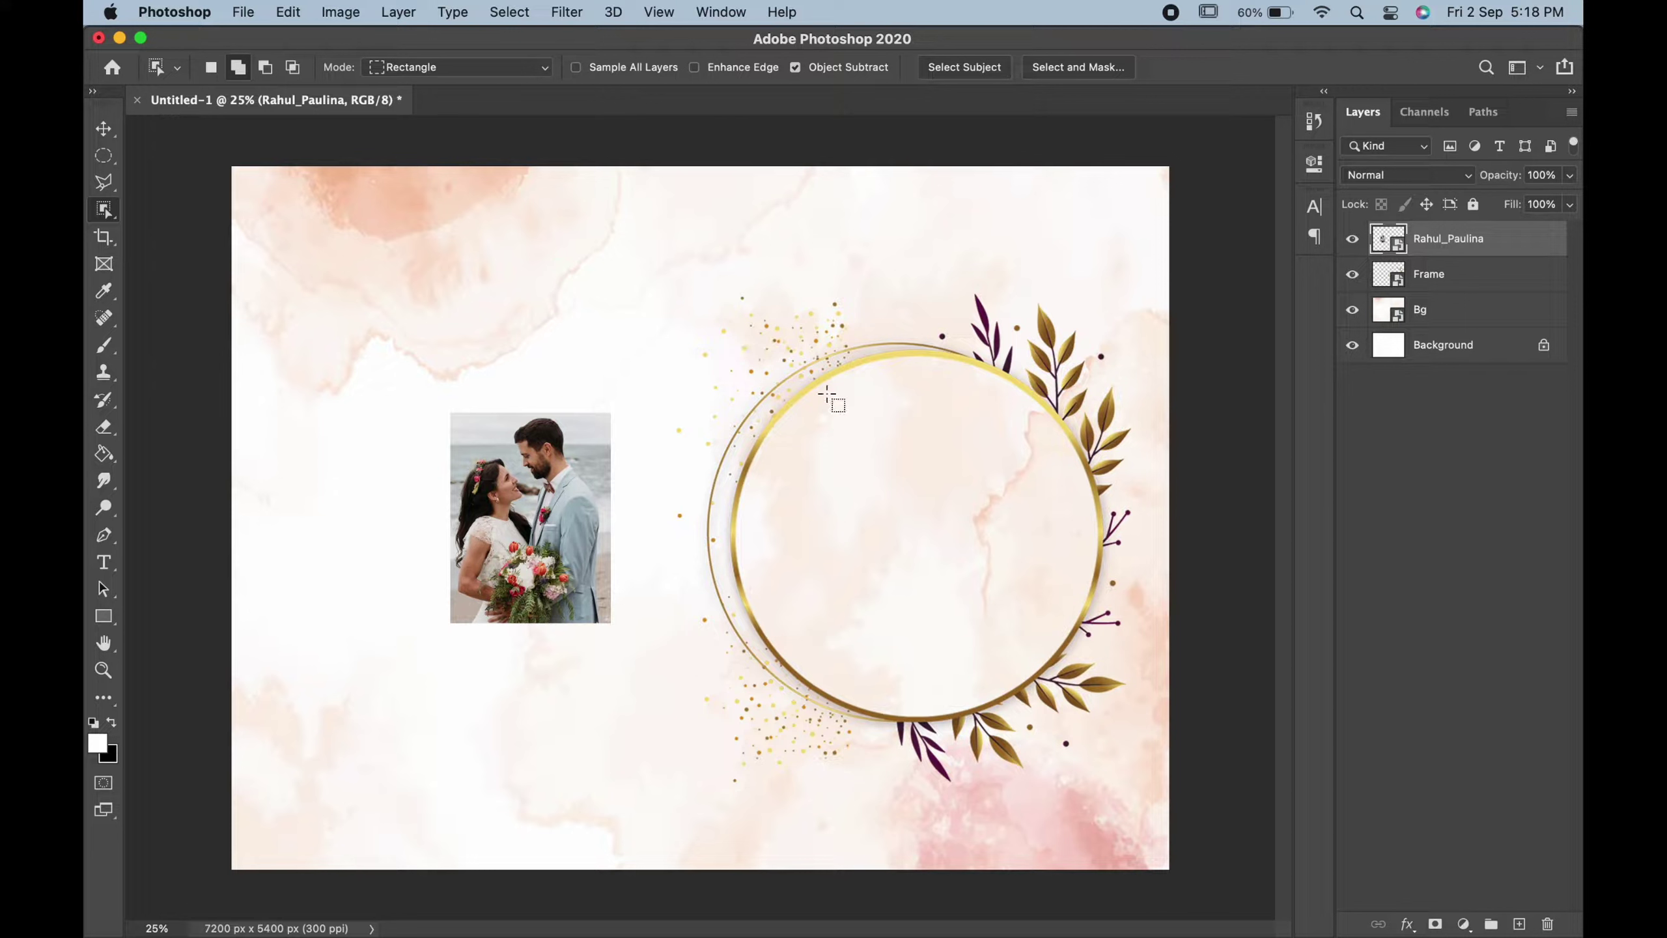
# Step: With the Frame layer active, draw a circular Elliptical Marquee selection from the centre of the gold ring
pyautogui.click(104, 156)
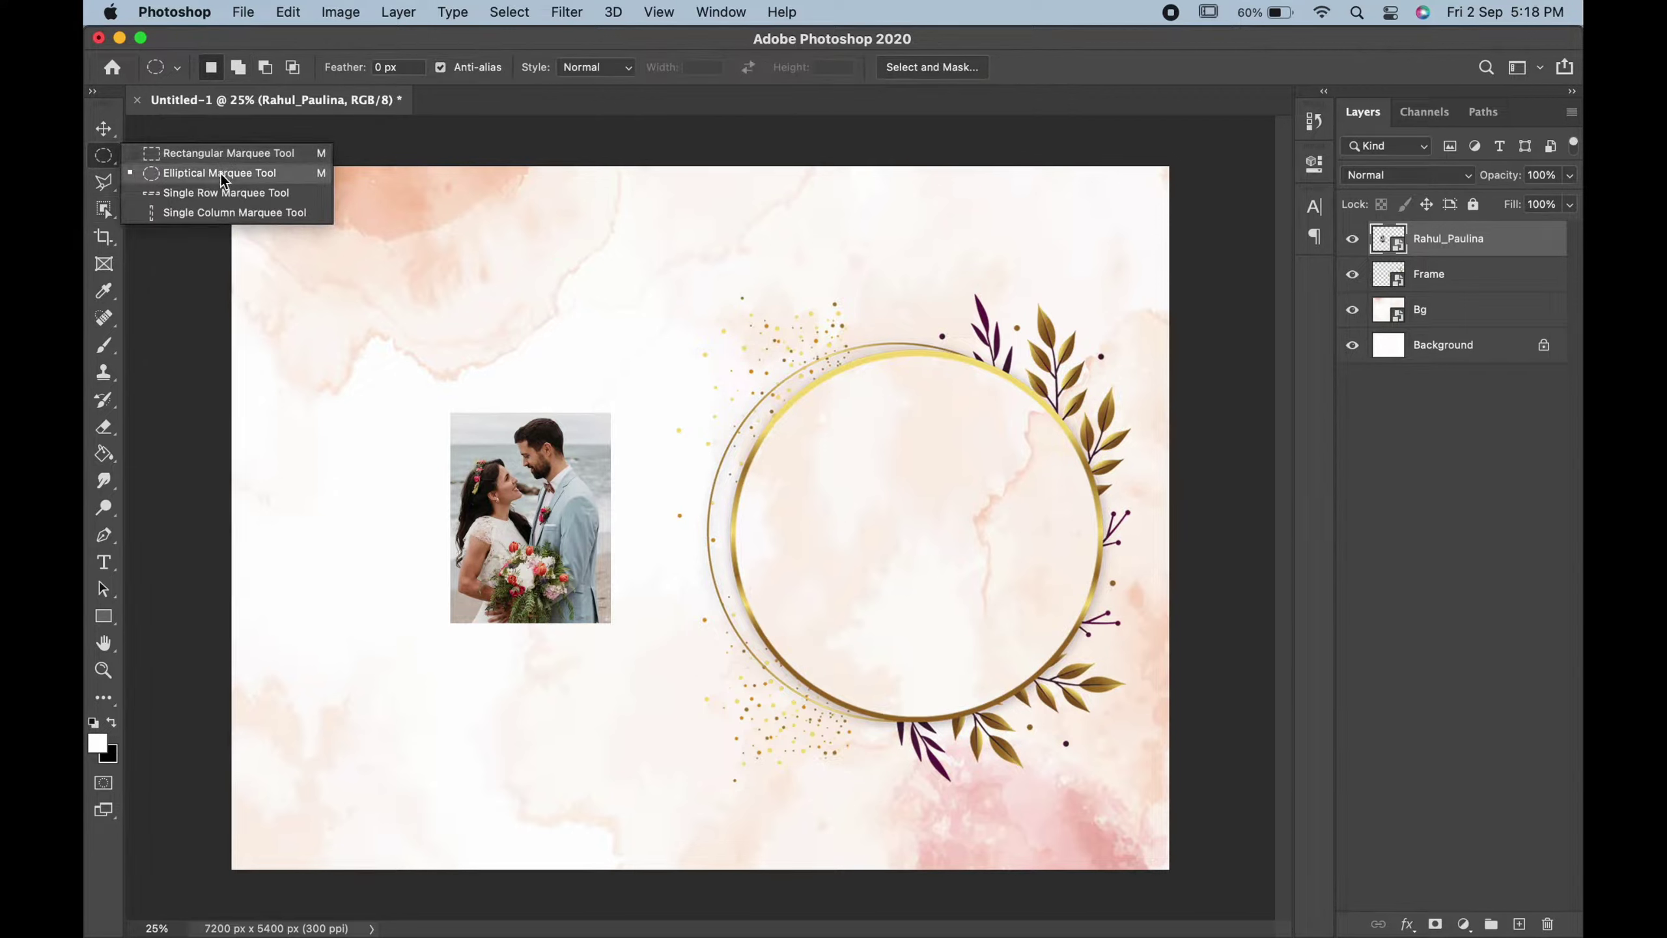
pyautogui.click(196, 175)
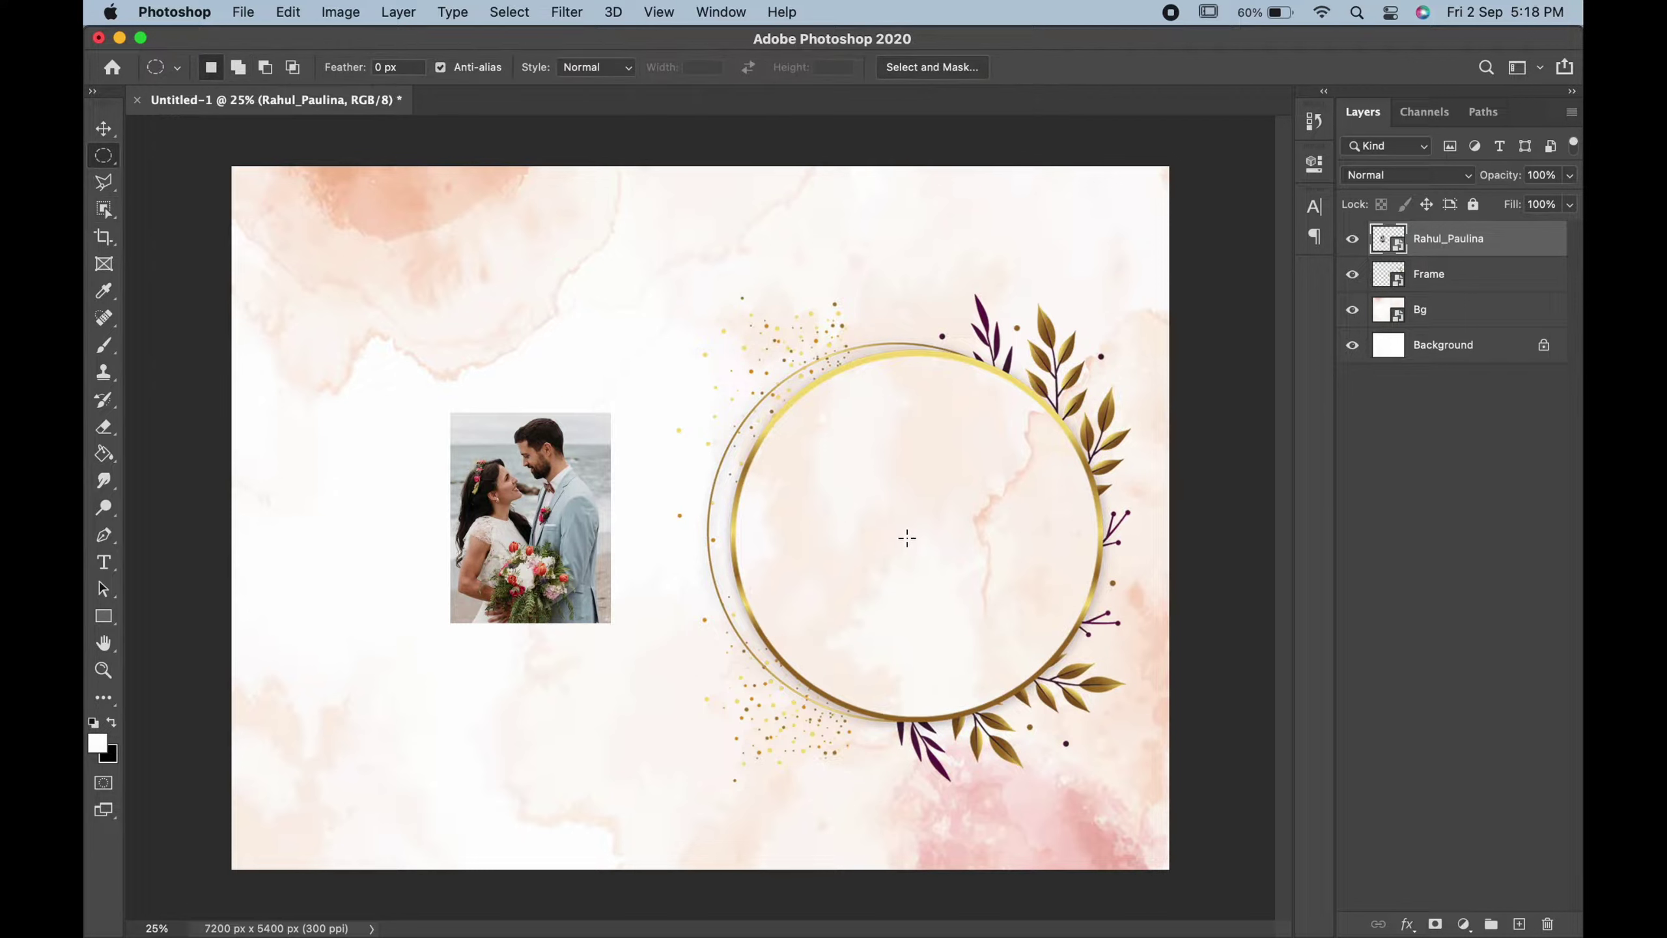
pyautogui.click(1500, 288)
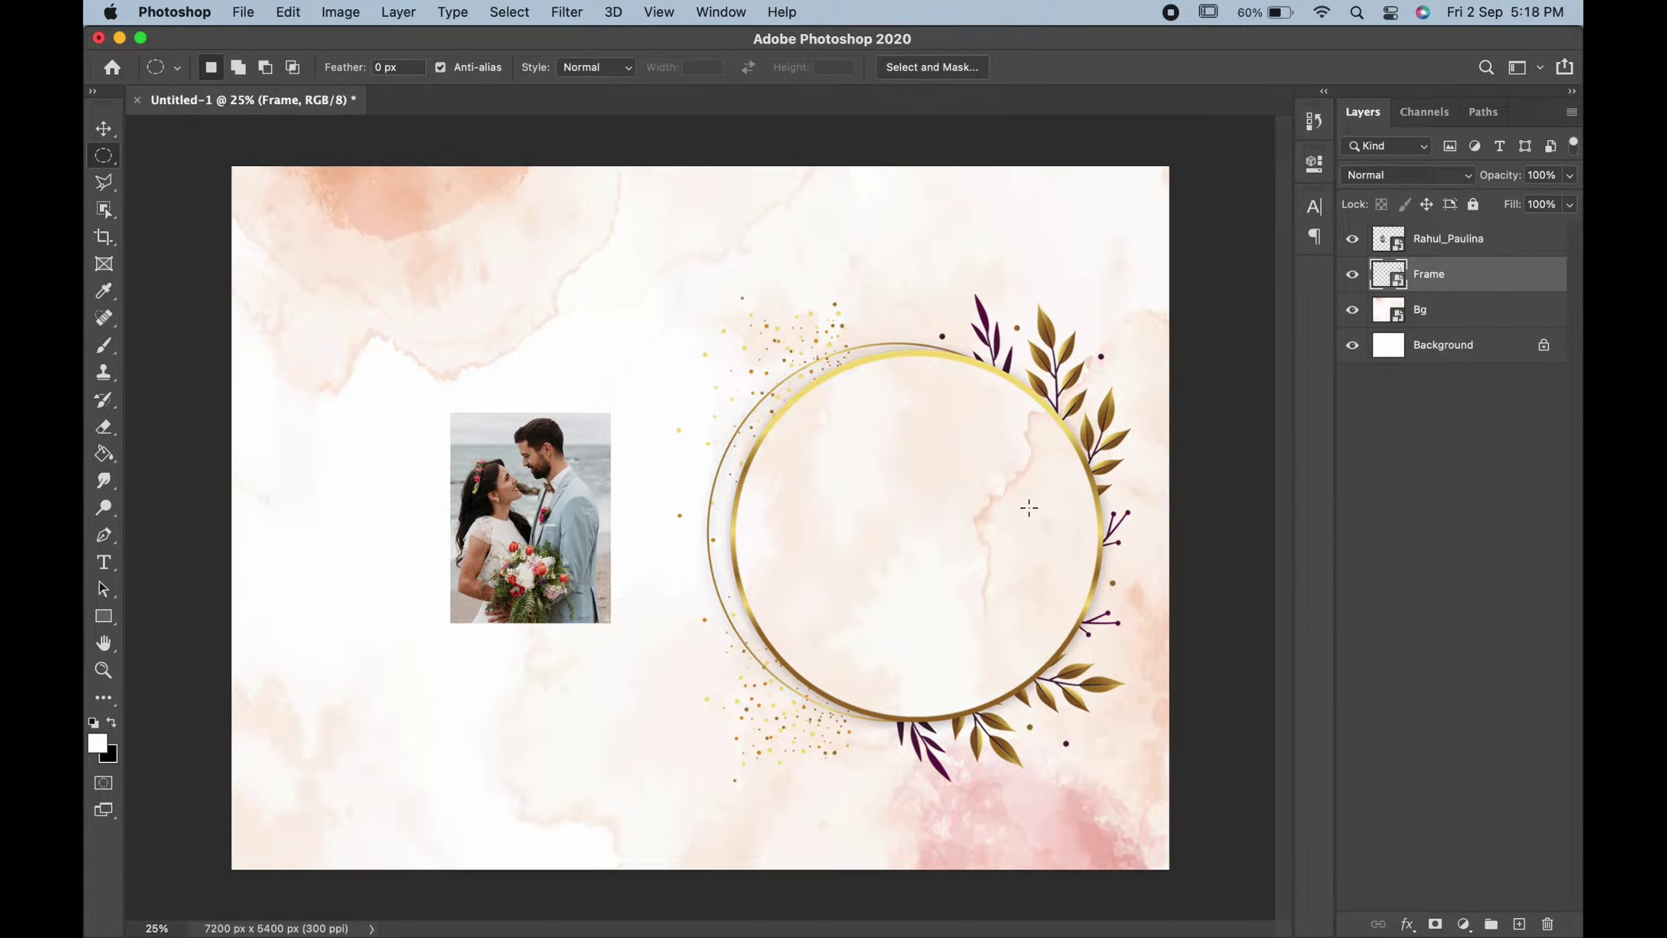
pyautogui.moveTo(916, 534); pyautogui.dragTo(1107, 360)
# Step: Transform the circular selection so that its outline matches the gold ring of the frame
pyautogui.rightClick(941, 465)
pyautogui.click(979, 726)
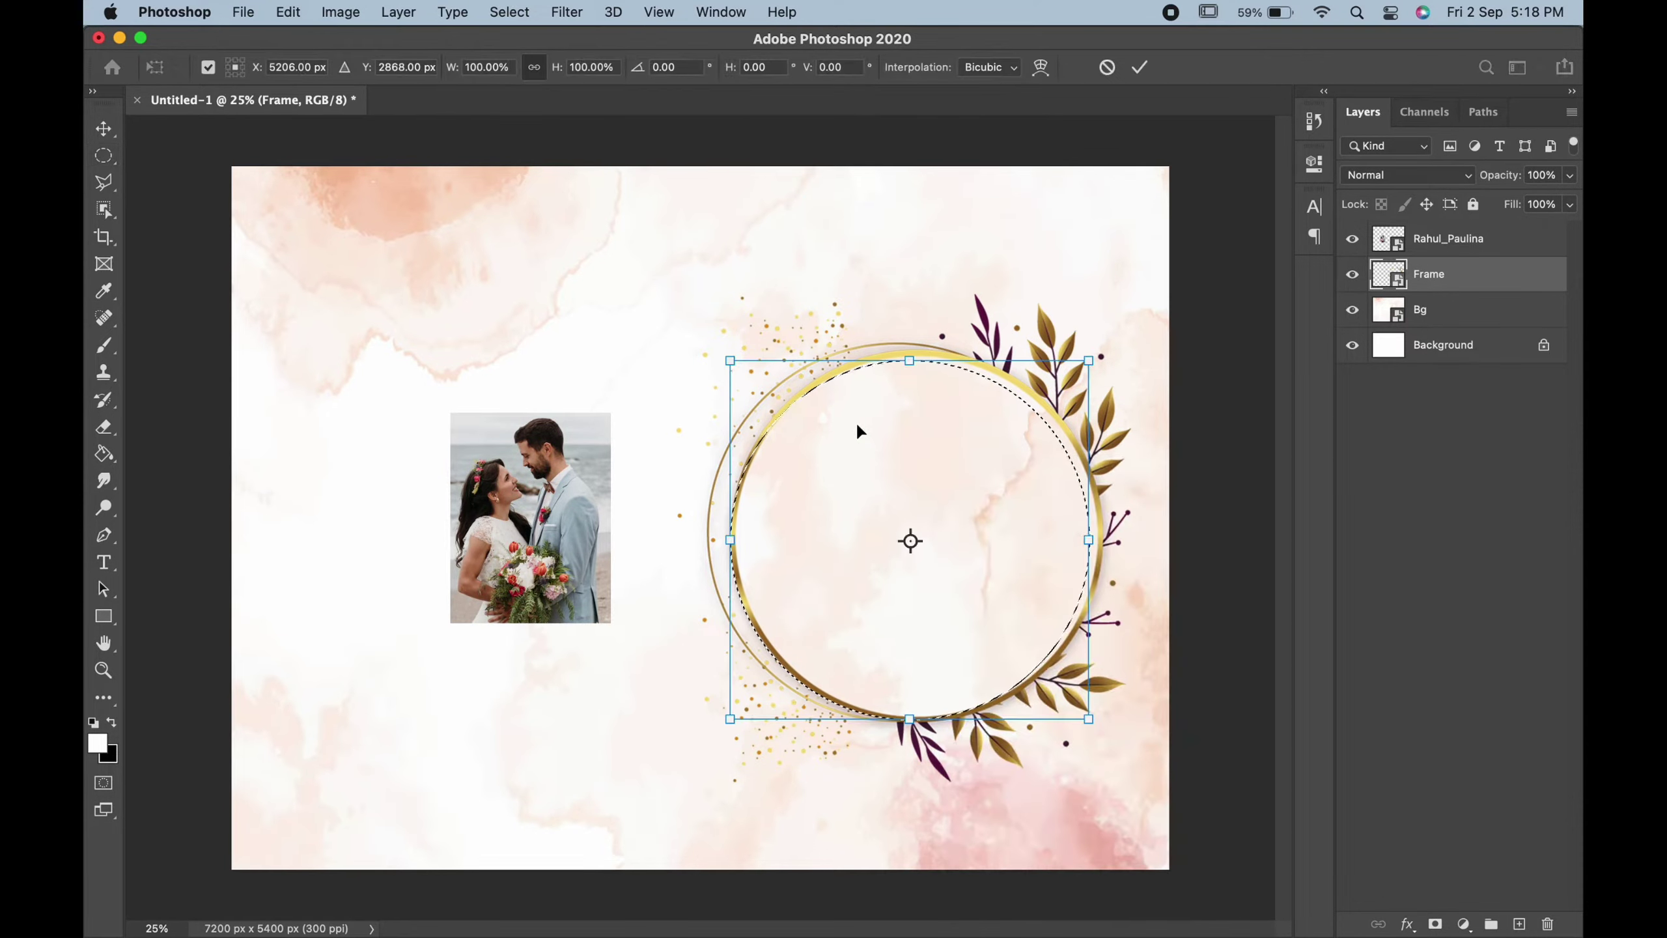
pyautogui.moveTo(856, 419); pyautogui.dragTo(860, 419)
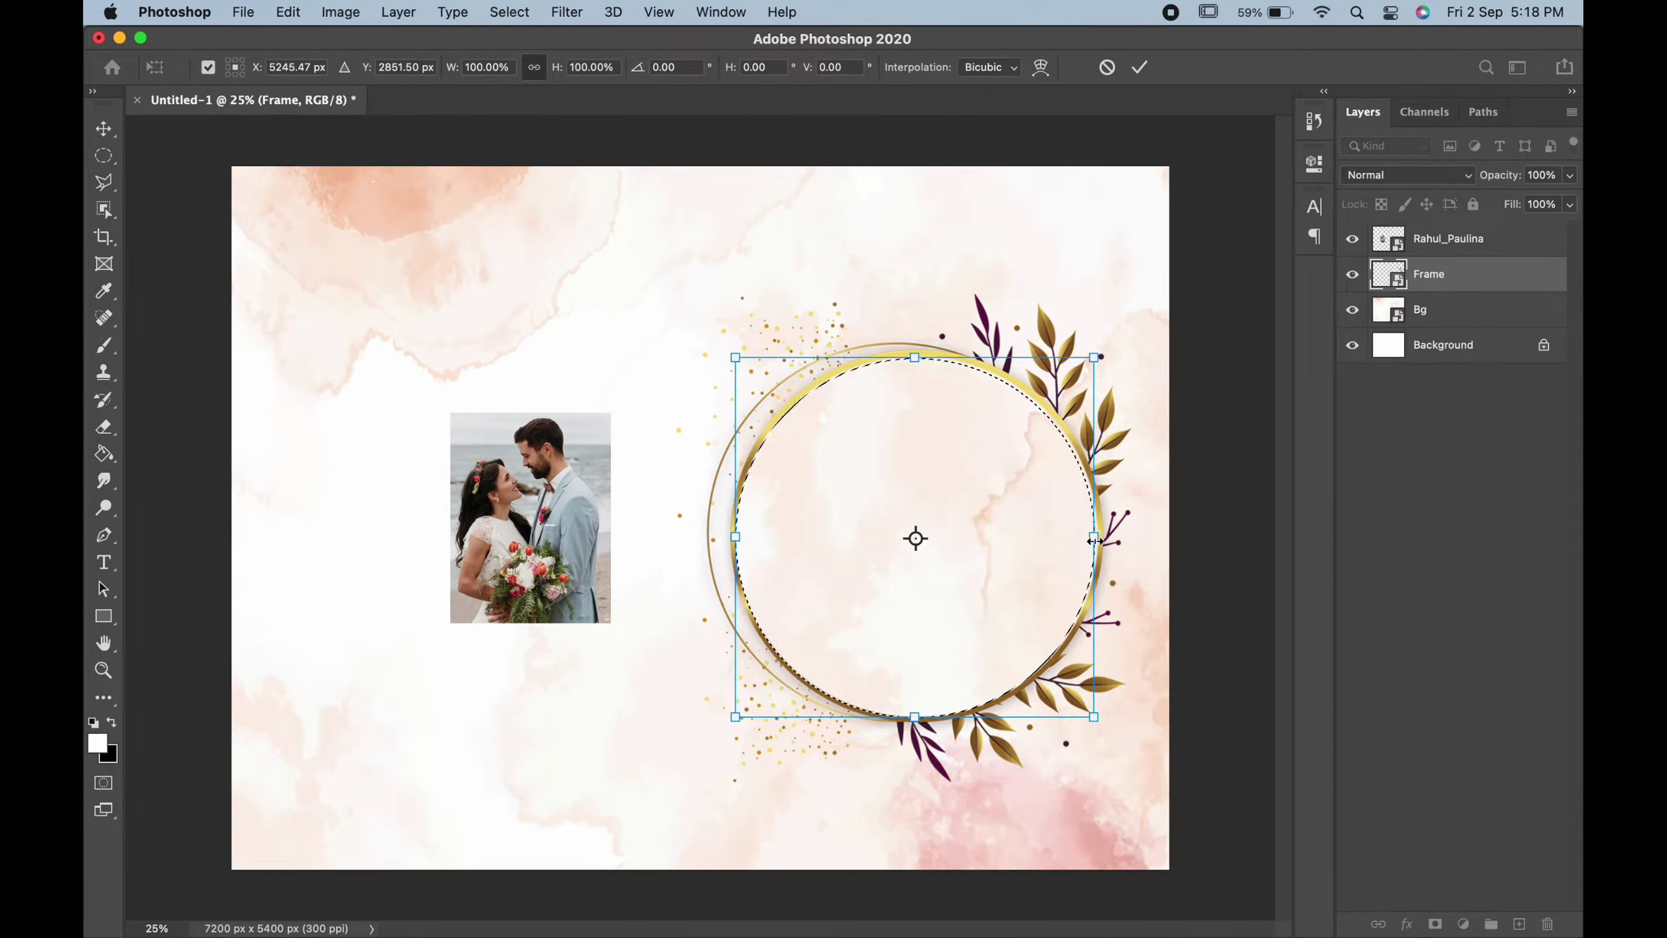
pyautogui.moveTo(1094, 537); pyautogui.dragTo(1099, 540)
pyautogui.press('Return')
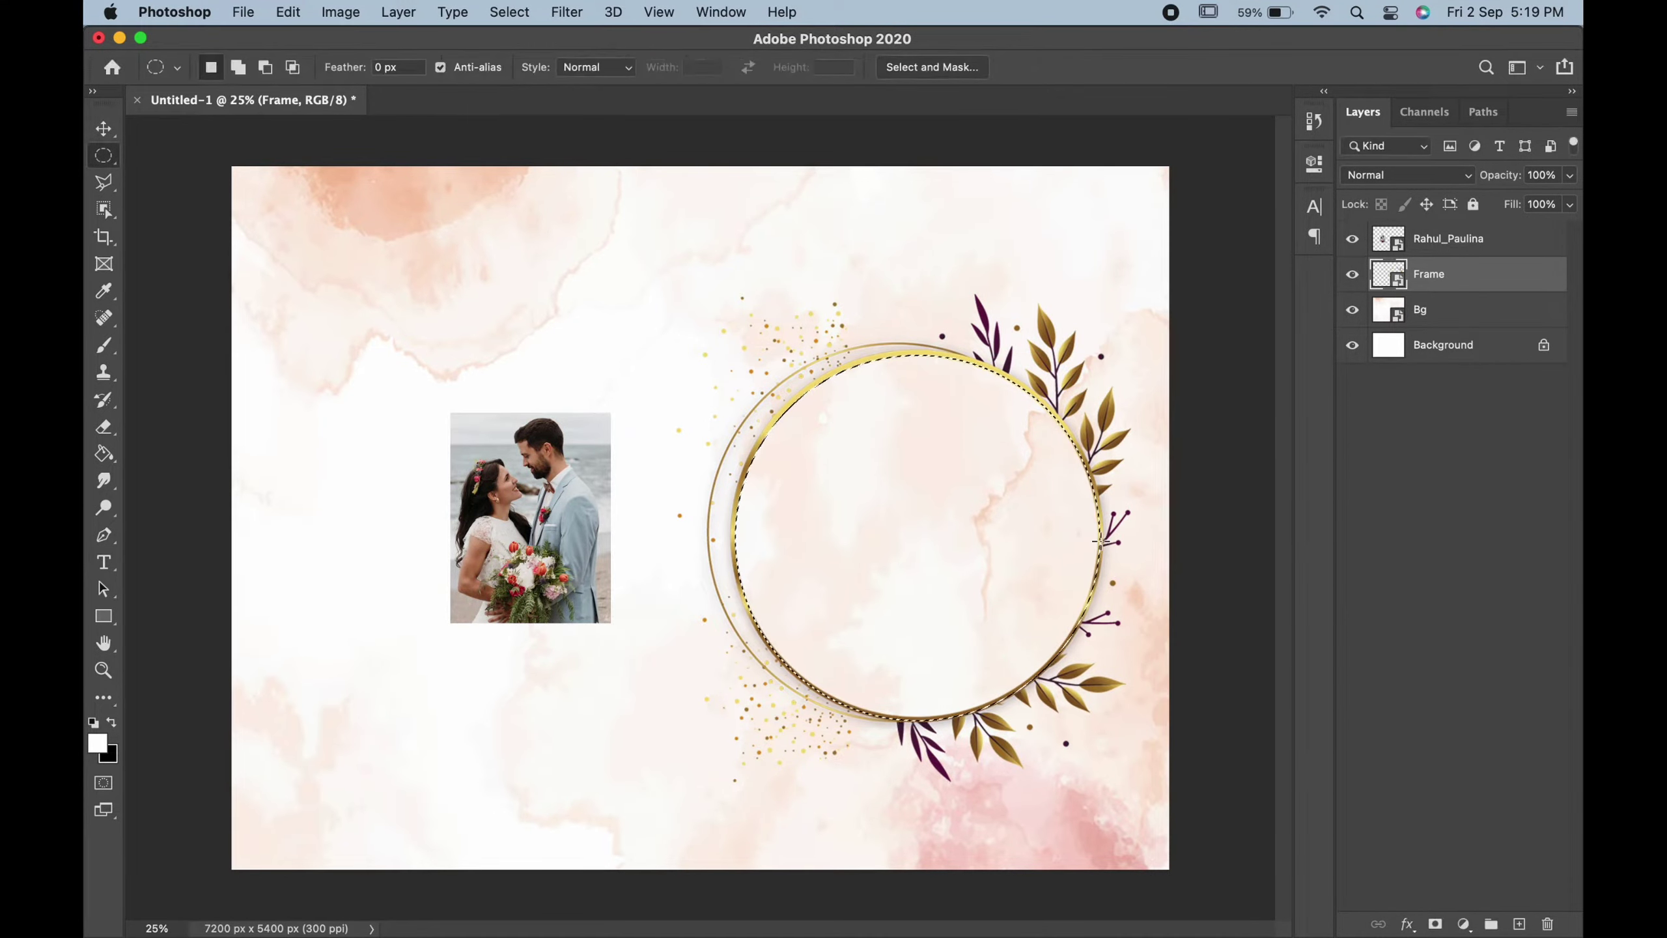
# Step: Fill the circular selection with white on a new layer above the frame using a 1400 px brush, and remove the selection
pyautogui.click(1518, 923)
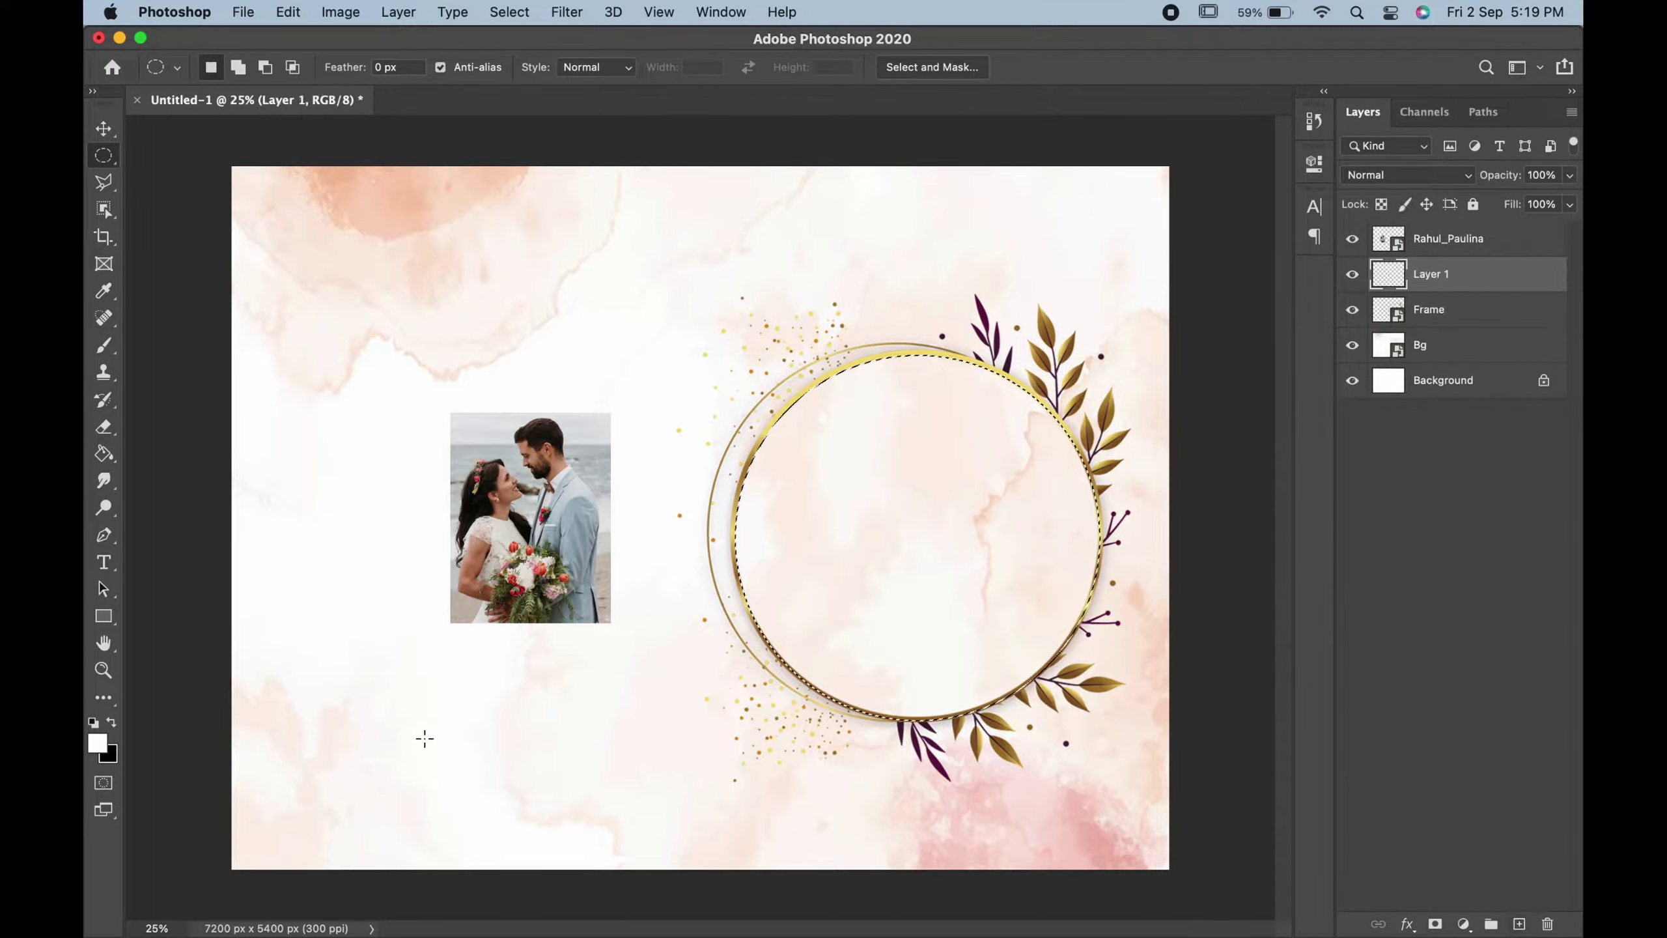
pyautogui.press('b')
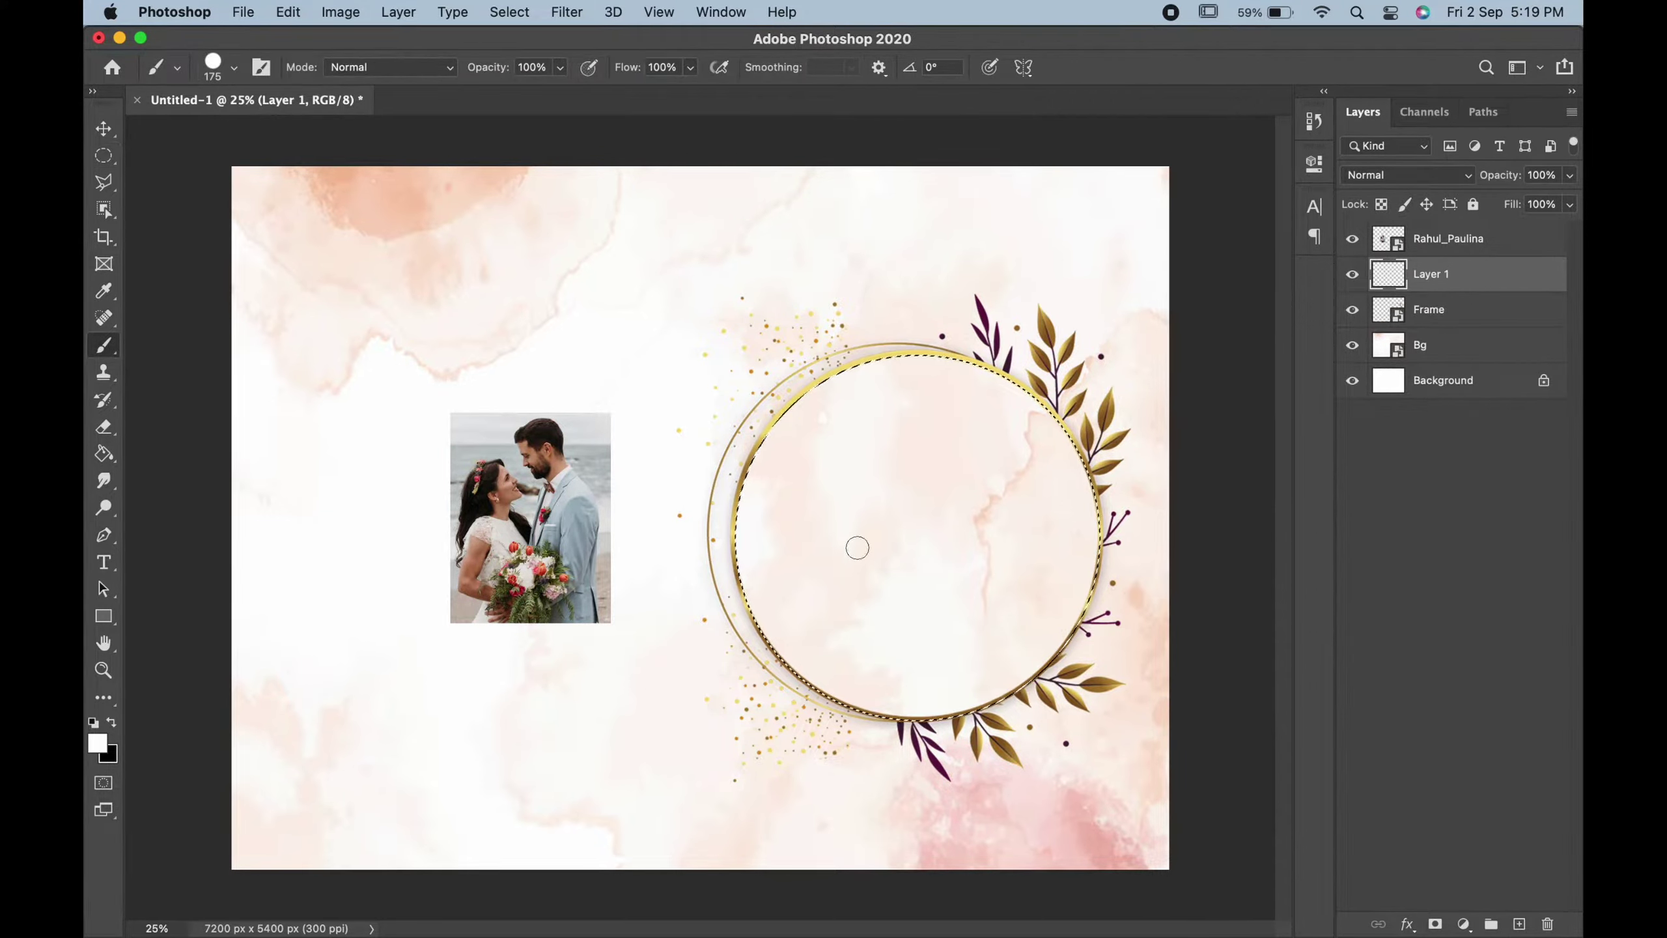
pyautogui.press(']')
pyautogui.press(']')
pyautogui.press(']')
pyautogui.press(']')
pyautogui.press(']')
pyautogui.press(']')
pyautogui.press(']')
pyautogui.press(']')
pyautogui.press(']')
pyautogui.press(']')
pyautogui.press(']')
pyautogui.press(']')
pyautogui.press(']')
pyautogui.press(']')
pyautogui.moveTo(858, 547)
pyautogui.mouseDown()
pyautogui.moveTo(835, 416)
pyautogui.moveTo(983, 418)
pyautogui.moveTo(1027, 522)
pyautogui.moveTo(922, 688)
pyautogui.moveTo(748, 602)
pyautogui.moveTo(926, 505)
pyautogui.moveTo(780, 614)
pyautogui.moveTo(999, 611)
pyautogui.moveTo(877, 392)
pyautogui.moveTo(1070, 633)
pyautogui.moveTo(700, 614)
pyautogui.mouseUp()
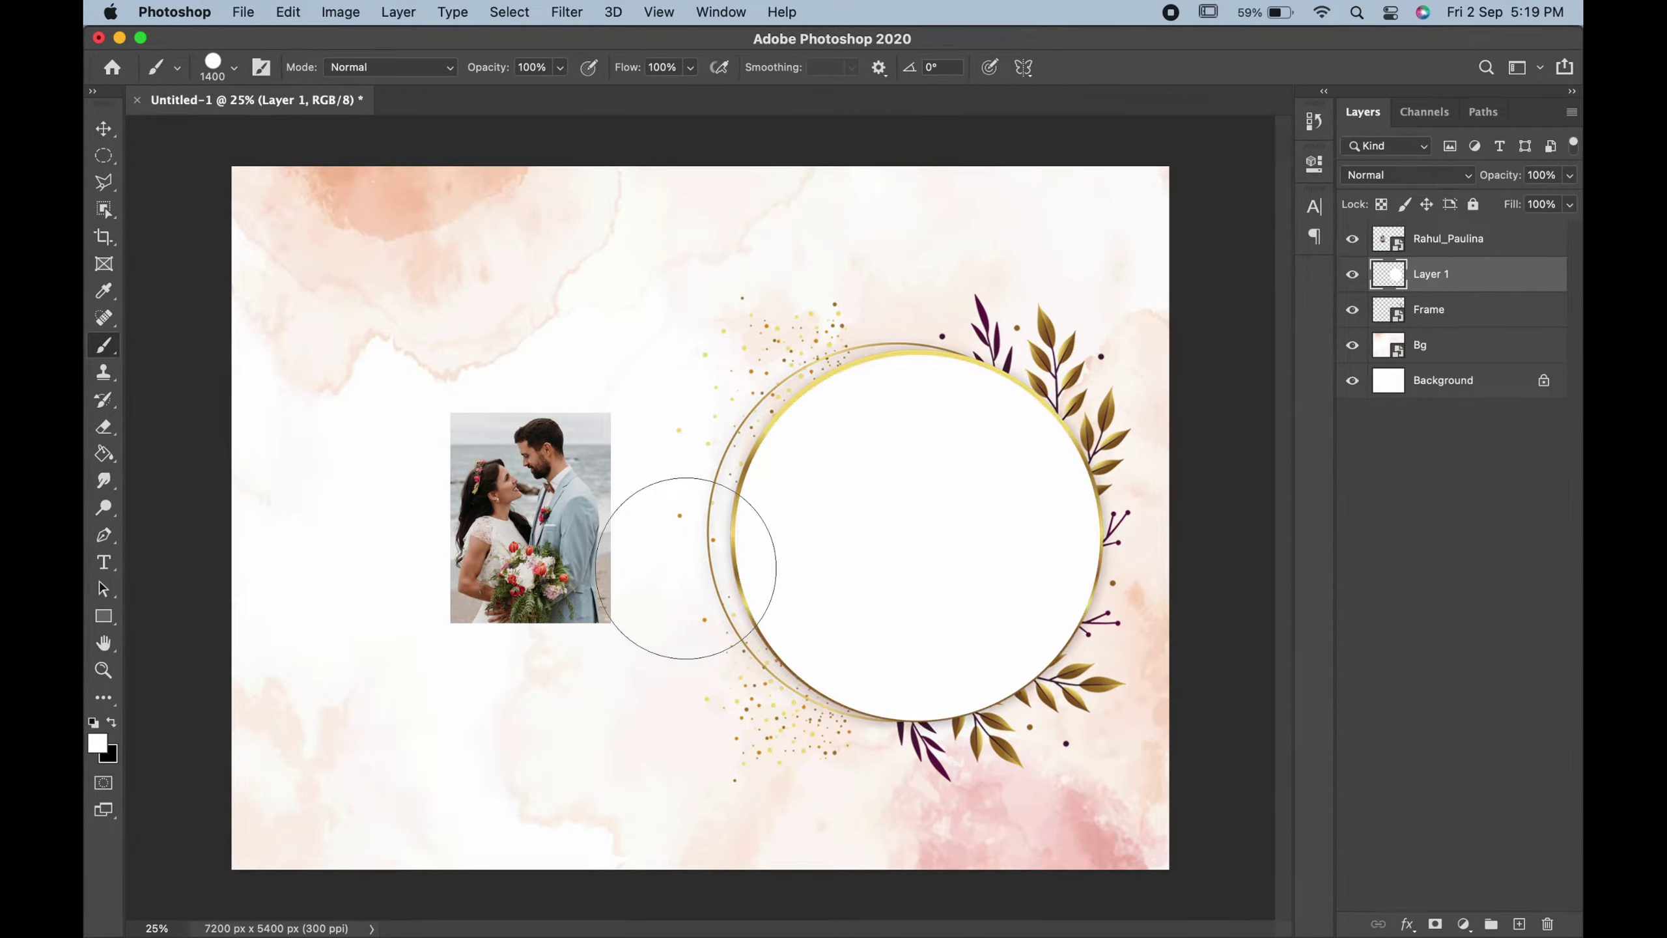
pyautogui.press('super+d')
# Step: Clip the couple photo layer to the white circle layer with a clipping mask
pyautogui.press('v')
pyautogui.click(533, 513)
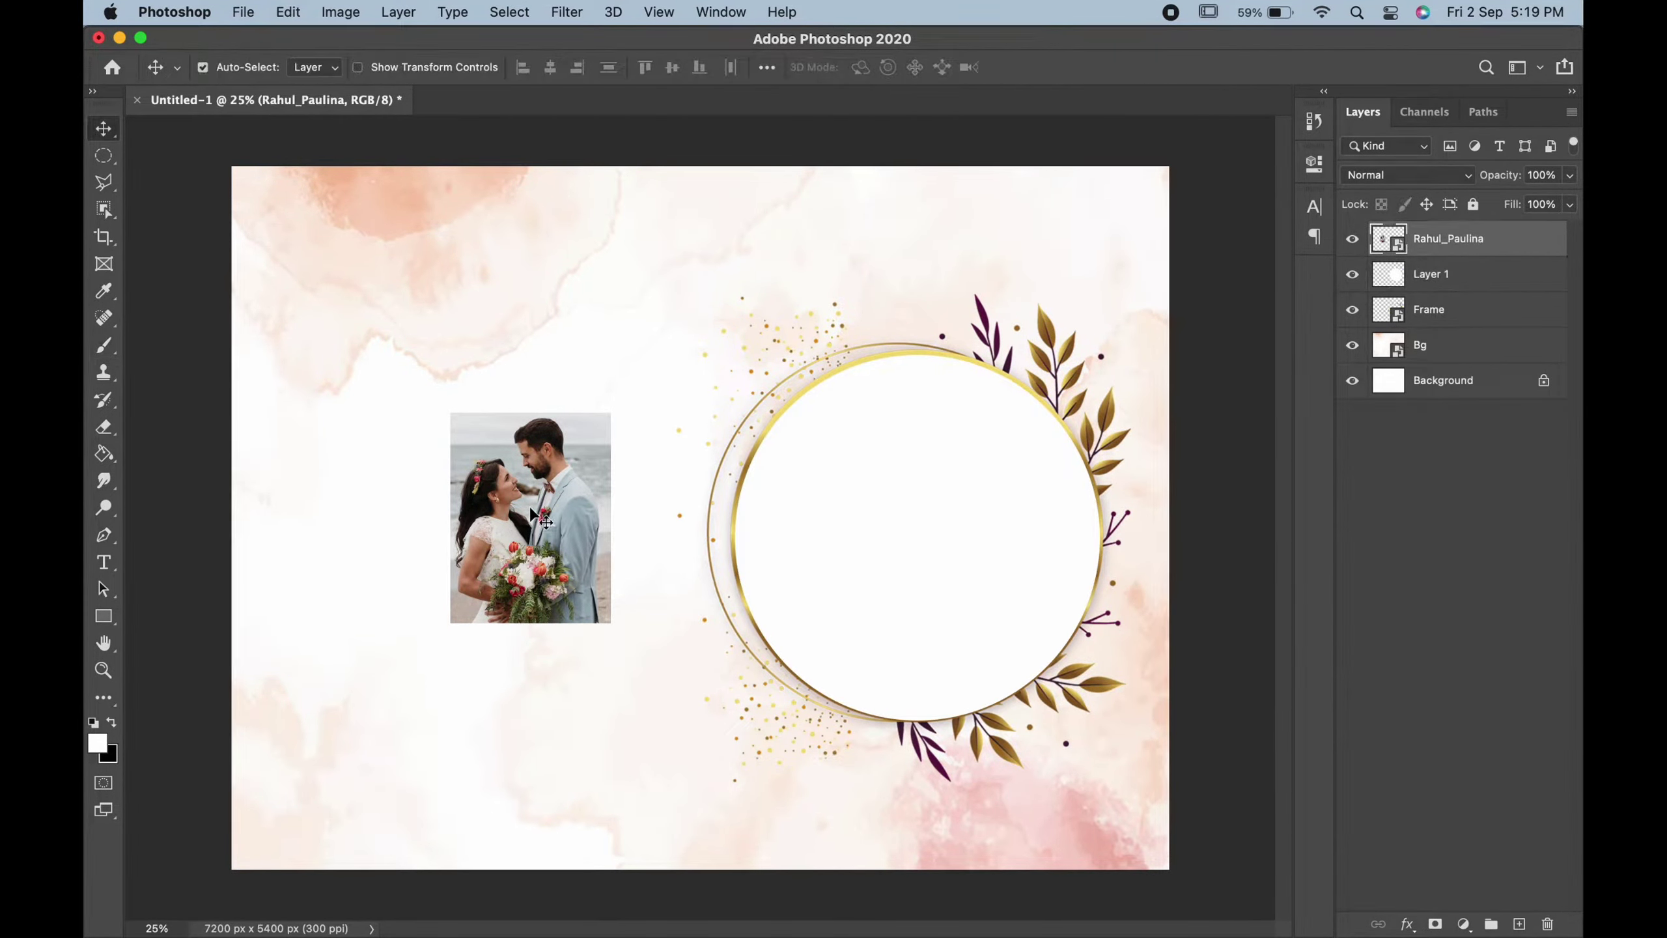
pyautogui.keyDown('alt'); pyautogui.click(1453, 271); pyautogui.keyUp('alt')
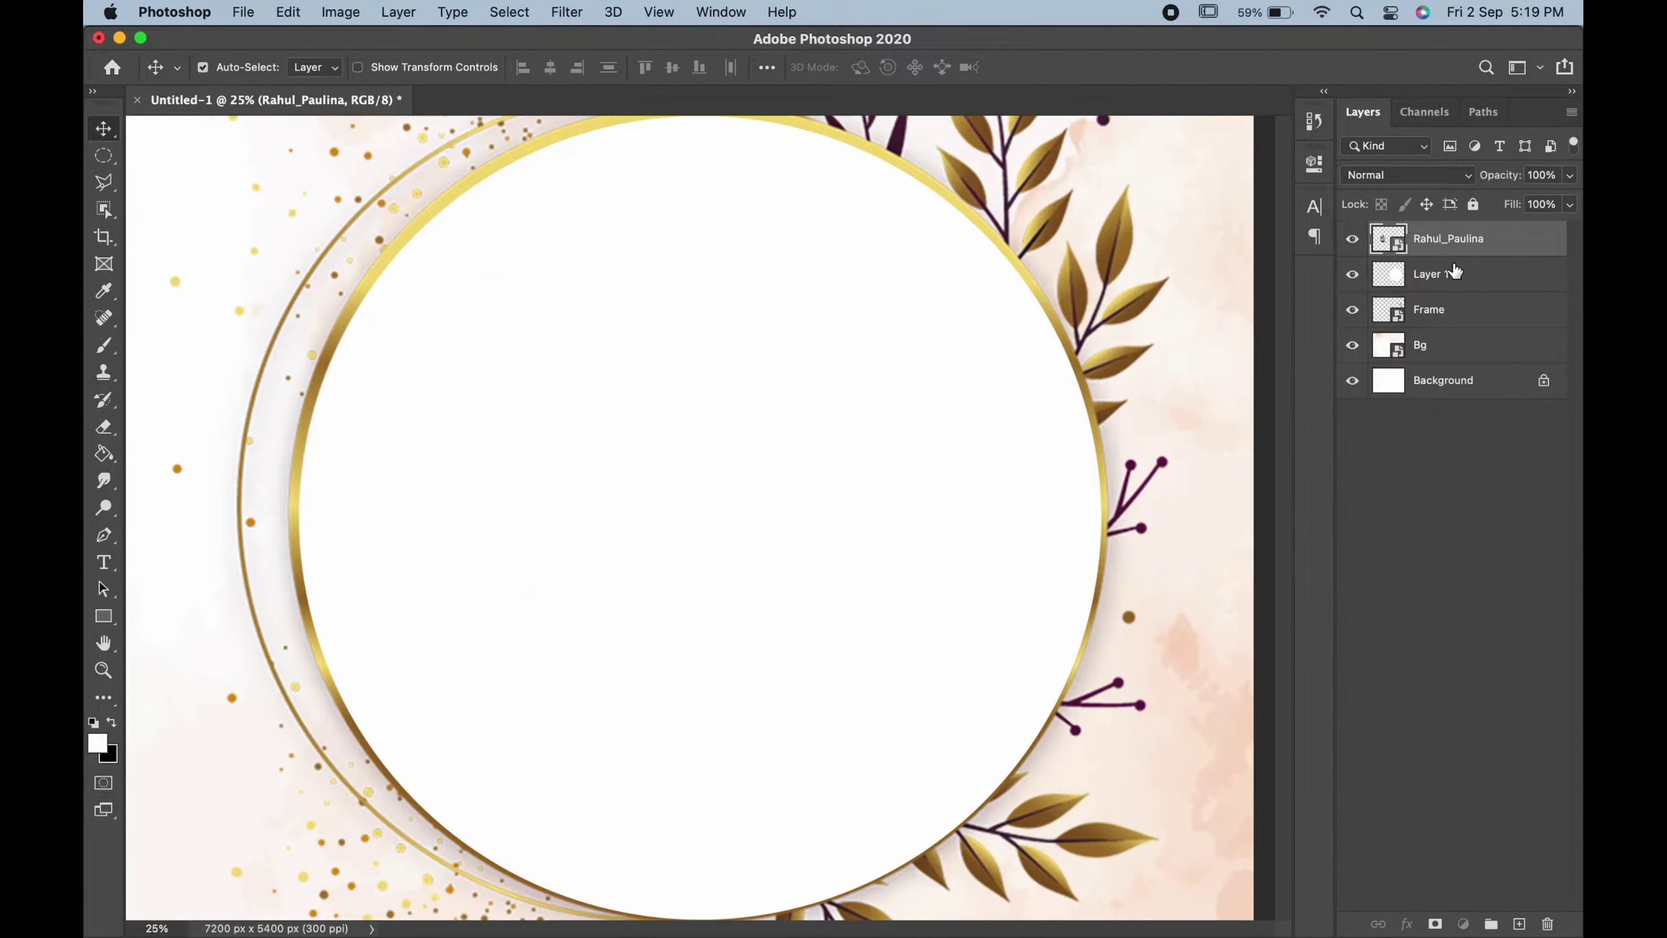
pyautogui.press('super+0')
pyautogui.keyDown('alt'); pyautogui.click(1481, 256); pyautogui.keyUp('alt')
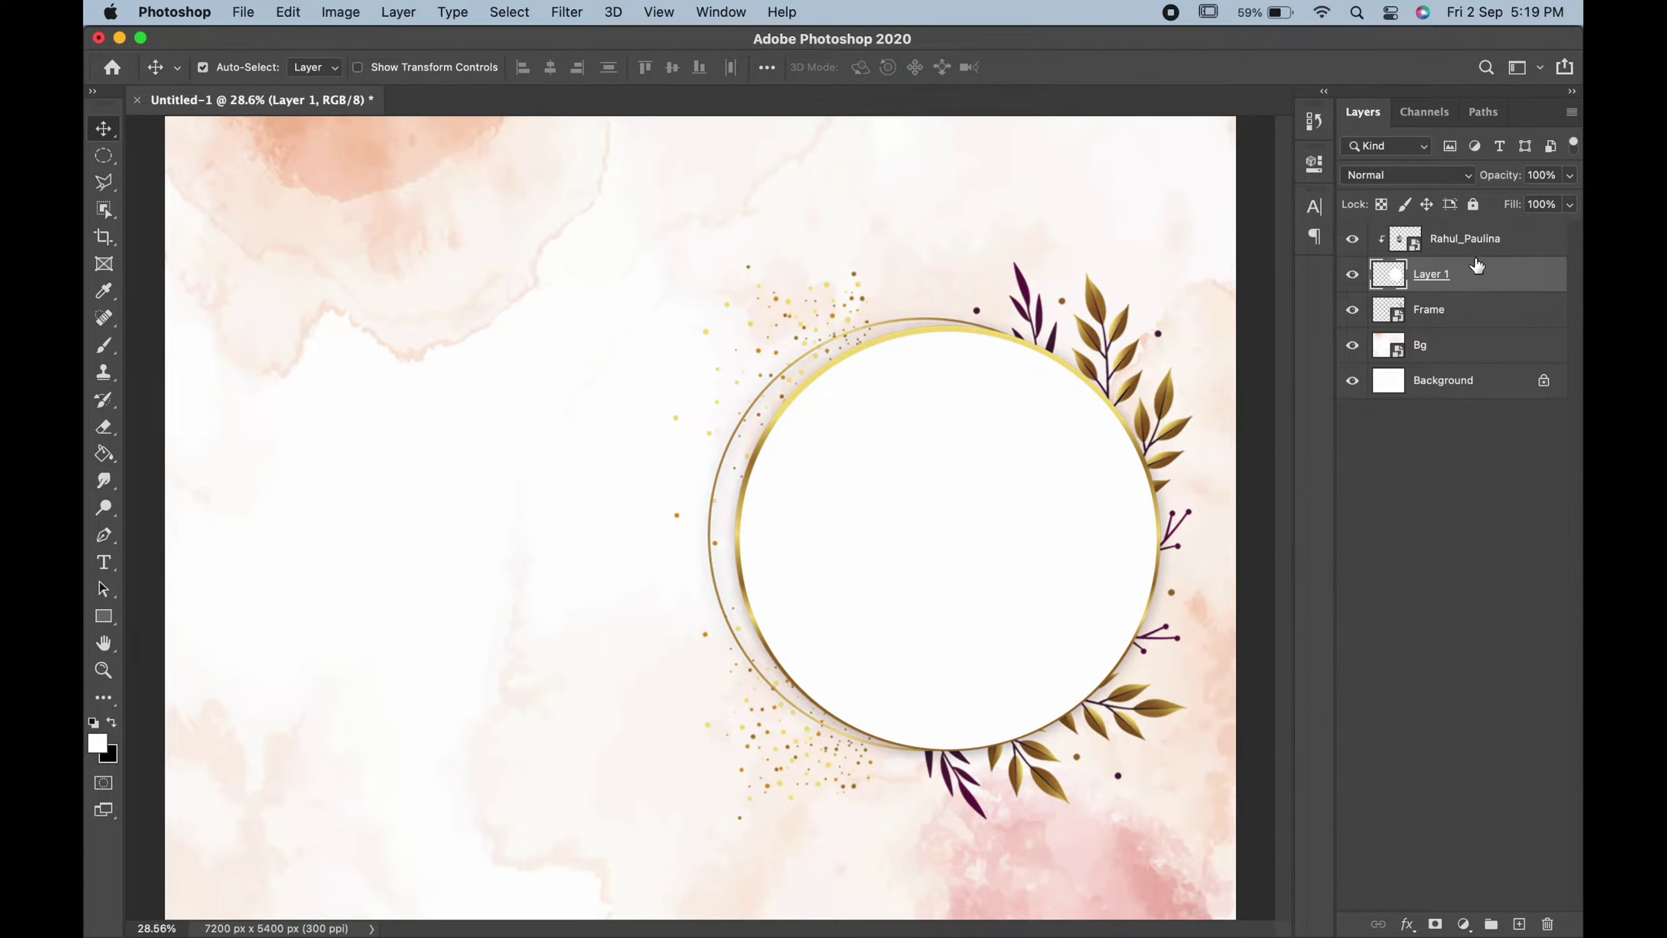
# Step: Move and enlarge the clipped couple photo so that it fills the circular frame with both faces in view
pyautogui.click(1517, 246)
pyautogui.press('super+t')
pyautogui.moveTo(551, 589); pyautogui.dragTo(1072, 761)
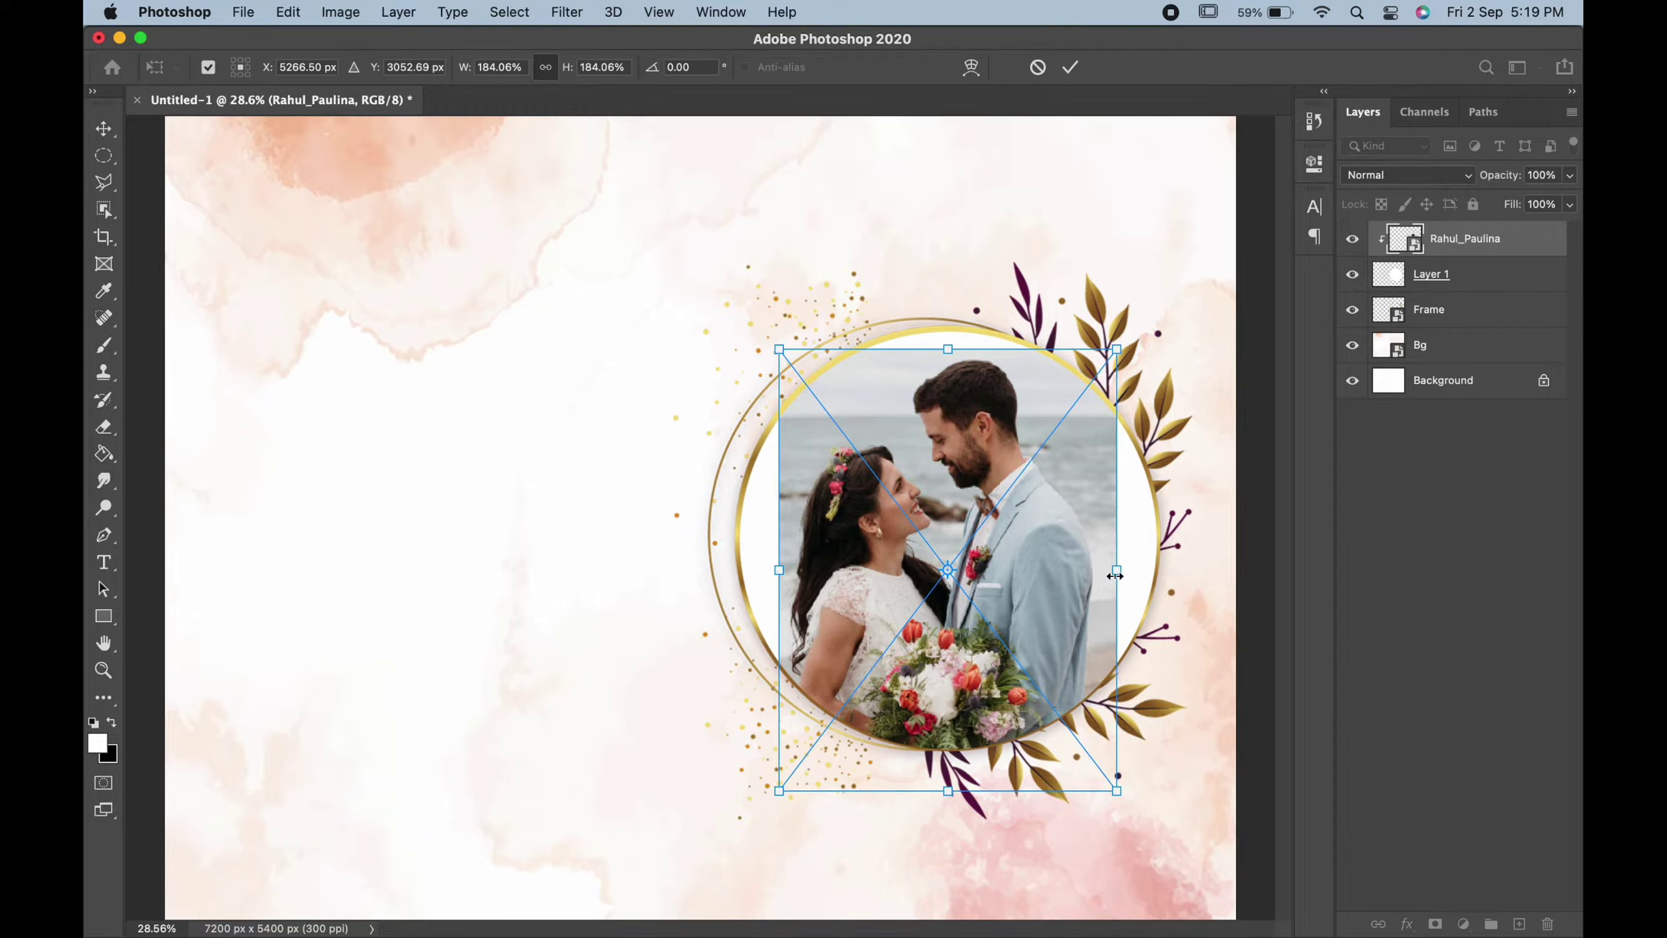
pyautogui.moveTo(1116, 570); pyautogui.dragTo(1147, 574)
pyautogui.moveTo(1068, 523); pyautogui.dragTo(1067, 557)
pyautogui.press('Return')
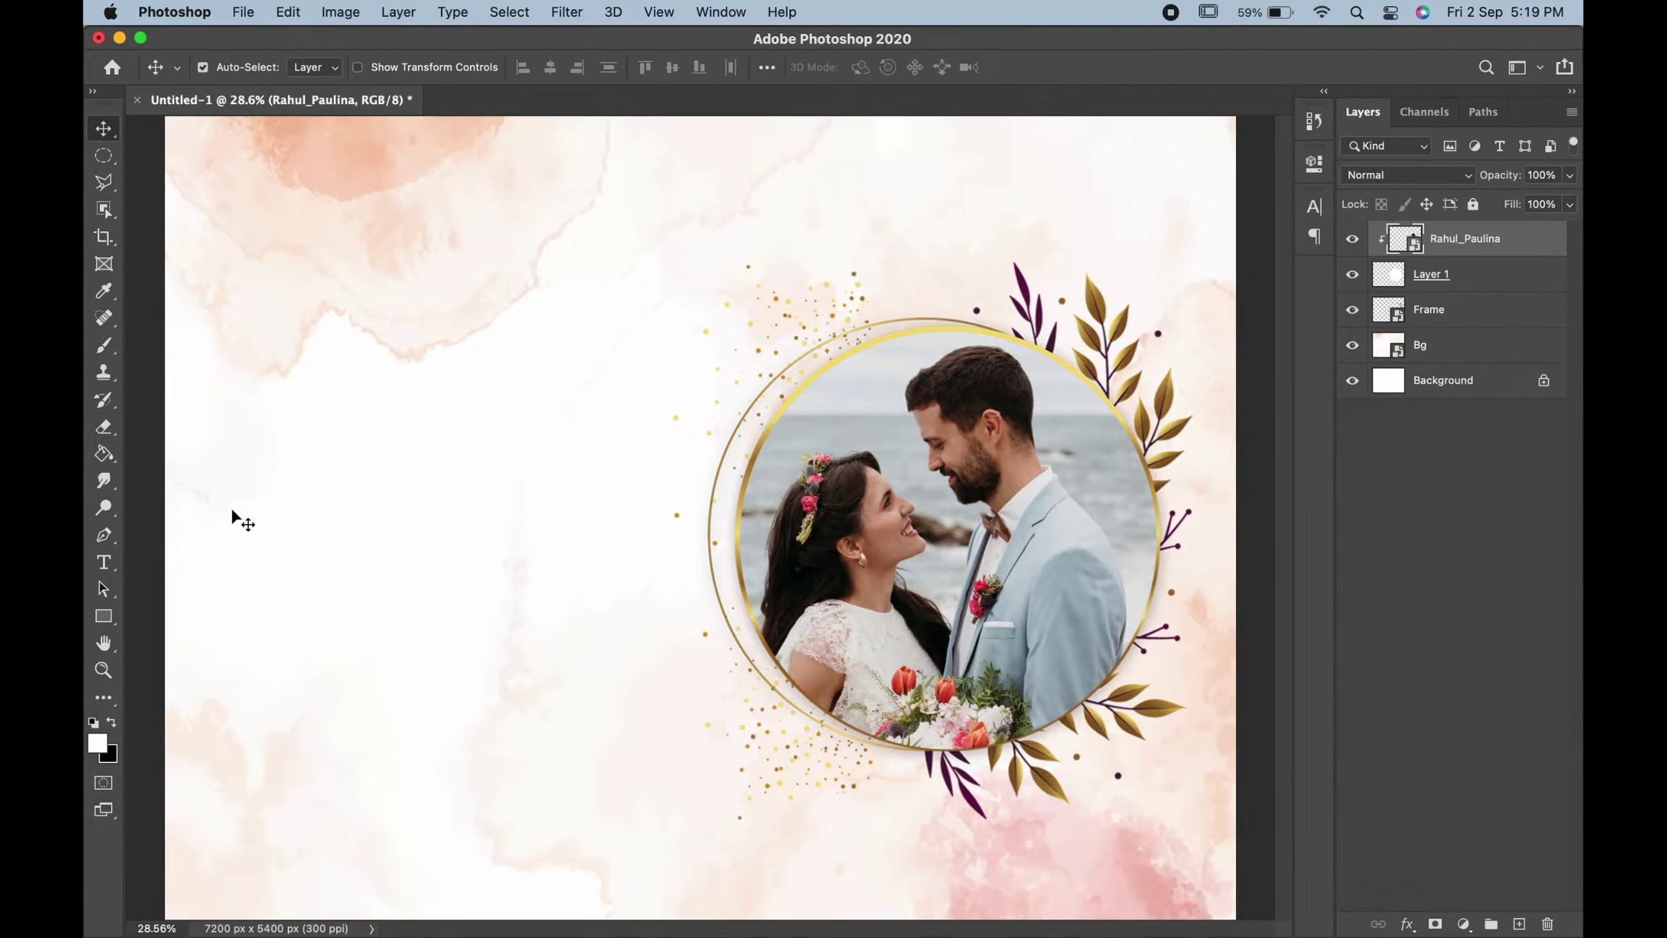
# Step: Add the text line "You are cordially invited to the" in the upper left part of the canvas
pyautogui.click(104, 562)
pyautogui.click(286, 218)
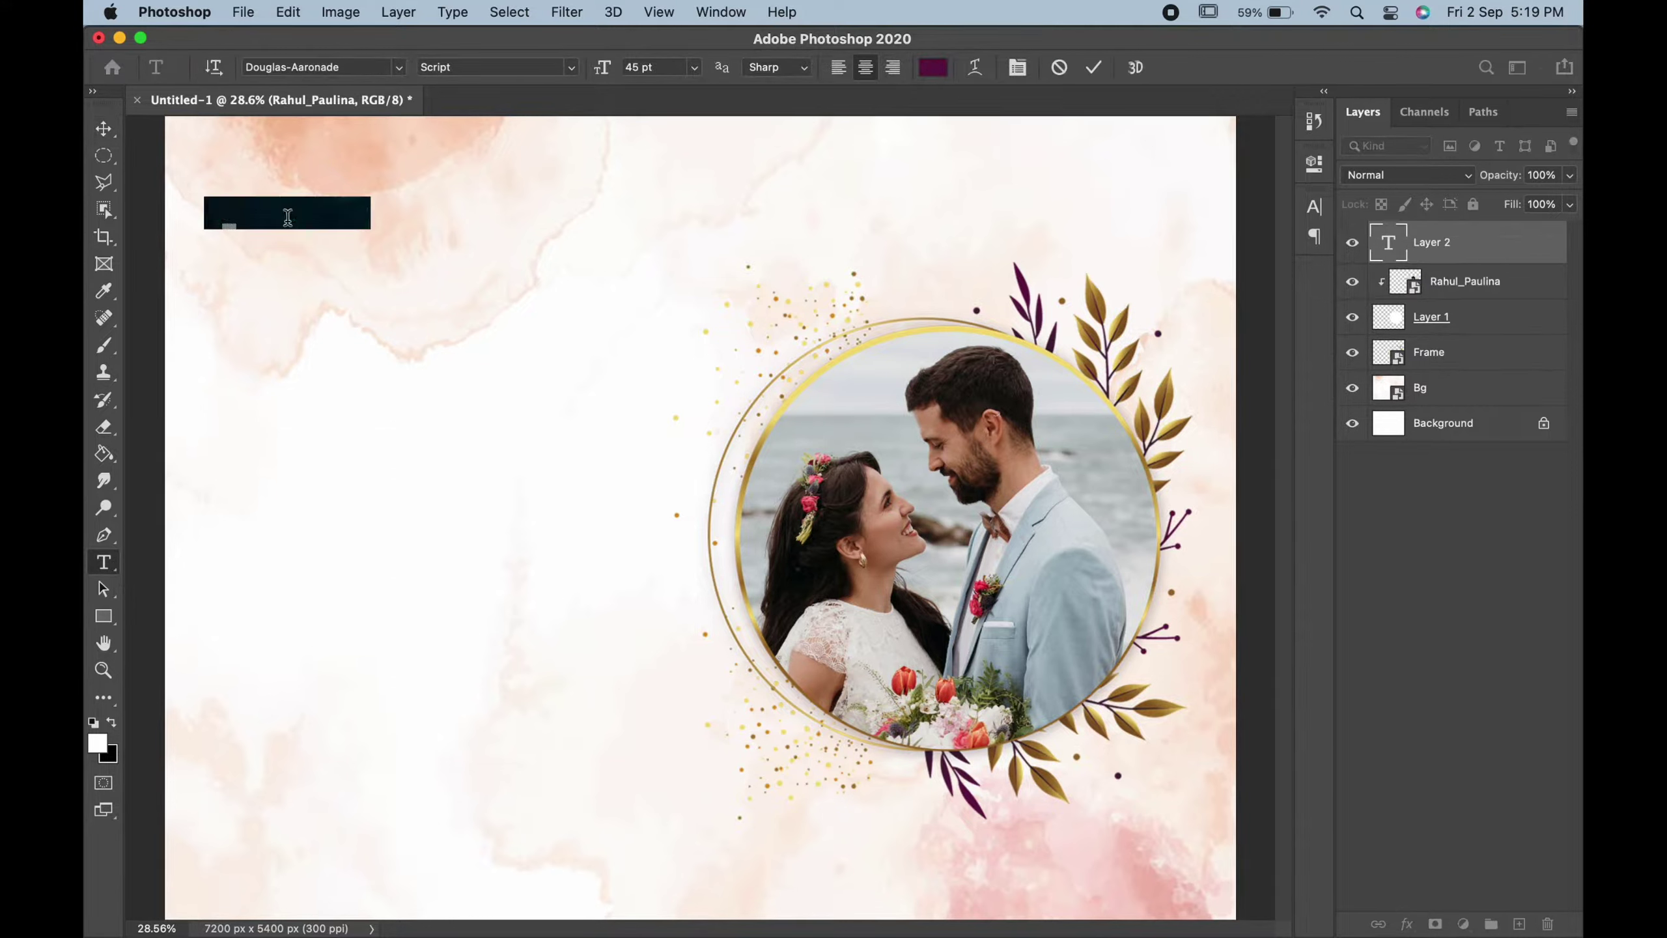
pyautogui.write('You')
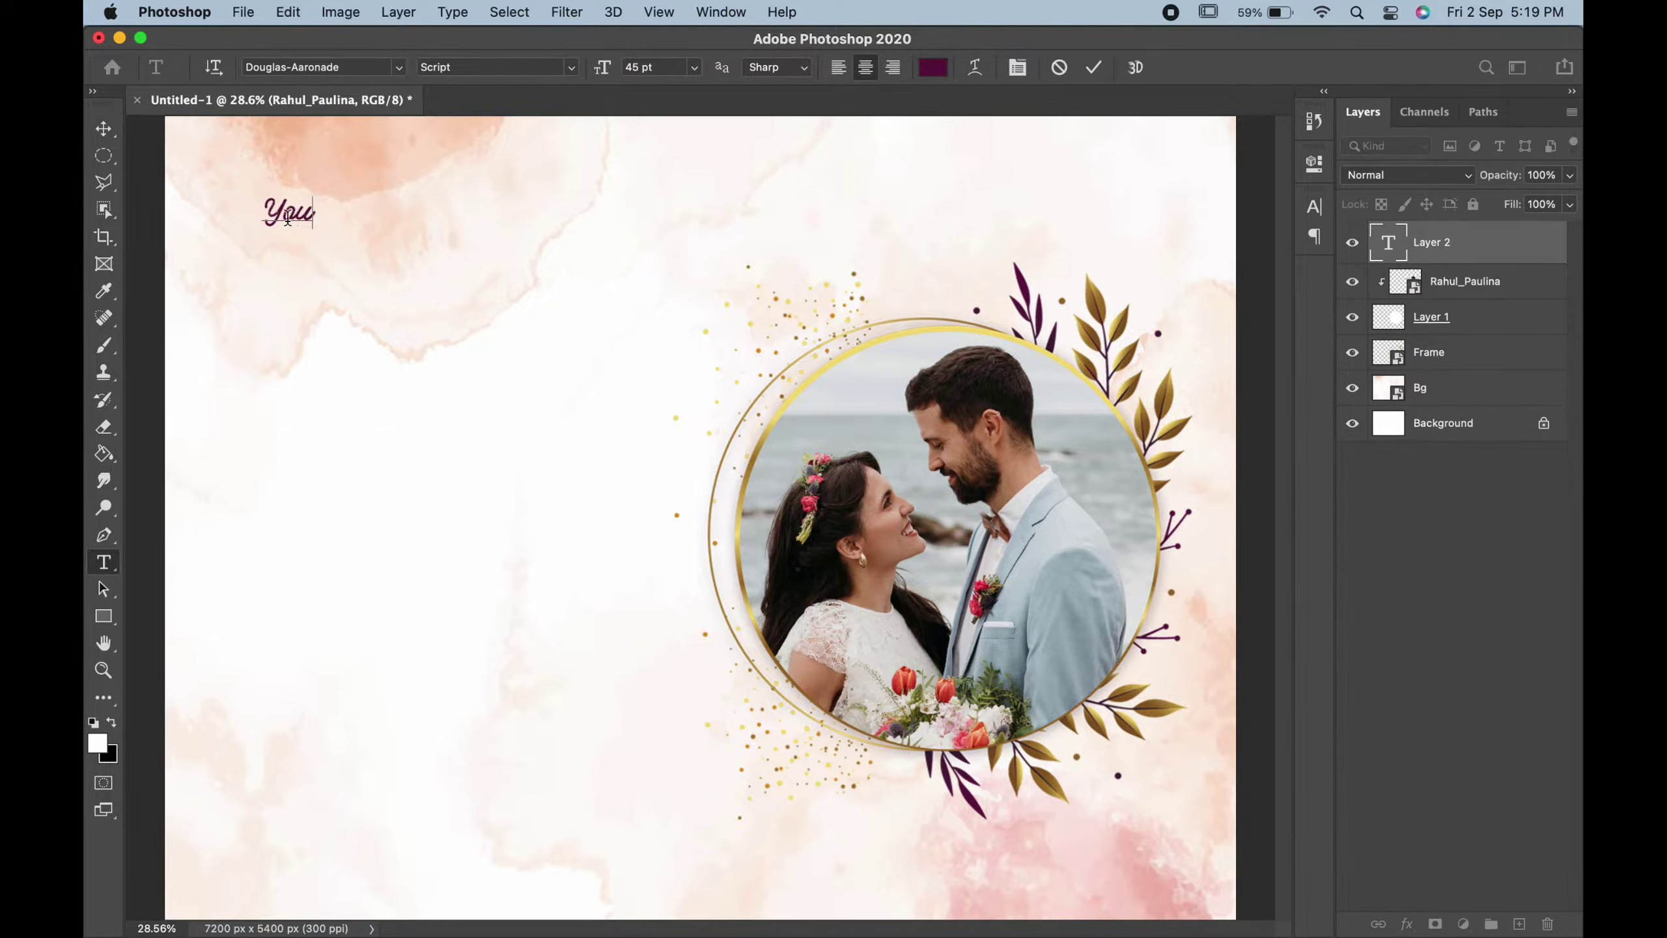
pyautogui.write(' are cordi')
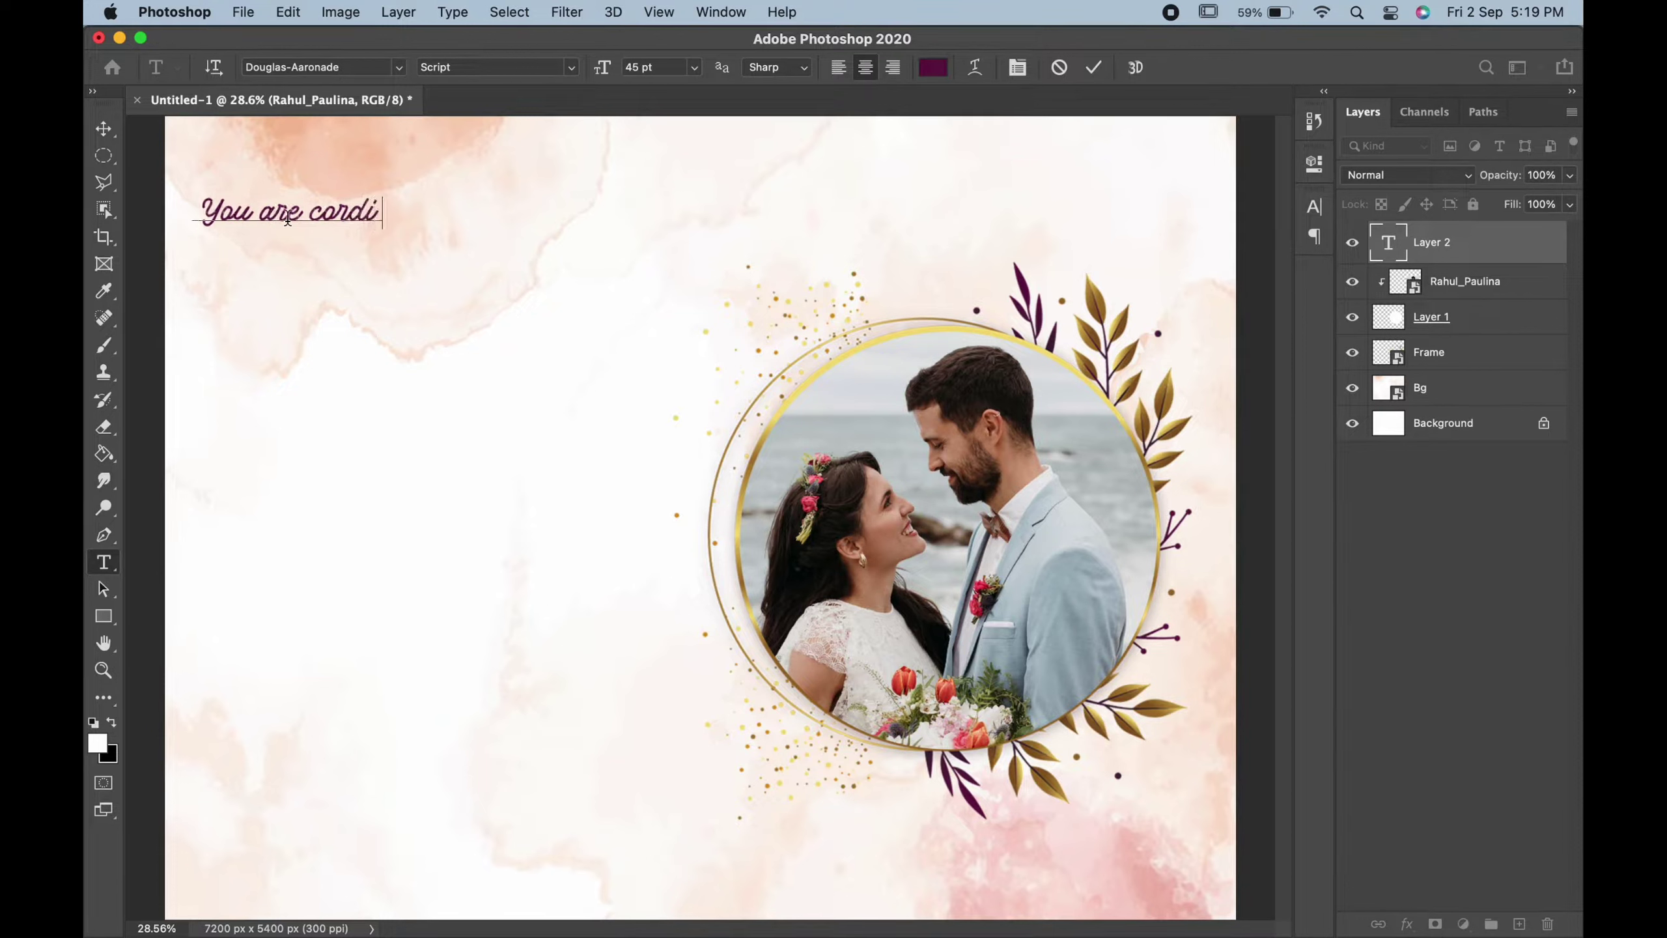
pyautogui.write('ally invite')
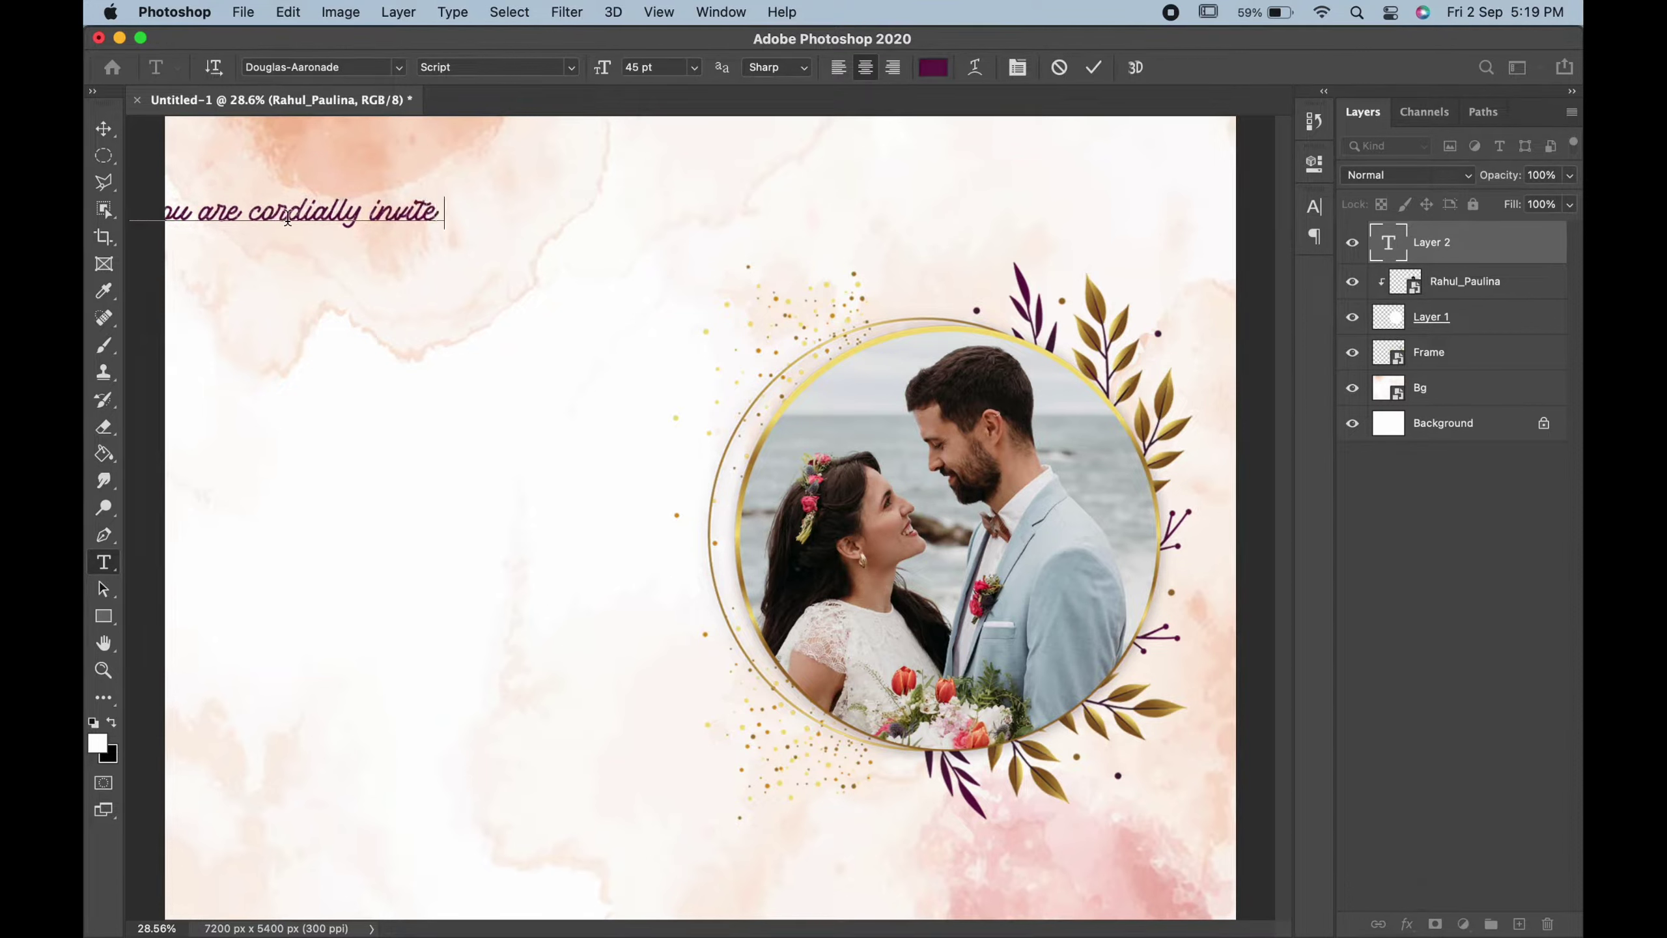
pyautogui.write('d to the')
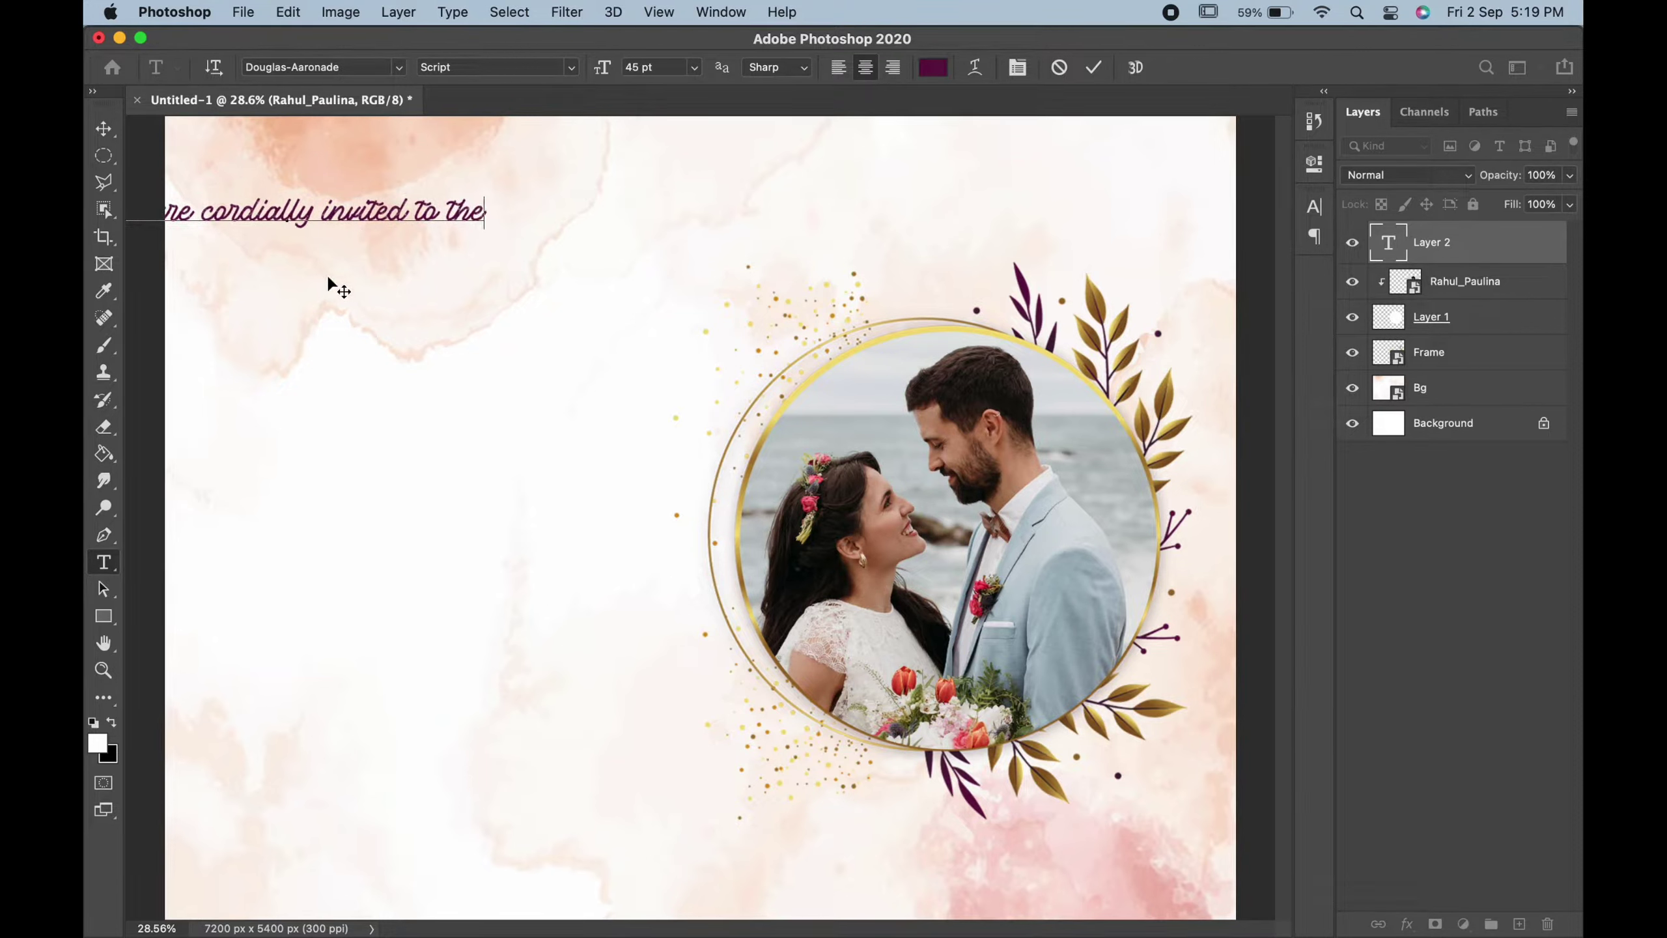
pyautogui.moveTo(328, 281); pyautogui.dragTo(476, 287)
pyautogui.click(92, 129)
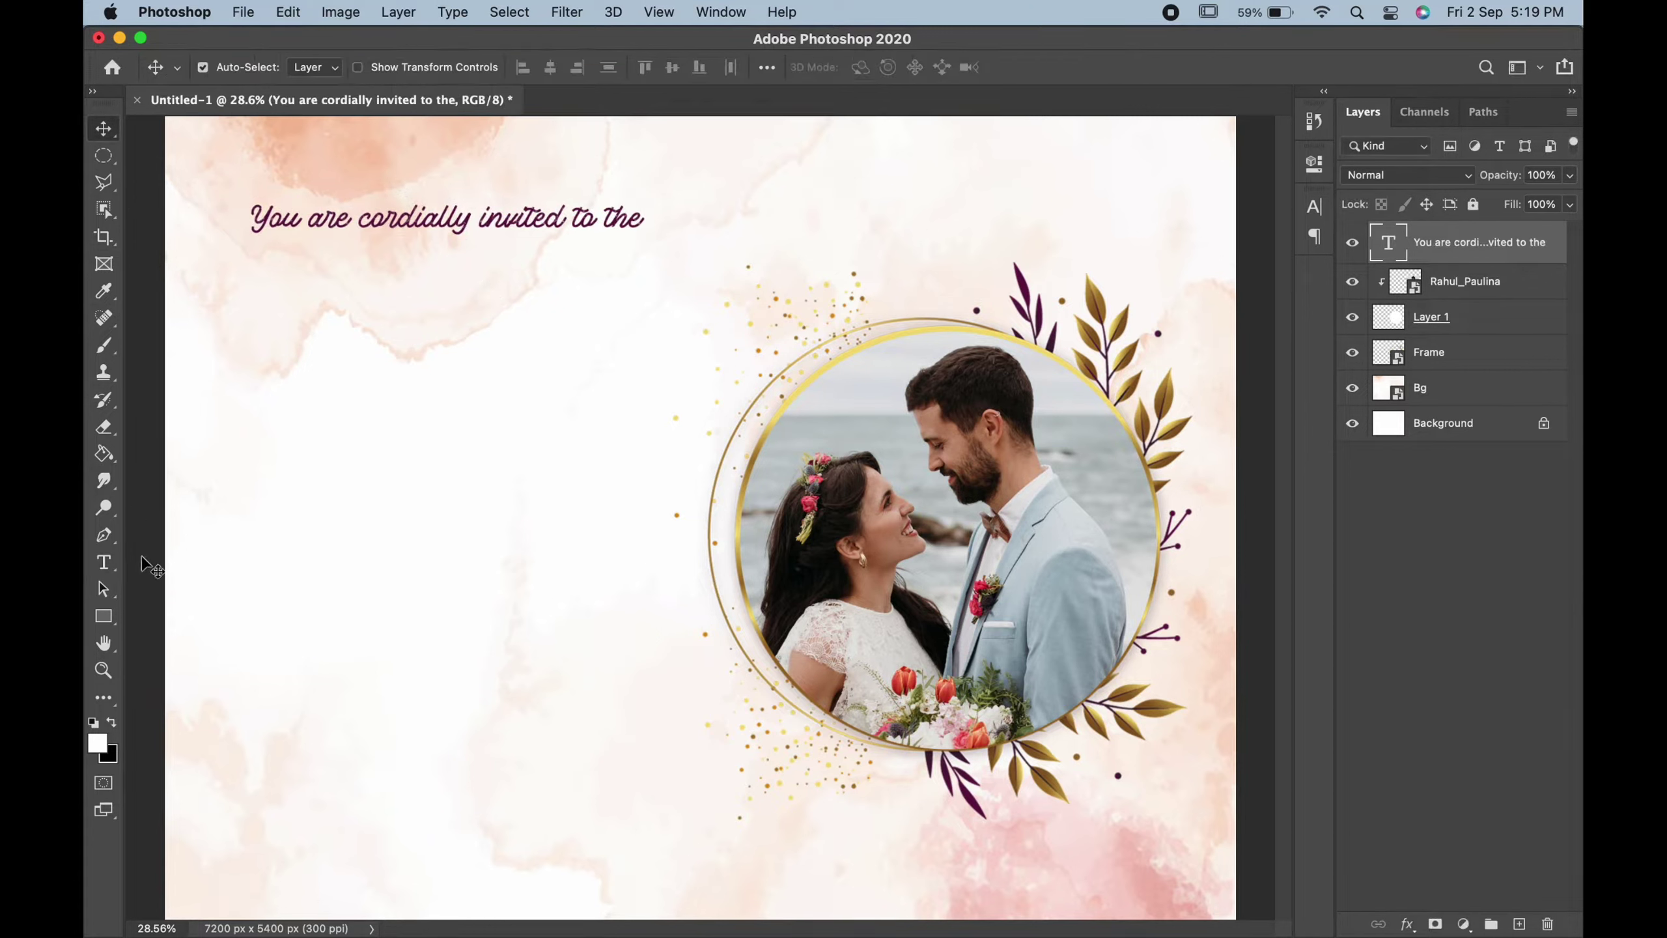
# Step: Add the text line "Wedding ceremony of" and position it centred beneath the invitation line
pyautogui.click(102, 562)
pyautogui.click(252, 396)
pyautogui.write('Weddi')
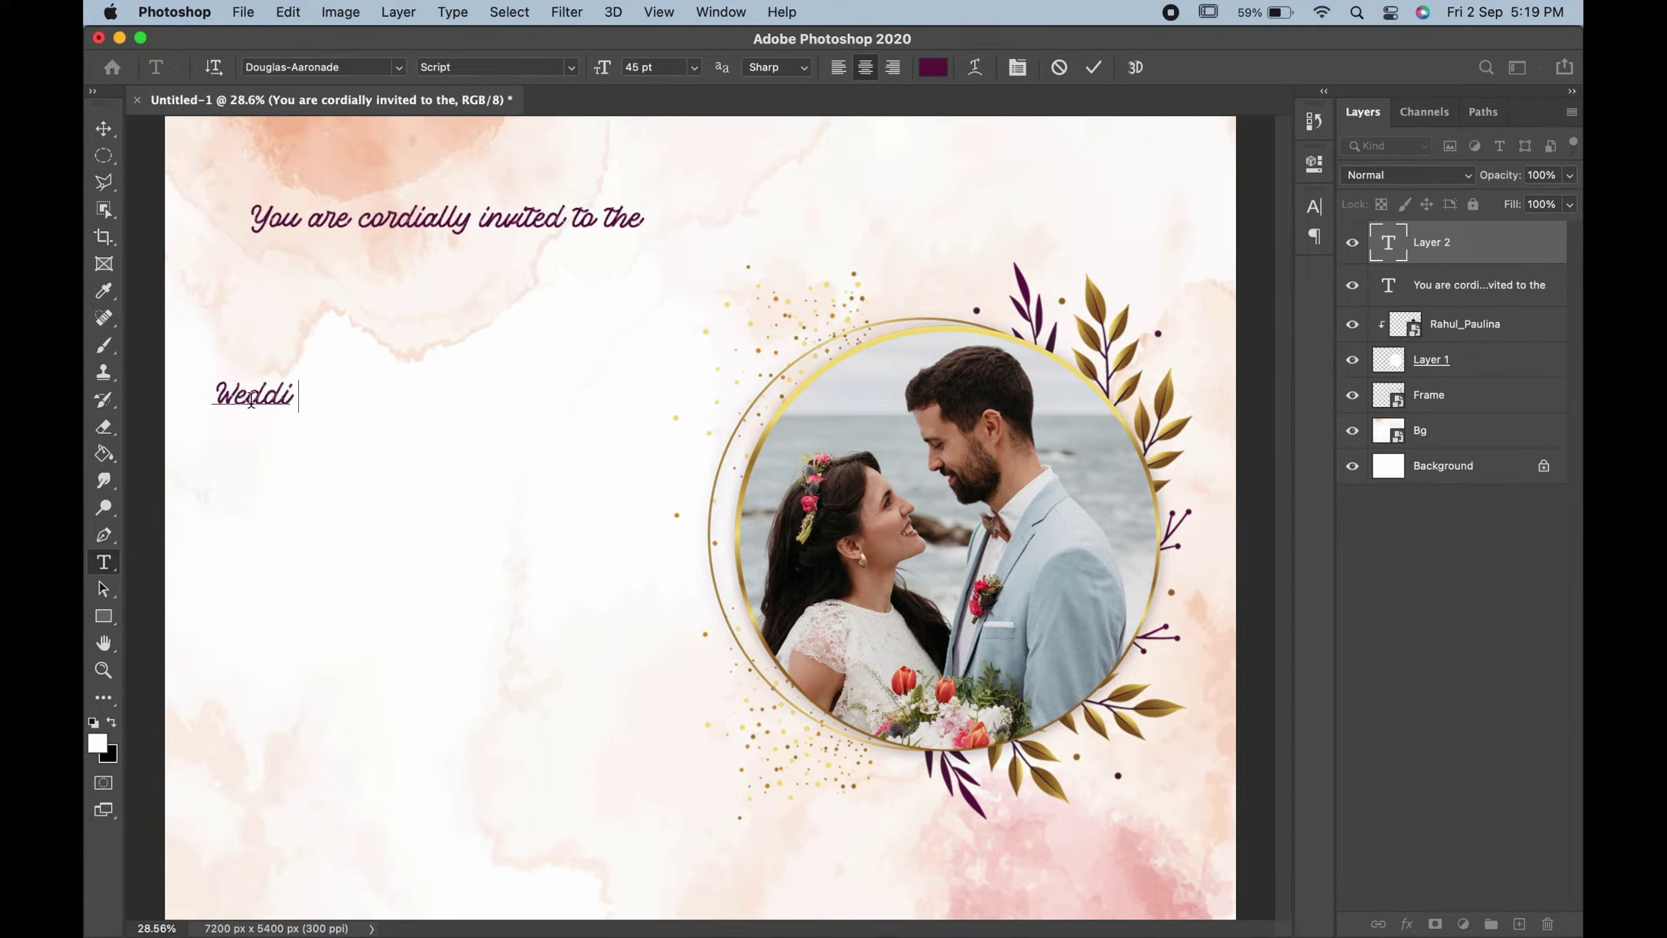
pyautogui.write('ng ceremony ')
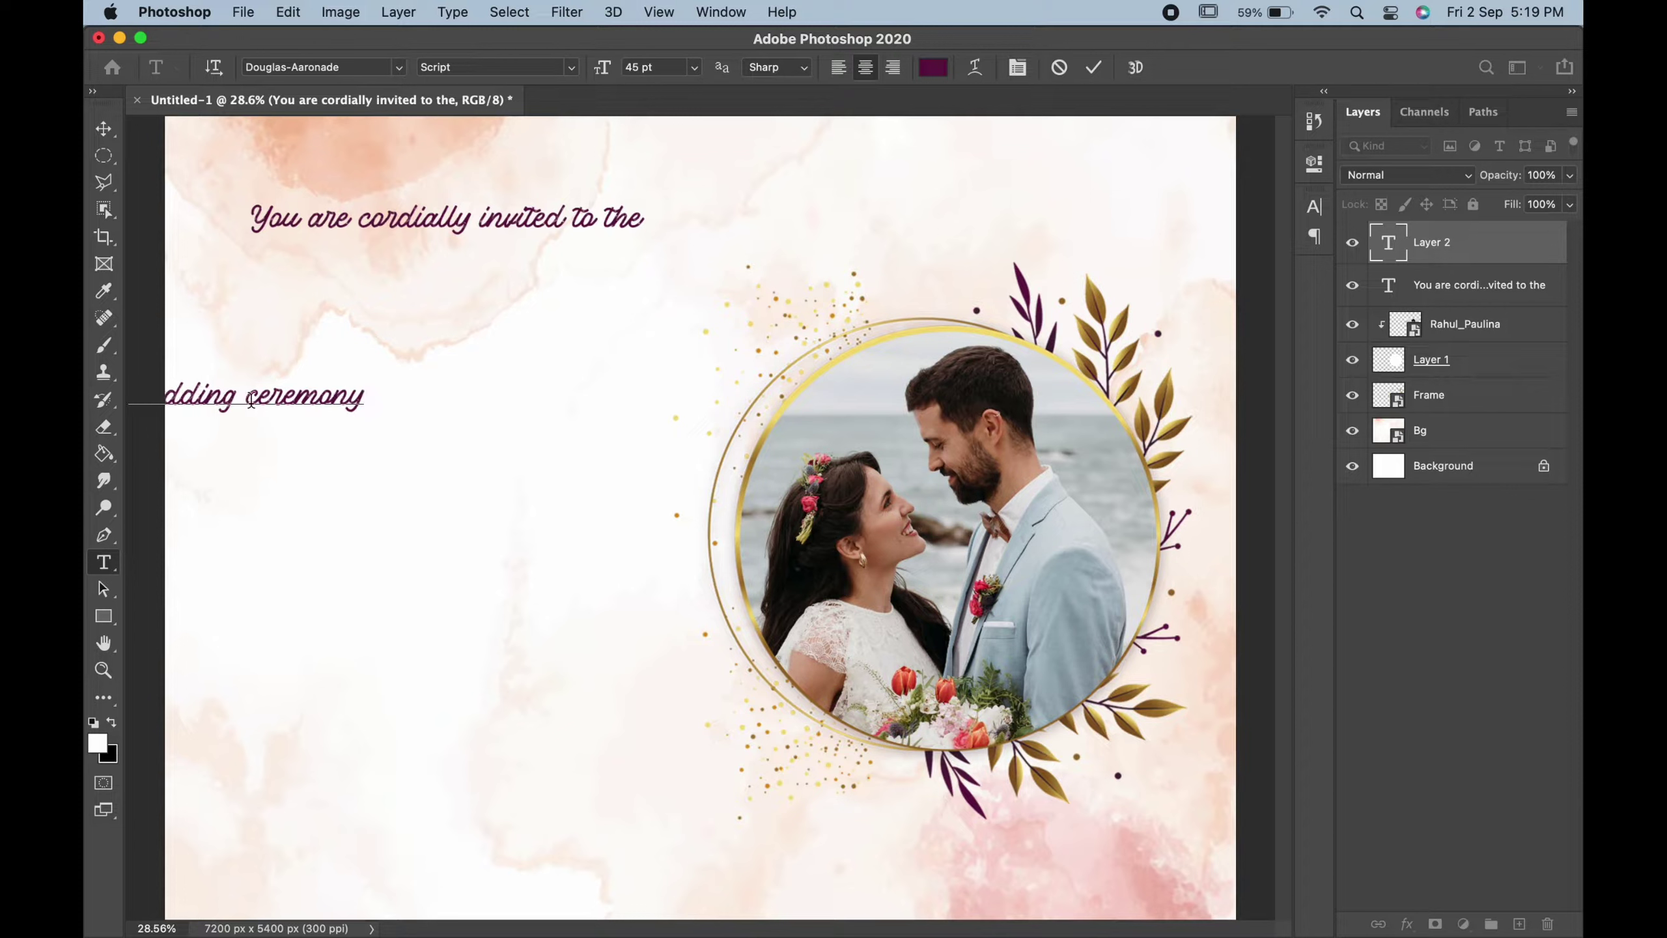
pyautogui.write('of')
pyautogui.moveTo(306, 448); pyautogui.dragTo(480, 366)
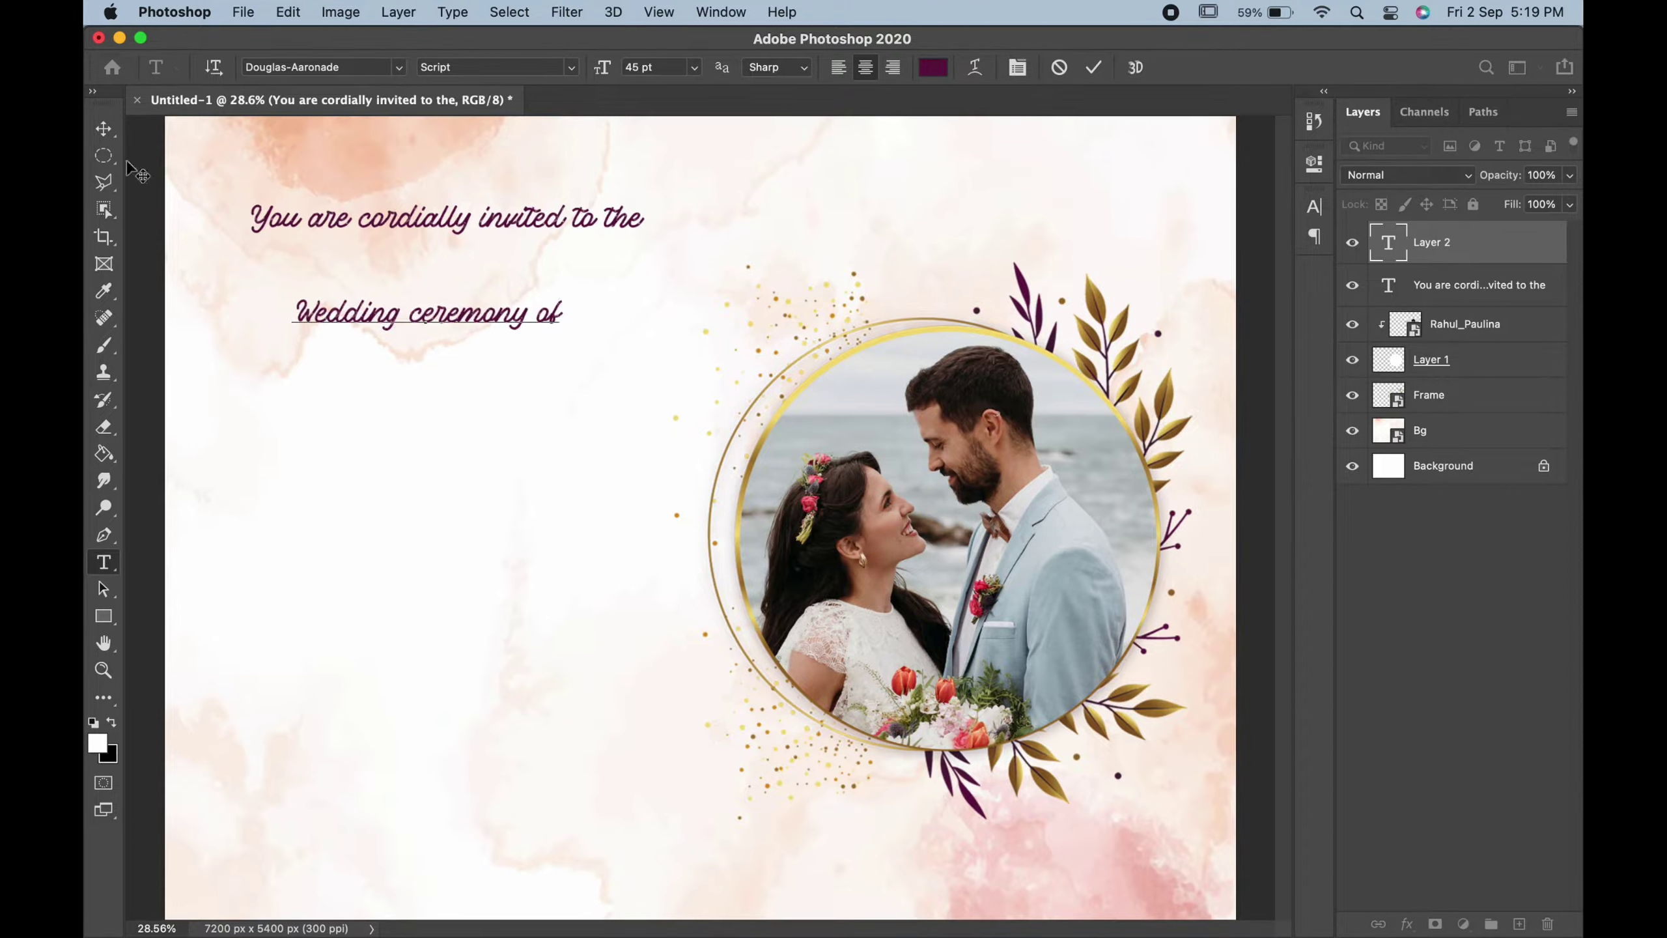
pyautogui.click(101, 132)
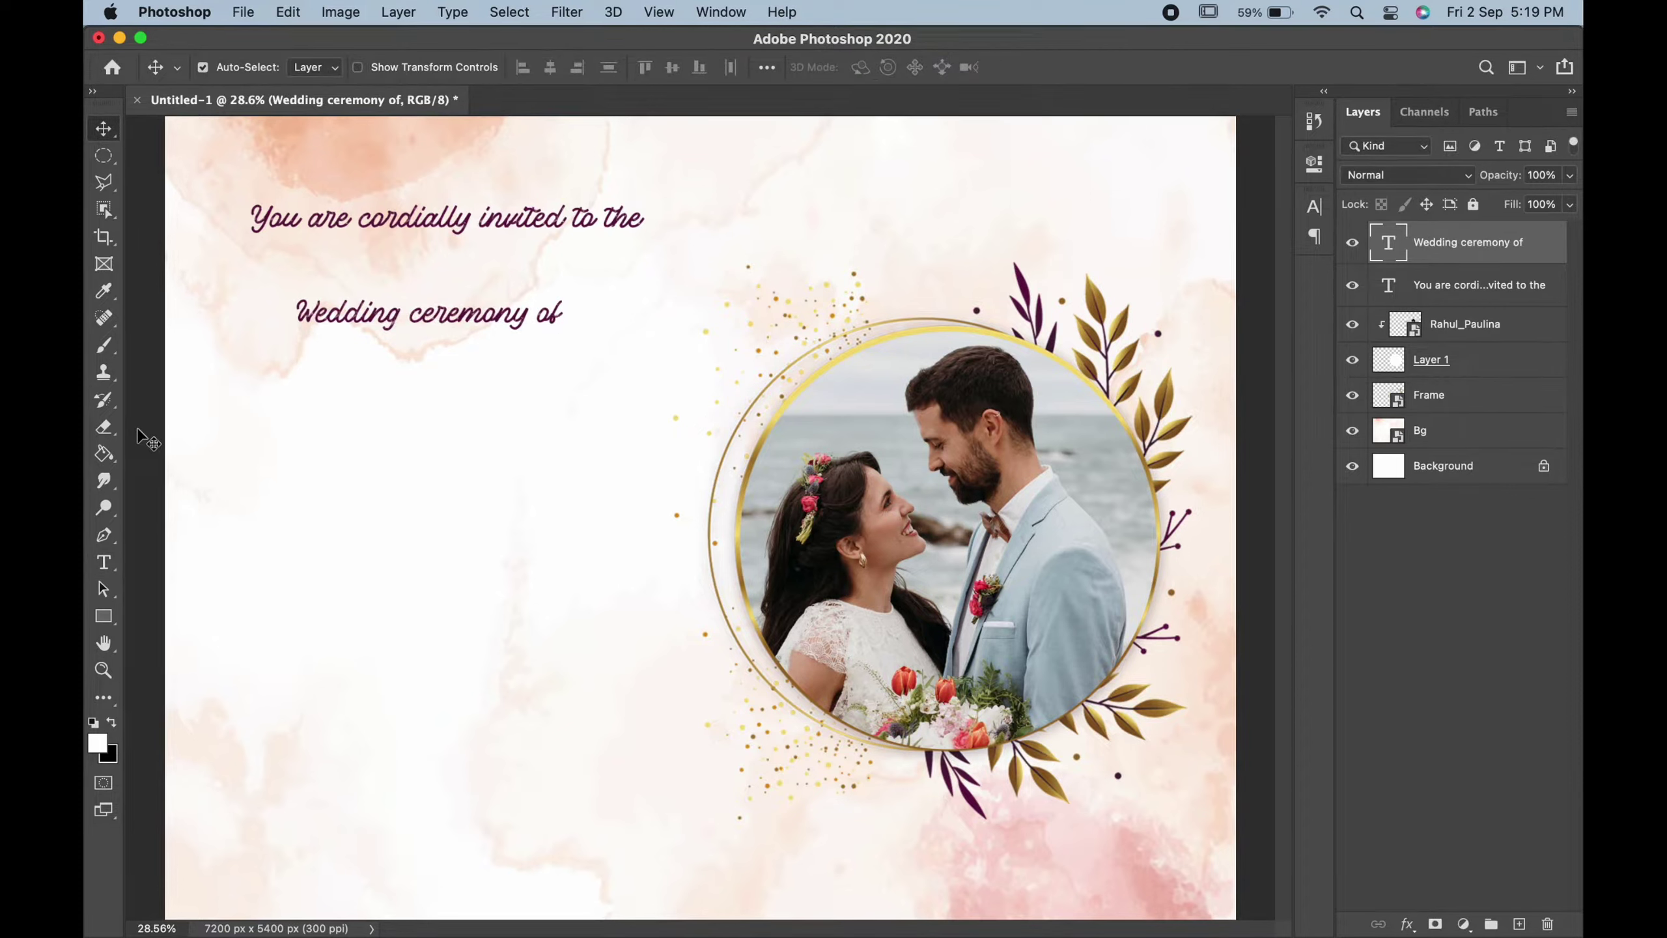
# Step: Add the couple's first names centred on three lines, with "&" between them, below the "Wedding ceremony of" line
pyautogui.click(103, 562)
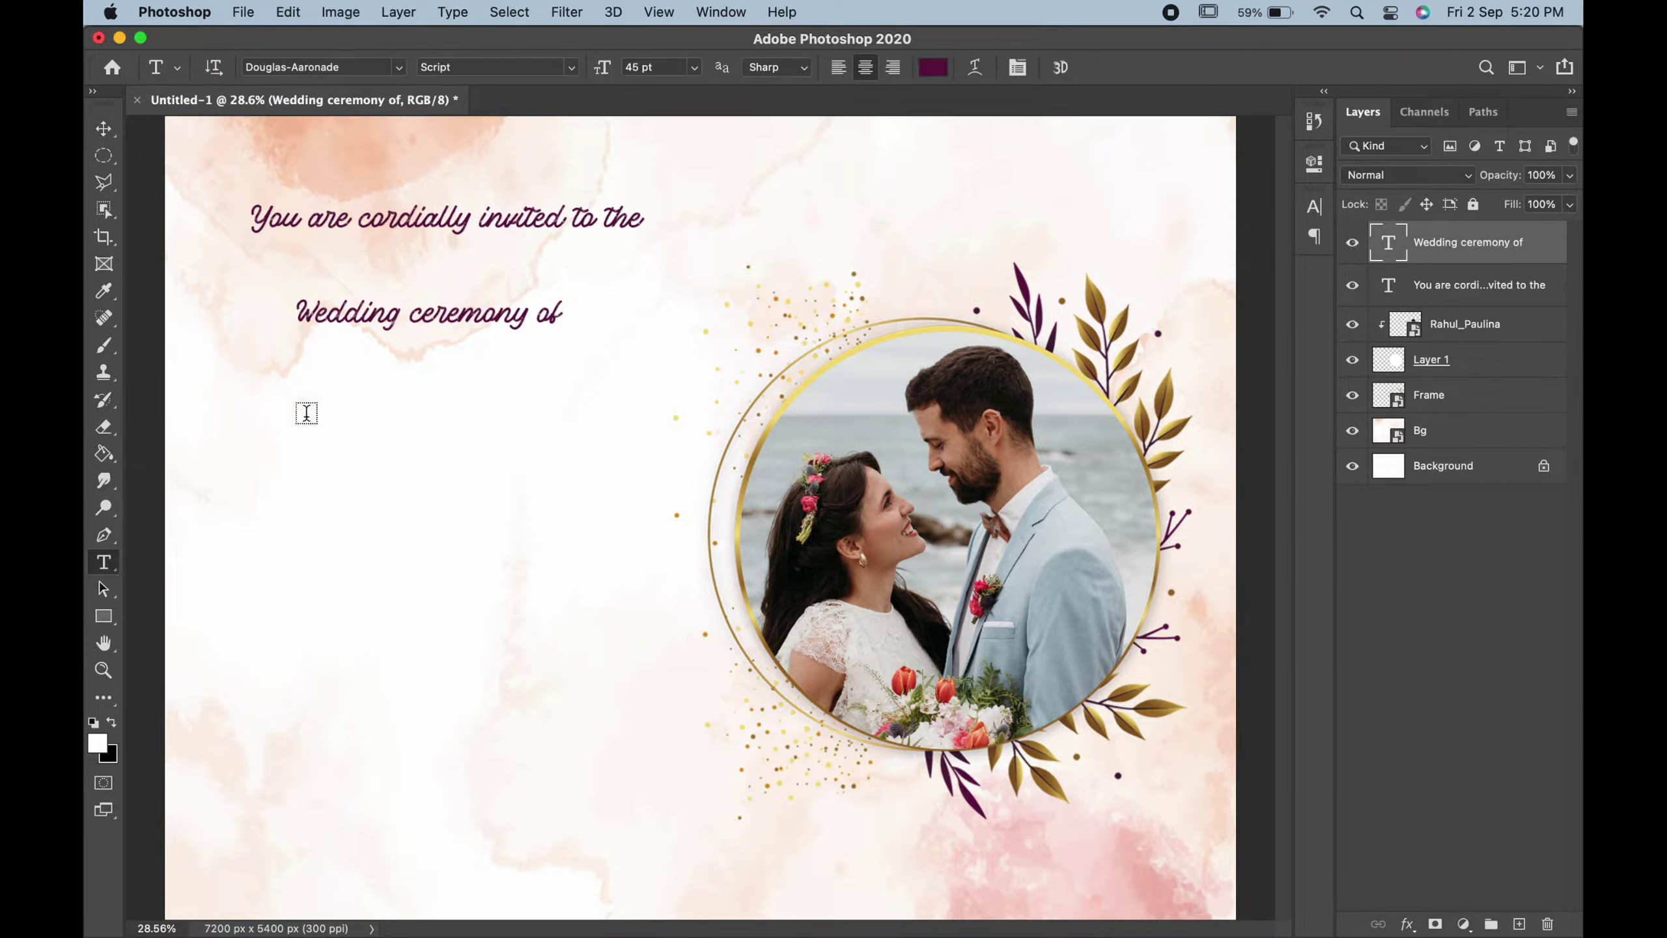
pyautogui.click(345, 405)
pyautogui.write('Ra')
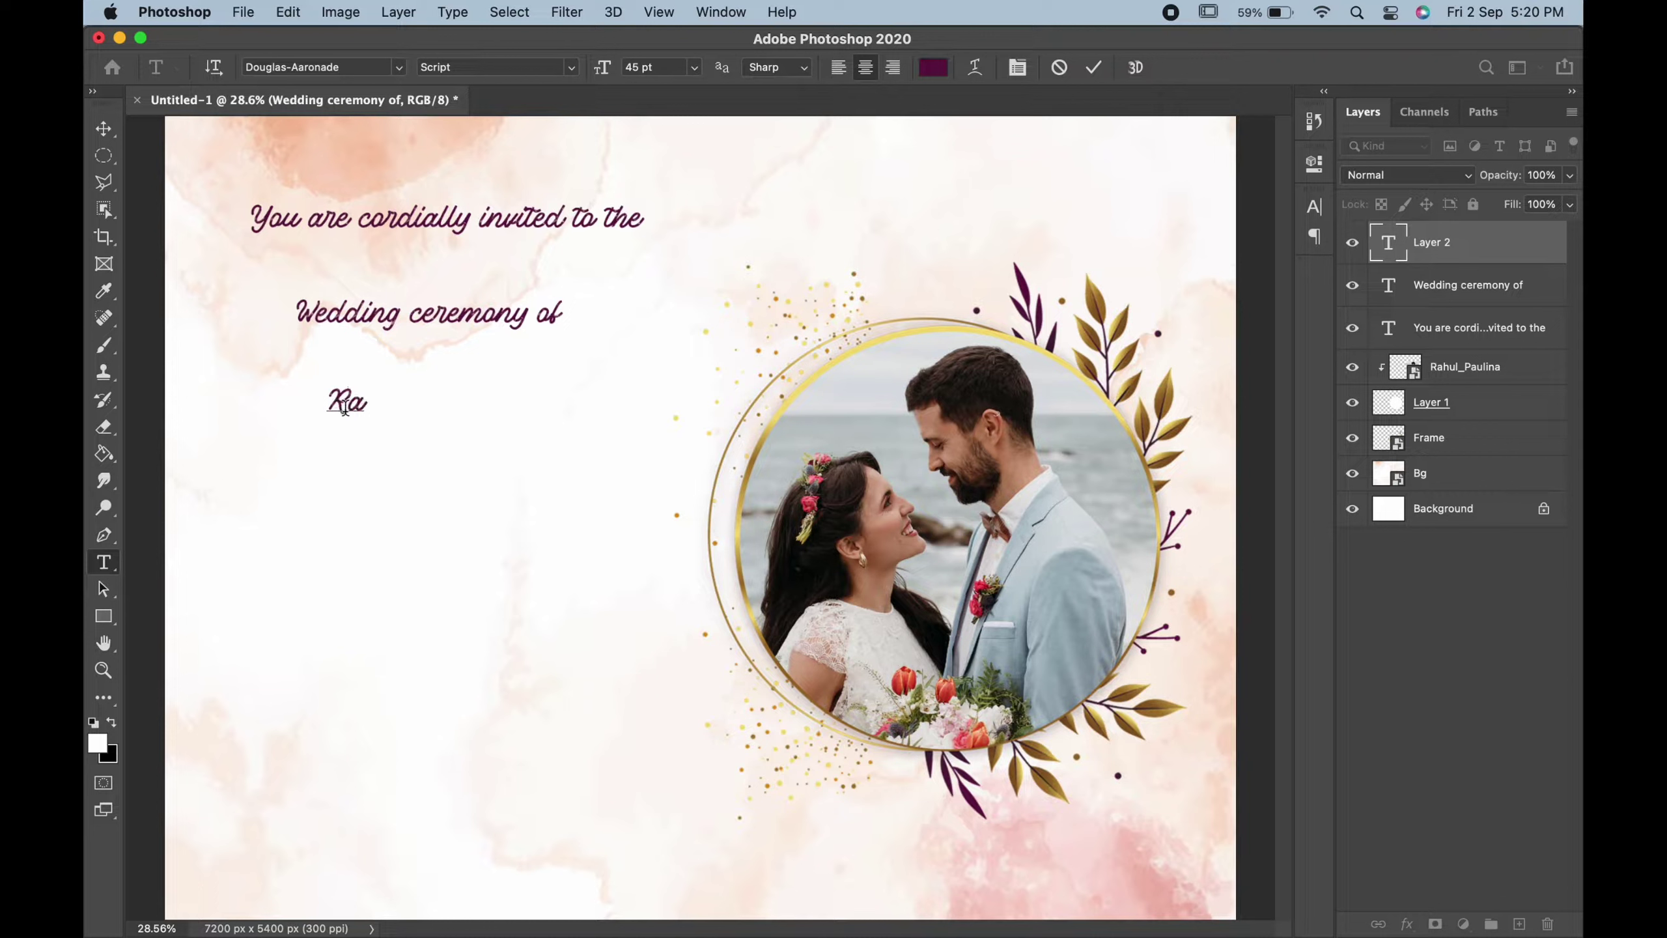
pyautogui.write('hul & ')
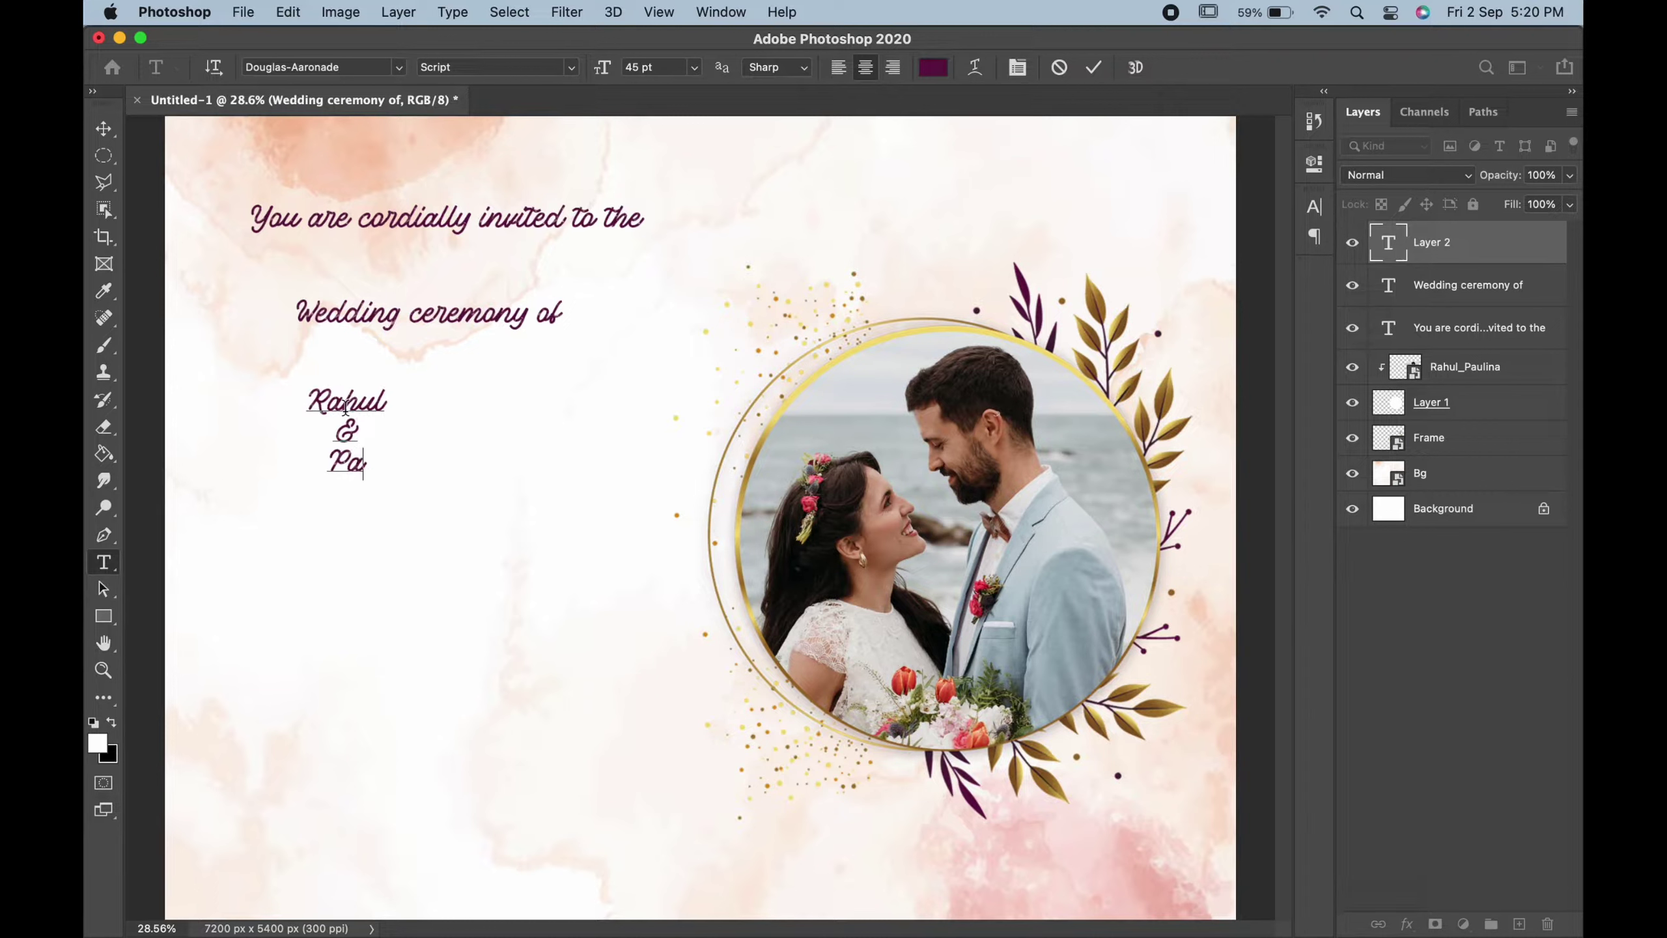
pyautogui.write('Paulina')
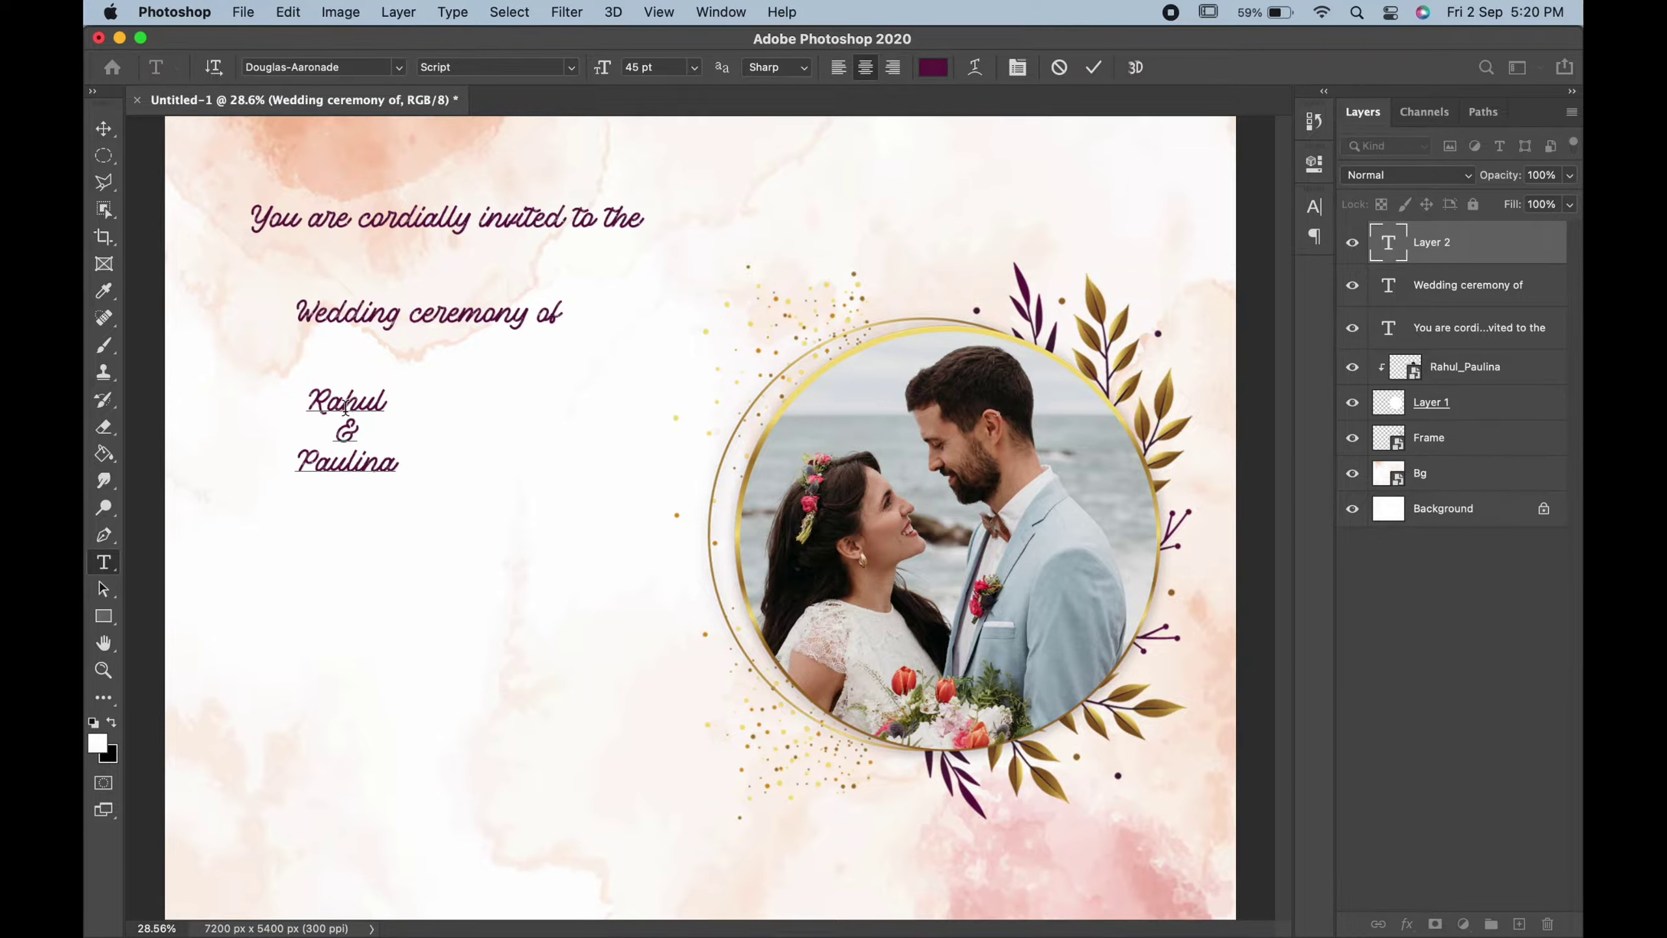
pyautogui.click(110, 132)
# Step: Add the text line "Save the Date" below the couple's names
pyautogui.click(103, 562)
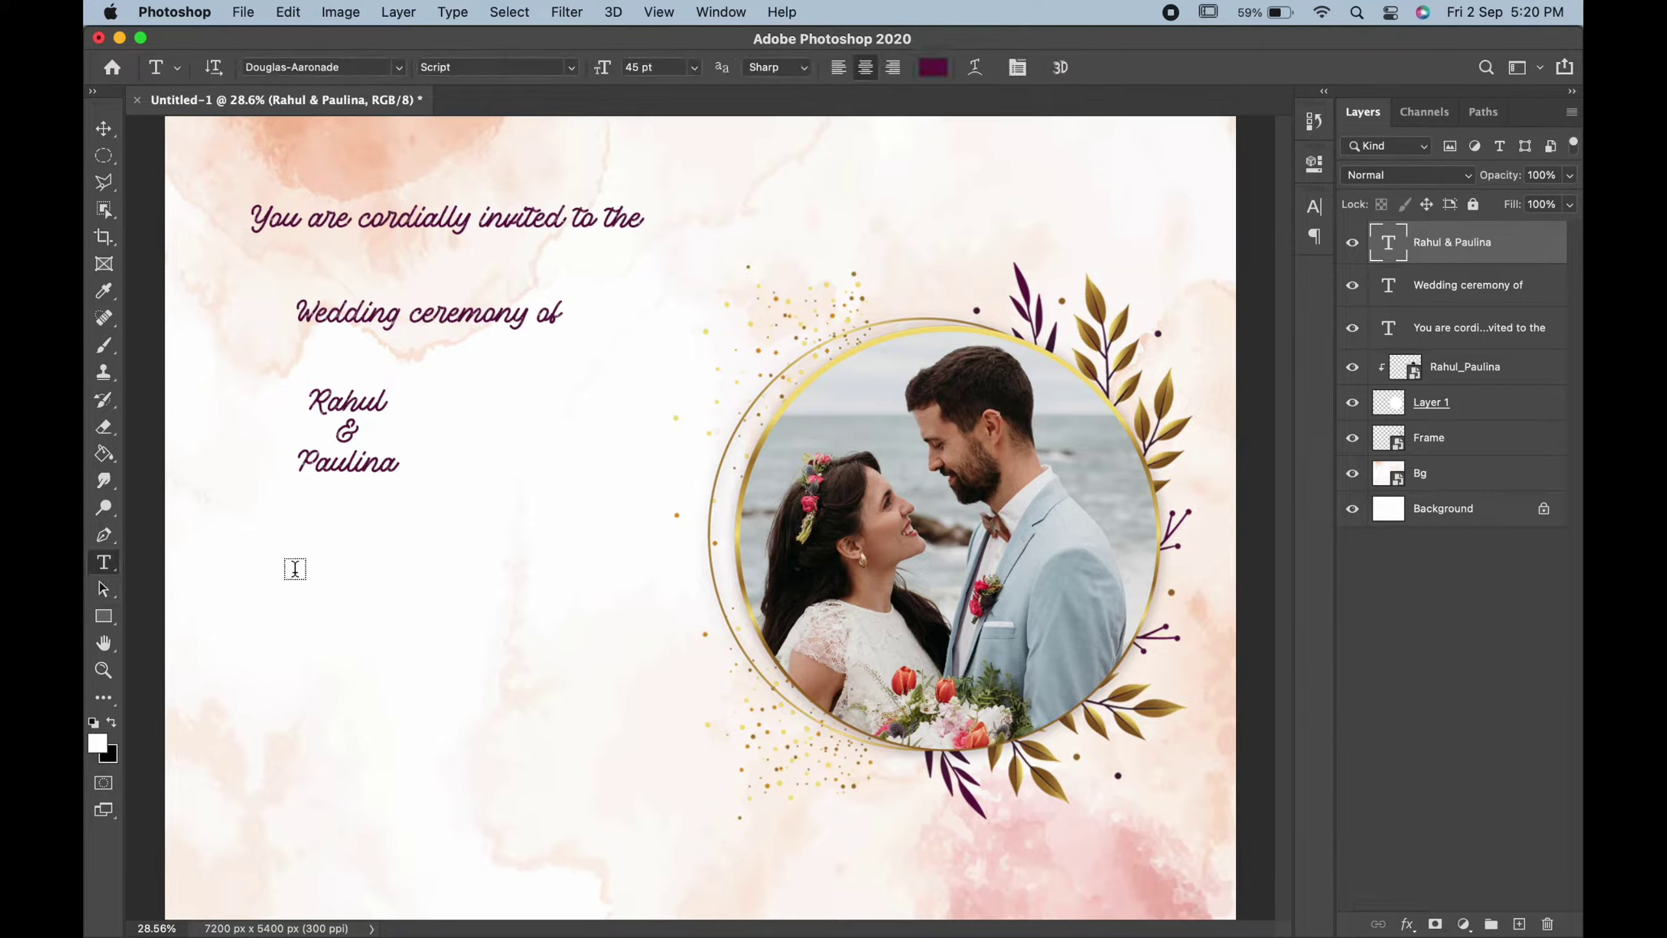
pyautogui.click(295, 566)
pyautogui.write('dave the Date')
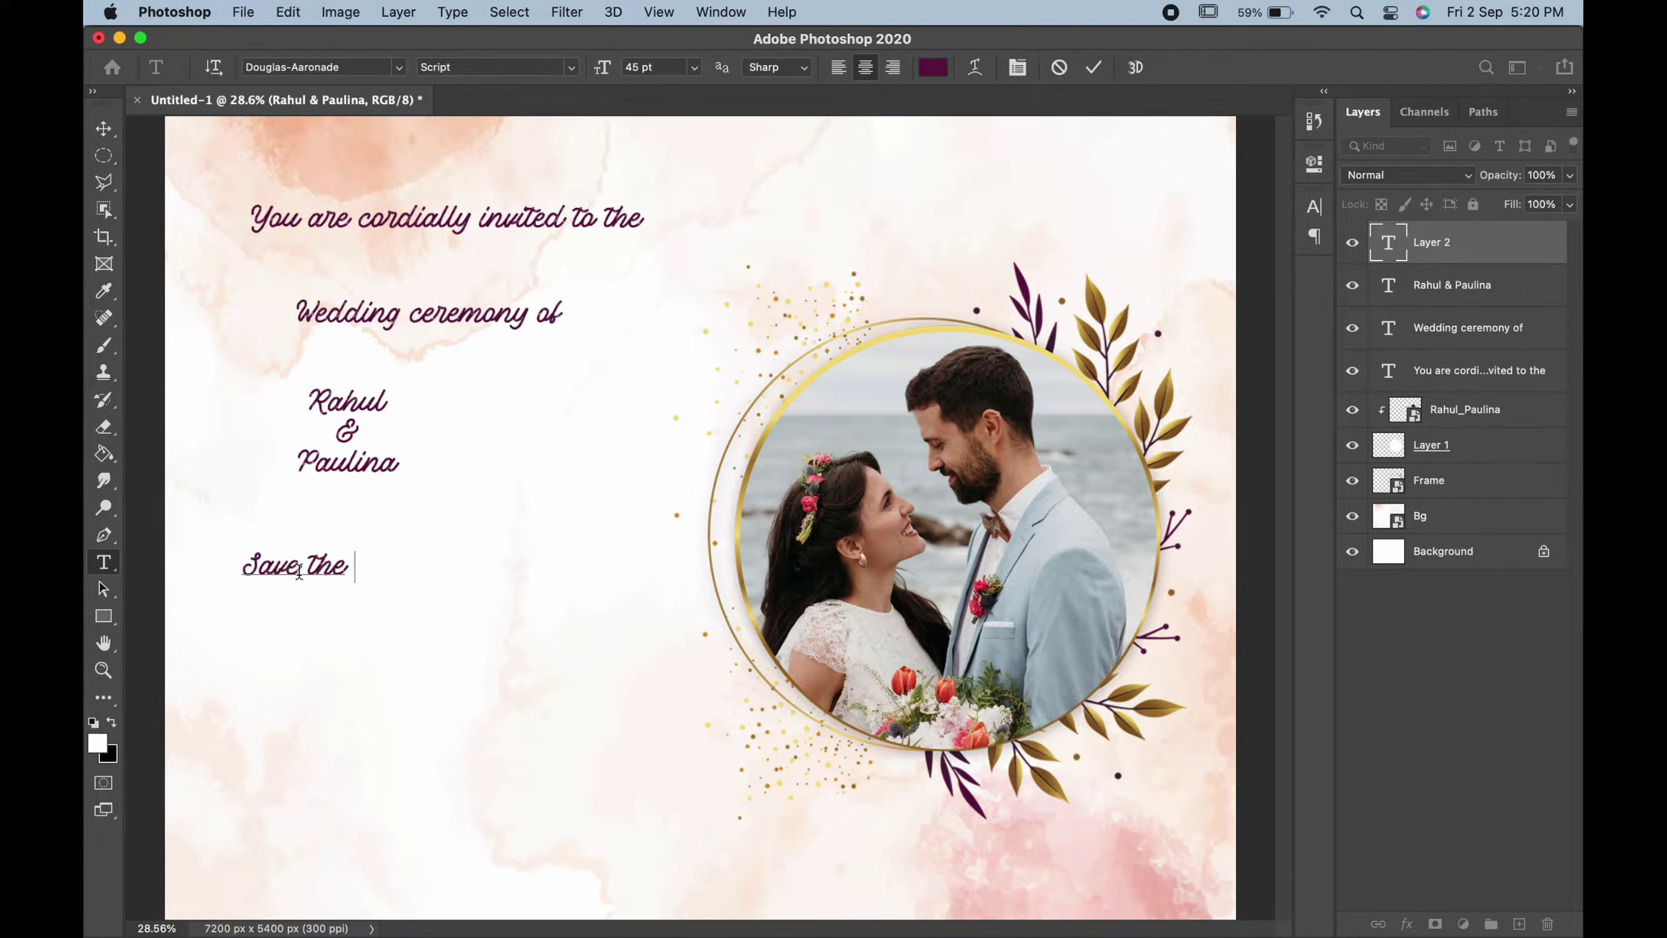
pyautogui.click(103, 128)
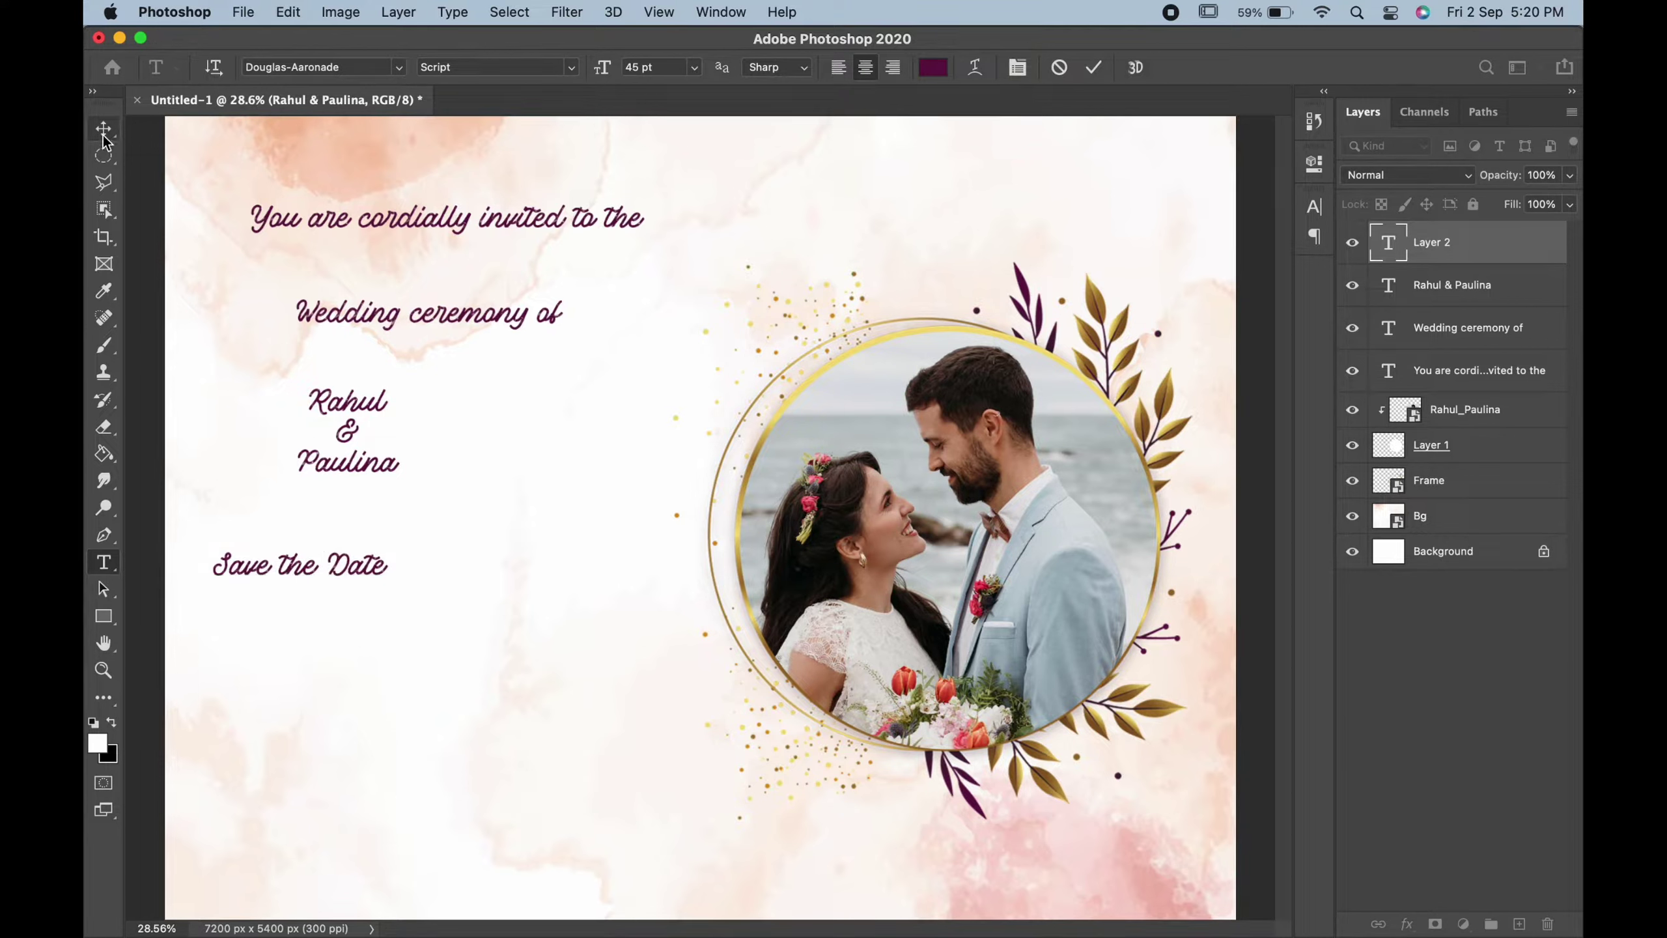
# Step: Add the text line "DD/MM/YYYY" beneath "Save the Date" and shift it right so that it lies fully inside the canvas
pyautogui.click(104, 562)
pyautogui.click(244, 620)
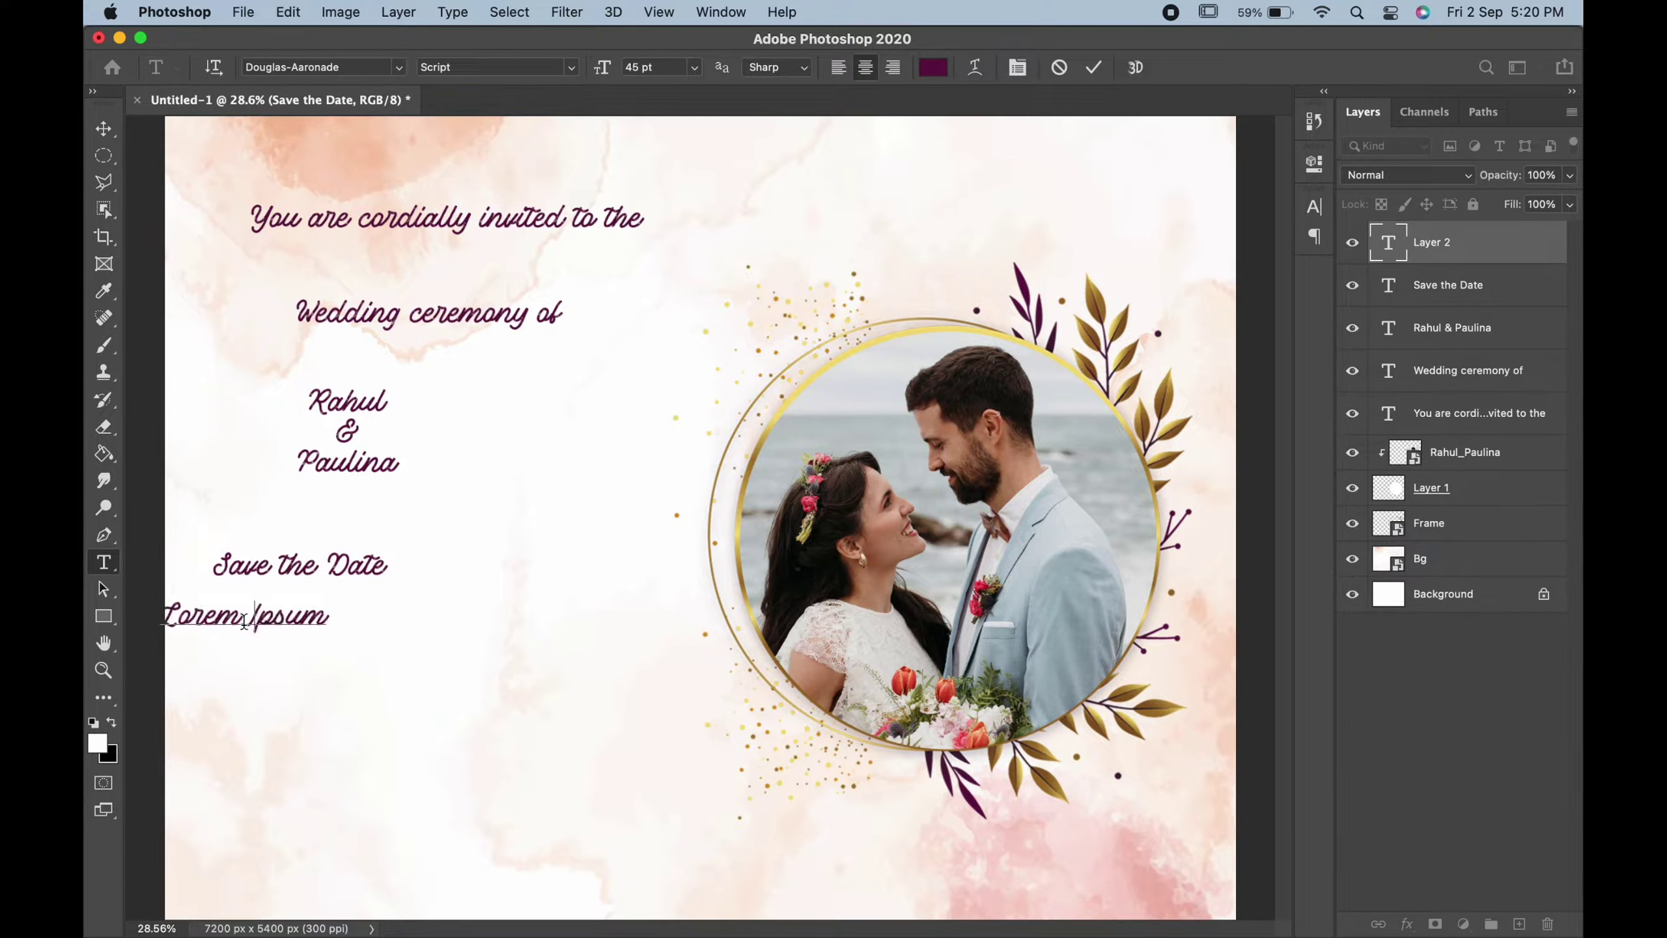
pyautogui.write('DD/M')
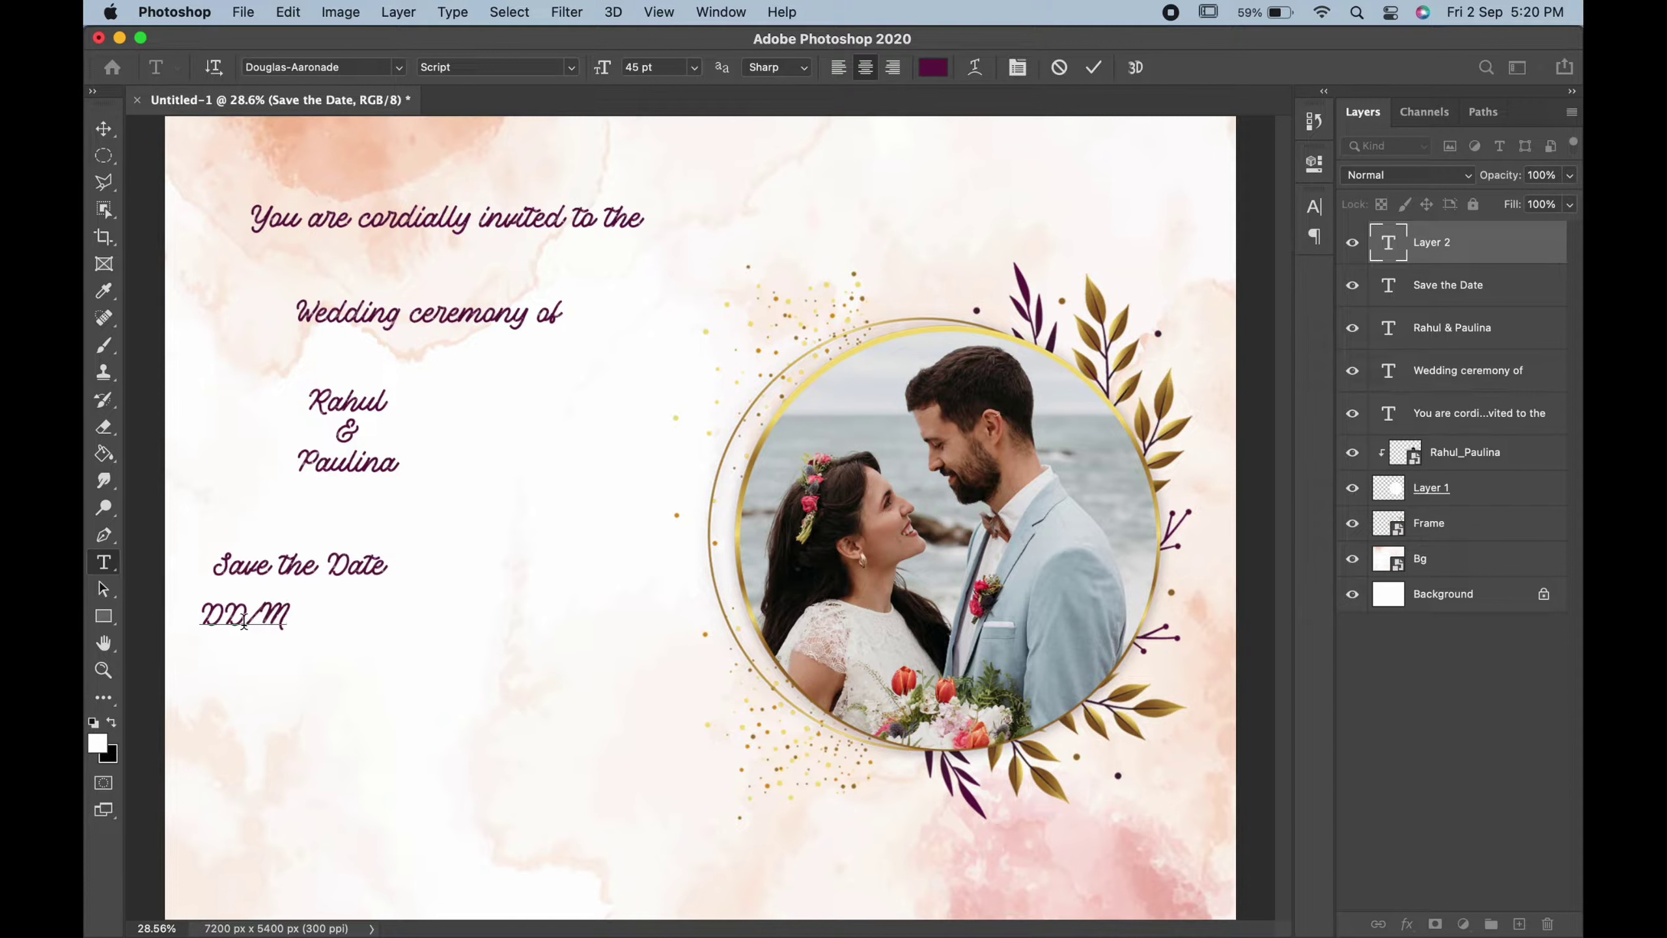
pyautogui.write('M')
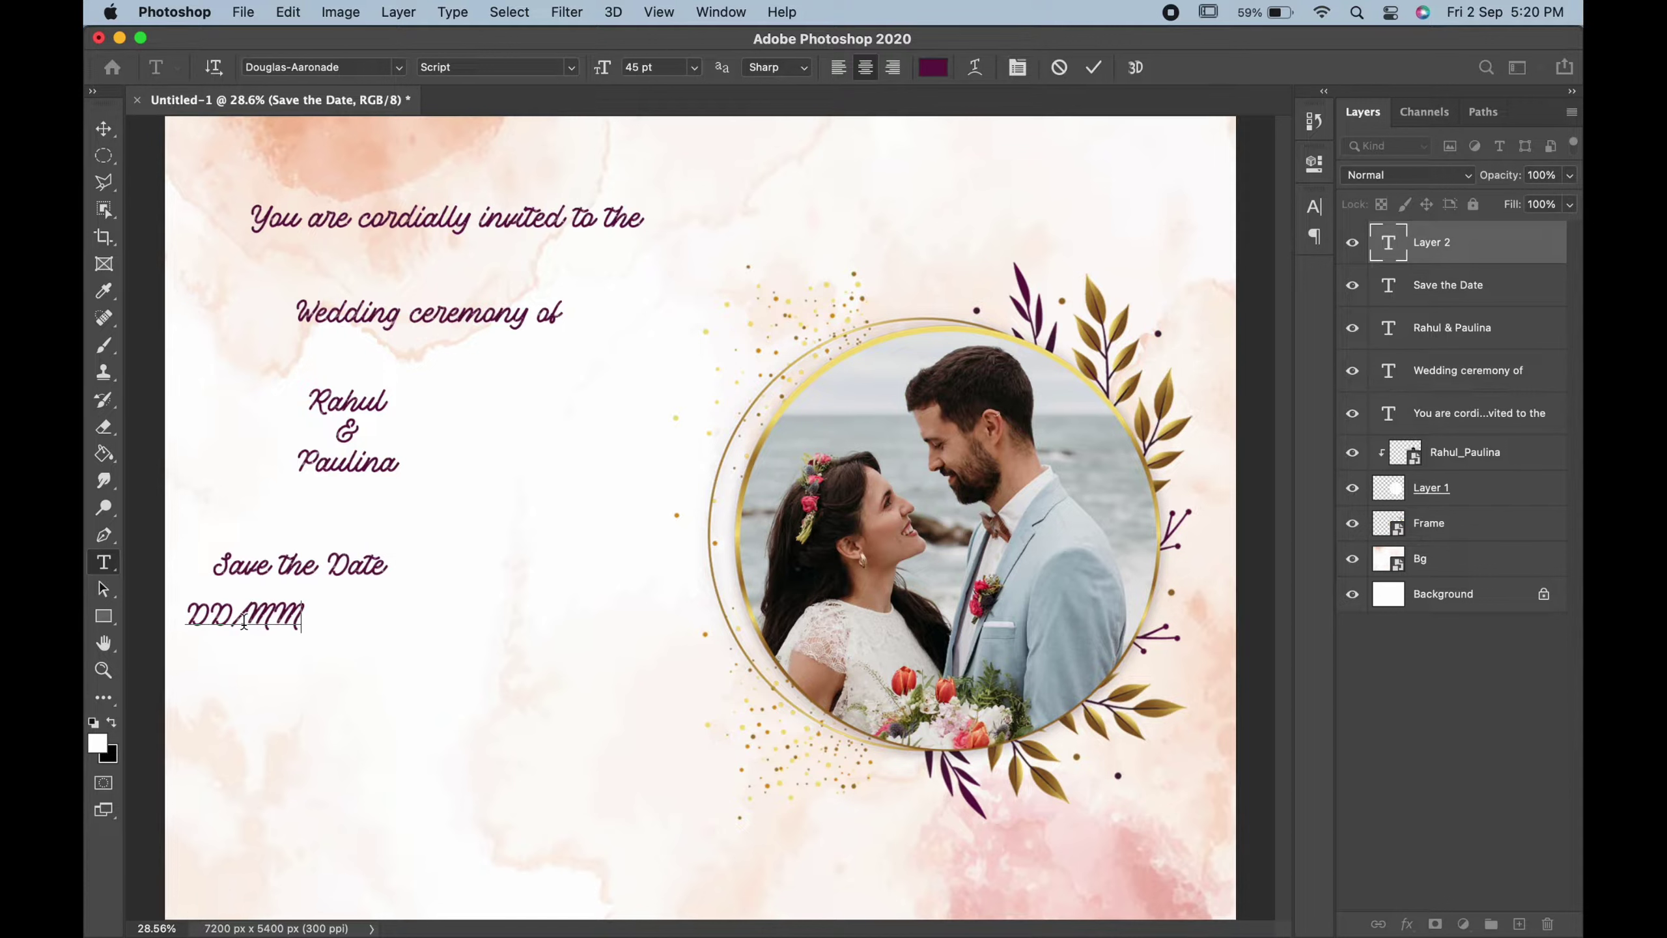
pyautogui.write('/YYYY')
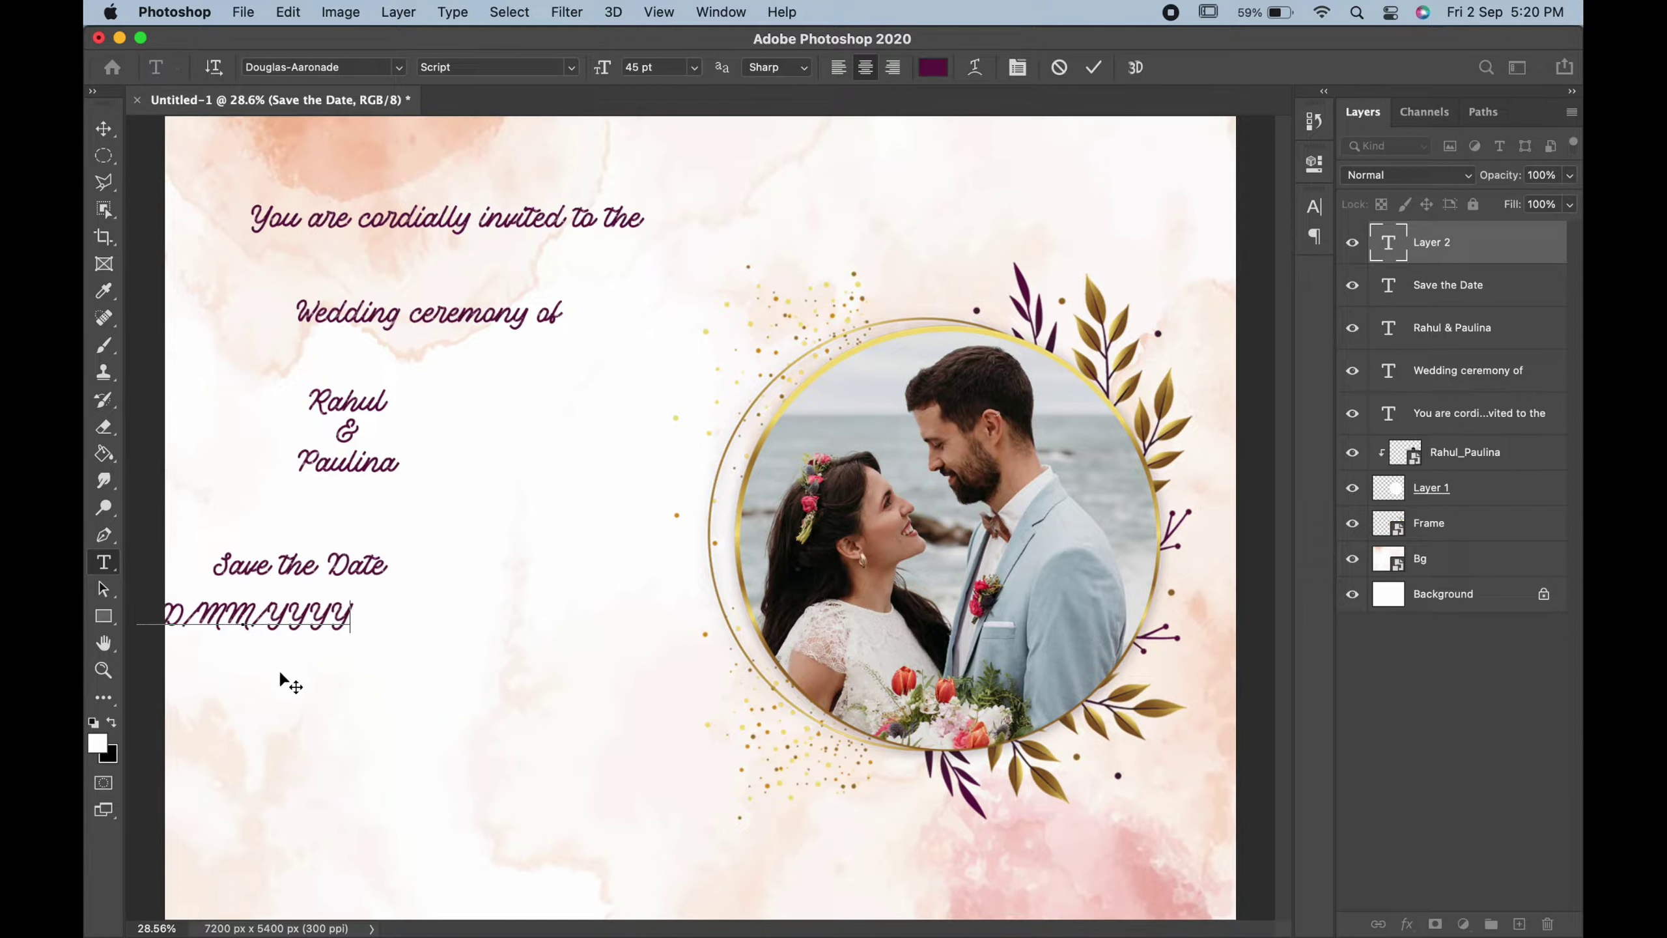
pyautogui.moveTo(280, 674); pyautogui.dragTo(380, 674)
pyautogui.click(98, 137)
# Step: Add the text line "Venue" below the date placeholder
pyautogui.click(103, 562)
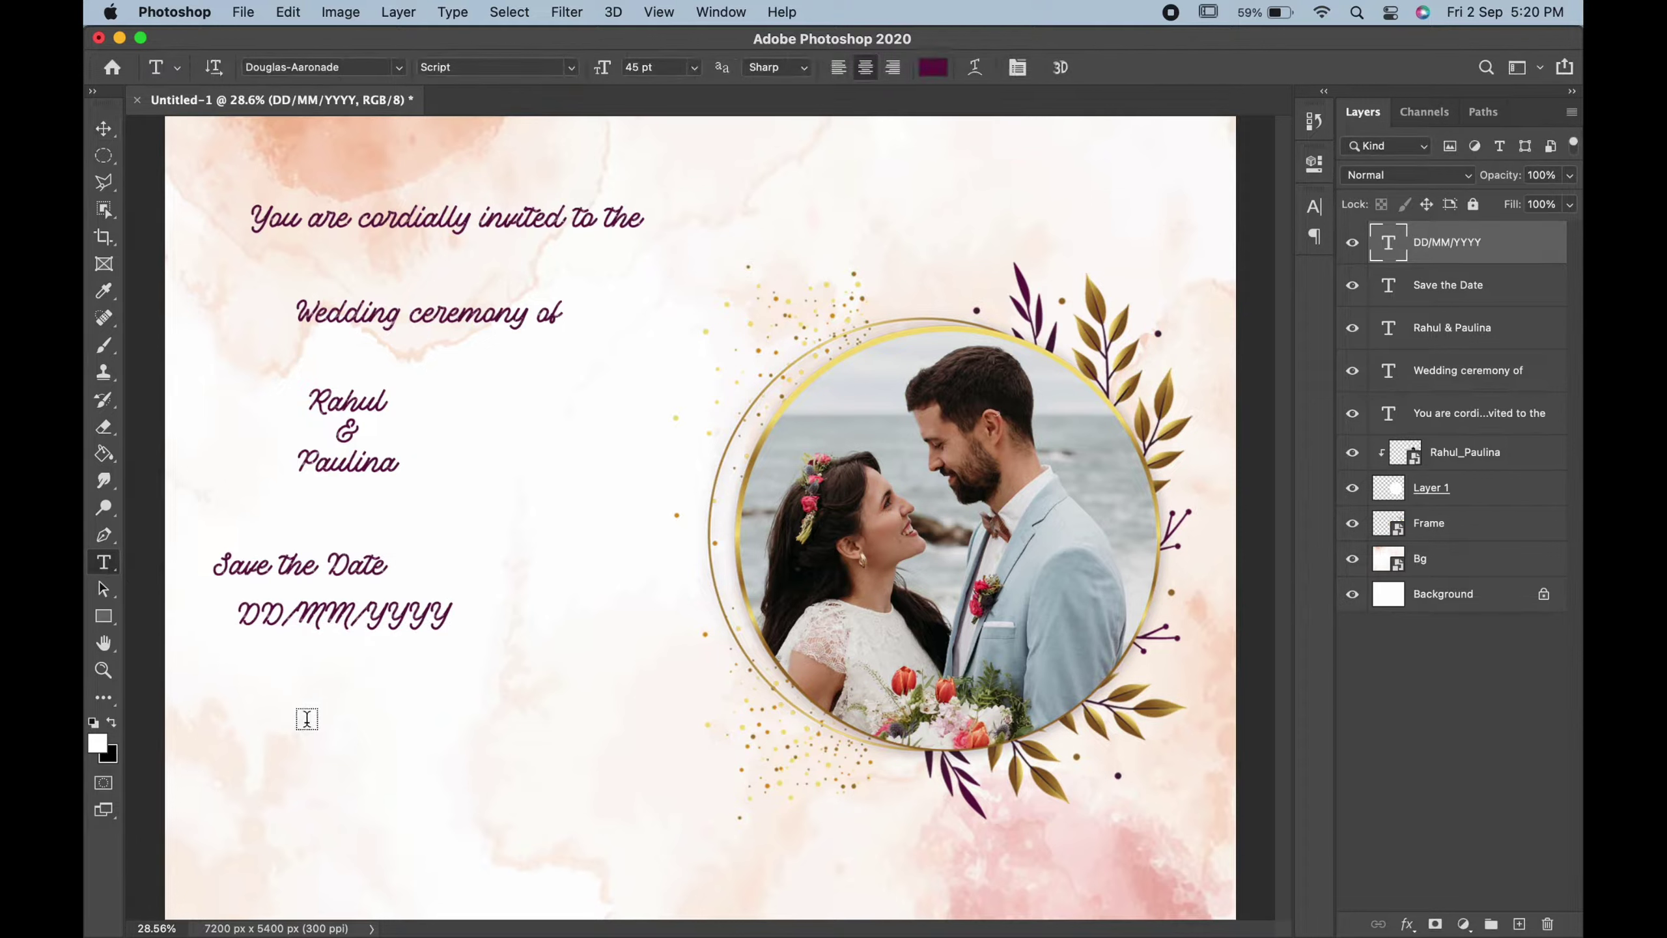
pyautogui.click(307, 719)
pyautogui.write('Yenue')
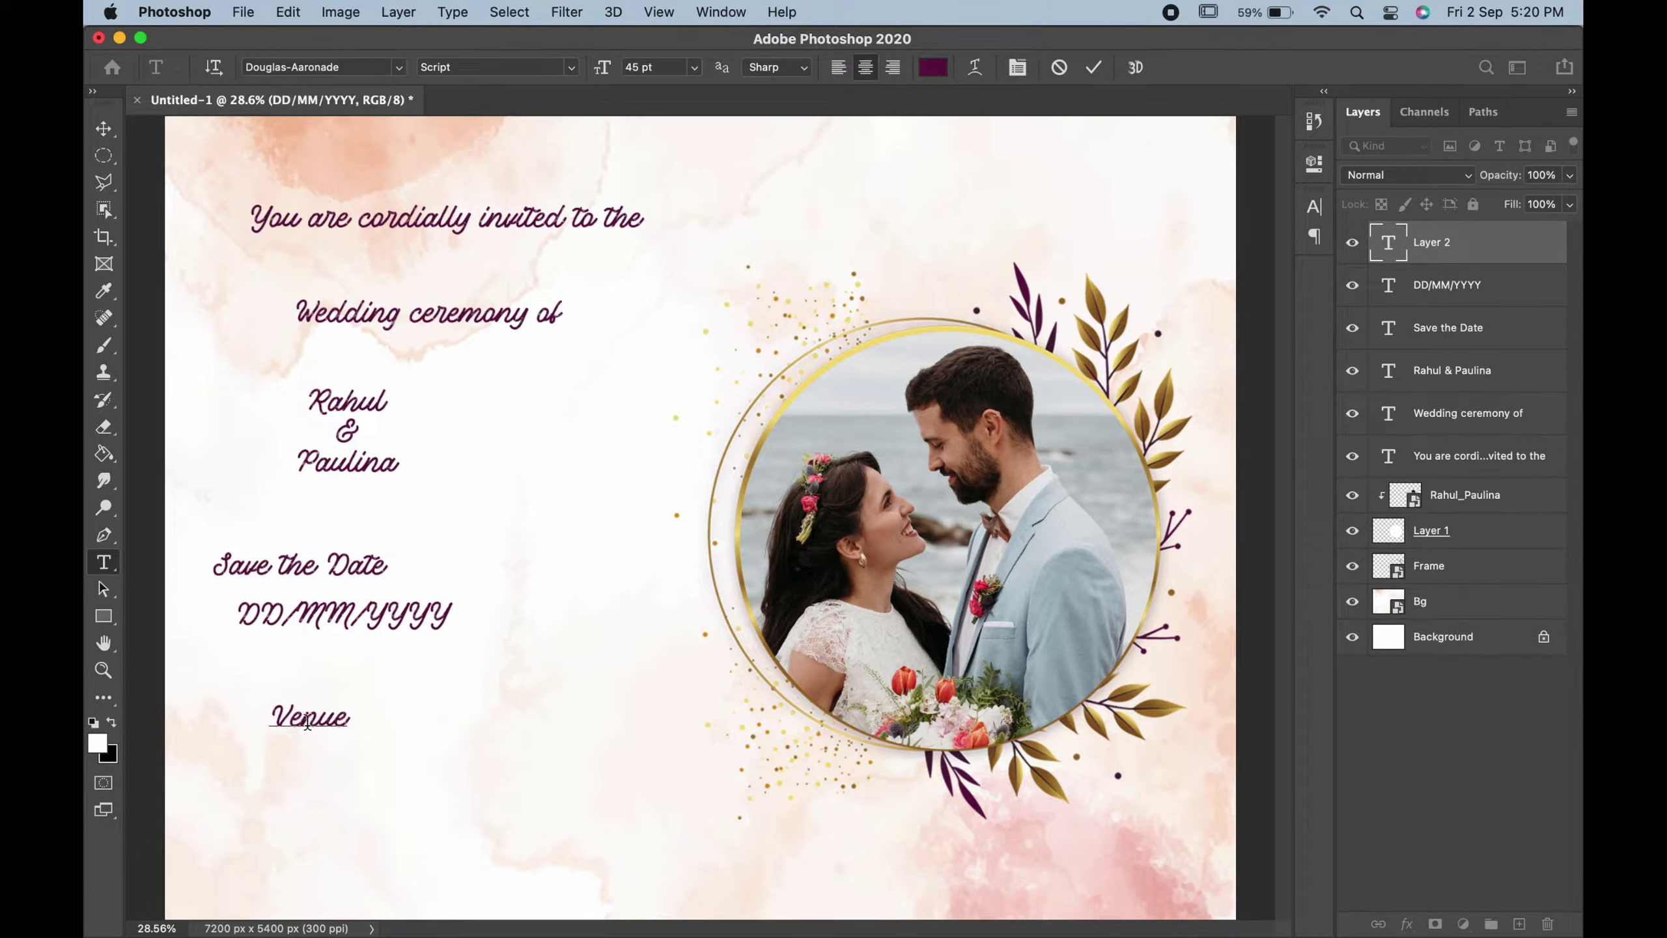
pyautogui.click(98, 135)
# Step: Add the text line "ABC Hall, XYZ" beneath "Venue"
pyautogui.click(104, 563)
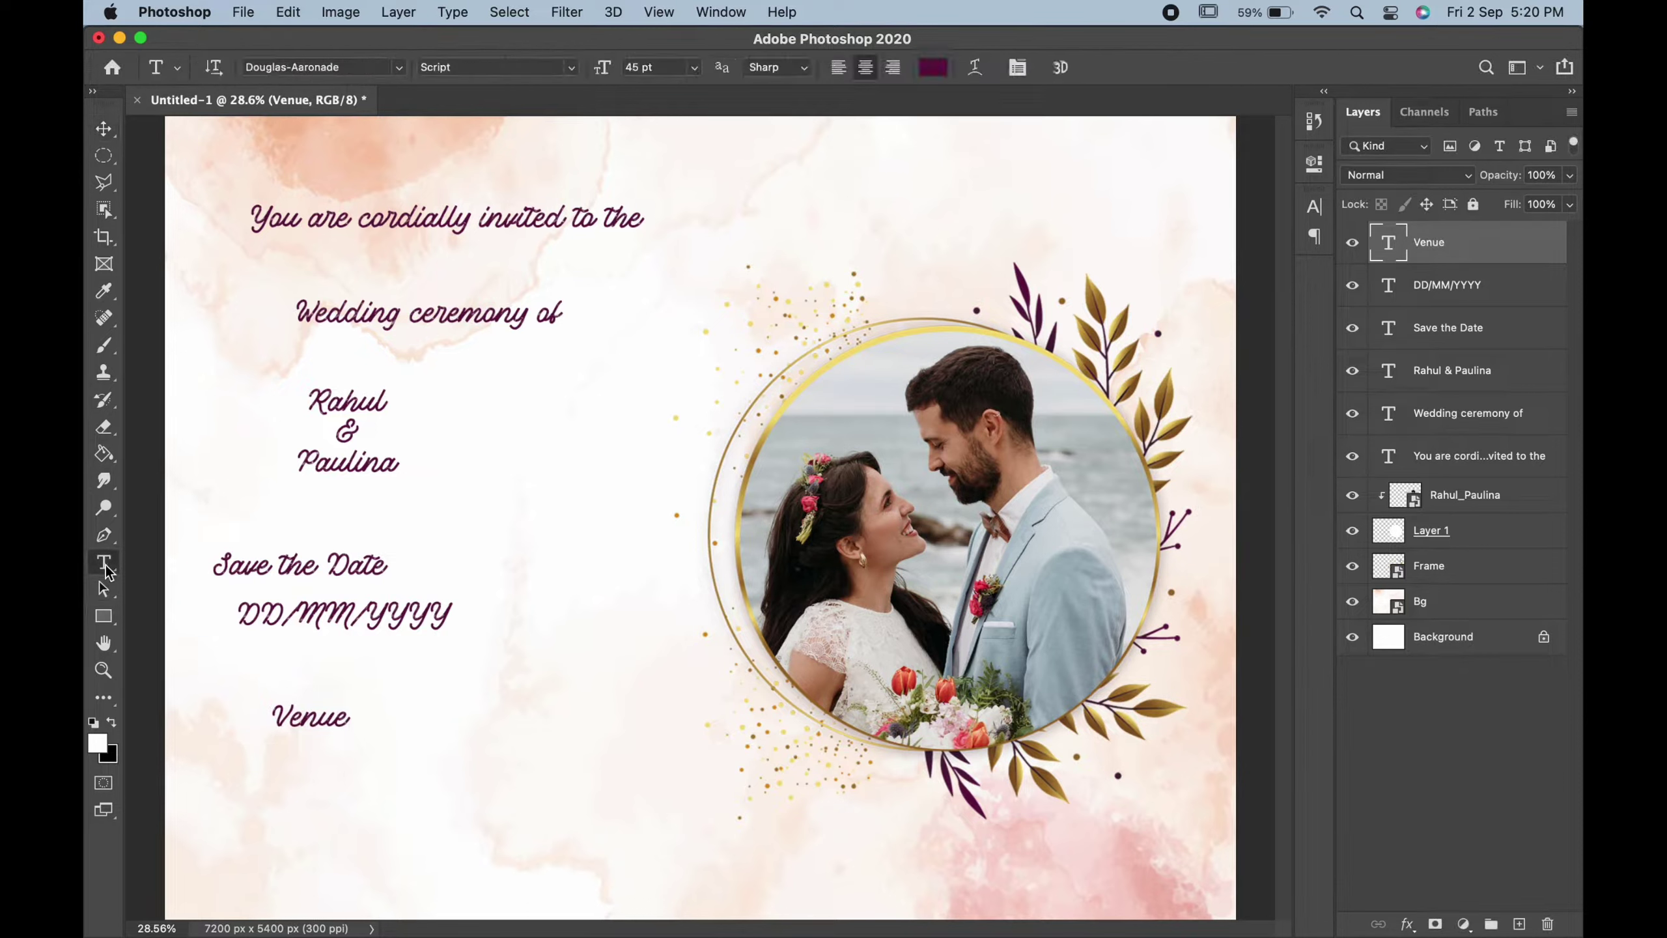
pyautogui.click(267, 776)
pyautogui.write('A')
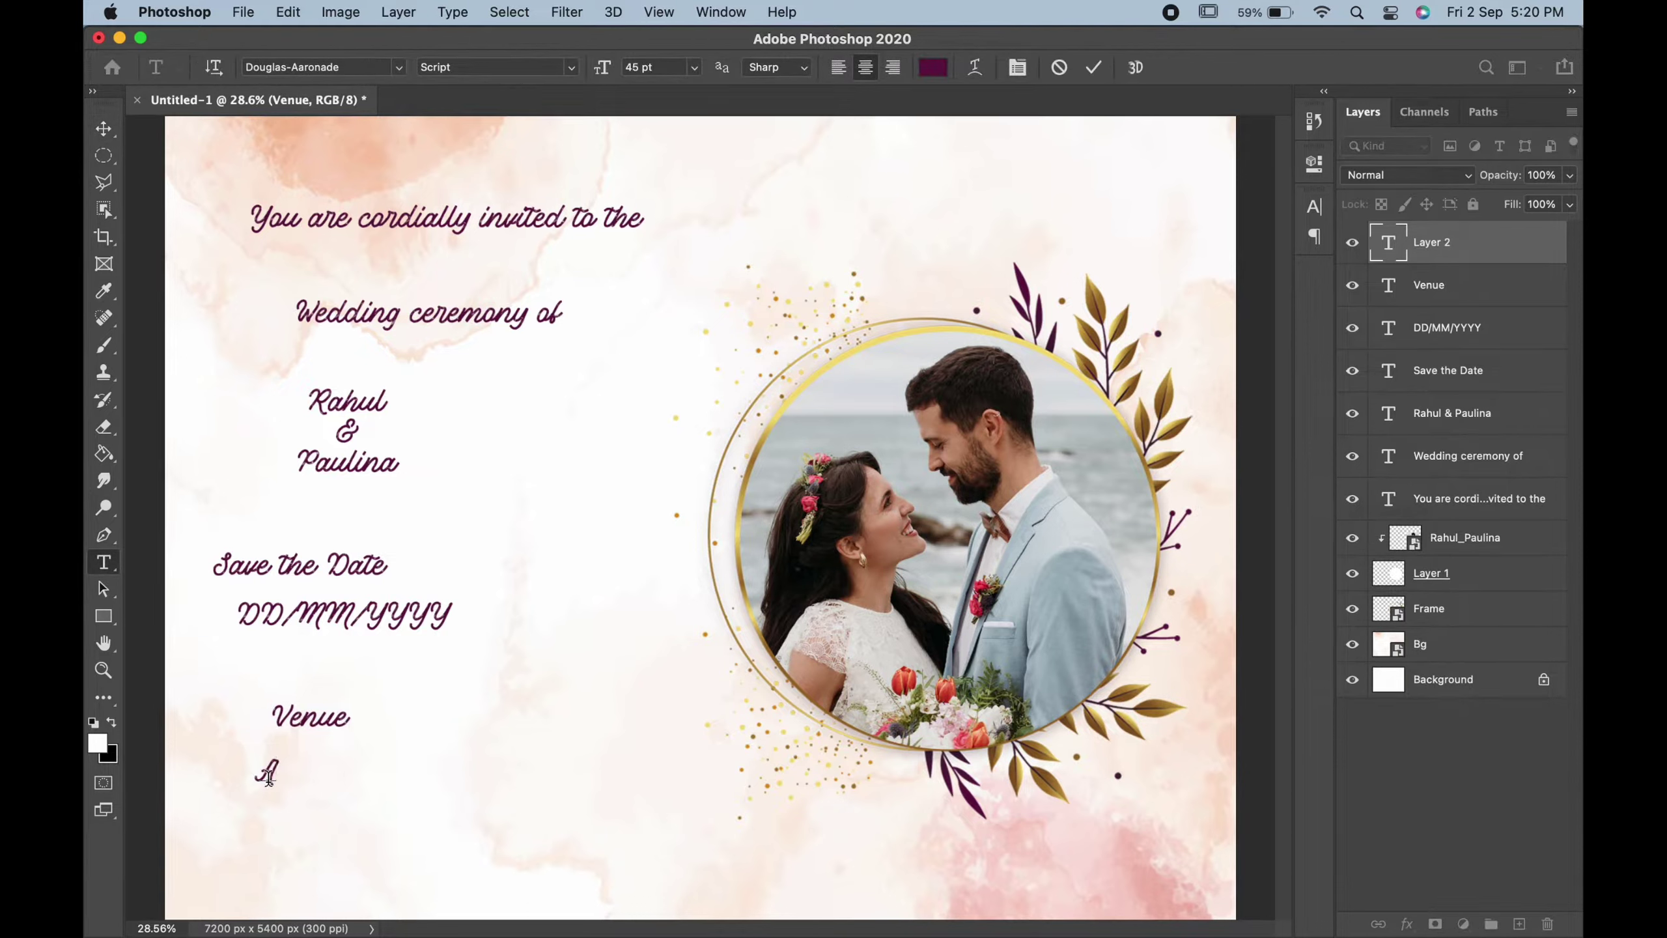
pyautogui.write('BC HA')
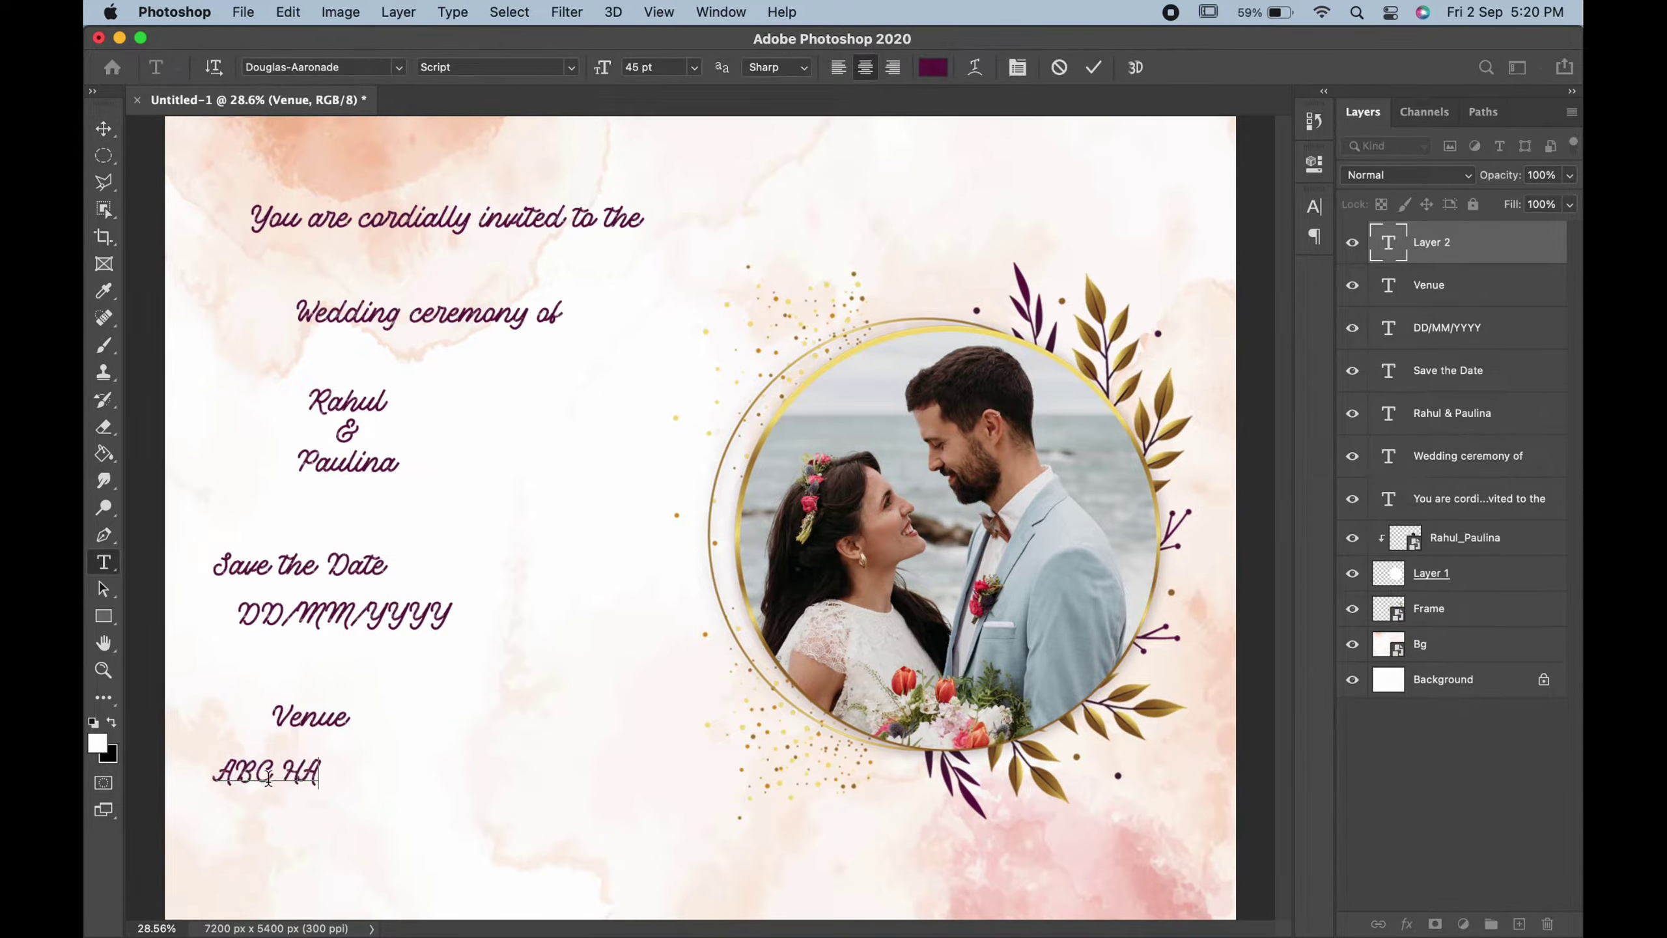
pyautogui.write('ll')
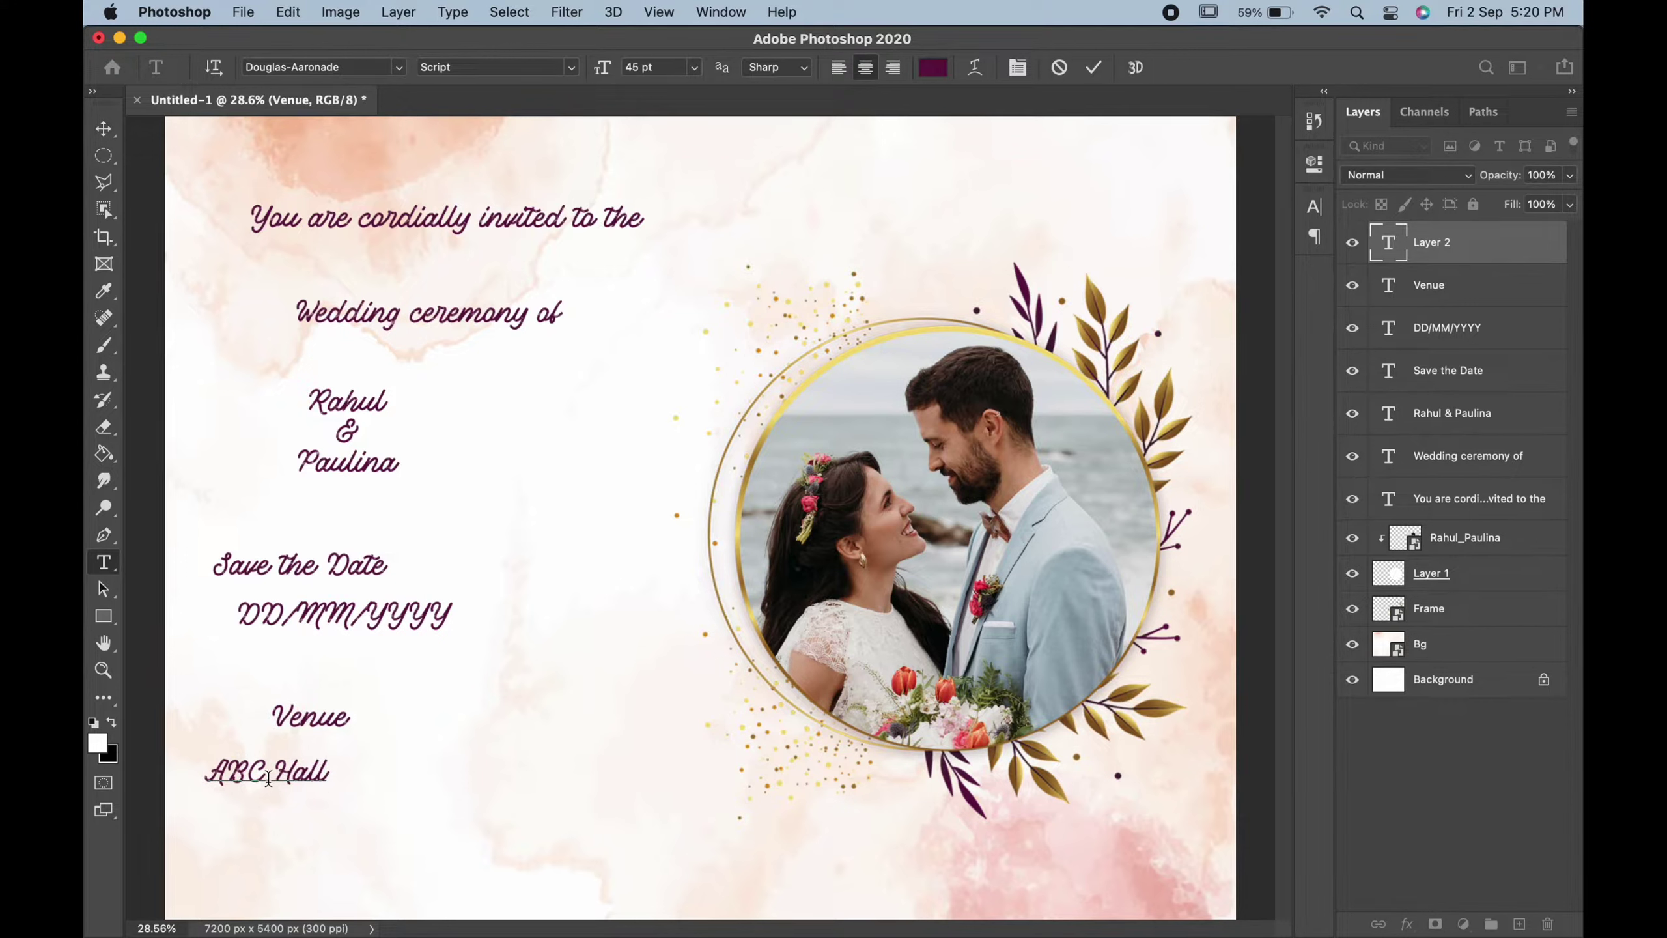
pyautogui.write(', ')
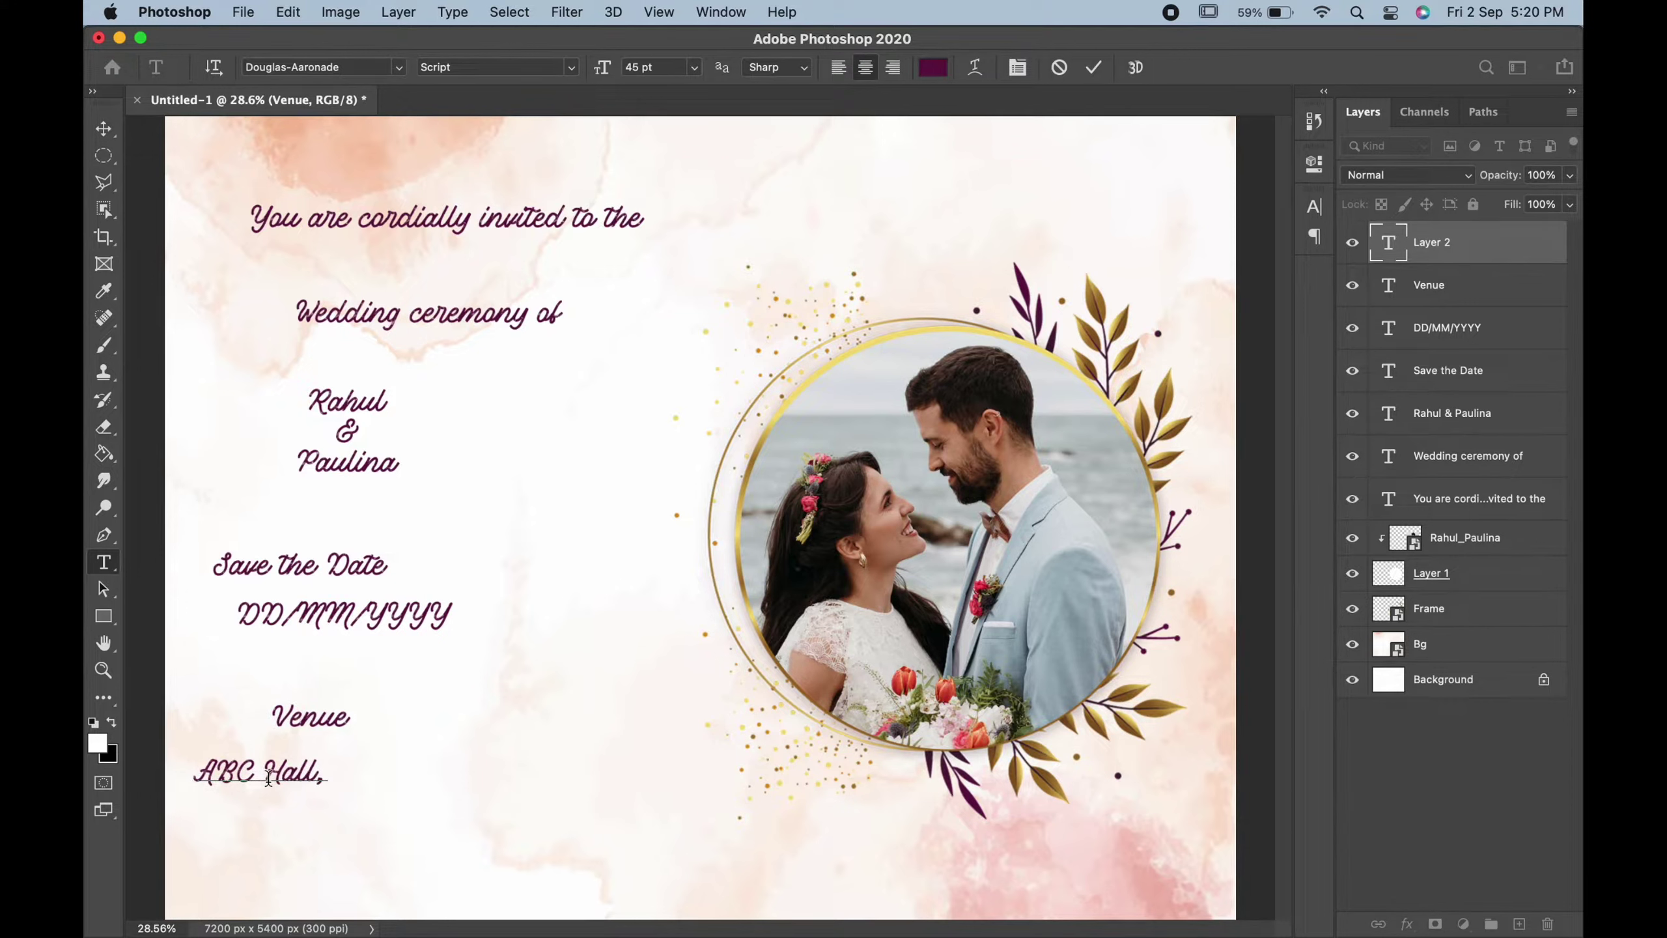
pyautogui.write('XYZ')
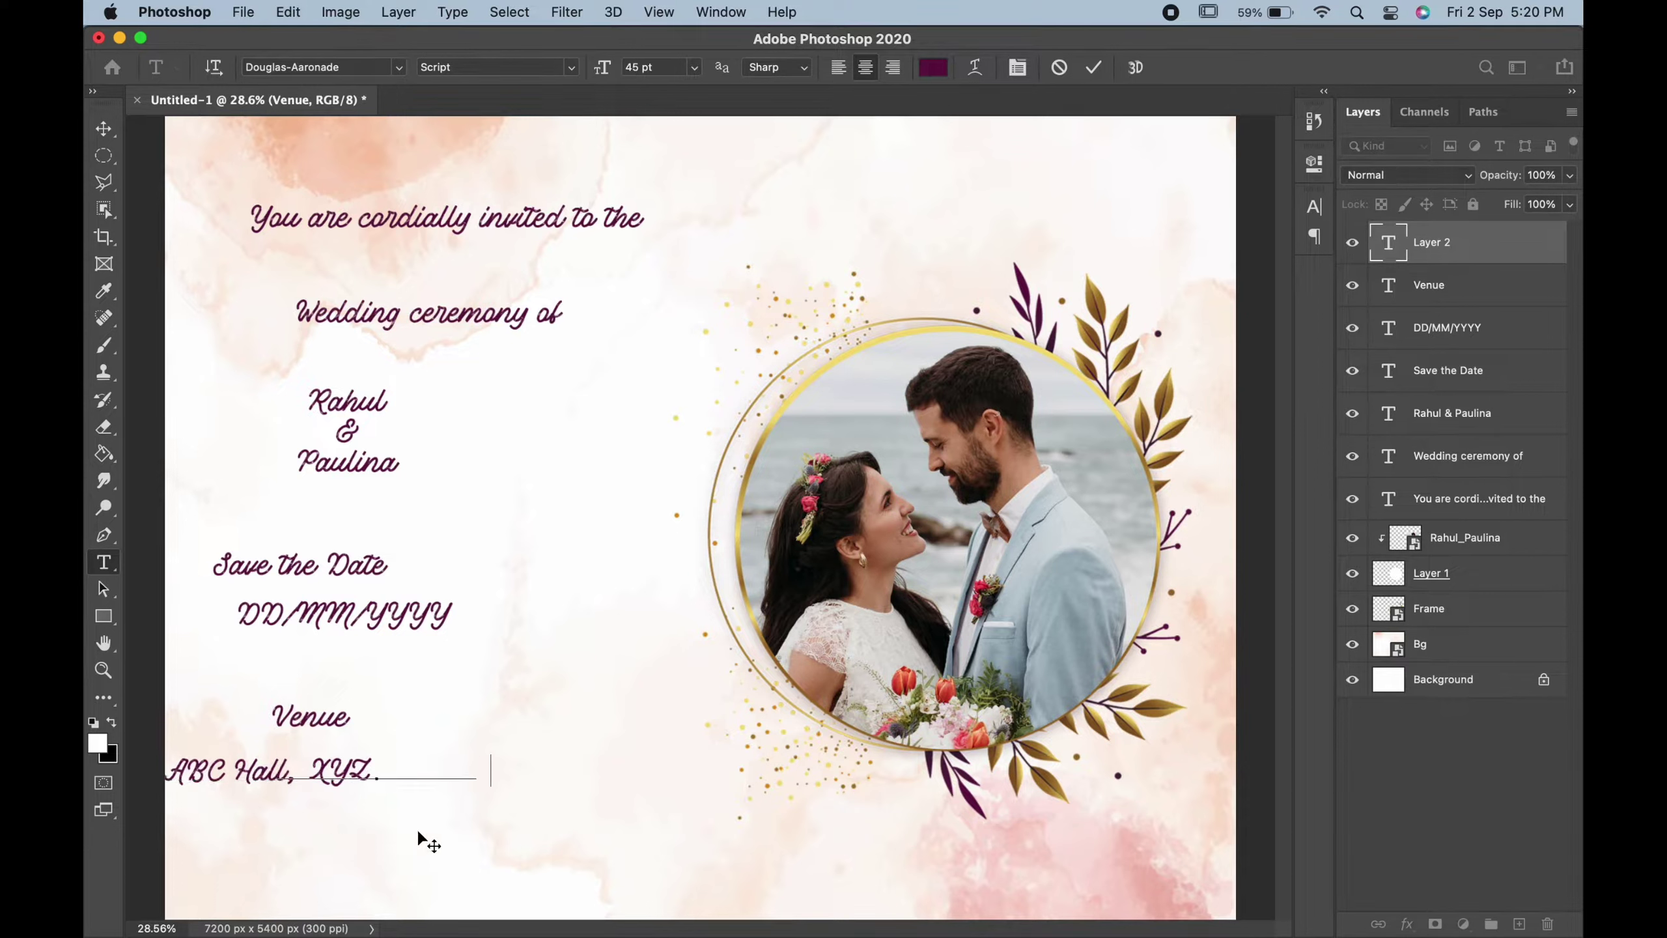
# Step: Lower the "You are cordially invited to the" line and shift the couple's names right to sit beneath "Wedding ceremony of"
pyautogui.click(102, 128)
pyautogui.moveTo(439, 244); pyautogui.dragTo(425, 270)
pyautogui.moveTo(348, 413); pyautogui.dragTo(395, 414)
# Step: Try different fonts on the whole couple's names text and apply Amalfi Coast
pyautogui.doubleClick(396, 393)
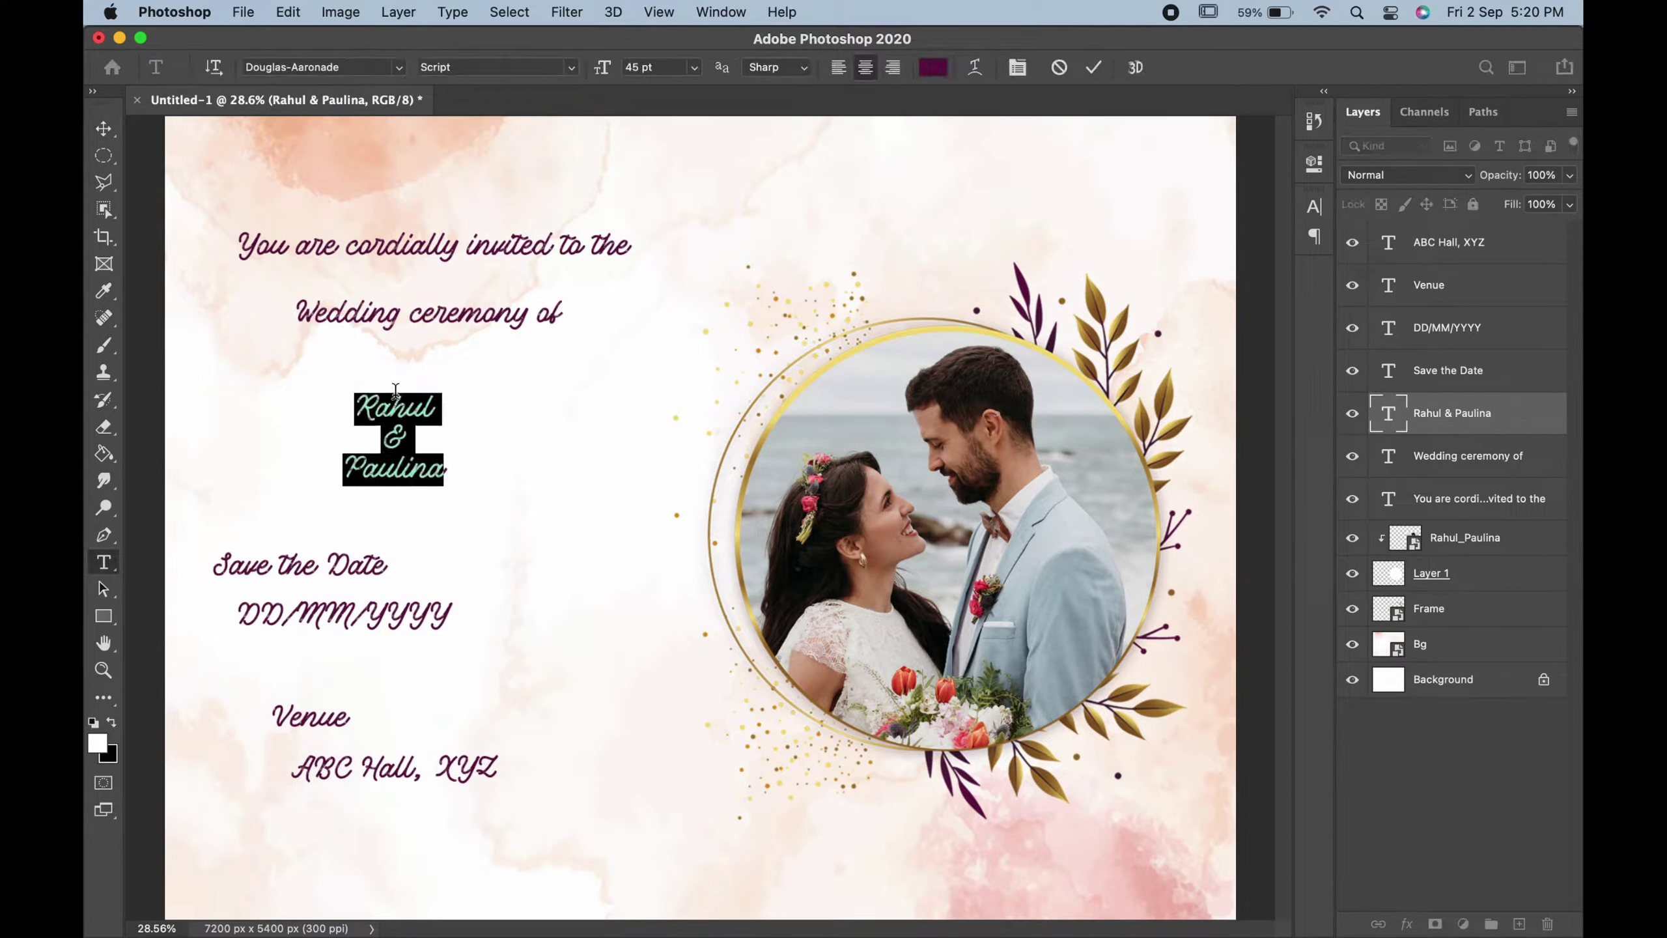
pyautogui.click(353, 63)
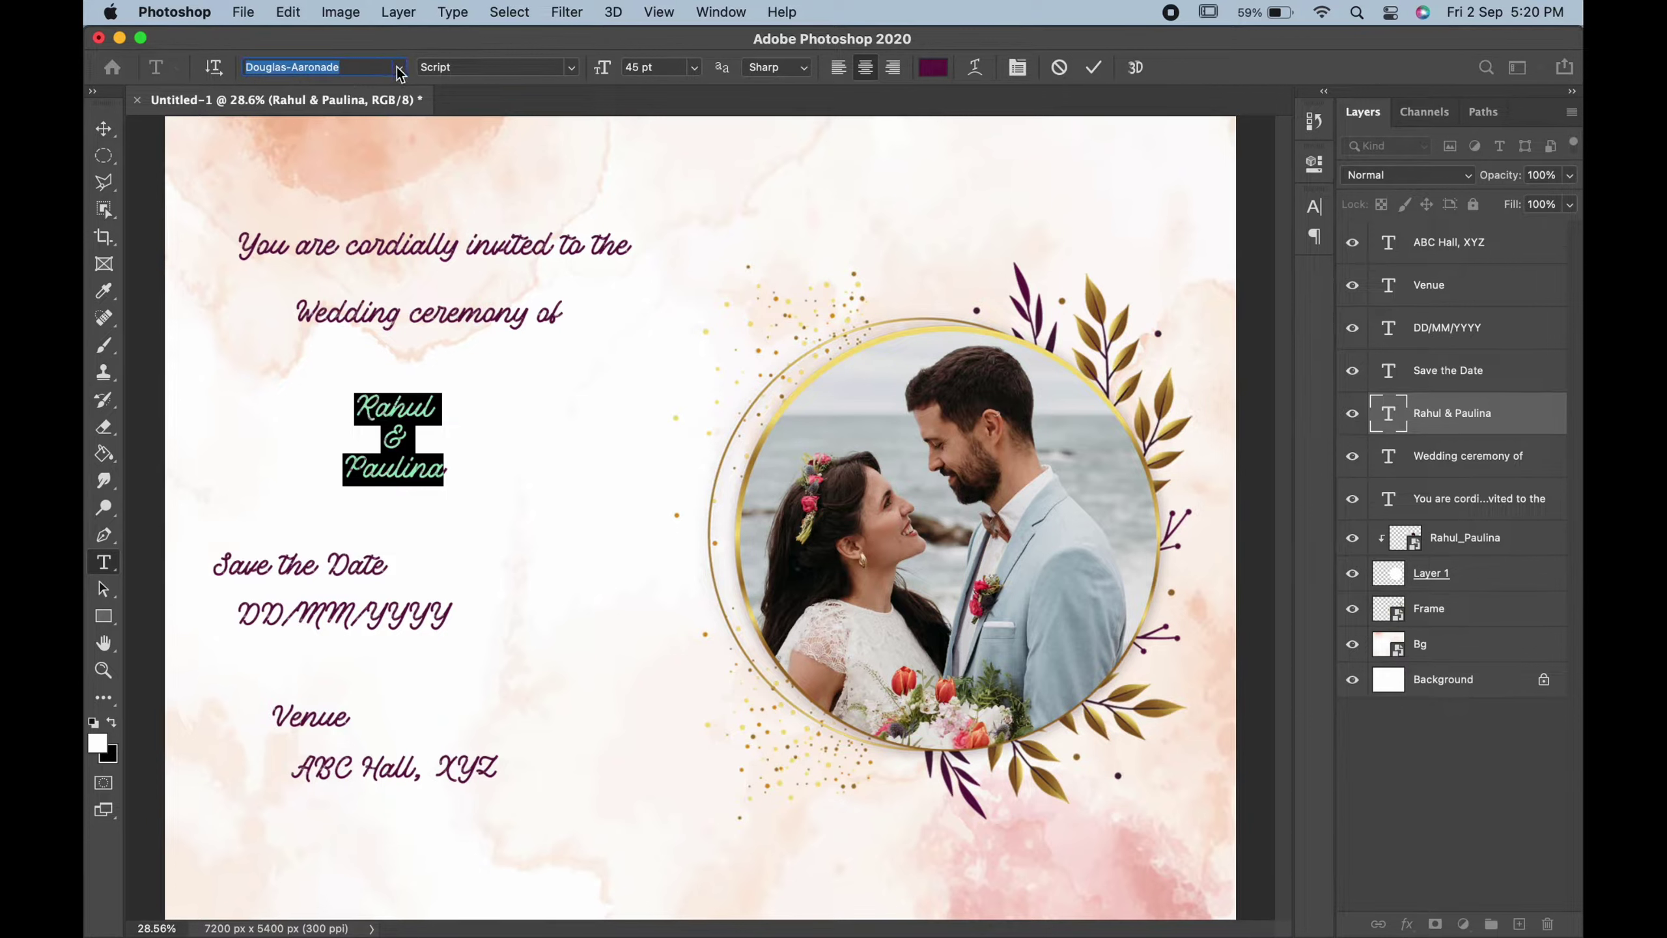
pyautogui.press('Up')
pyautogui.press('Up')
pyautogui.press('Up')
pyautogui.press('Up')
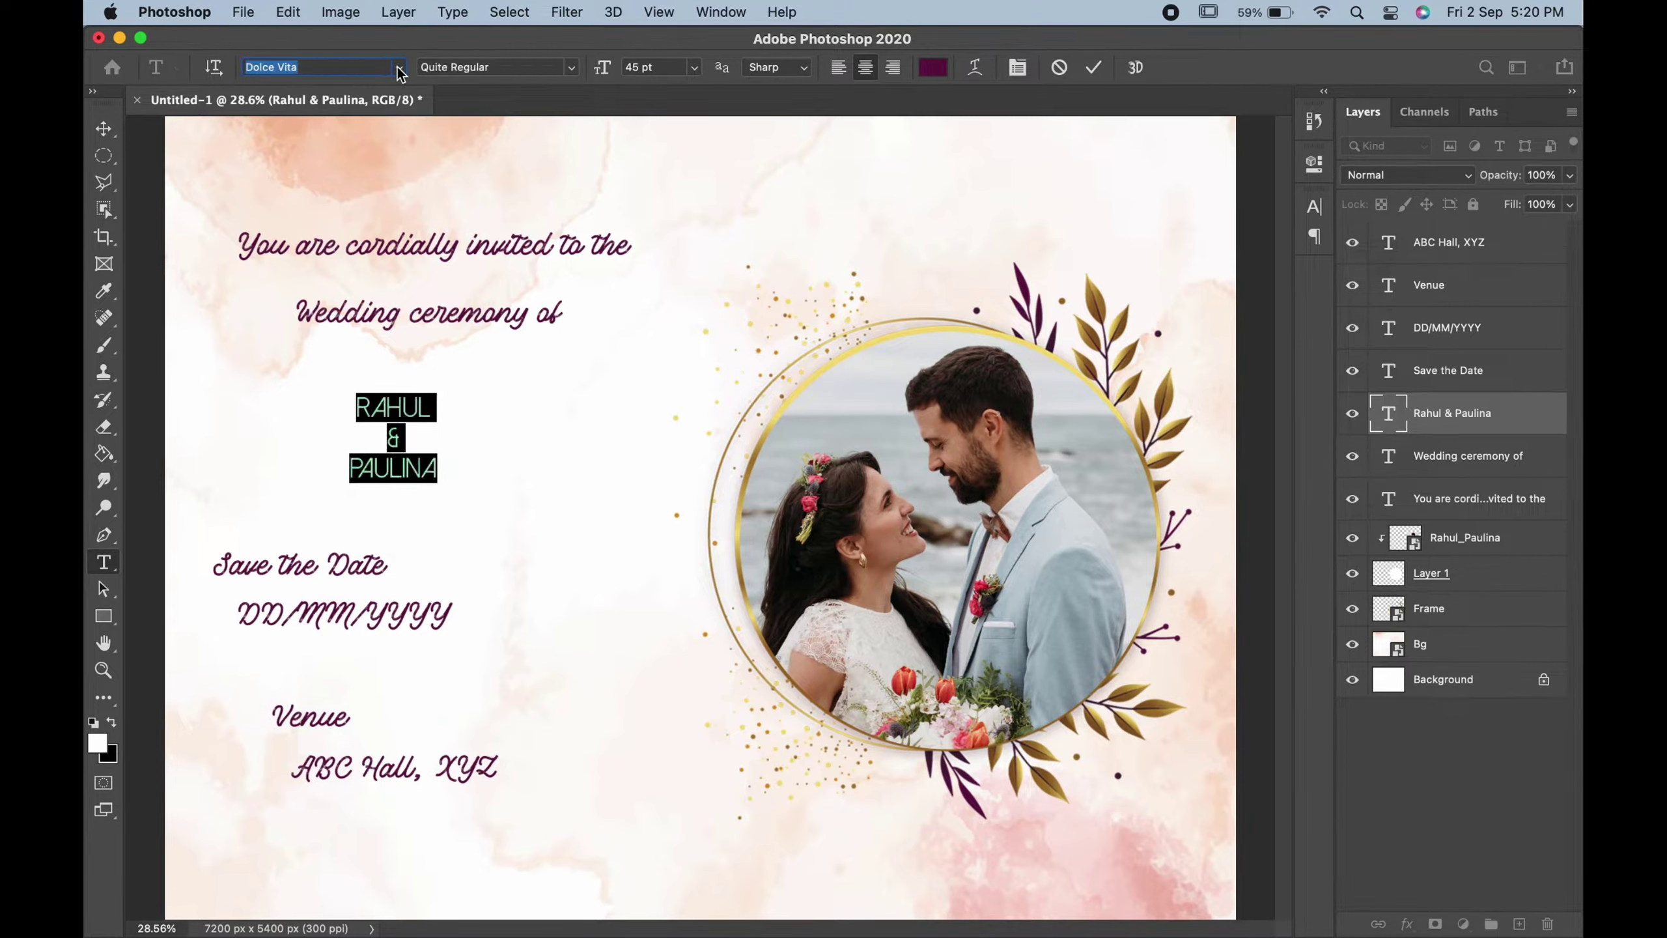
pyautogui.press('Up')
pyautogui.press('Up')
pyautogui.press('Up')
pyautogui.press('Up')
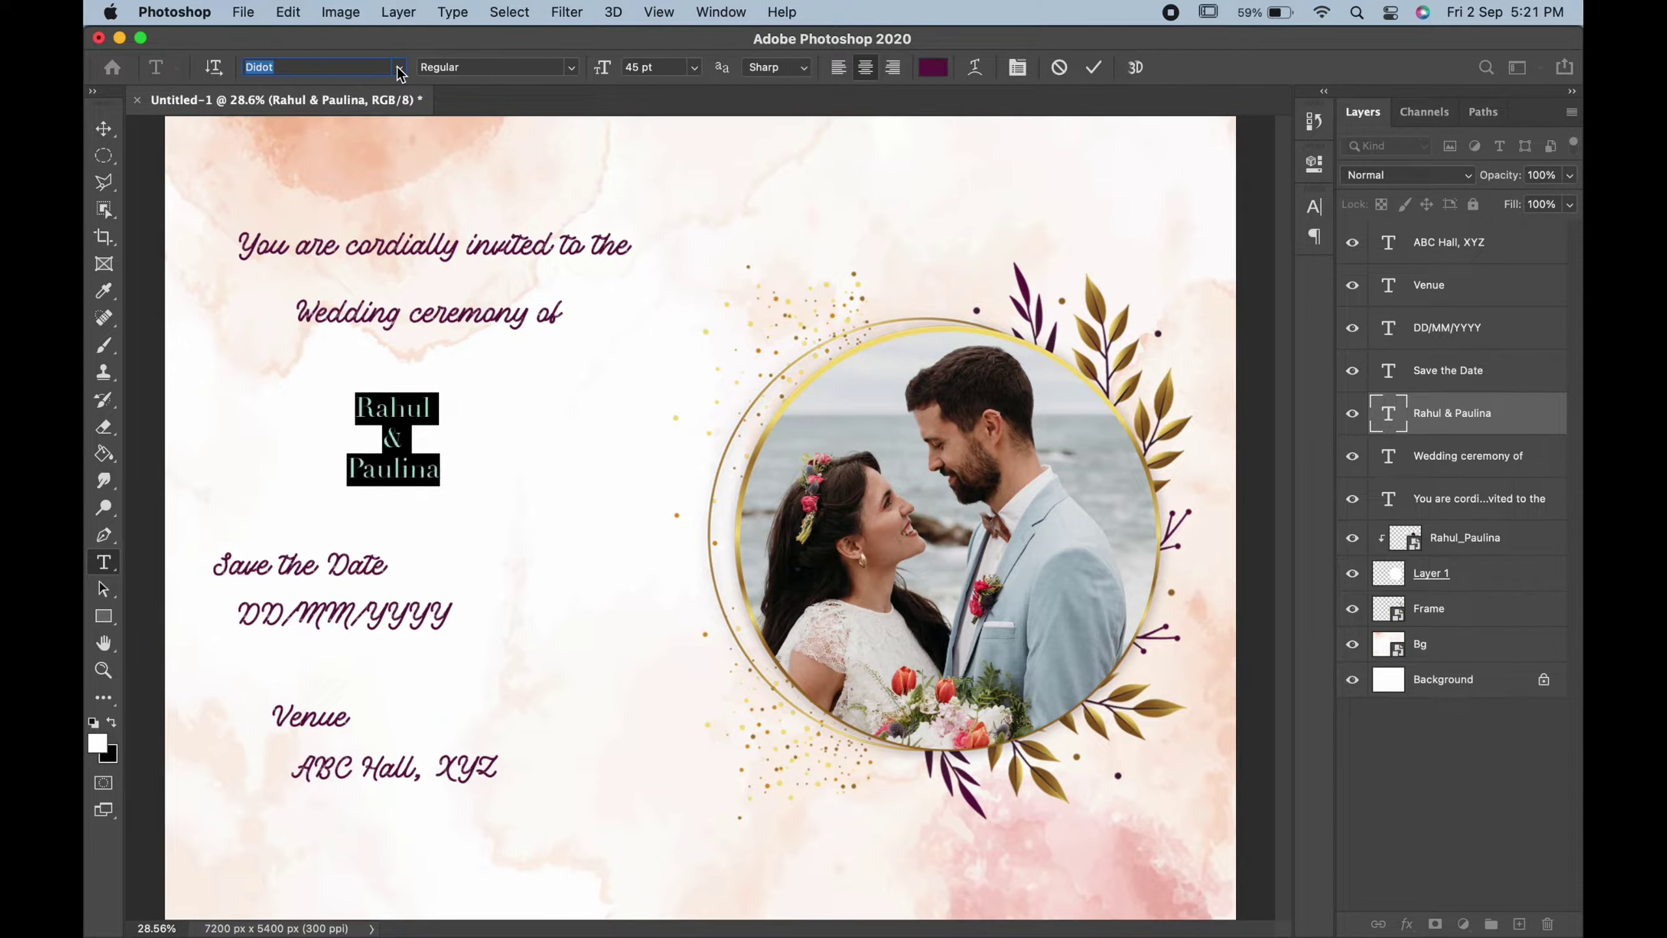
pyautogui.click(399, 67)
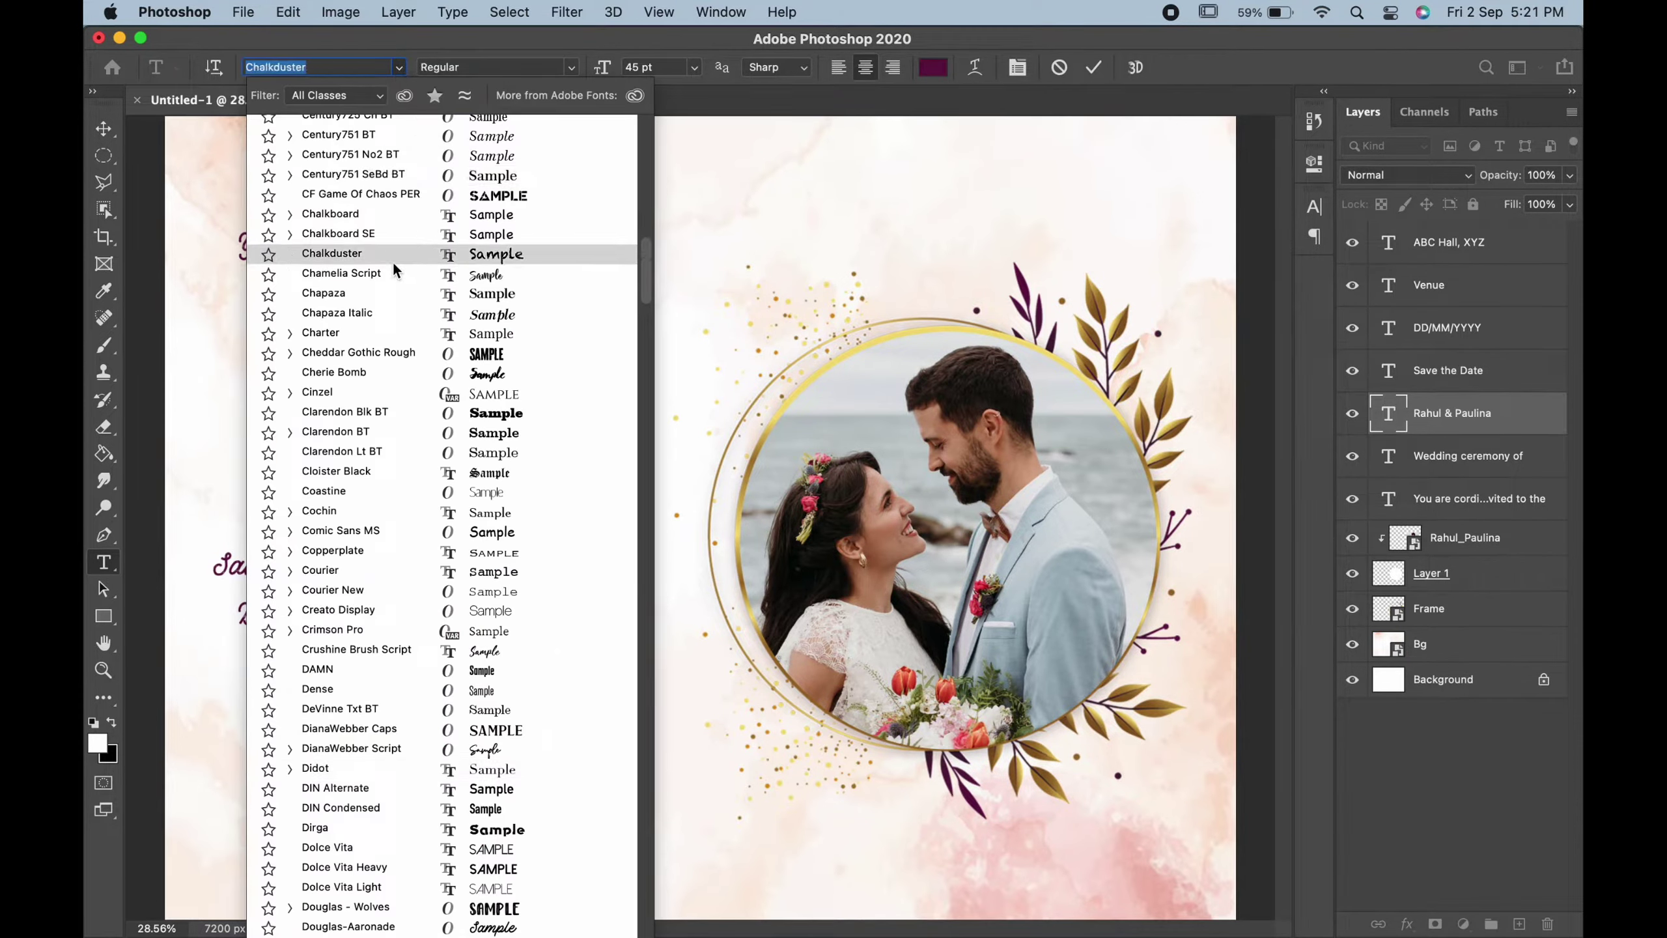
pyautogui.click(392, 260)
pyautogui.click(399, 67)
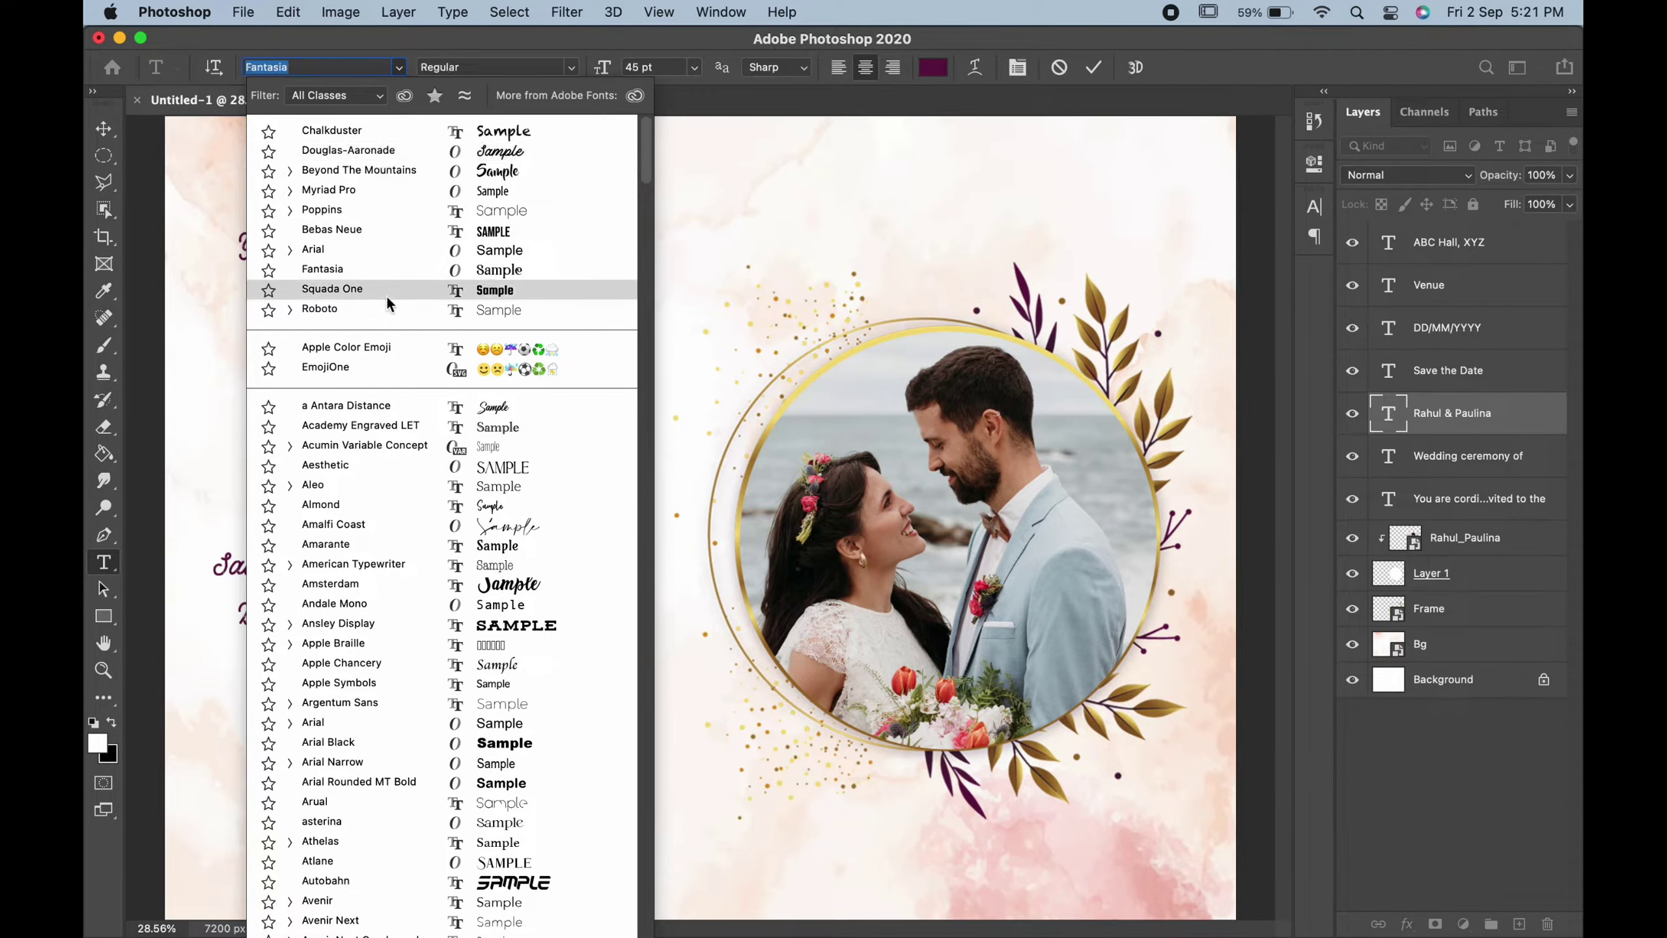
pyautogui.click(405, 524)
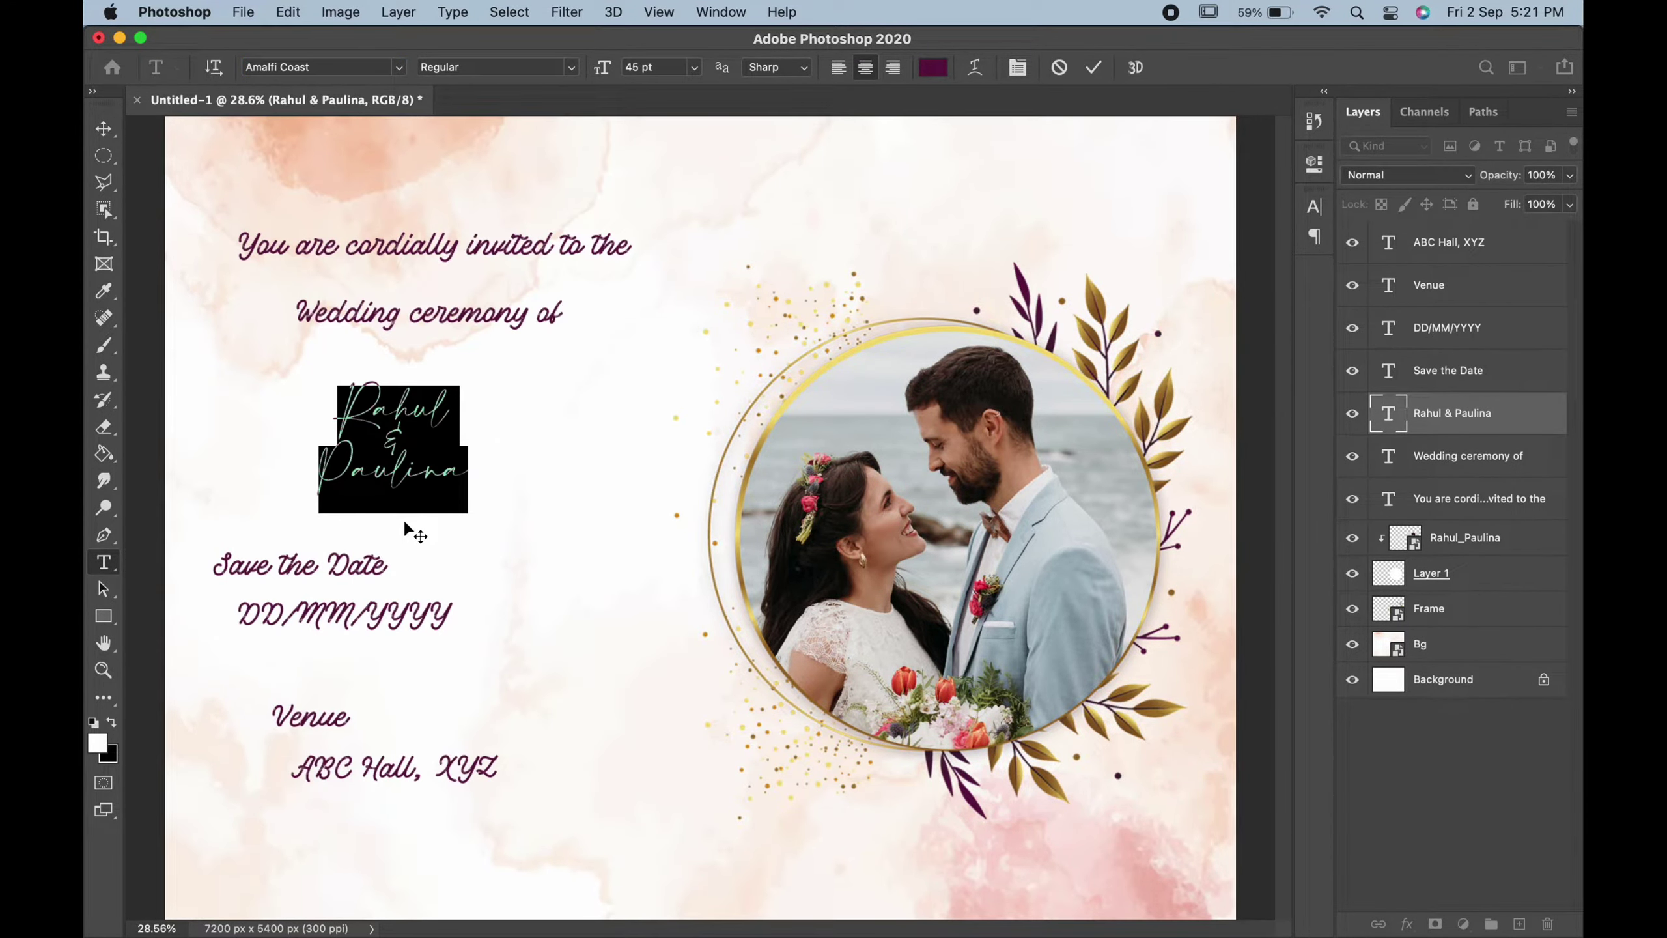
# Step: Set the couple's names text to a 59 pt font size with 91 pt leading
pyautogui.click(1016, 68)
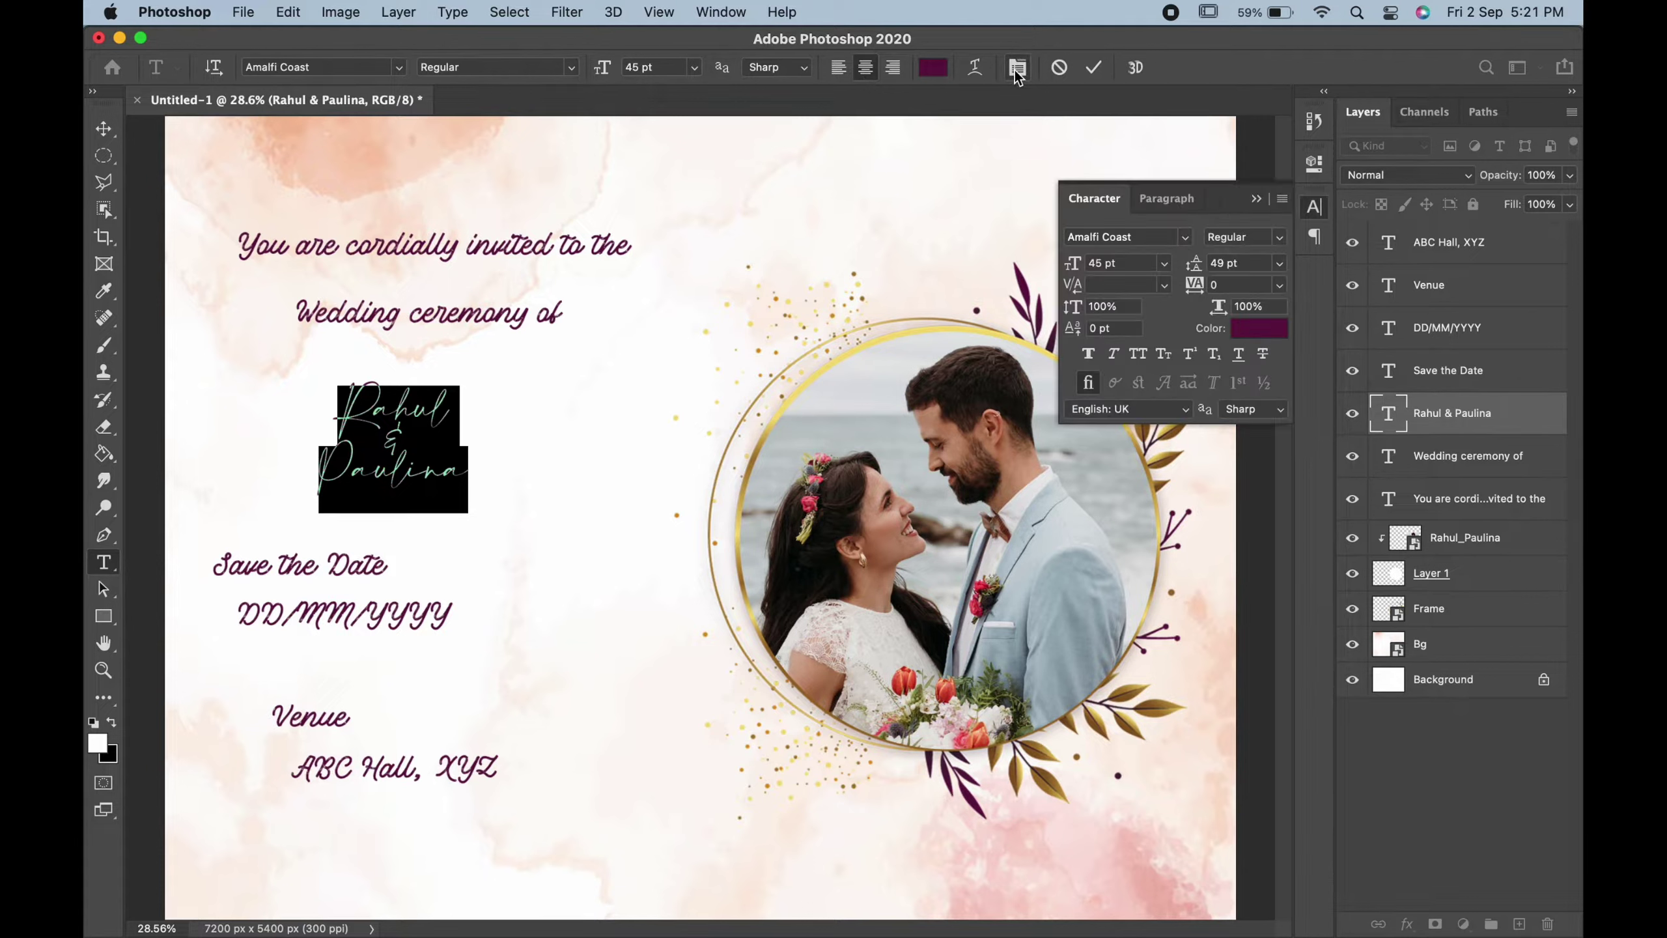
pyautogui.moveTo(1204, 266); pyautogui.dragTo(1220, 267)
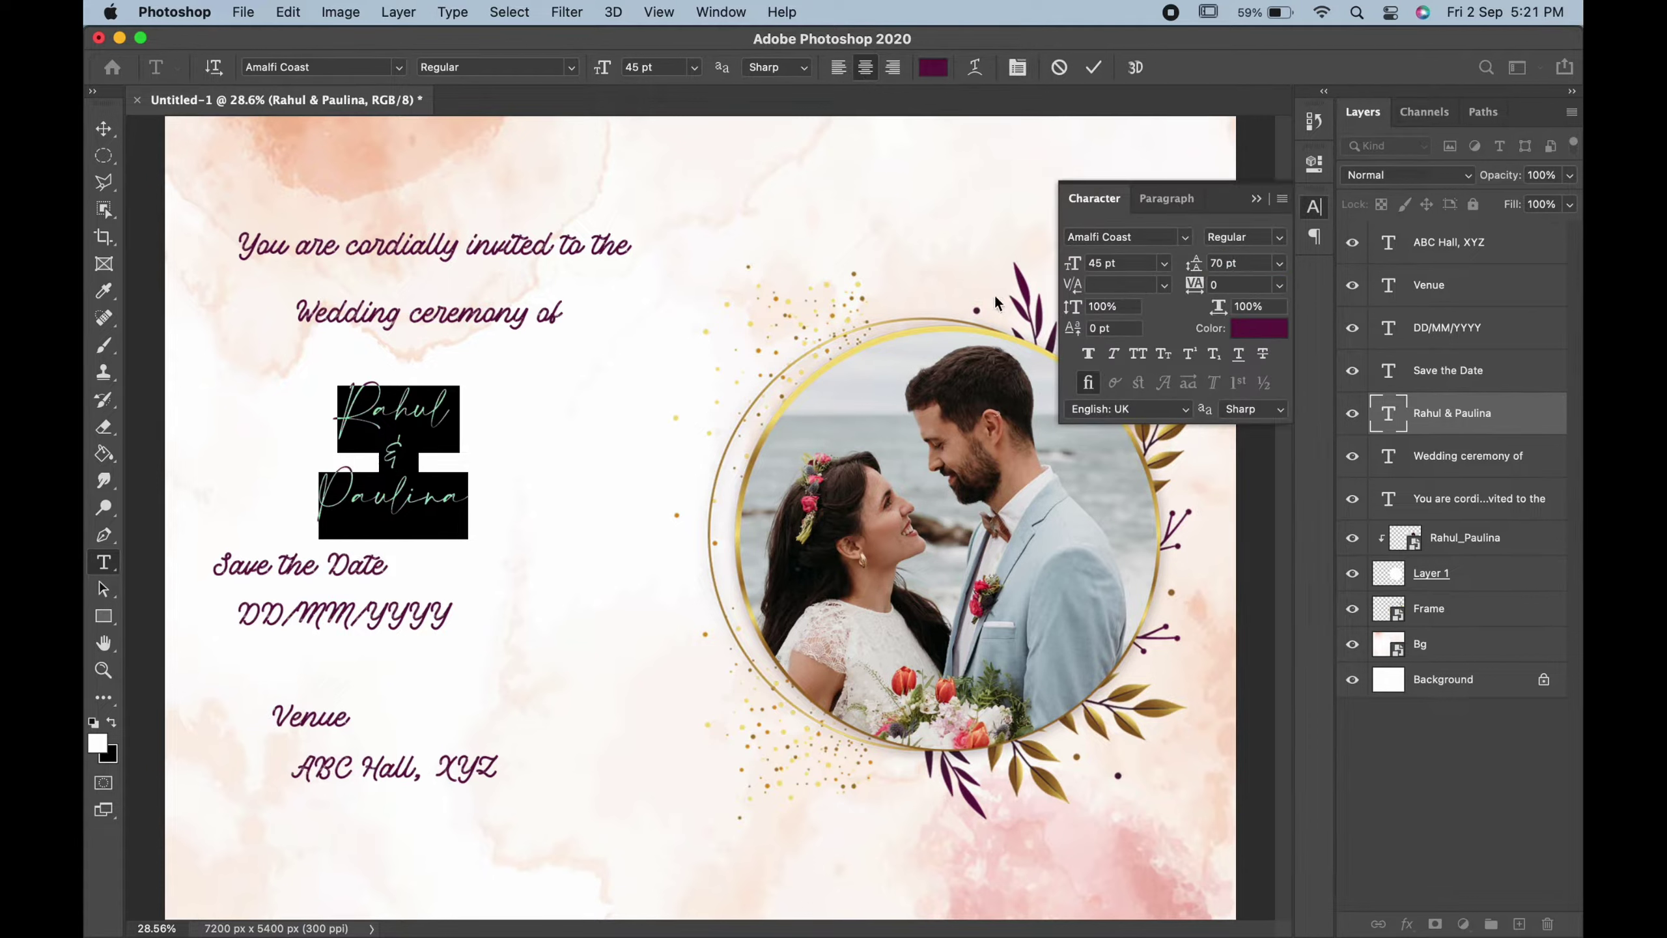
pyautogui.moveTo(1070, 263); pyautogui.dragTo(1083, 263)
pyautogui.moveTo(1195, 269); pyautogui.dragTo(1209, 269)
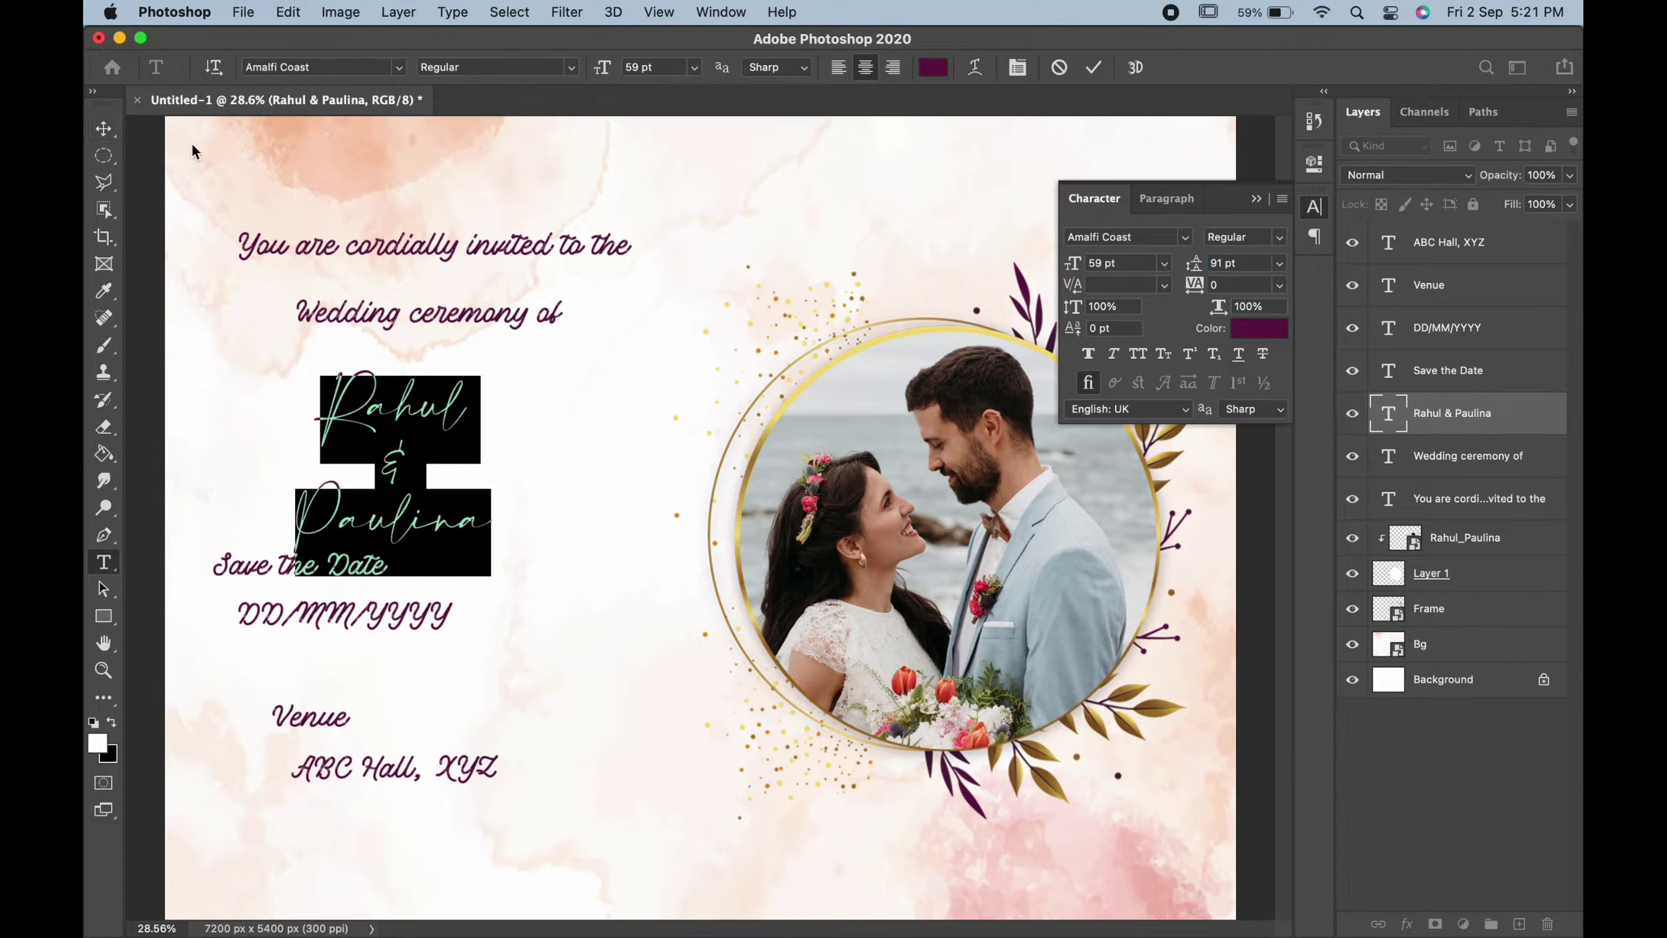
# Step: Nudge the couple's names up and centre the "Save the Date" and "DD/MM/YYYY" lines beneath them with more spacing
pyautogui.click(103, 129)
pyautogui.moveTo(410, 416); pyautogui.dragTo(411, 405)
pyautogui.moveTo(327, 569); pyautogui.dragTo(462, 658)
pyautogui.click(400, 621)
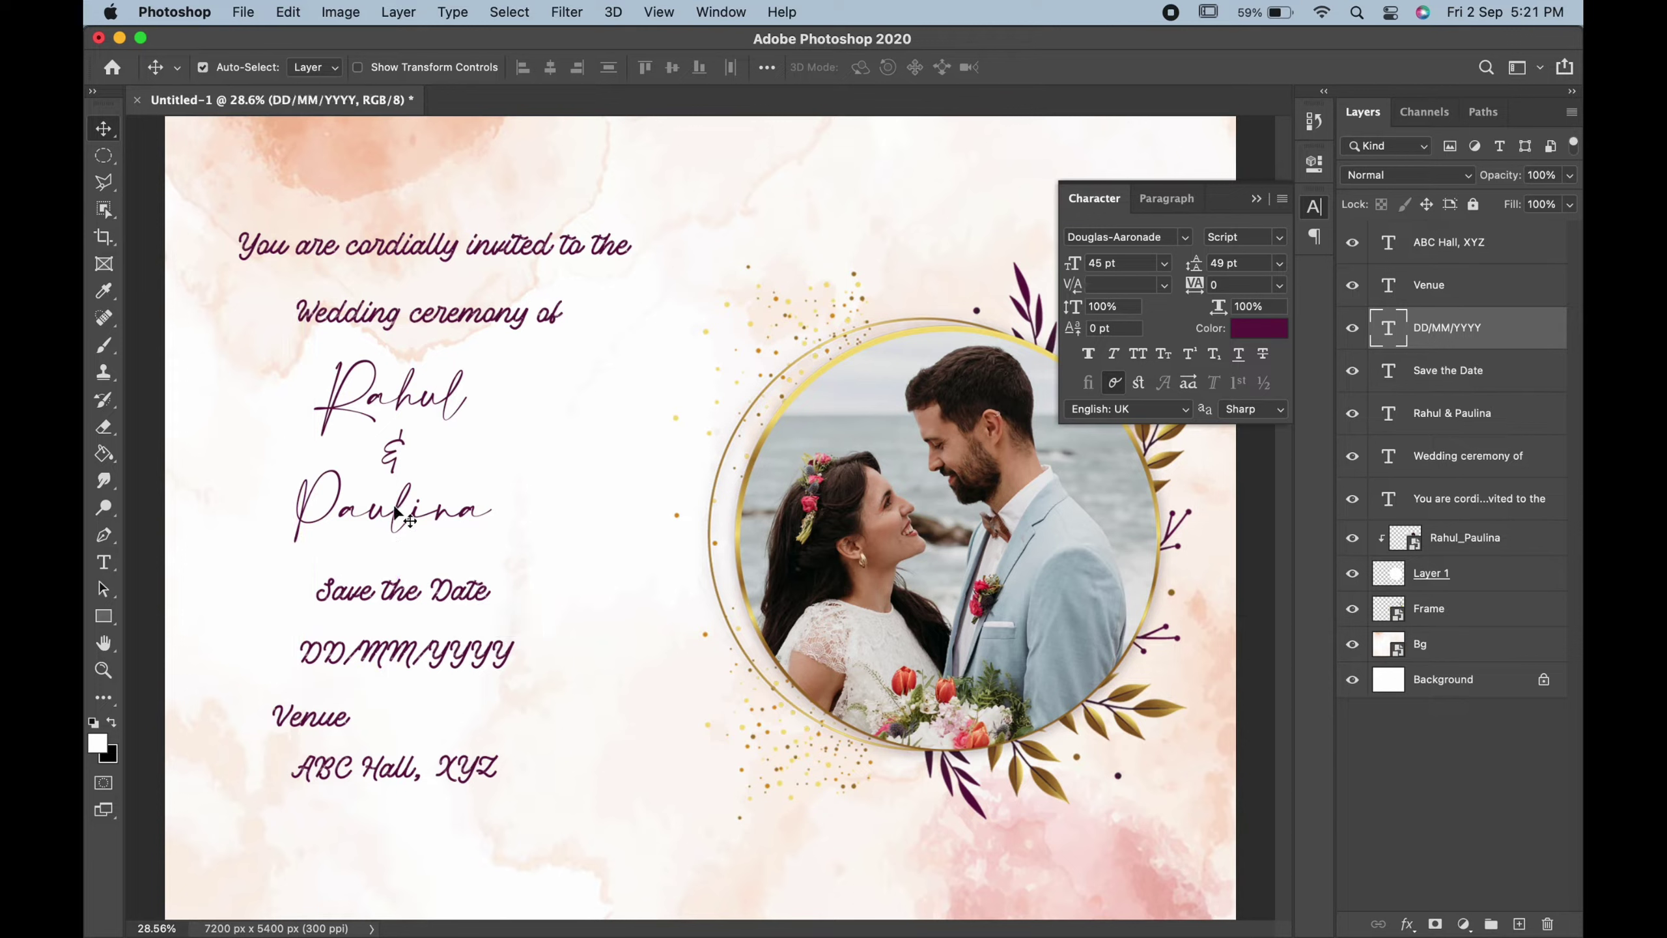
# Step: Change the font of the couple's names text to Amsterdam
pyautogui.doubleClick(383, 457)
pyautogui.click(399, 67)
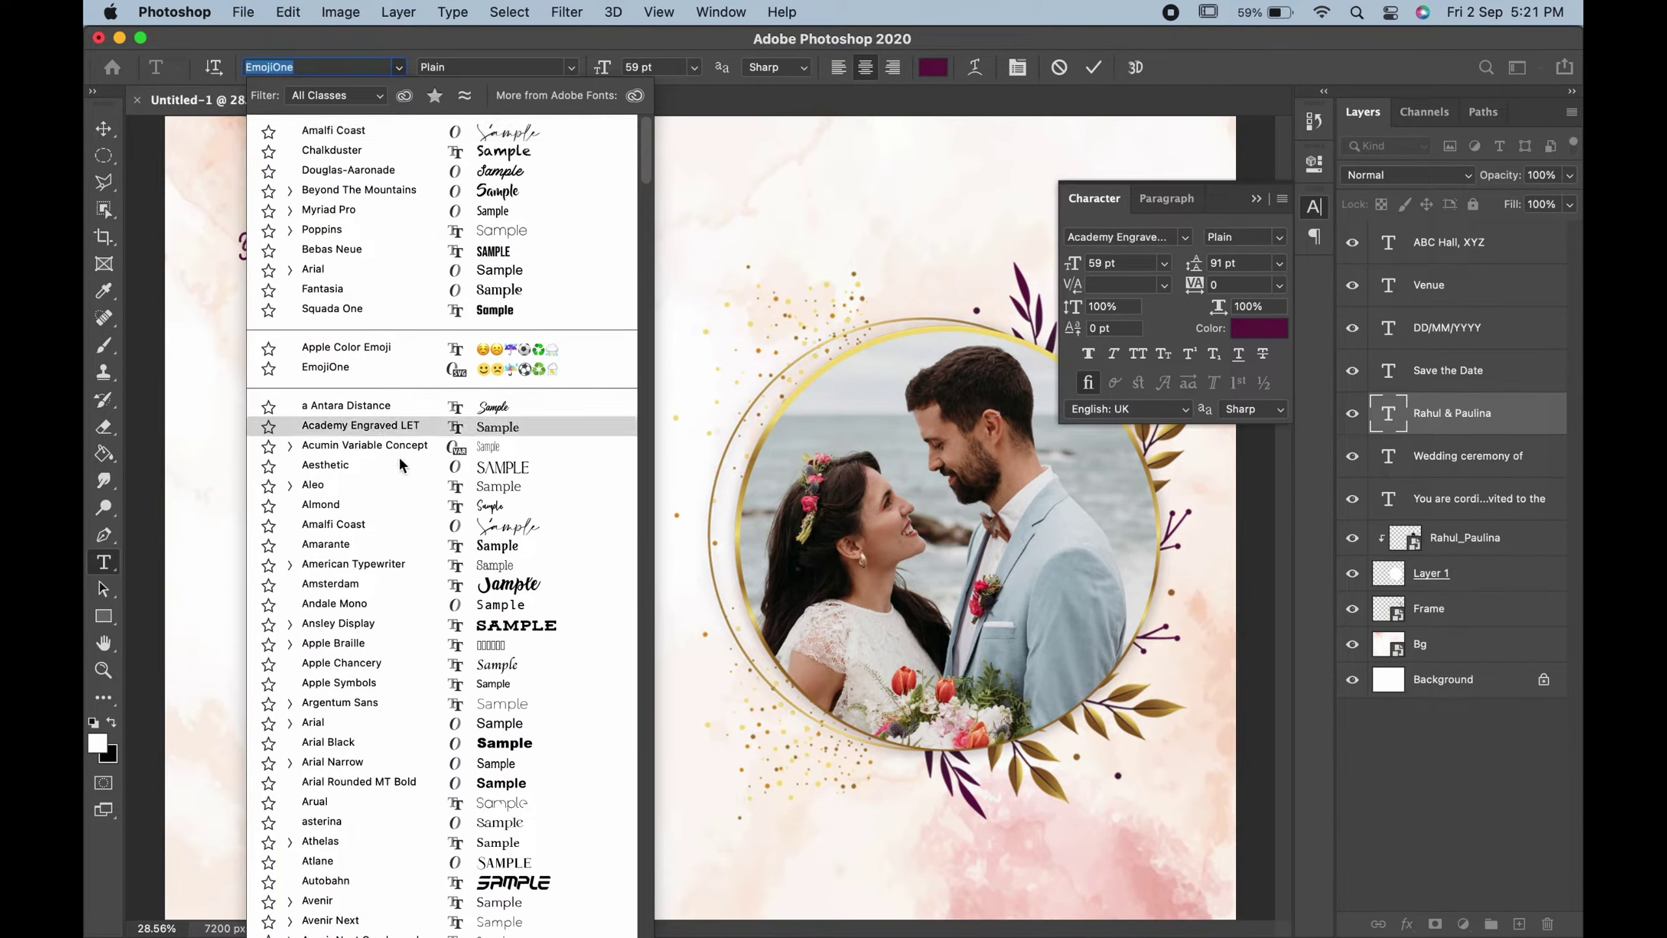
pyautogui.scroll(-3, 398, 458)
pyautogui.click(412, 269)
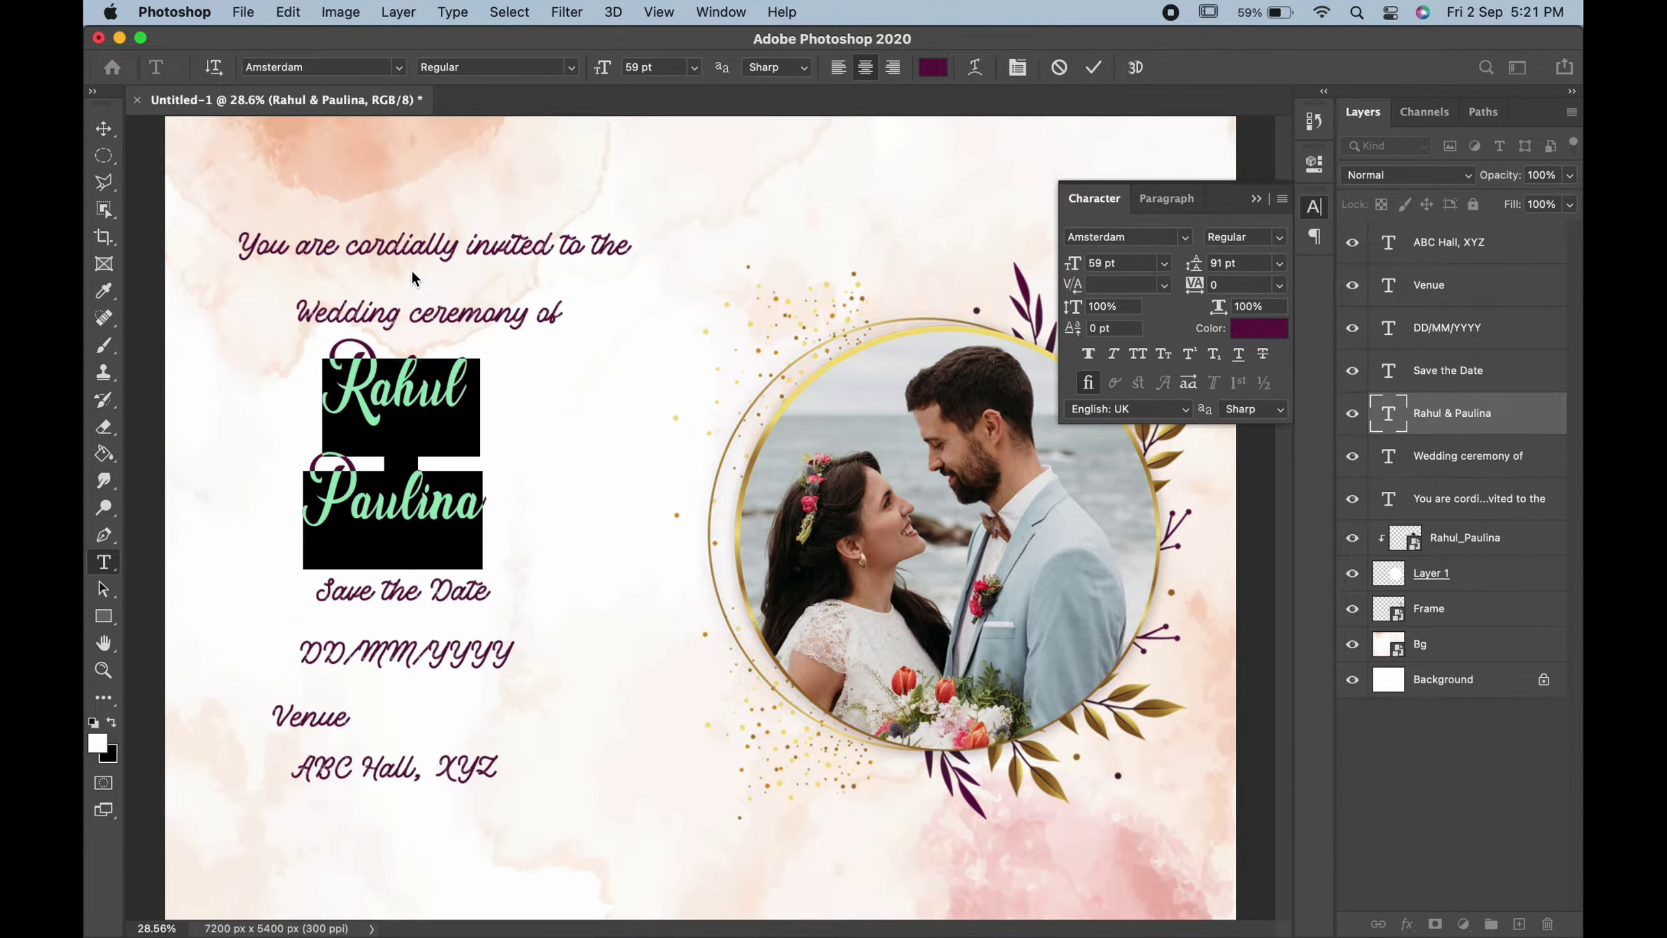
pyautogui.click(103, 128)
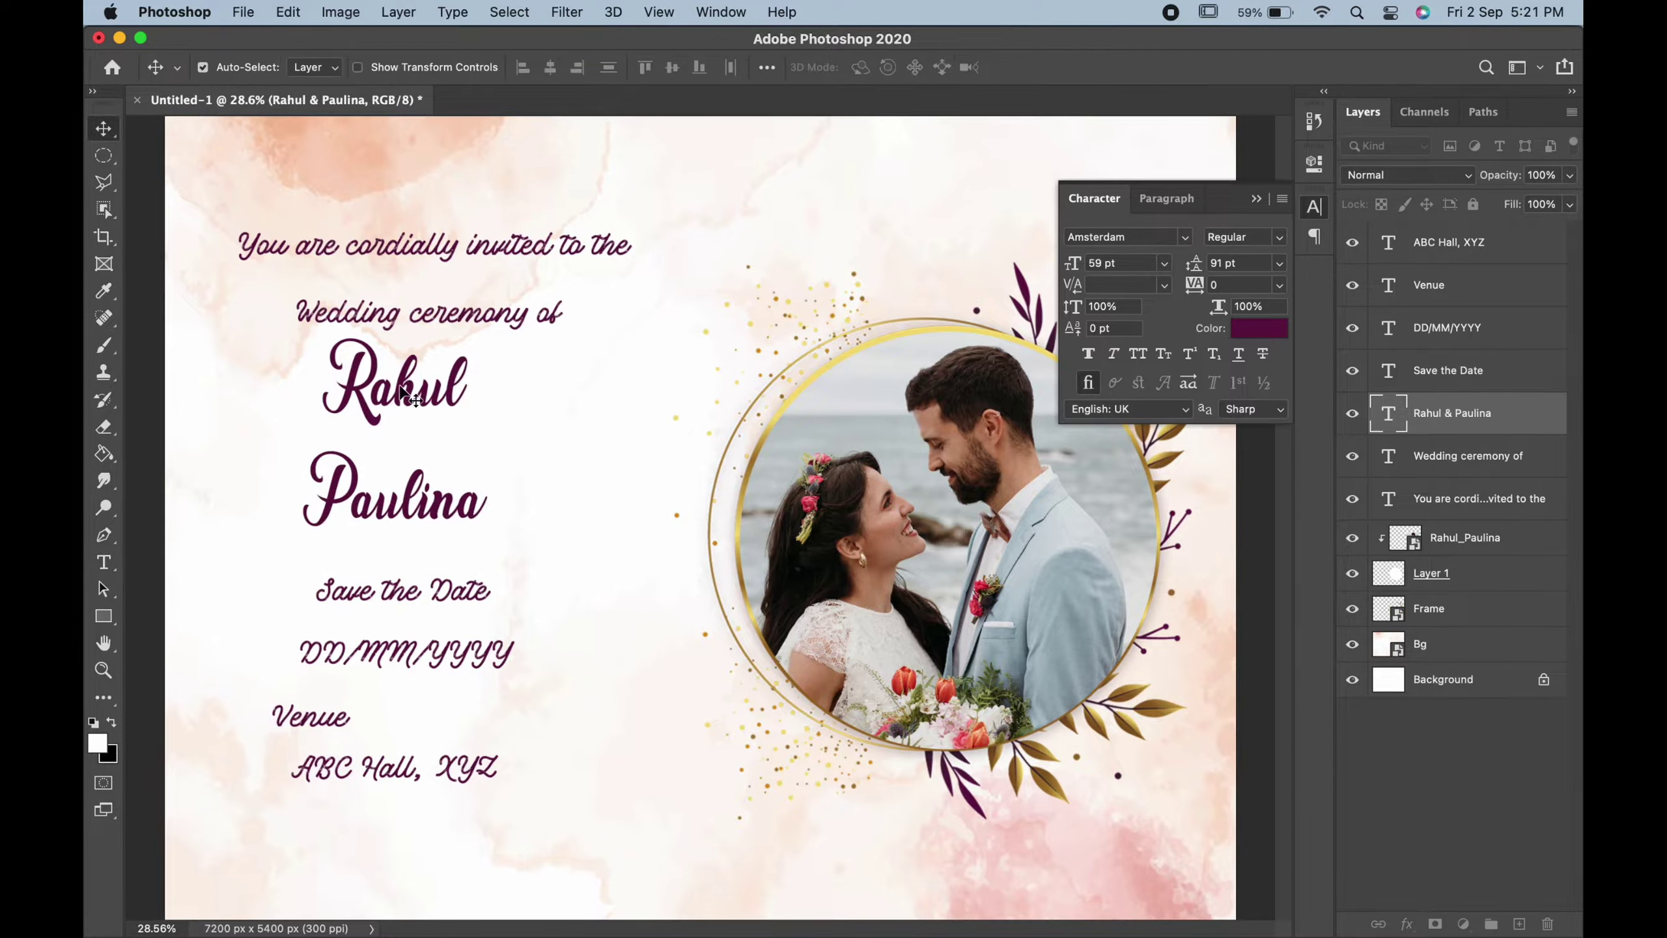
# Step: Replace the ampersand between the couple's names with "and" on its own line and set that word to 45 pt
pyautogui.doubleClick(478, 383)
pyautogui.write('and')
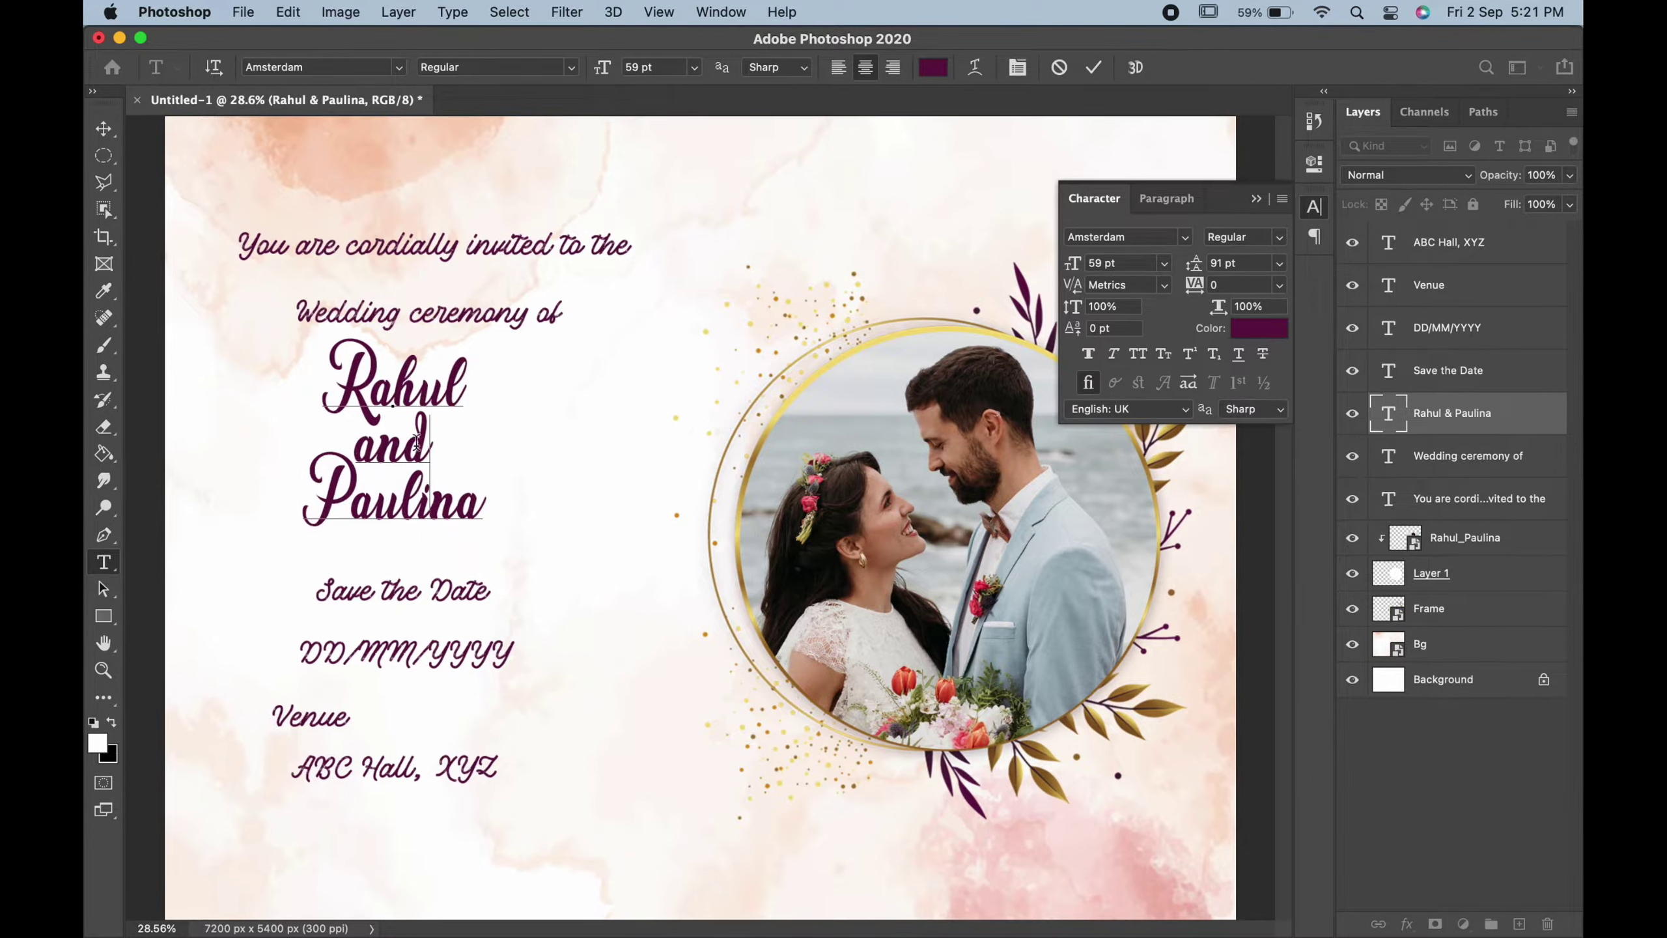
pyautogui.moveTo(431, 442); pyautogui.dragTo(308, 440)
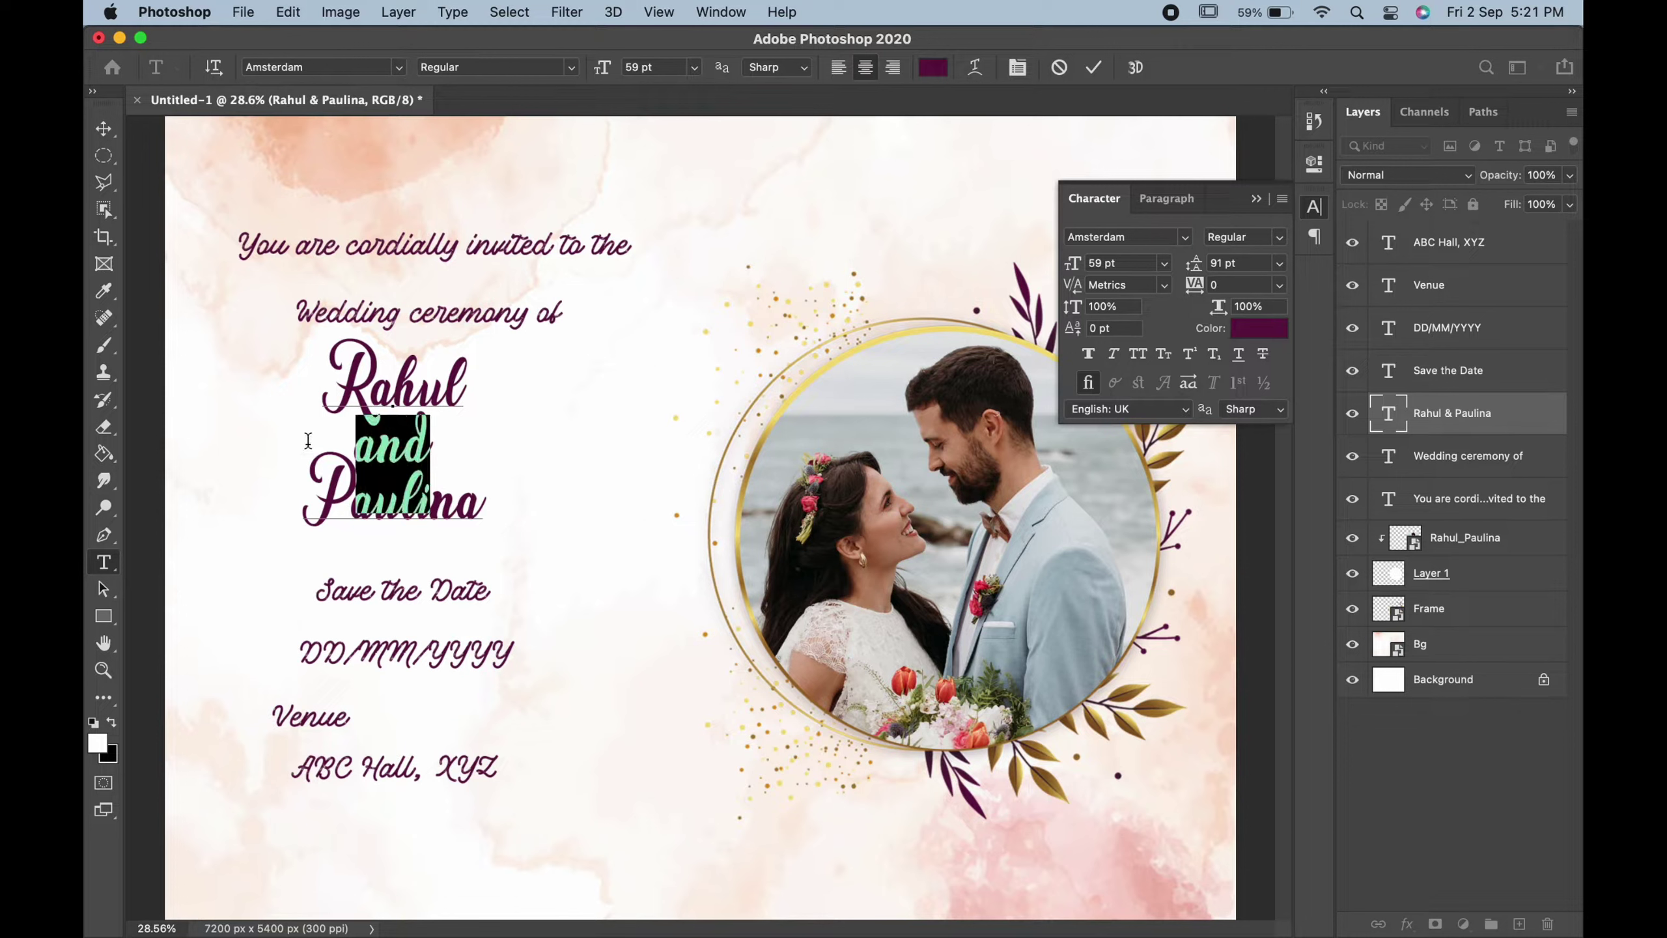
pyautogui.moveTo(601, 76); pyautogui.dragTo(590, 74)
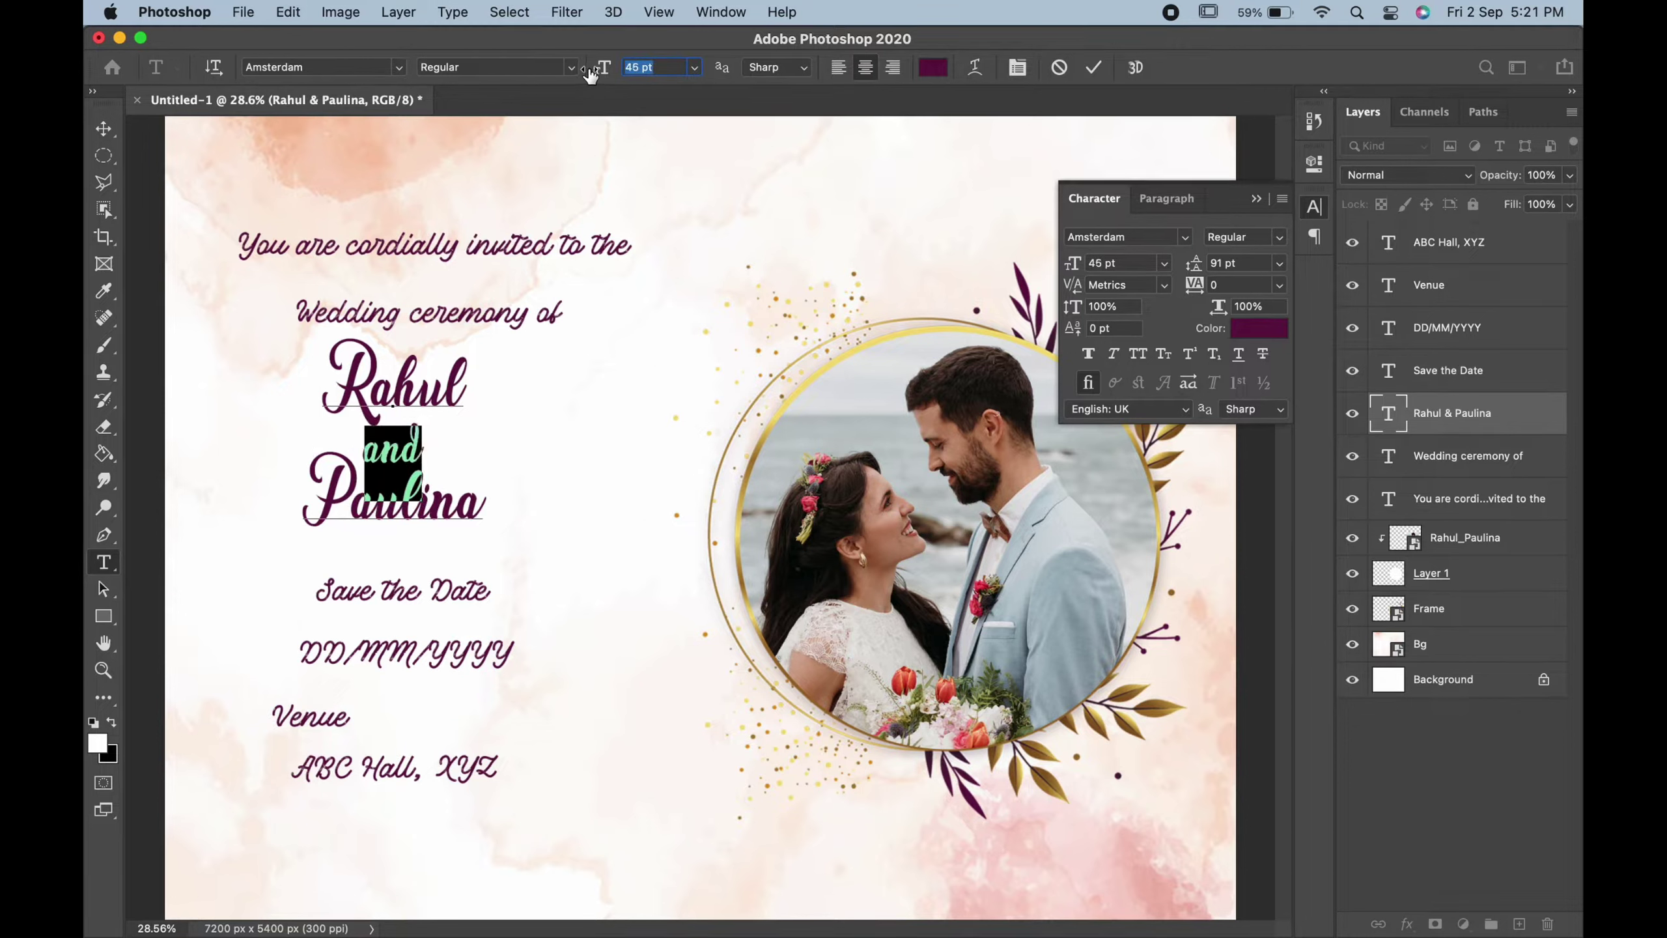
# Step: Enlarge the whole couple's names text to 70 pt and shrink the word "and" to 27 pt
pyautogui.press('super+a')
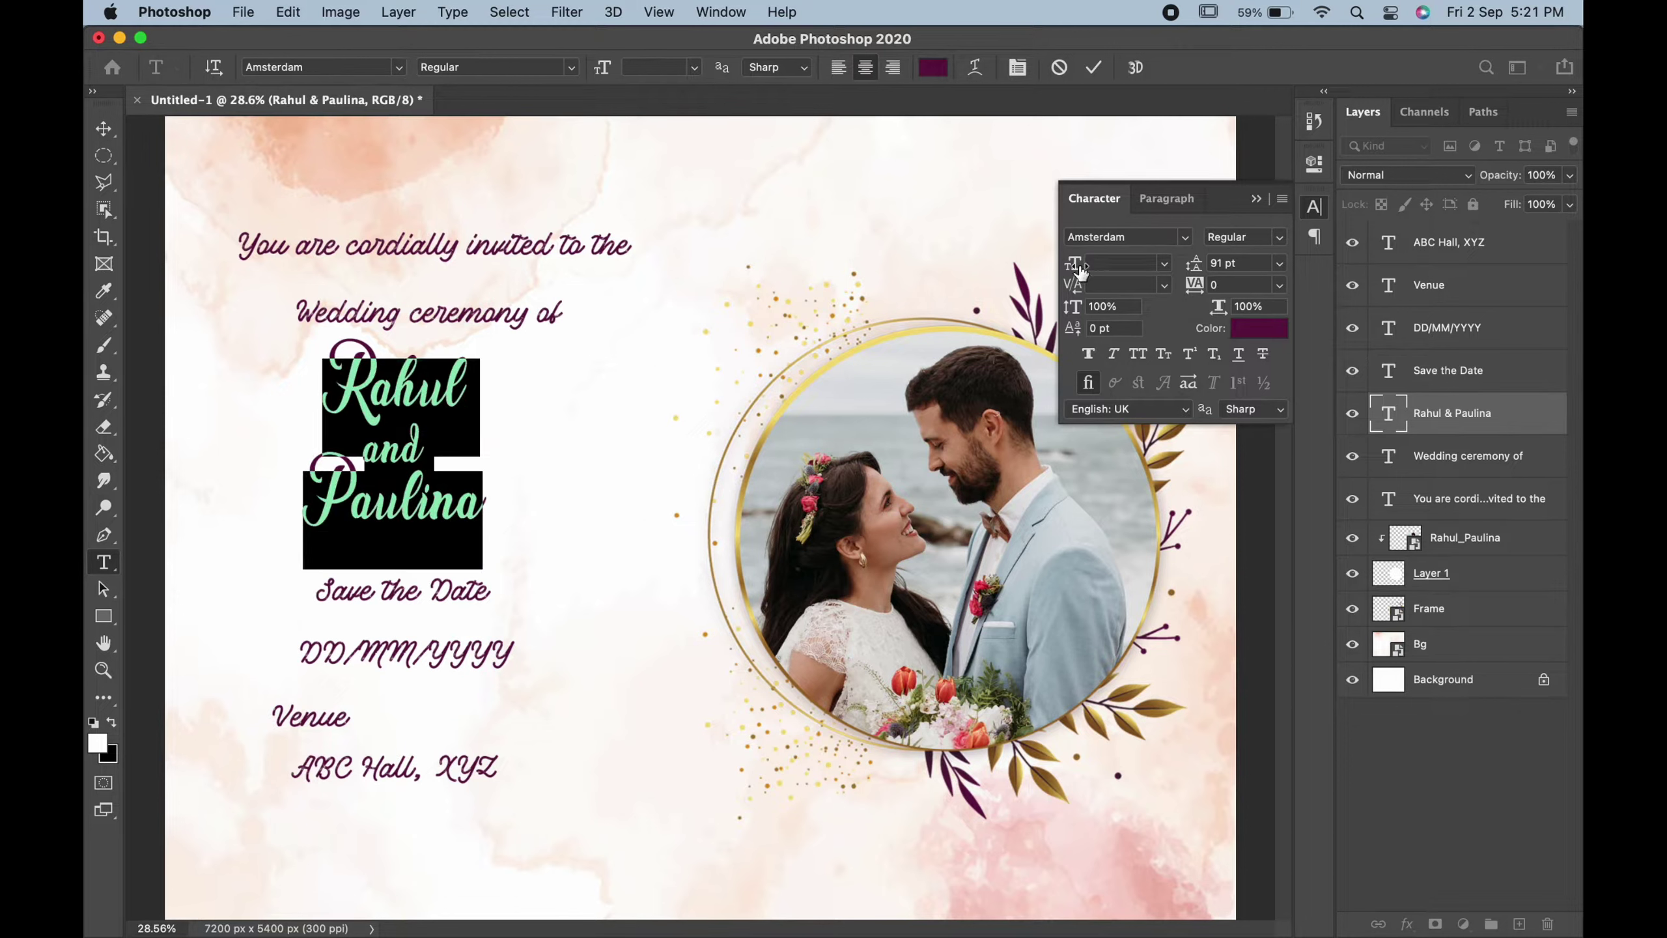
pyautogui.click(1165, 262)
pyautogui.click(1110, 518)
pyautogui.moveTo(1074, 271); pyautogui.dragTo(1113, 266)
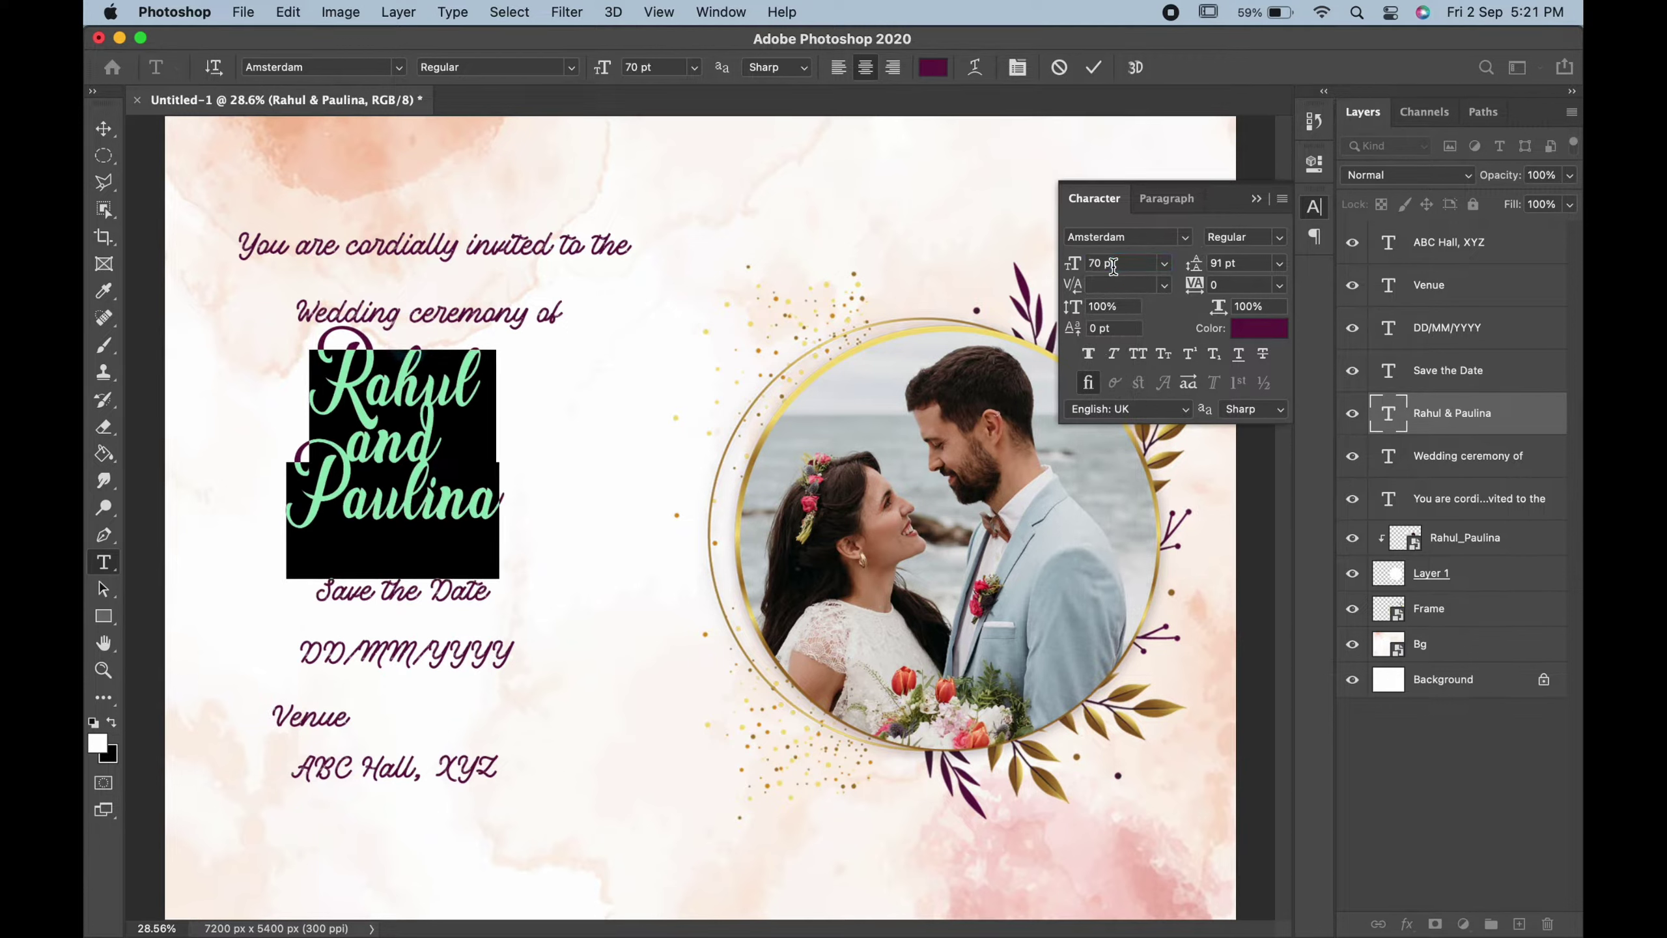
pyautogui.moveTo(480, 436); pyautogui.dragTo(334, 437)
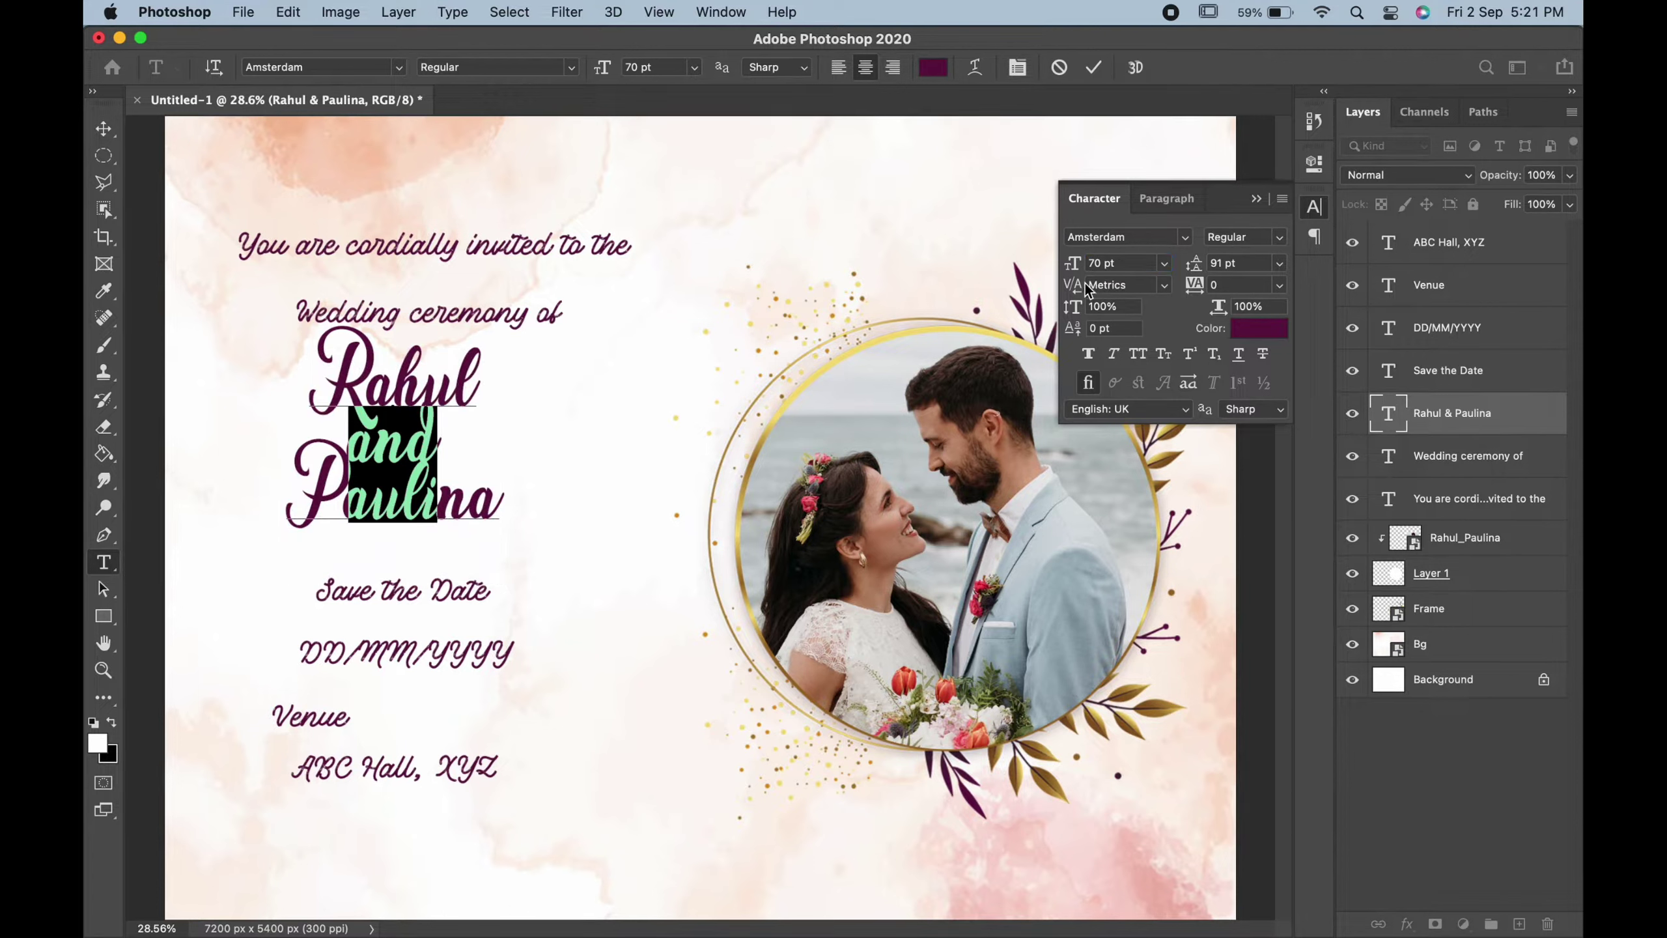
pyautogui.moveTo(1076, 269); pyautogui.dragTo(1032, 274)
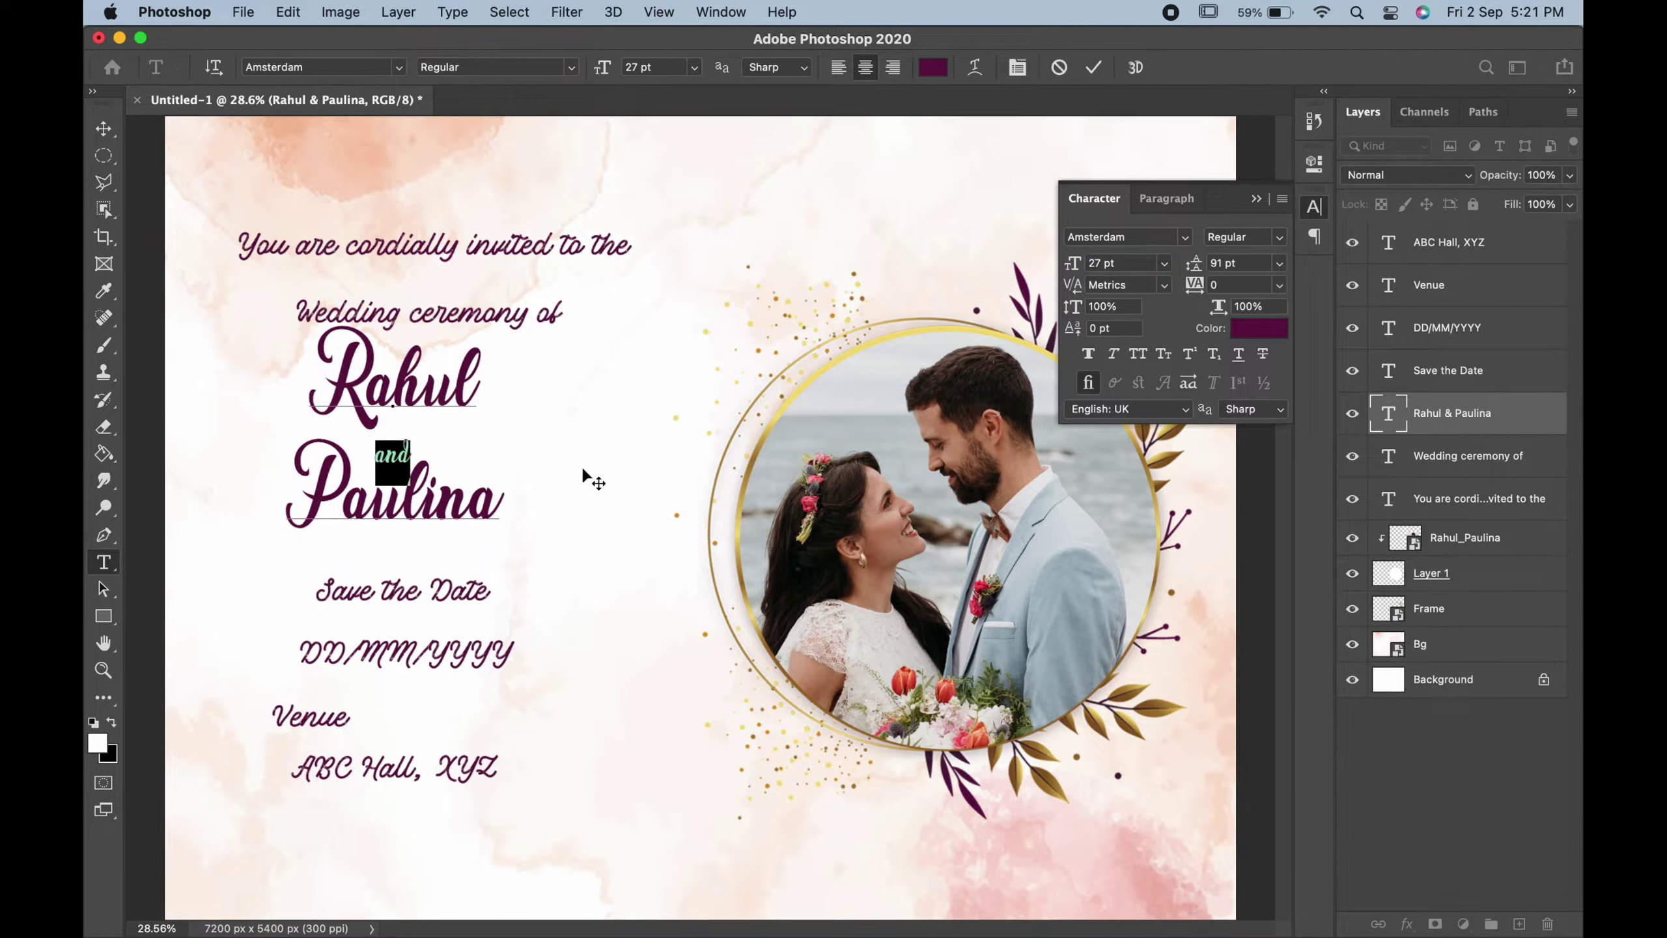
# Step: Set the couple's names text to 106 pt leading and move it down slightly, away from the raised "Wedding ceremony of" line
pyautogui.click(482, 512)
pyautogui.moveTo(516, 515); pyautogui.dragTo(242, 330)
pyautogui.moveTo(1193, 276); pyautogui.dragTo(1237, 275)
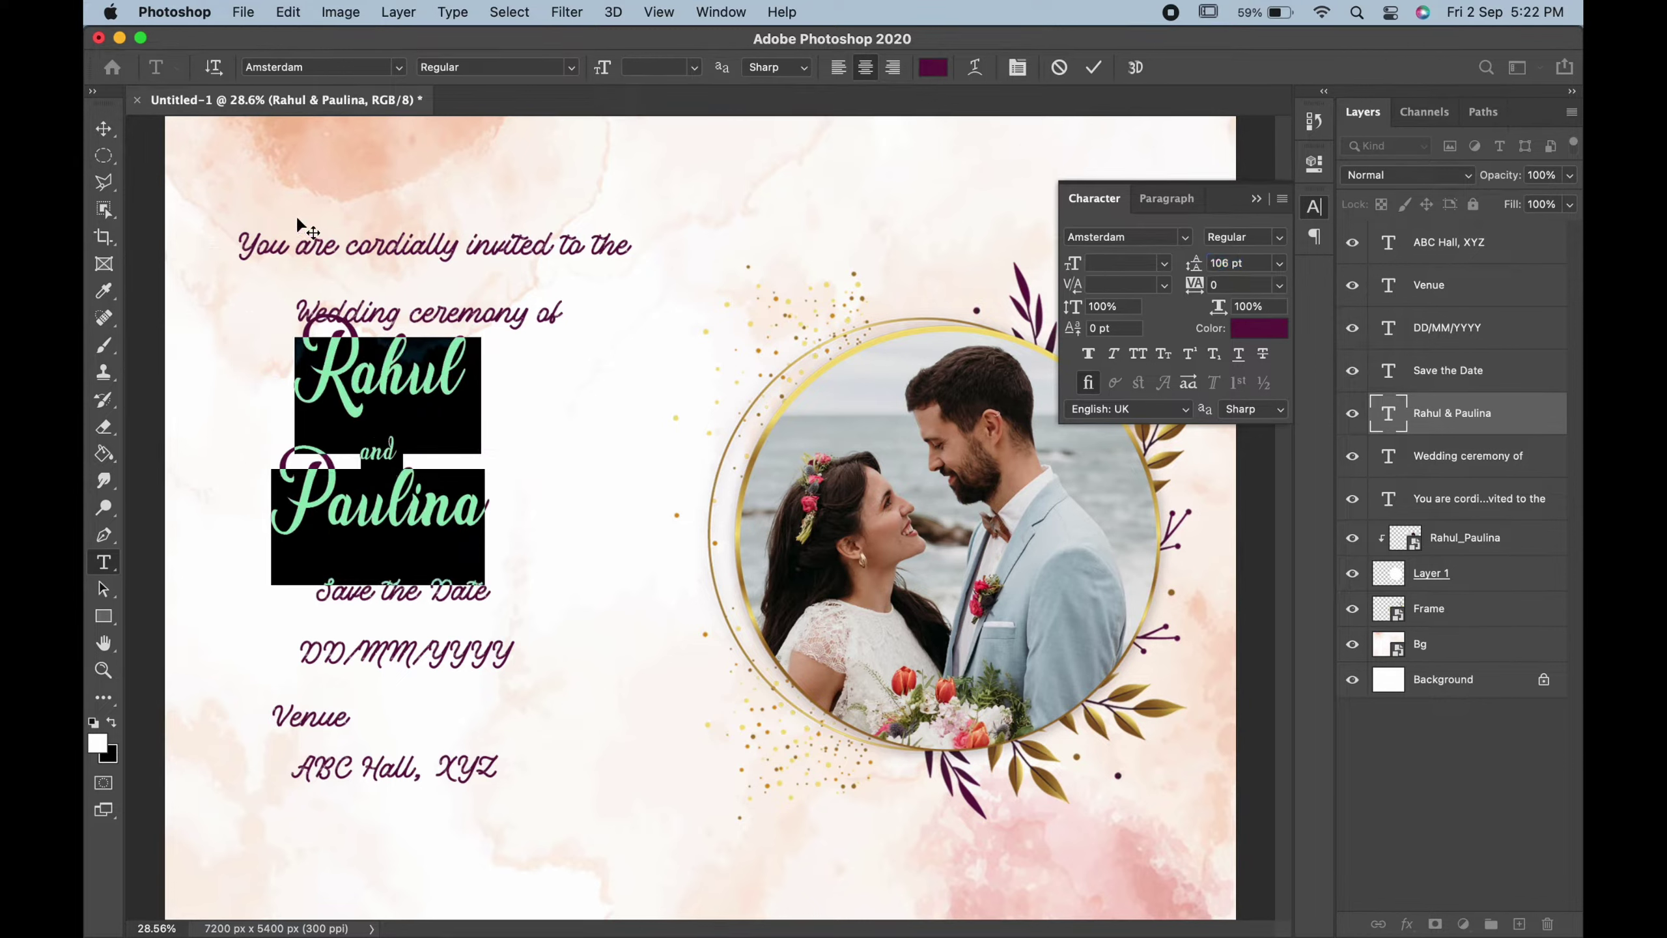
pyautogui.click(103, 128)
pyautogui.moveTo(401, 485); pyautogui.dragTo(428, 508)
pyautogui.moveTo(422, 321); pyautogui.dragTo(408, 300)
# Step: Try different fonts on the "Wedding ceremony of" line, including Bebas Neue and a Antara Distance
pyautogui.doubleClick(409, 300)
pyautogui.click(301, 65)
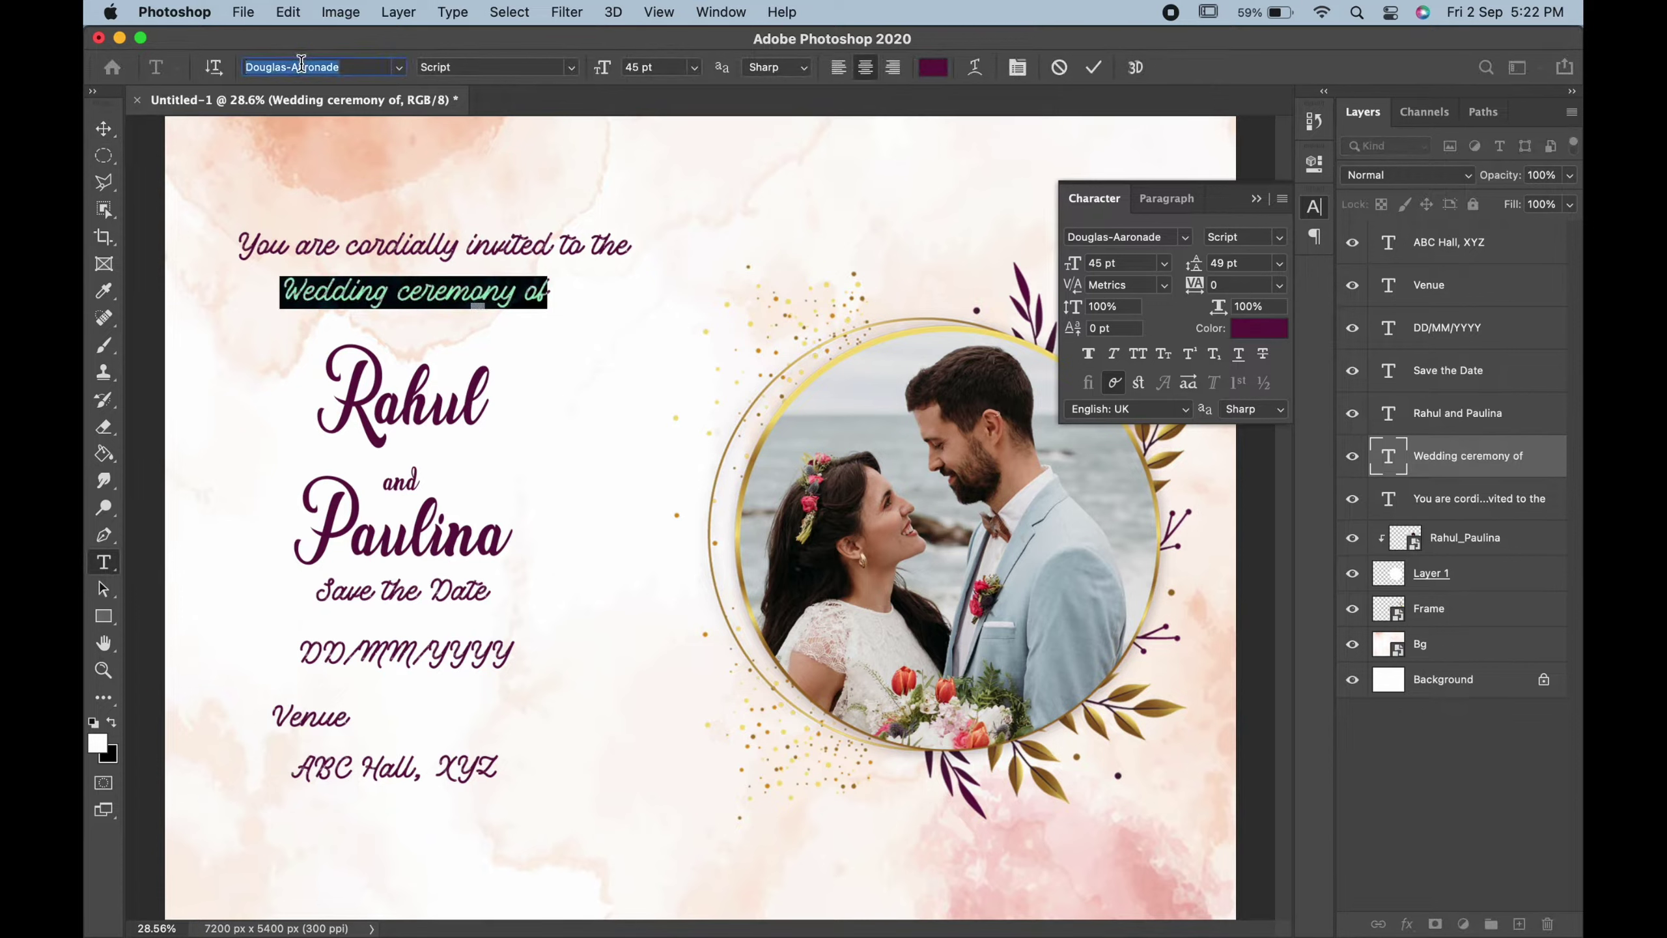
pyautogui.press('Down')
pyautogui.press('Down')
pyautogui.press('Down')
pyautogui.press('Down')
pyautogui.press('Down')
pyautogui.press('Down')
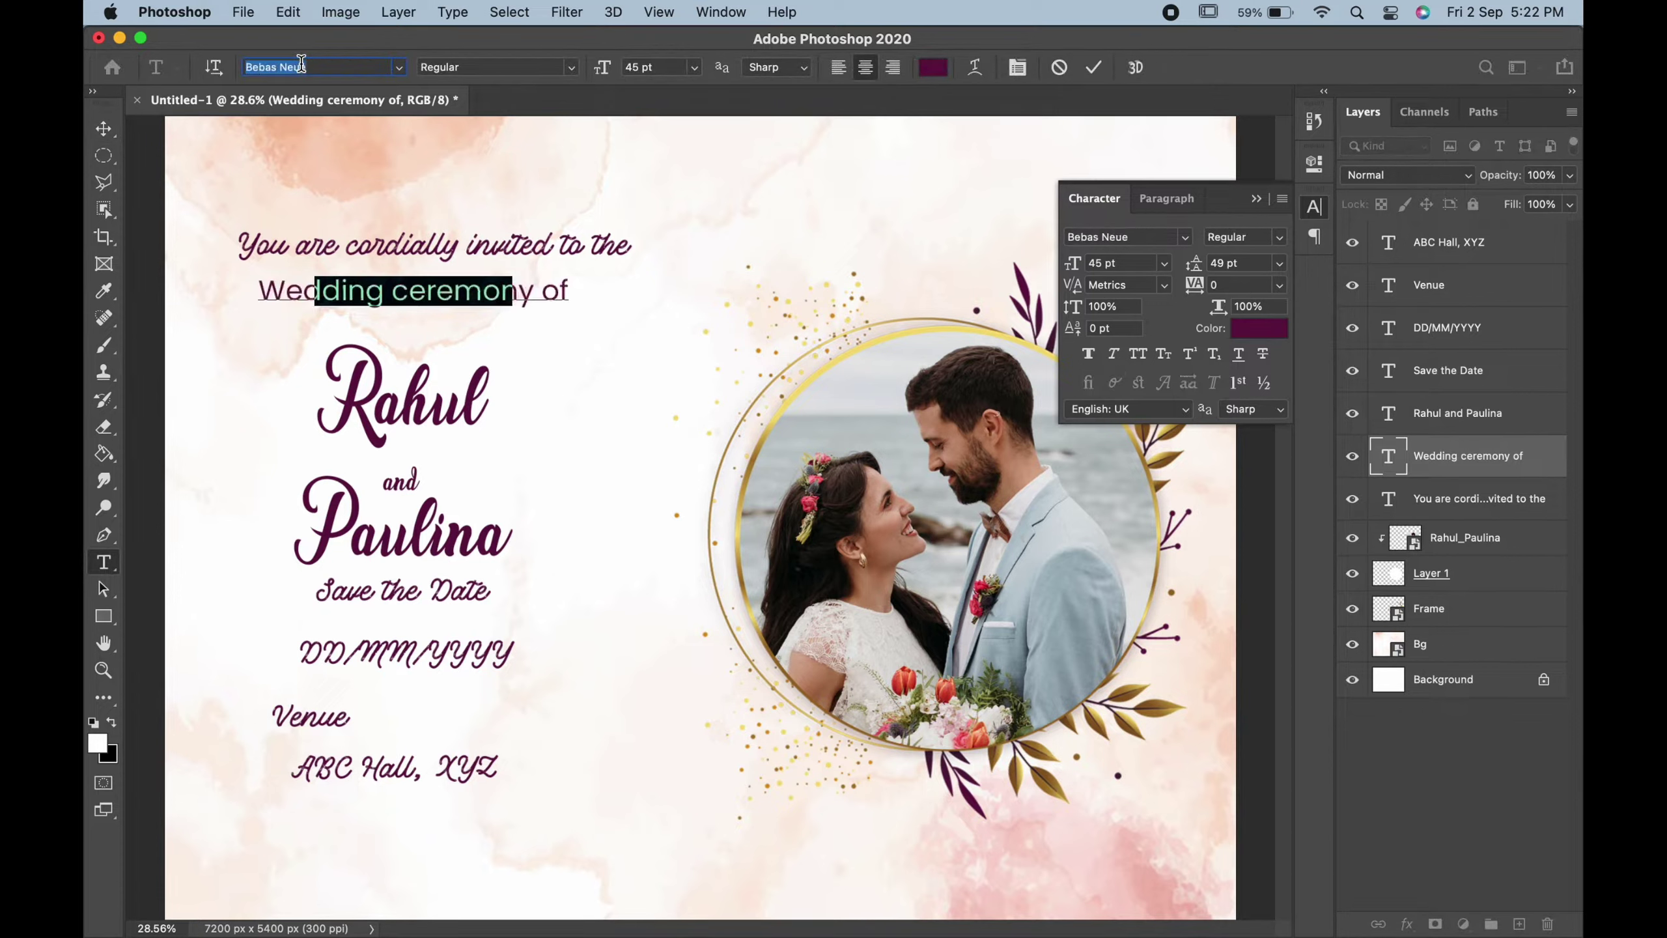
pyautogui.press('Down')
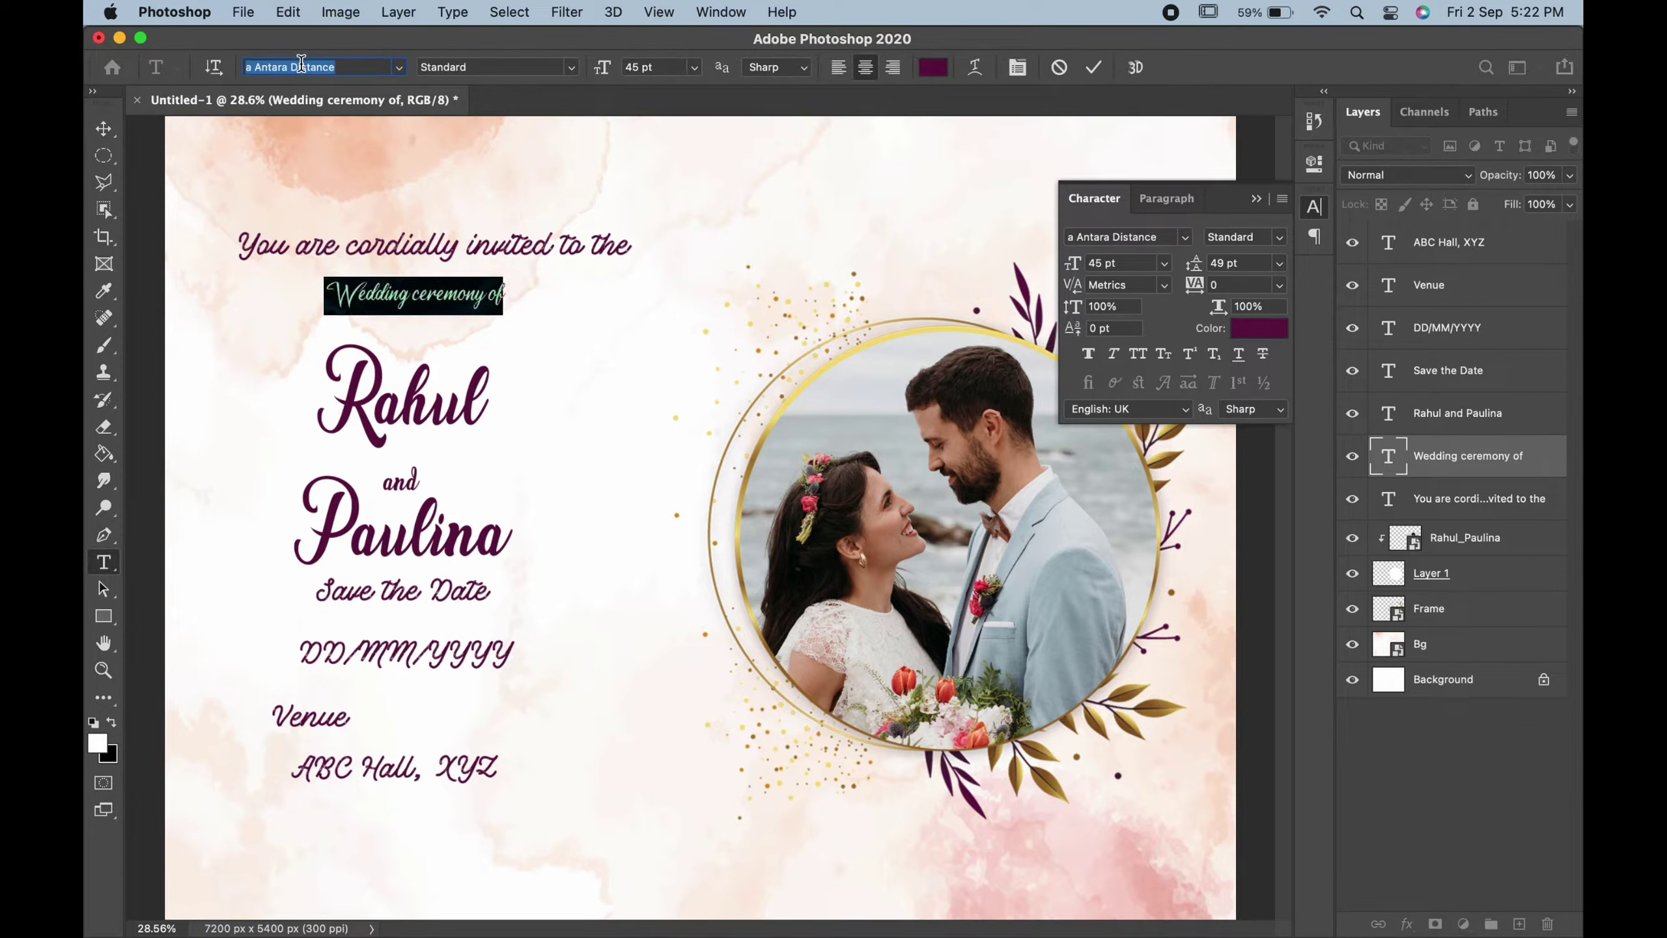
# Step: Apply the DianaWebber Caps font to the "Wedding ceremony of" line
pyautogui.click(398, 68)
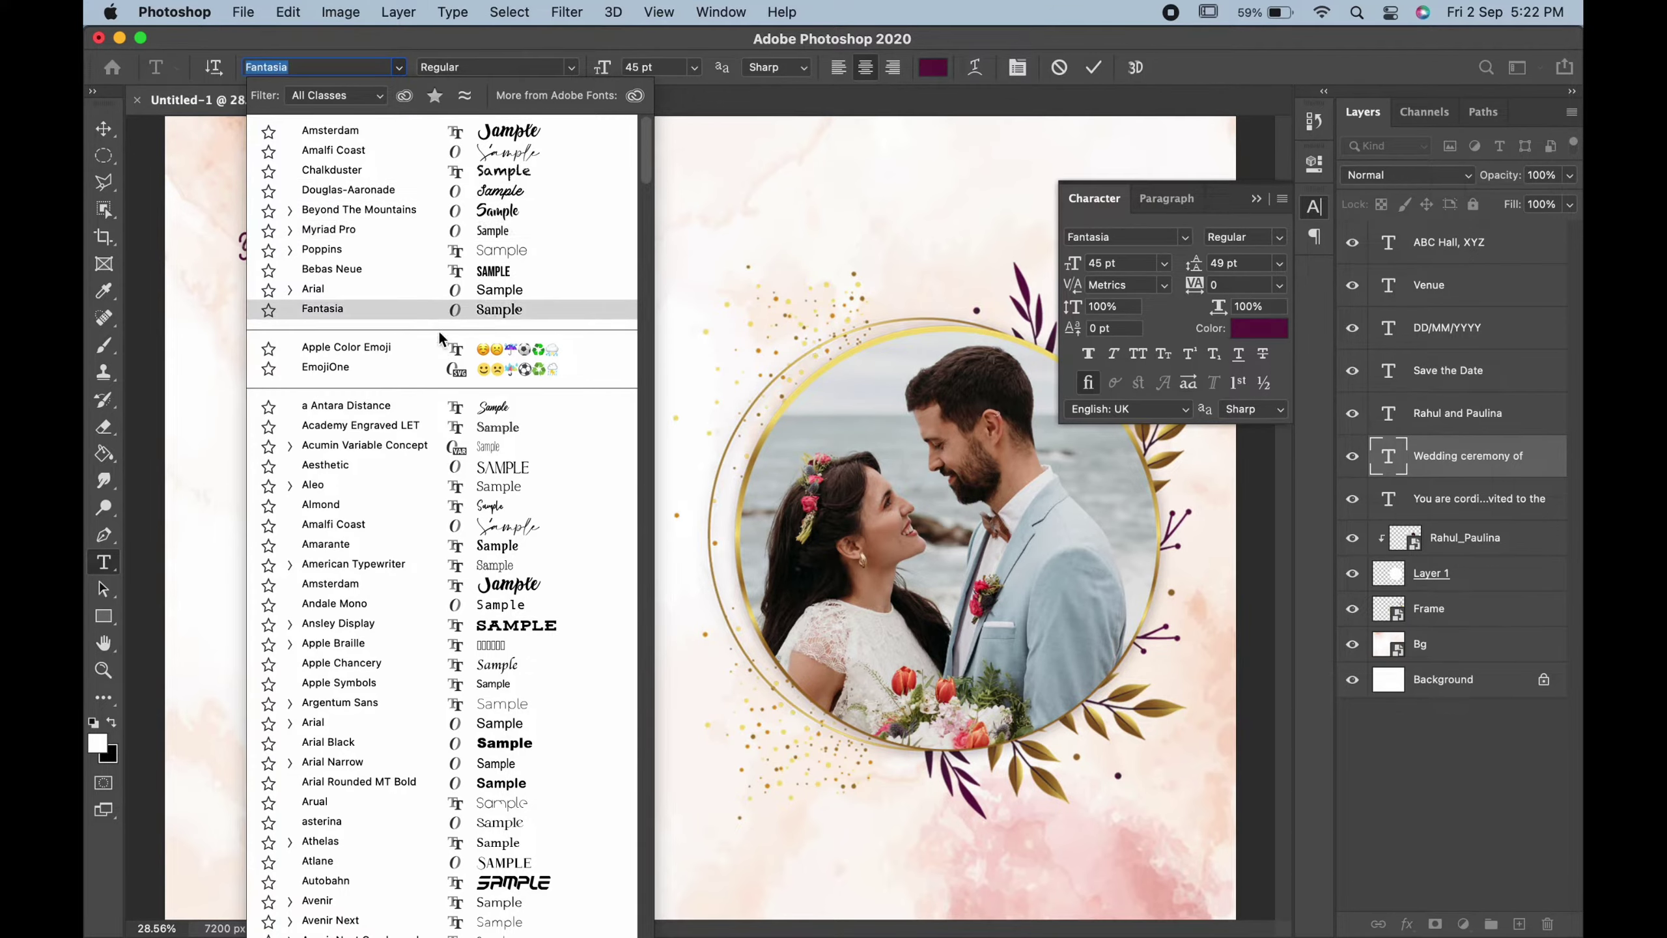
pyautogui.scroll(-5, 460, 489)
pyautogui.scroll(-12, 461, 494)
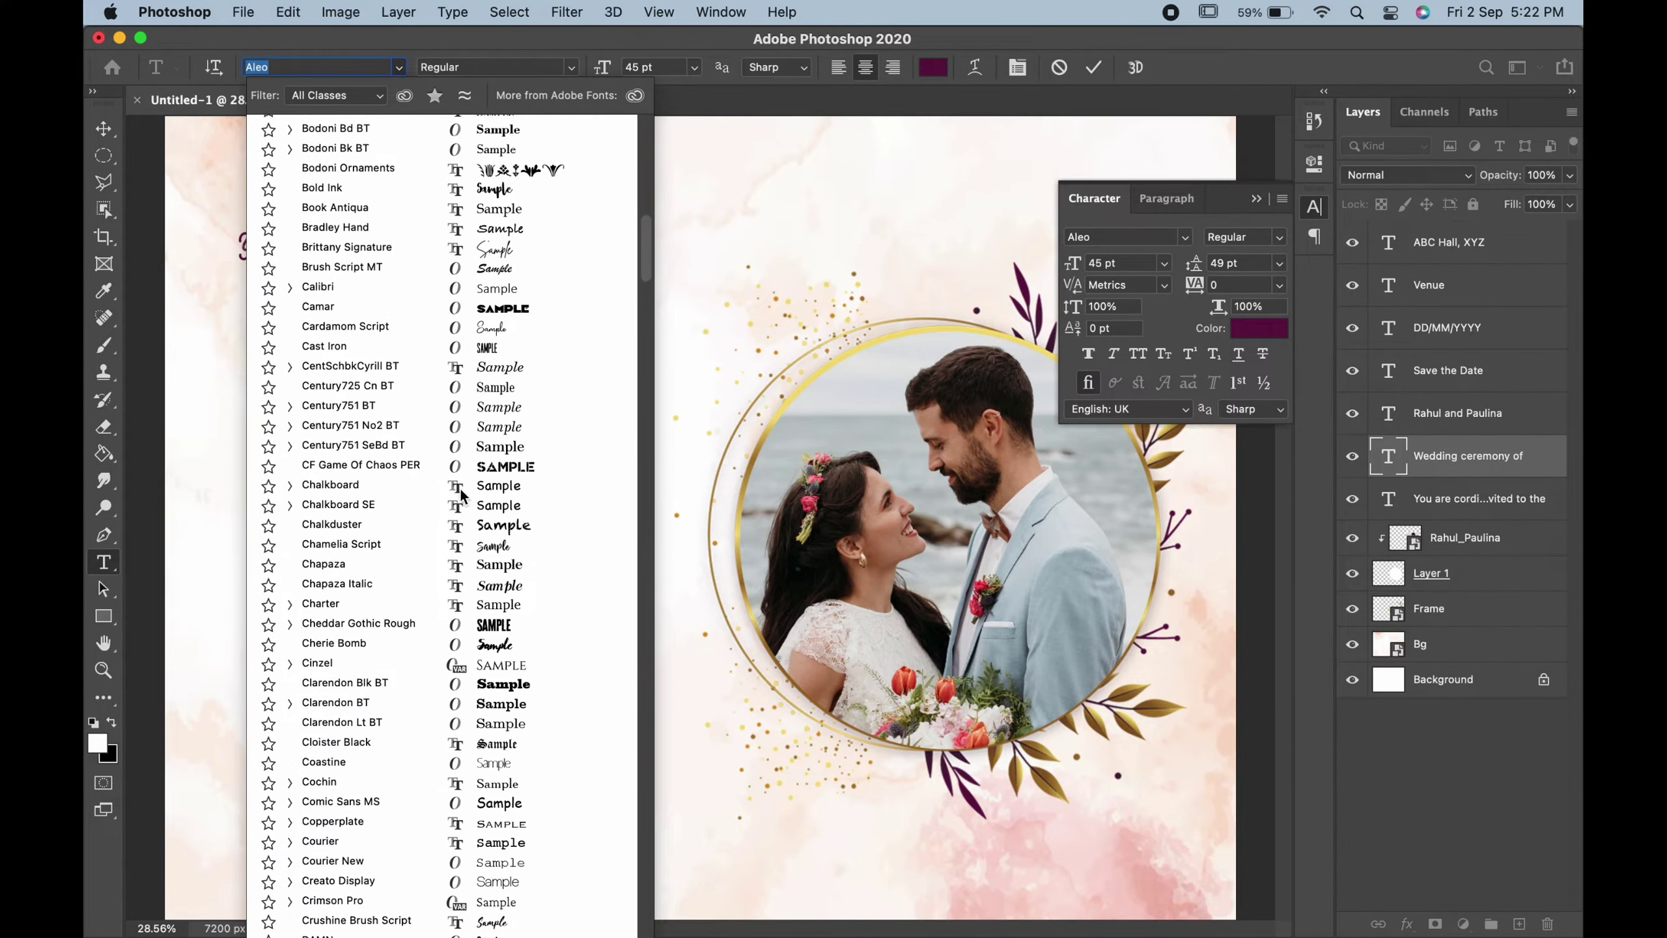
pyautogui.scroll(-2, 460, 490)
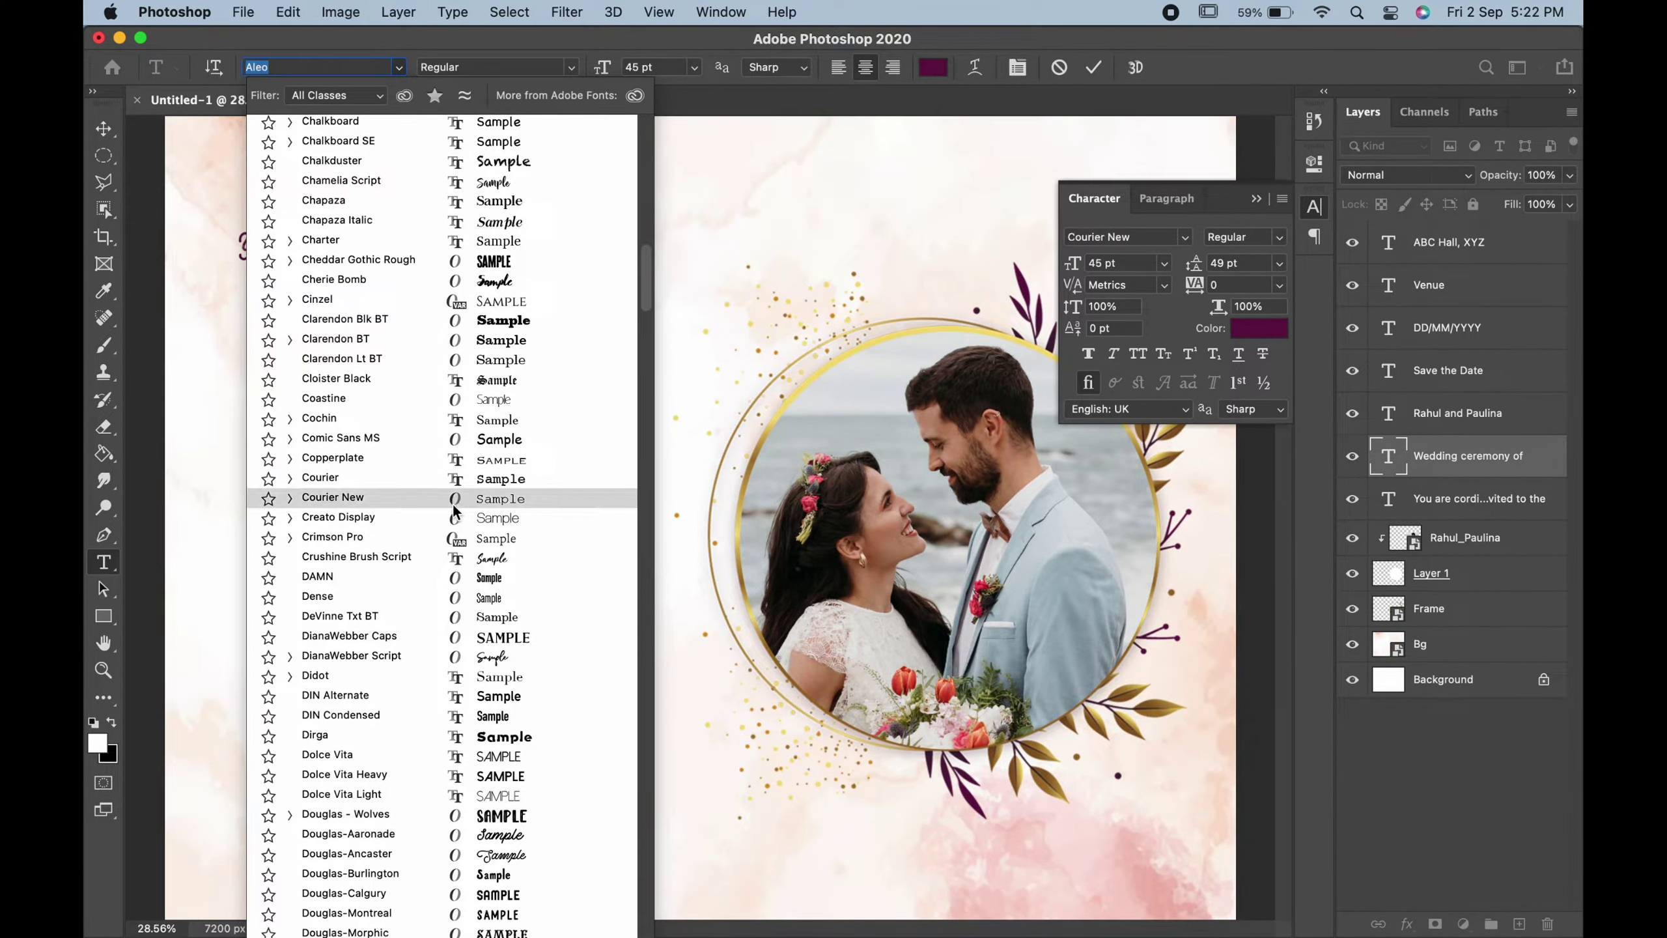
pyautogui.scroll(-2, 419, 661)
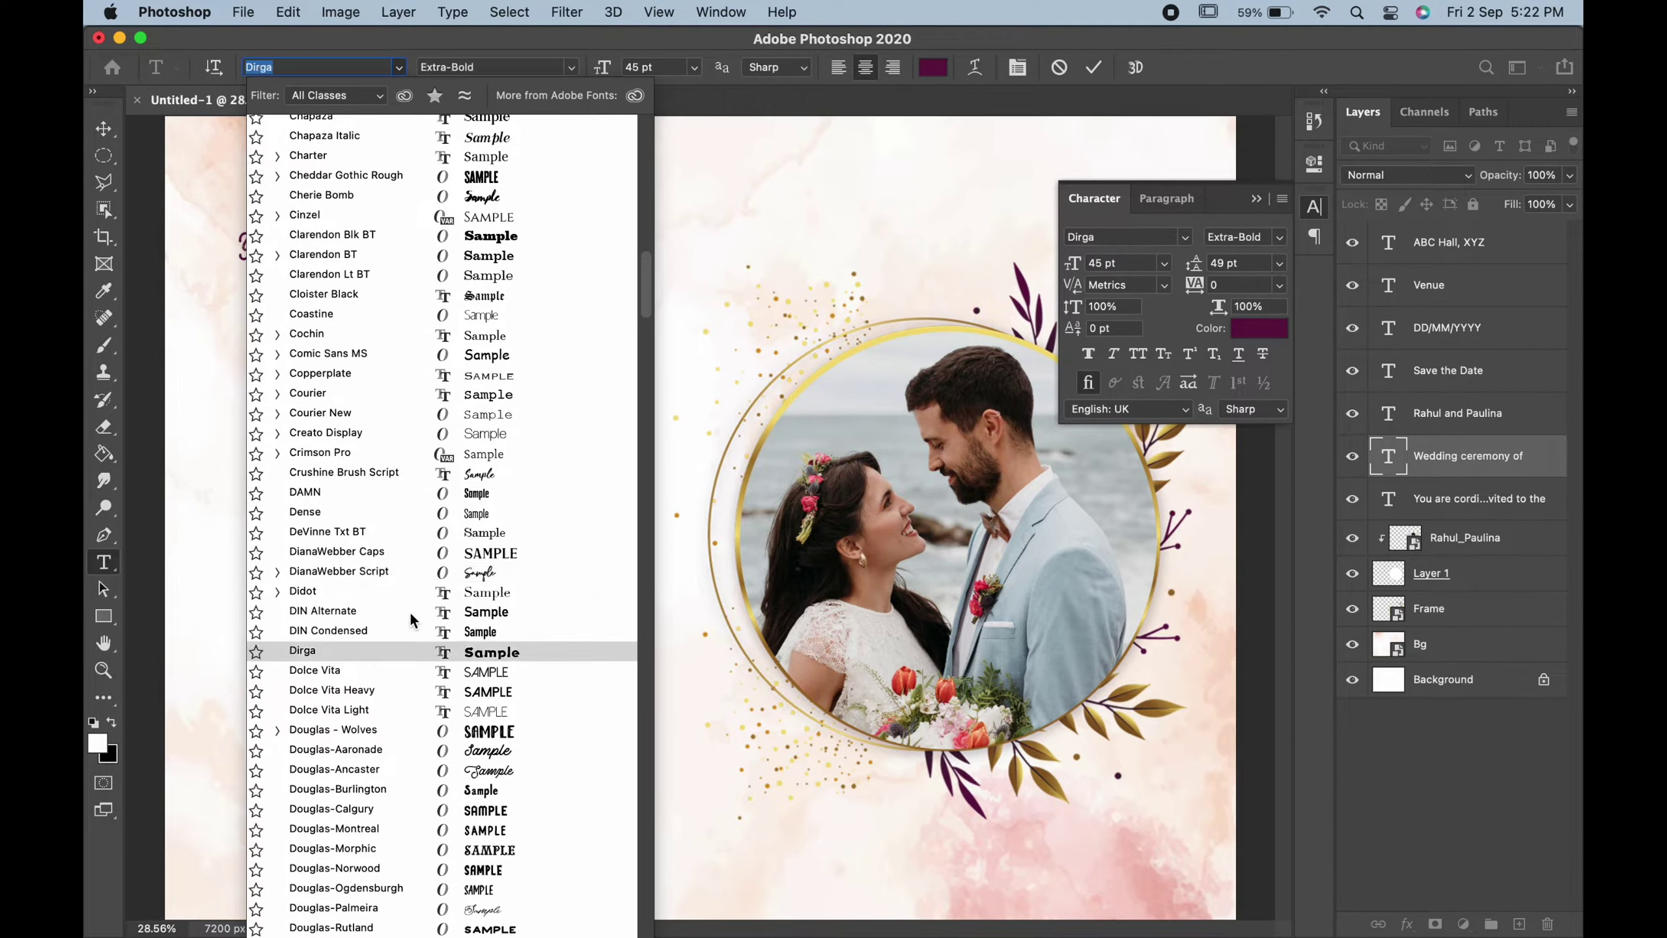
pyautogui.click(399, 554)
pyautogui.click(104, 129)
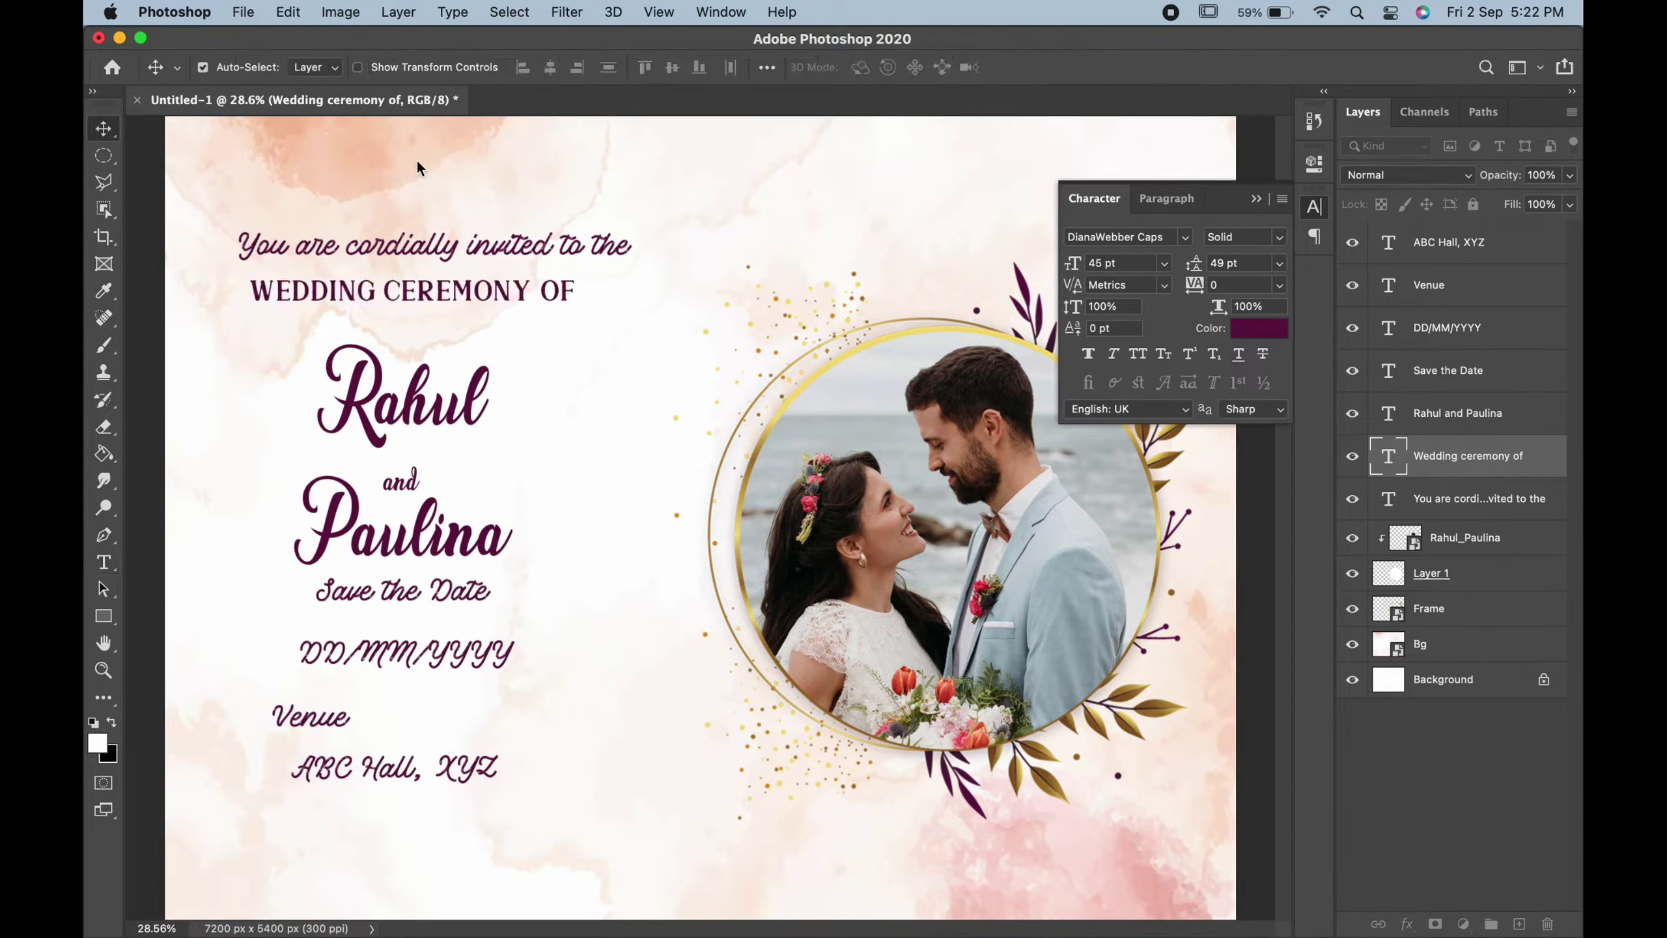
# Step: Apply the DianaWebber Caps font to the "You are cordially invited to the" line
pyautogui.doubleClick(523, 246)
pyautogui.click(399, 67)
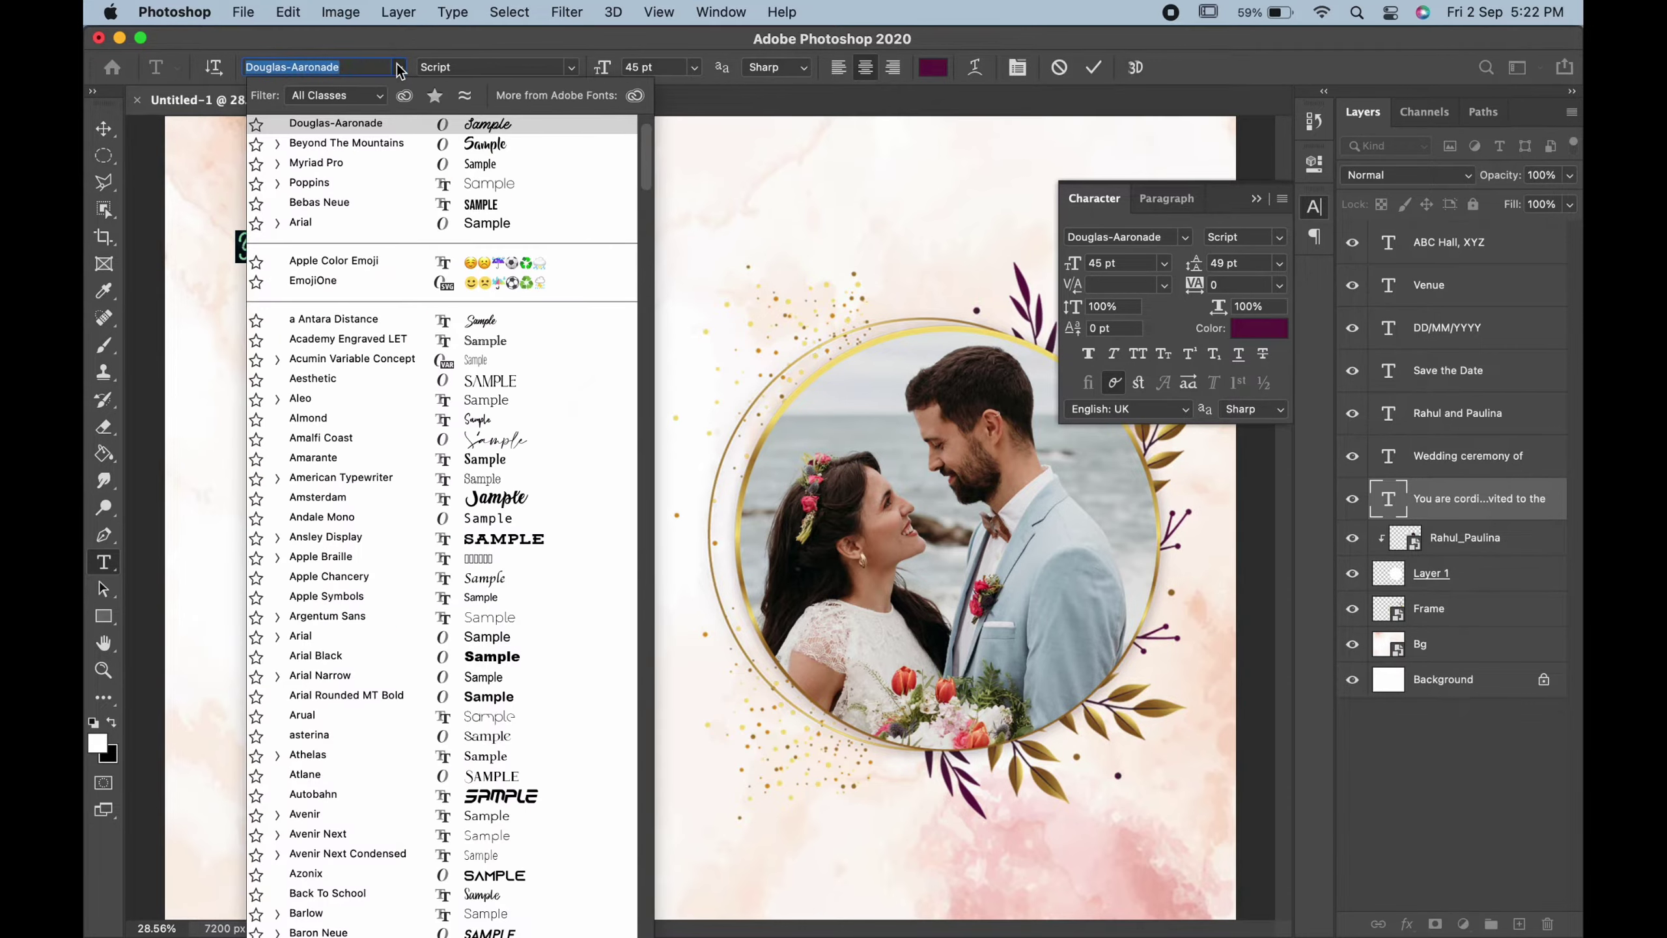
pyautogui.scroll(2, 370, 253)
pyautogui.click(368, 128)
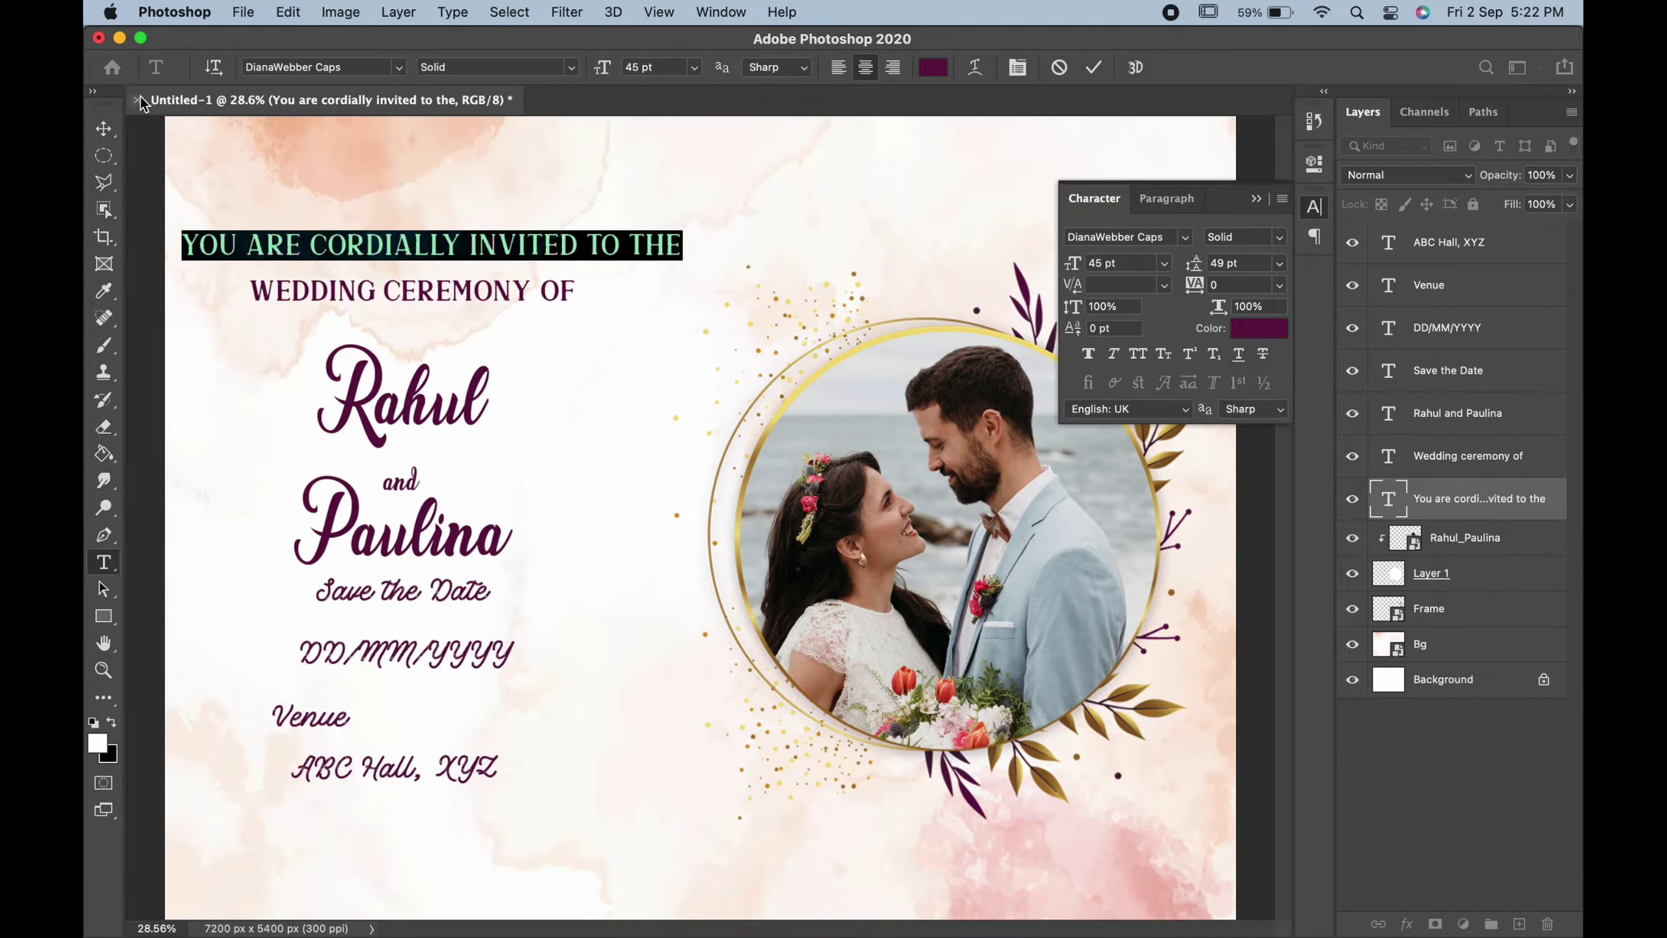
pyautogui.click(104, 129)
# Step: Change the font of the "You are cordially invited to the" line to Didot Regular
pyautogui.doubleClick(446, 250)
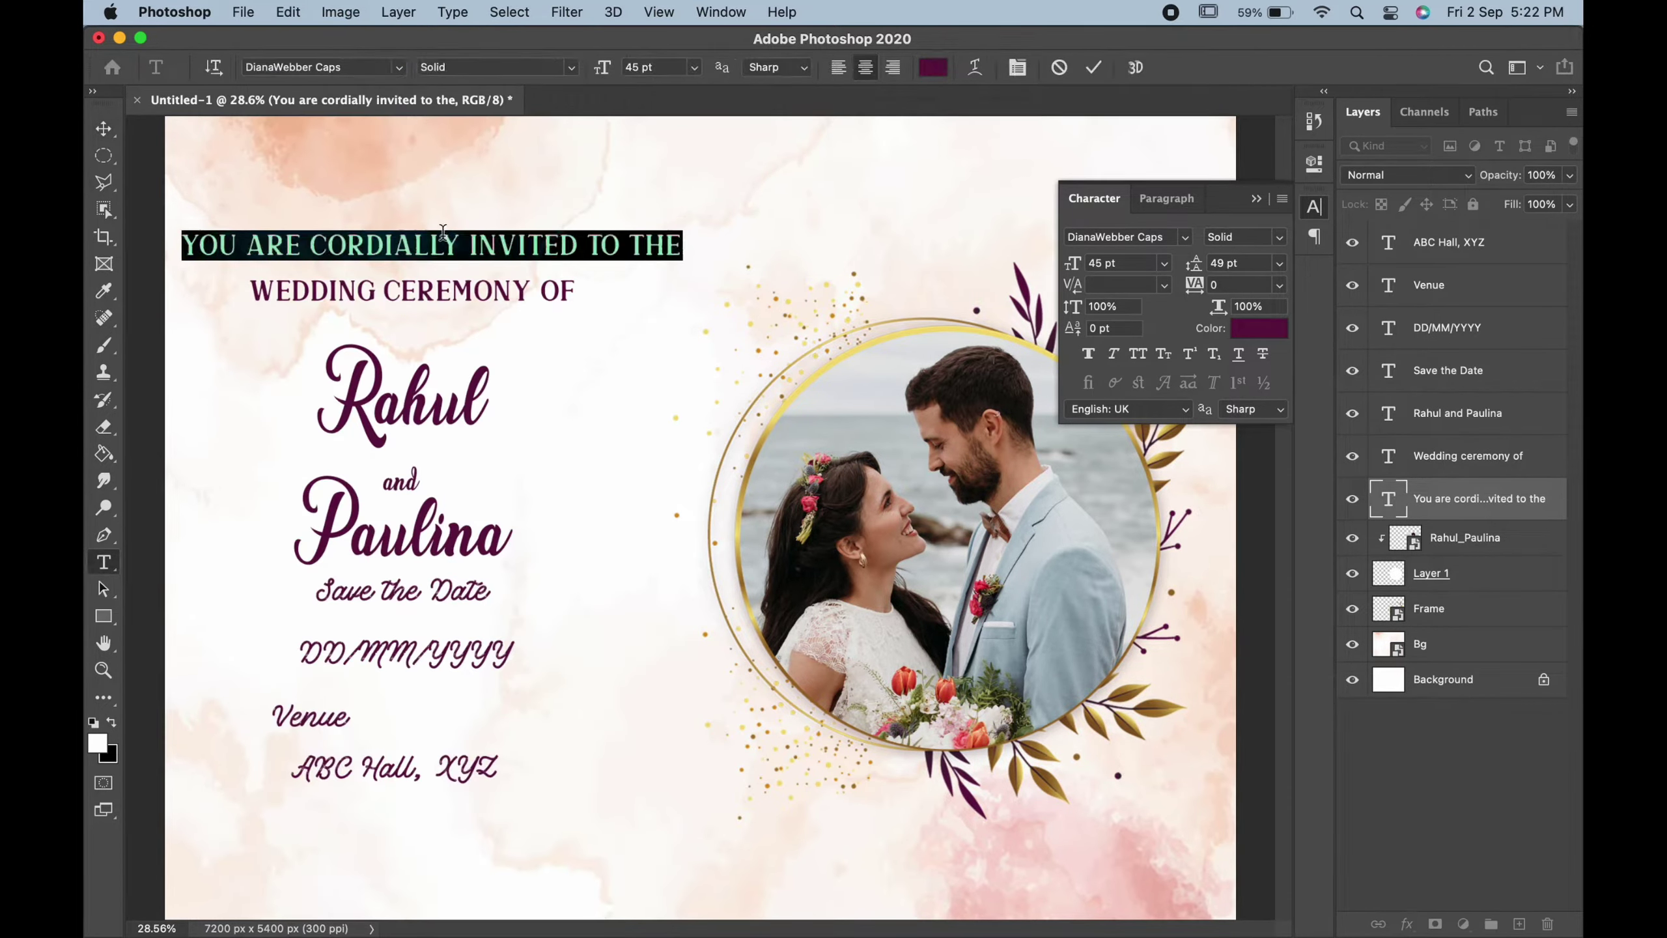
pyautogui.click(399, 67)
pyautogui.scroll(-15, 389, 665)
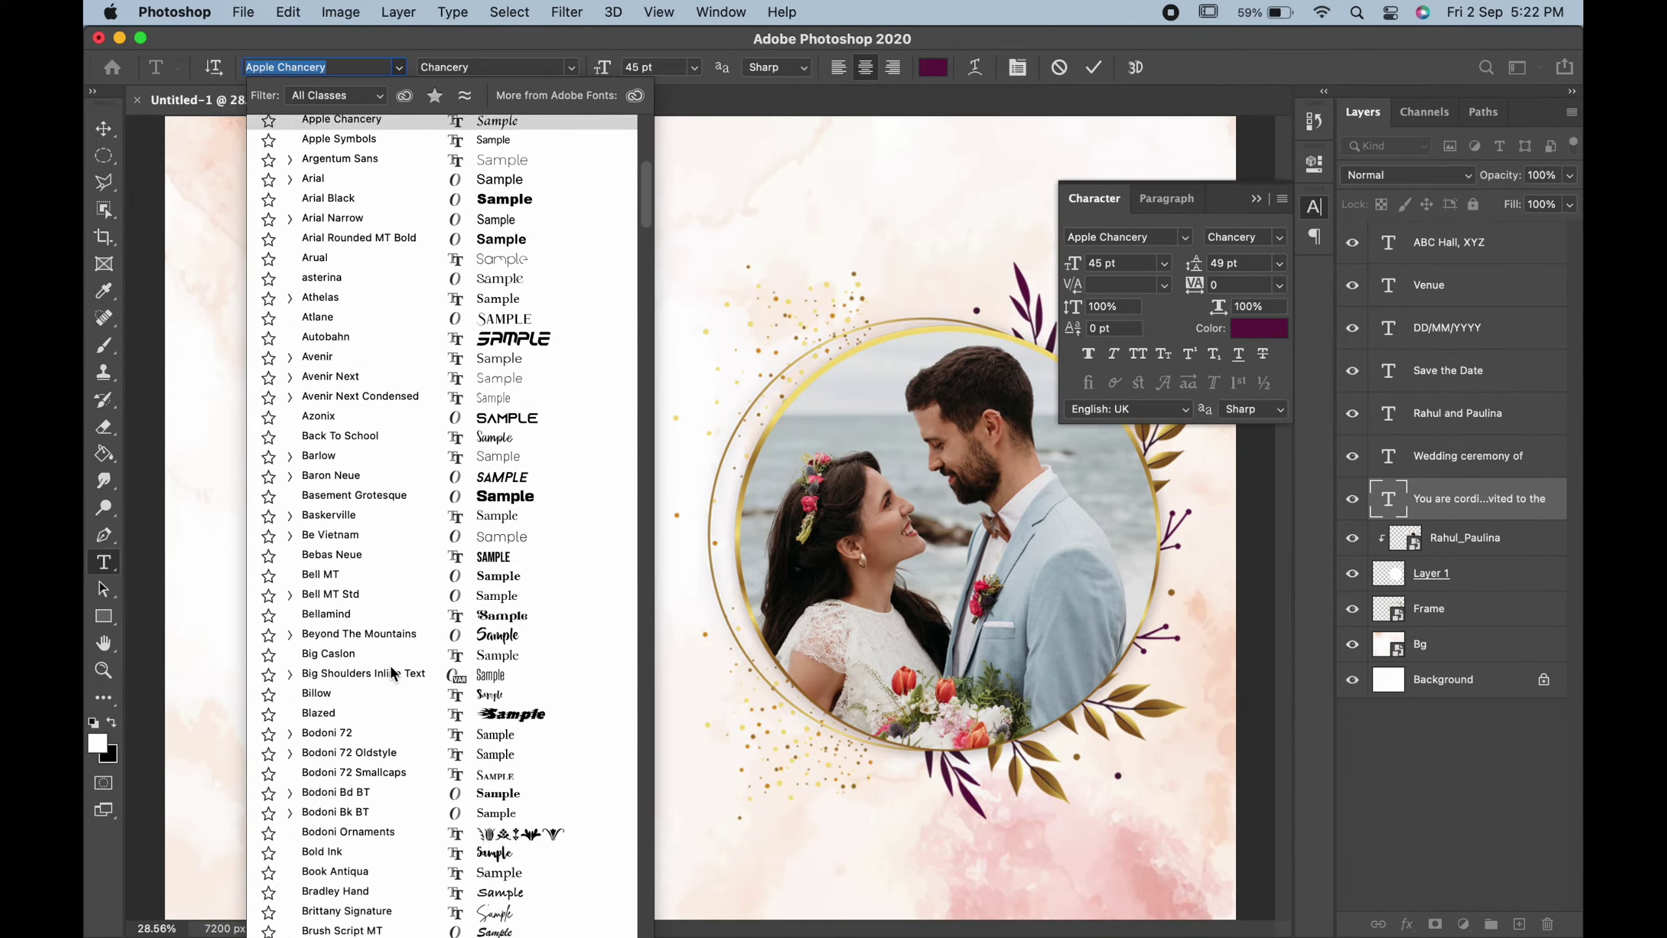
pyautogui.click(389, 640)
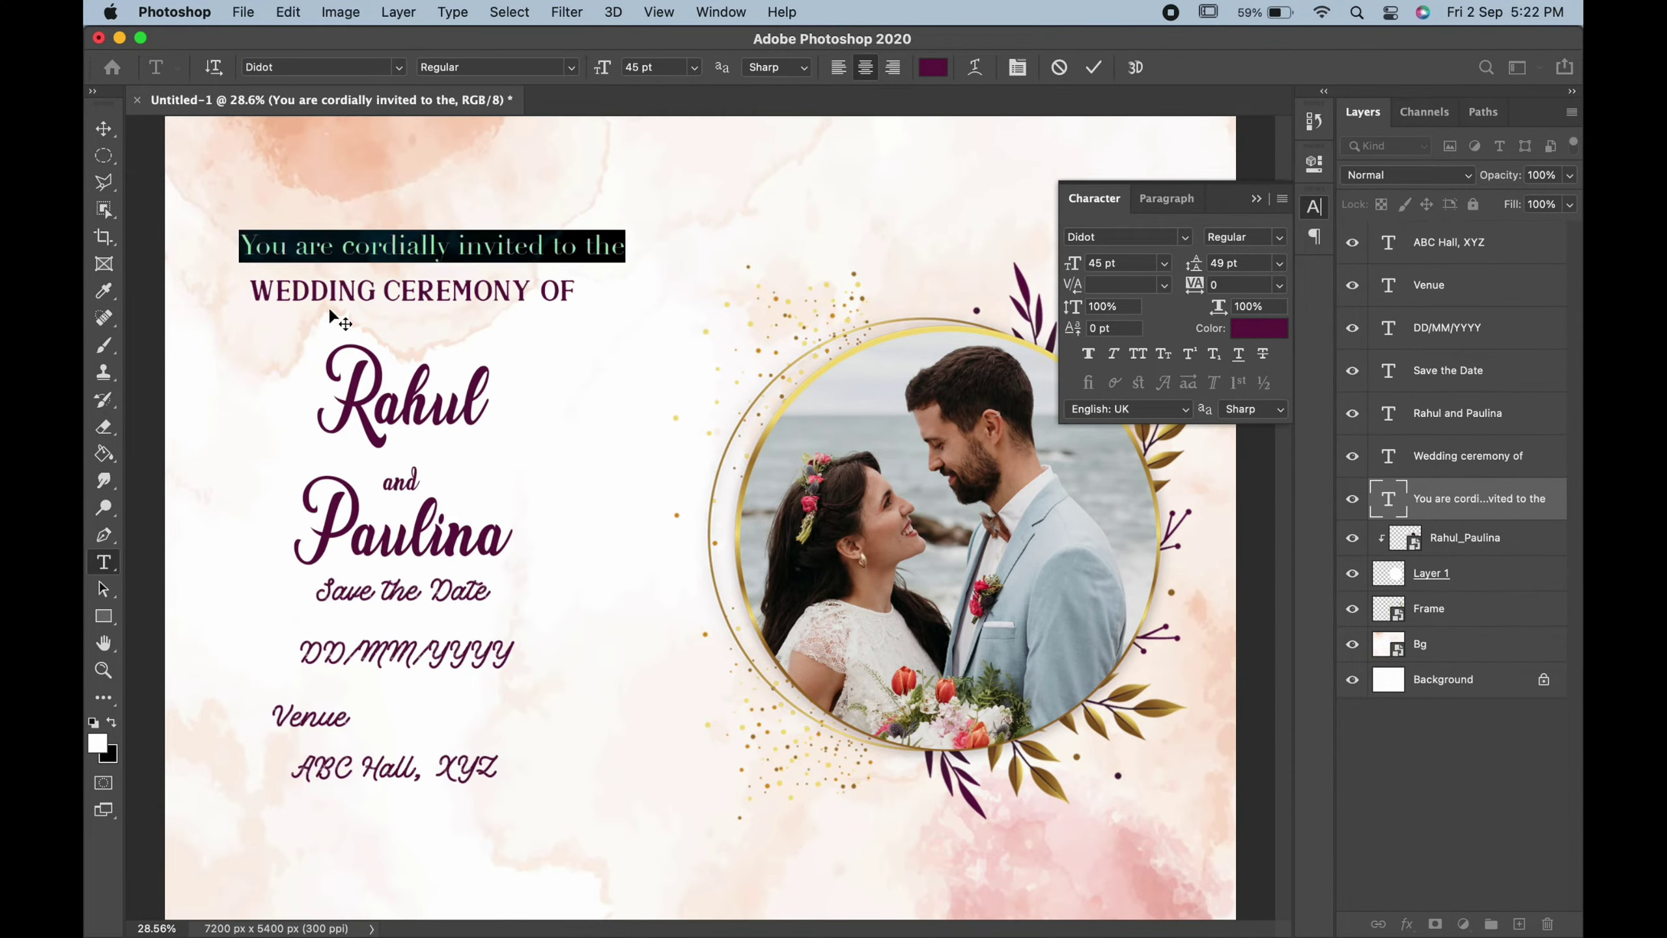
pyautogui.click(105, 130)
# Step: Change the font of the "Wedding ceremony of" line to Didot in the Bold style
pyautogui.doubleClick(383, 293)
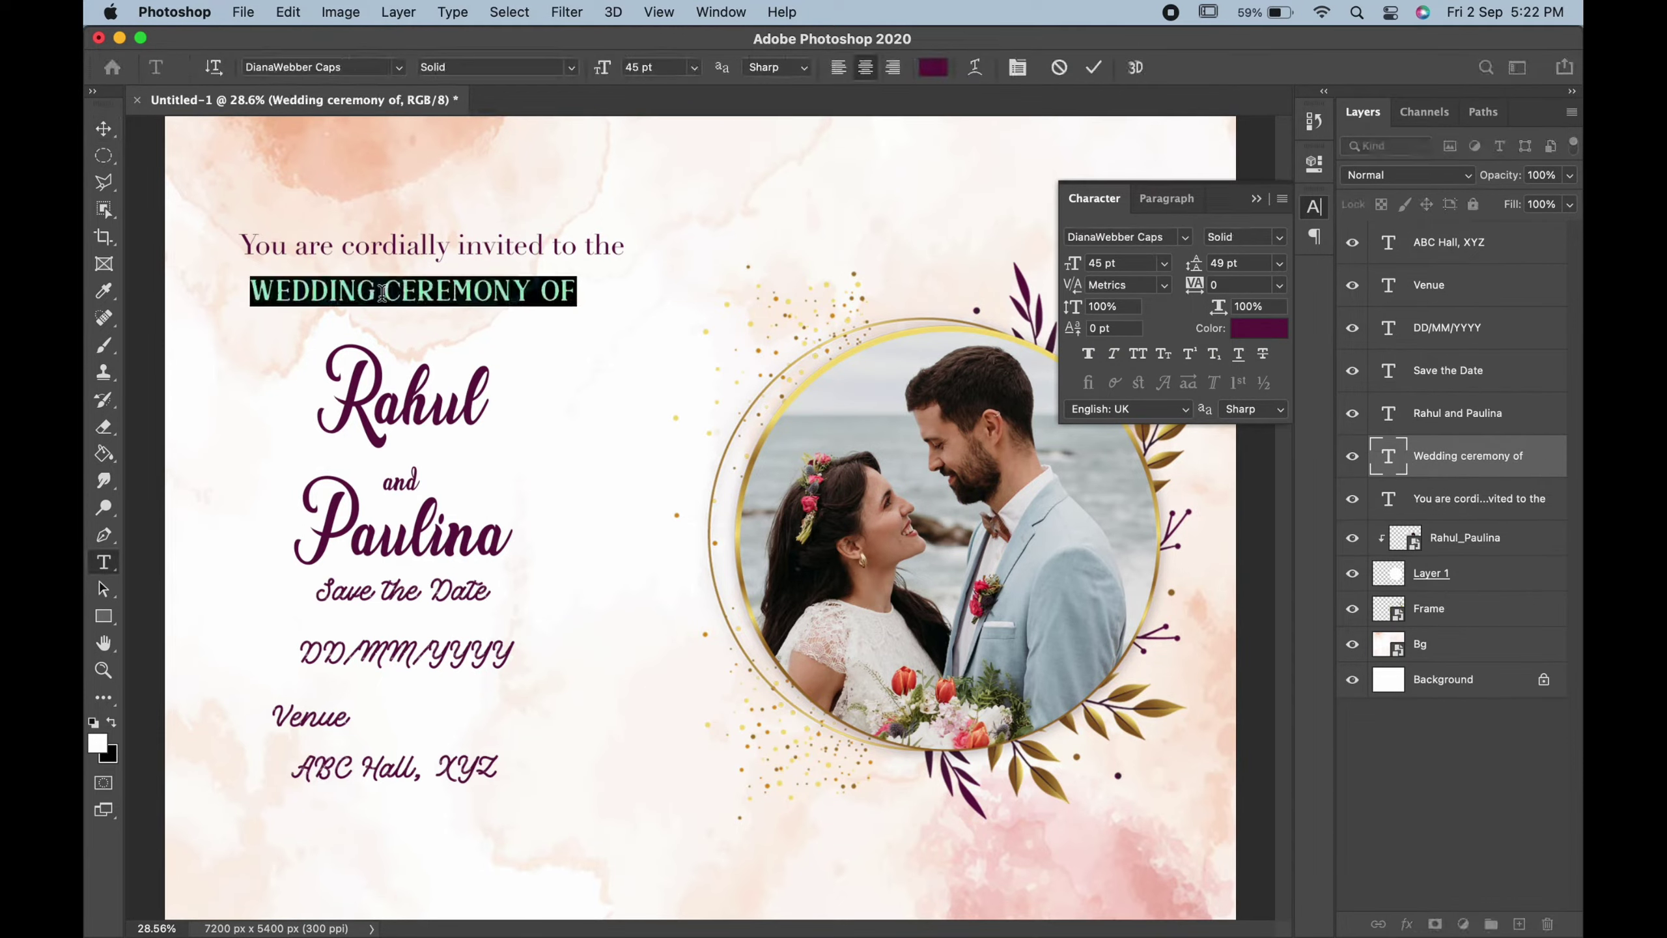
pyautogui.click(346, 68)
pyautogui.click(399, 68)
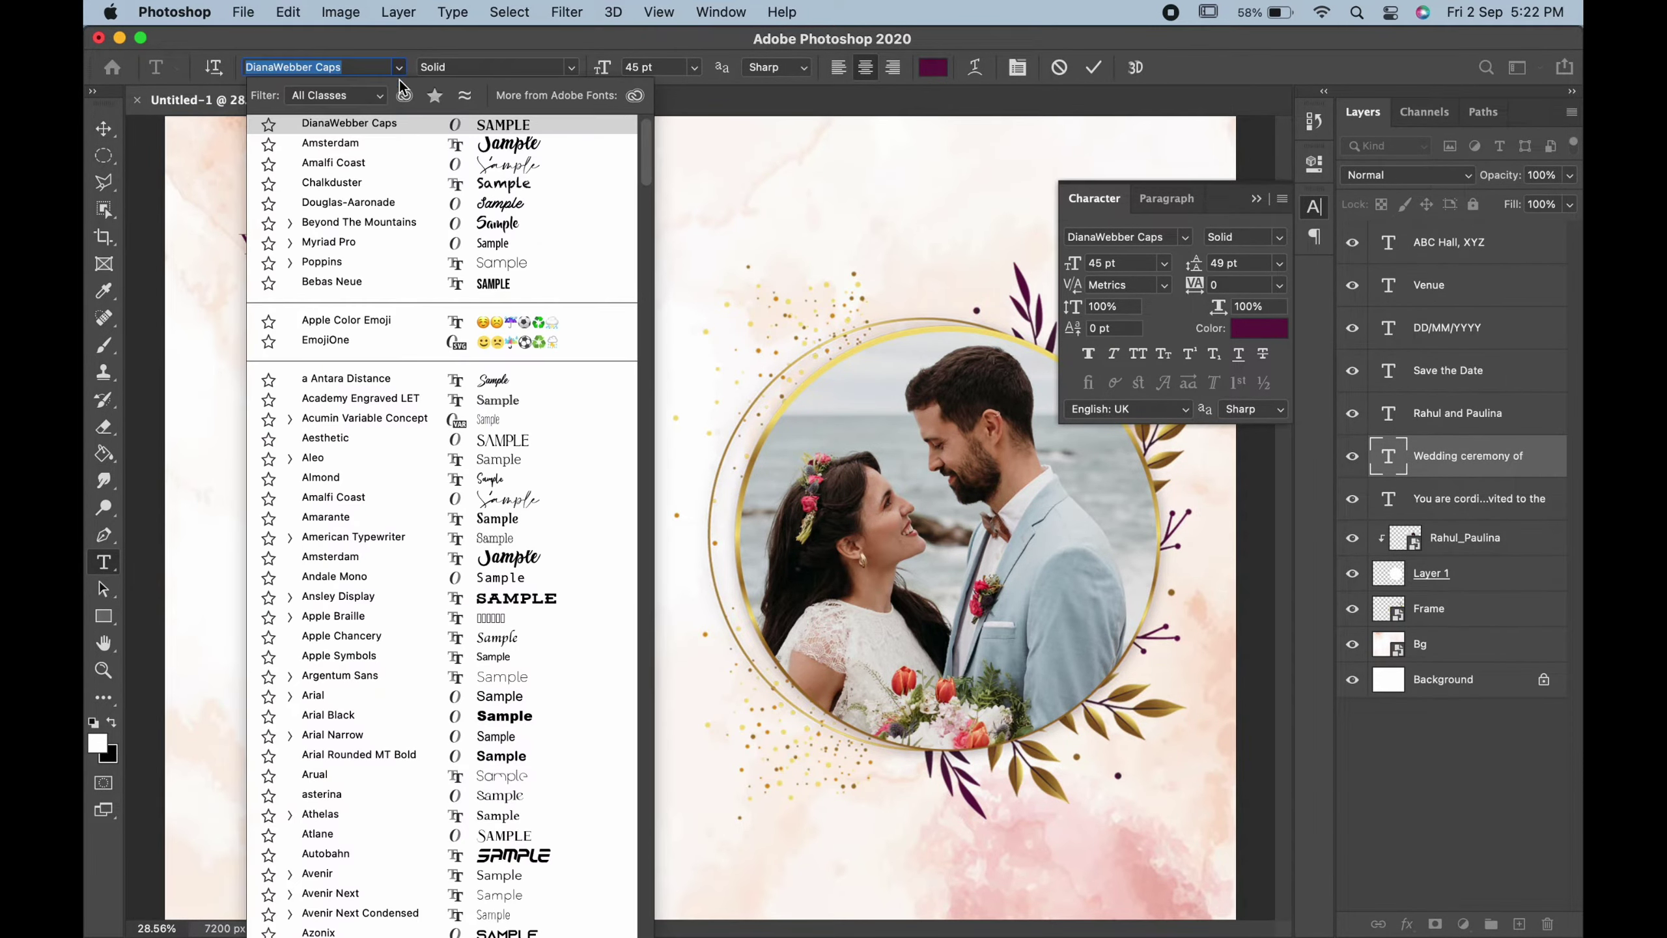
pyautogui.click(351, 132)
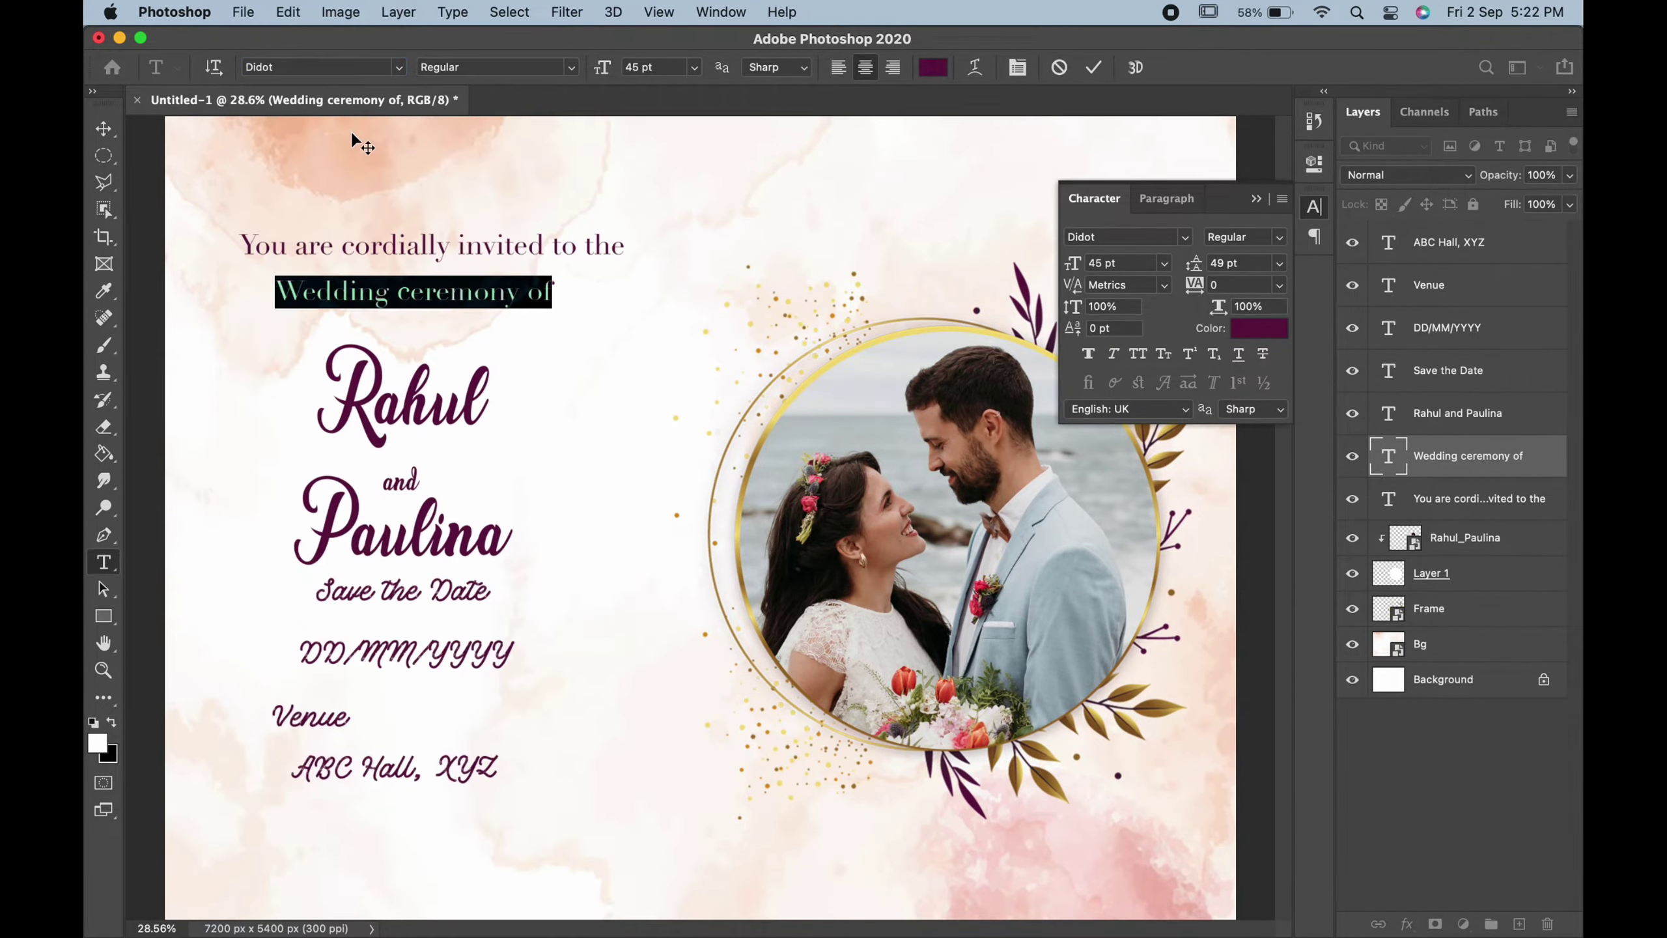
pyautogui.click(571, 68)
pyautogui.click(542, 92)
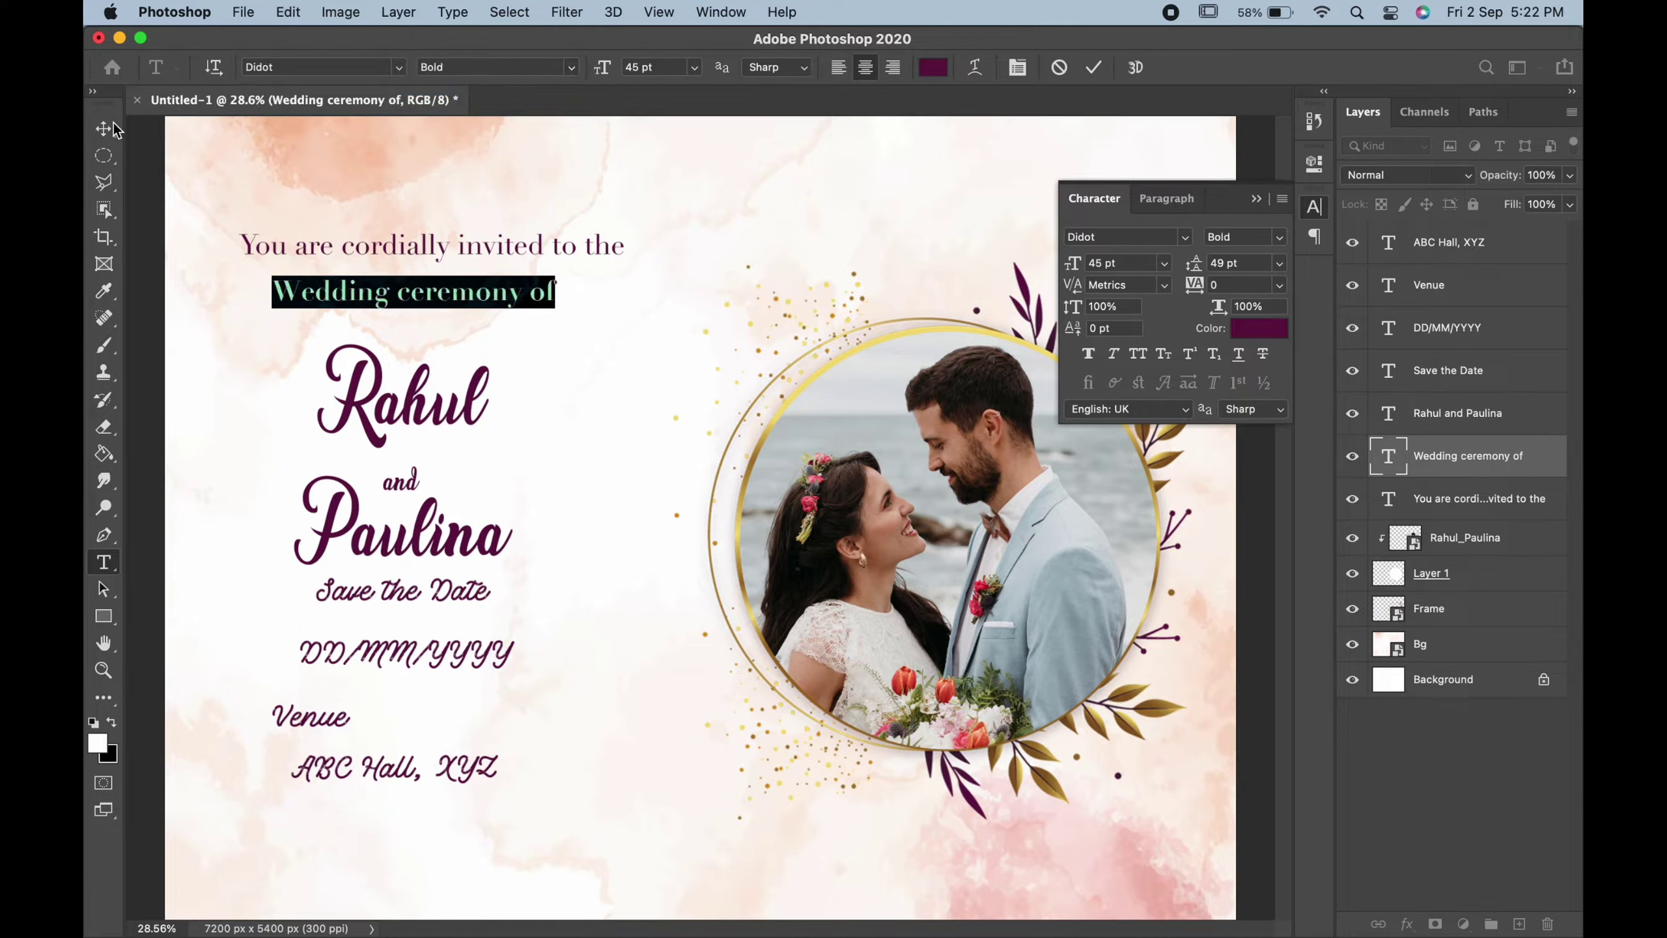
pyautogui.click(105, 129)
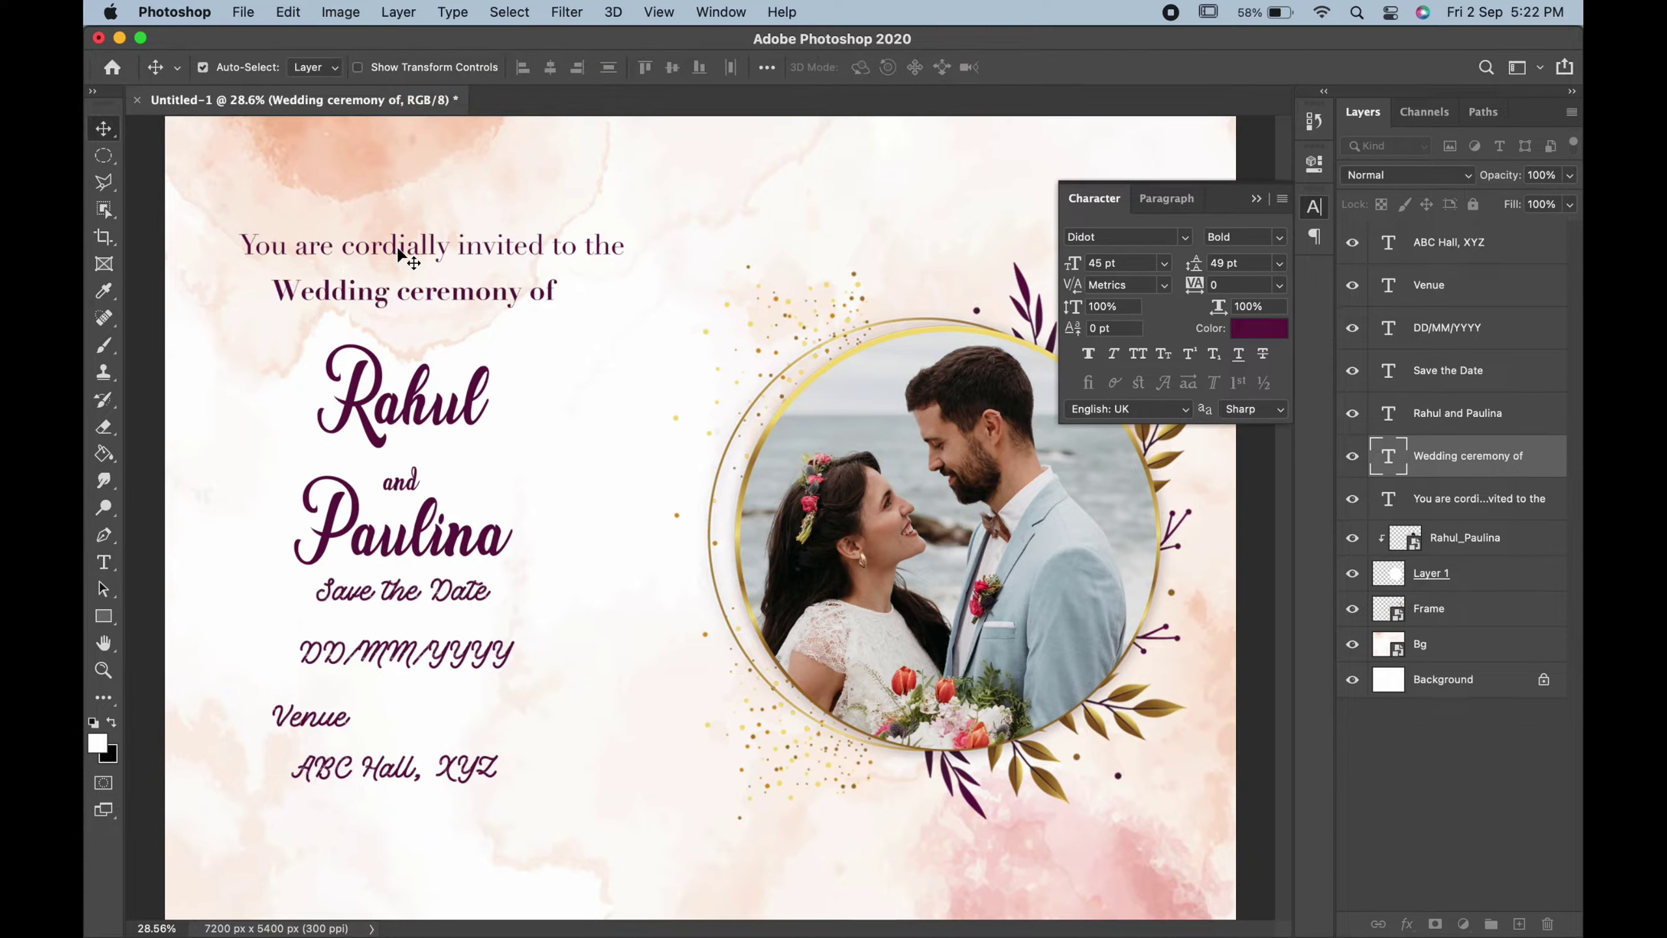
# Step: Nudge the two opening lines down and capitalise "Ceremony" in the "Wedding Ceremony of" line
pyautogui.moveTo(399, 256); pyautogui.dragTo(414, 294)
pyautogui.doubleClick(425, 297)
pyautogui.write('C')
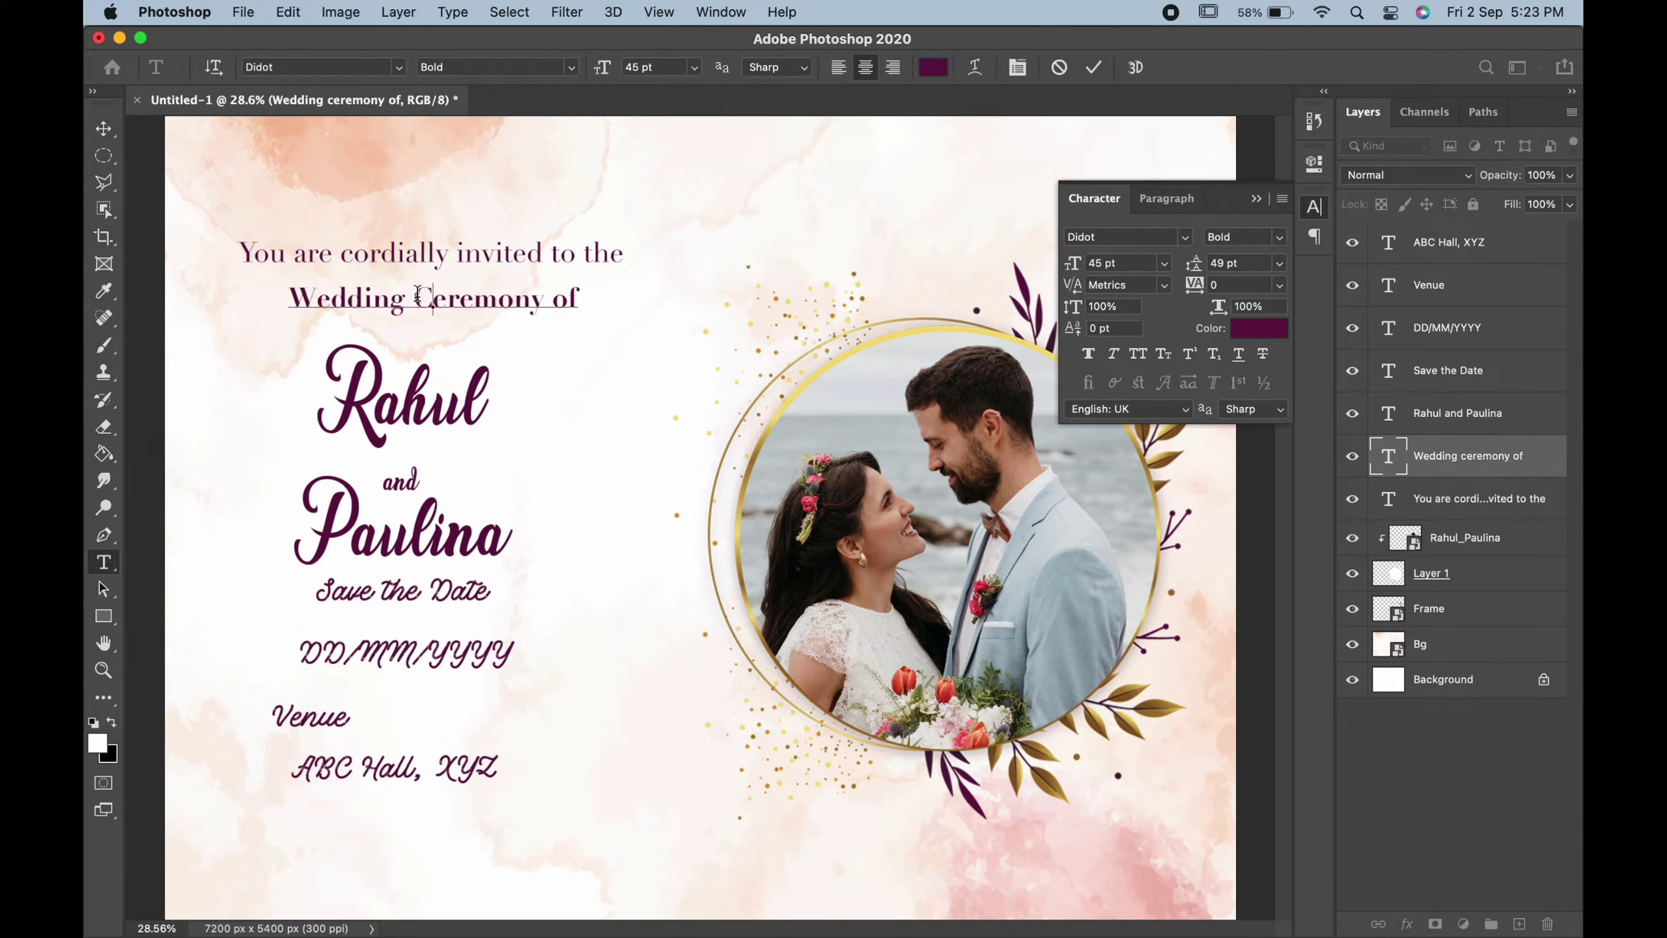
pyautogui.click(116, 129)
# Step: Centre the couple's names, "Save the Date" and "DD/MM/YYYY" under the opening lines, moving the date lines lower
pyautogui.moveTo(418, 394); pyautogui.dragTo(439, 395)
pyautogui.moveTo(433, 648); pyautogui.dragTo(466, 672)
pyautogui.moveTo(453, 593); pyautogui.dragTo(478, 631)
# Step: Change the font of the "Save the Date" line to Didot Regular
pyautogui.doubleClick(478, 631)
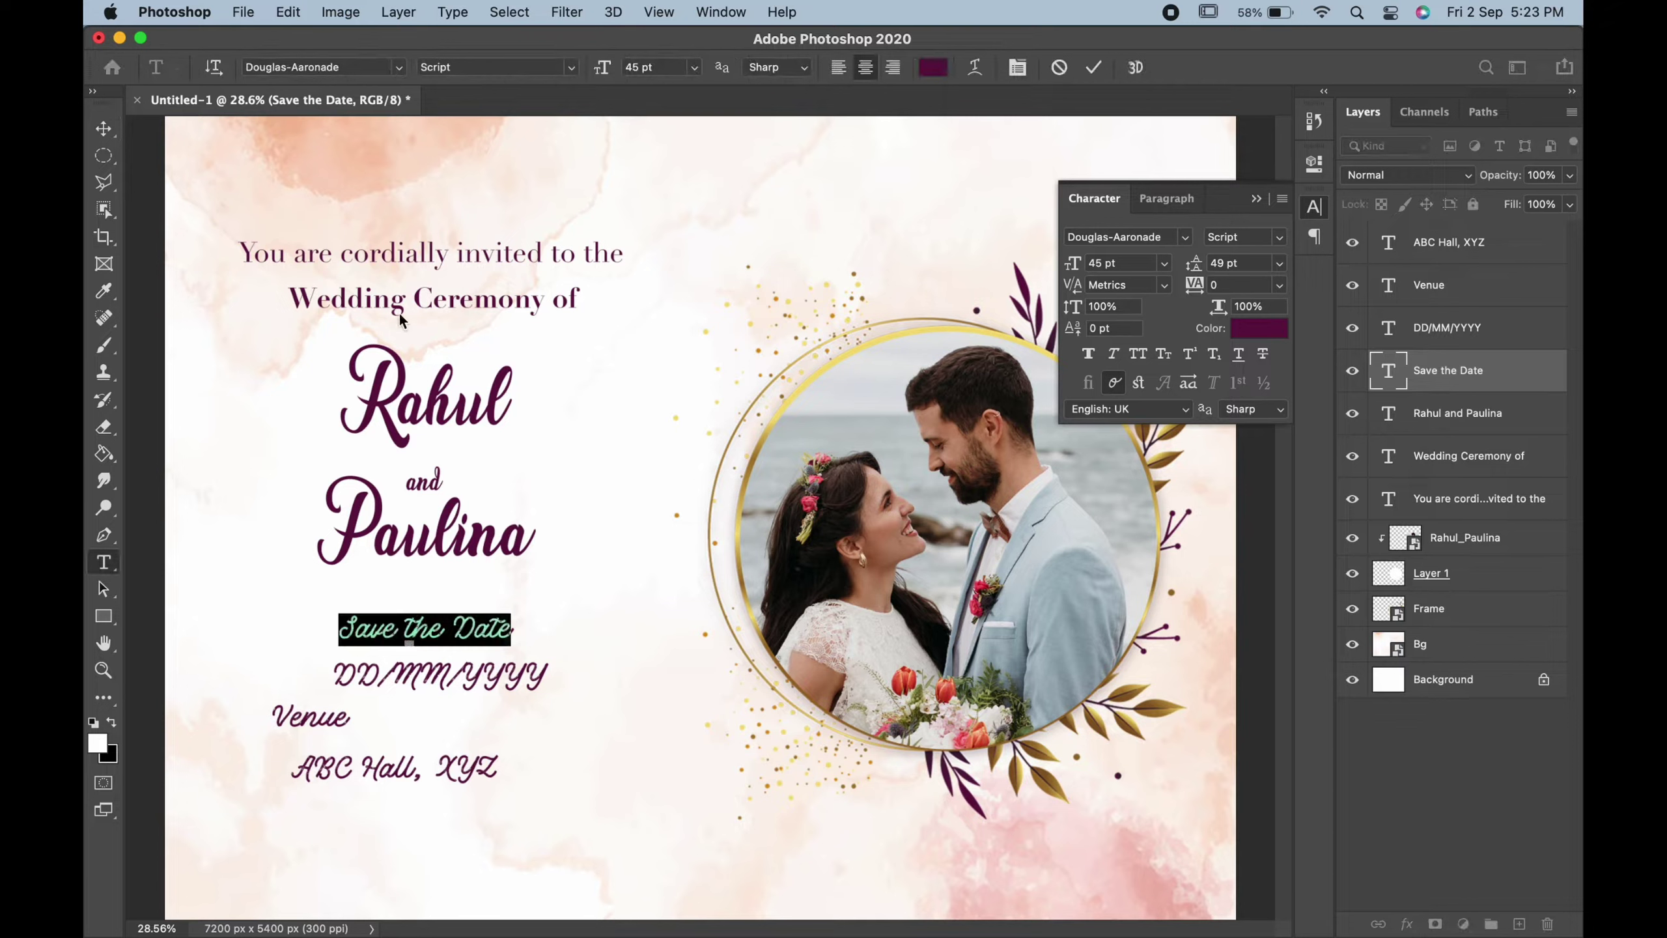
pyautogui.click(398, 68)
pyautogui.click(360, 129)
pyautogui.click(103, 129)
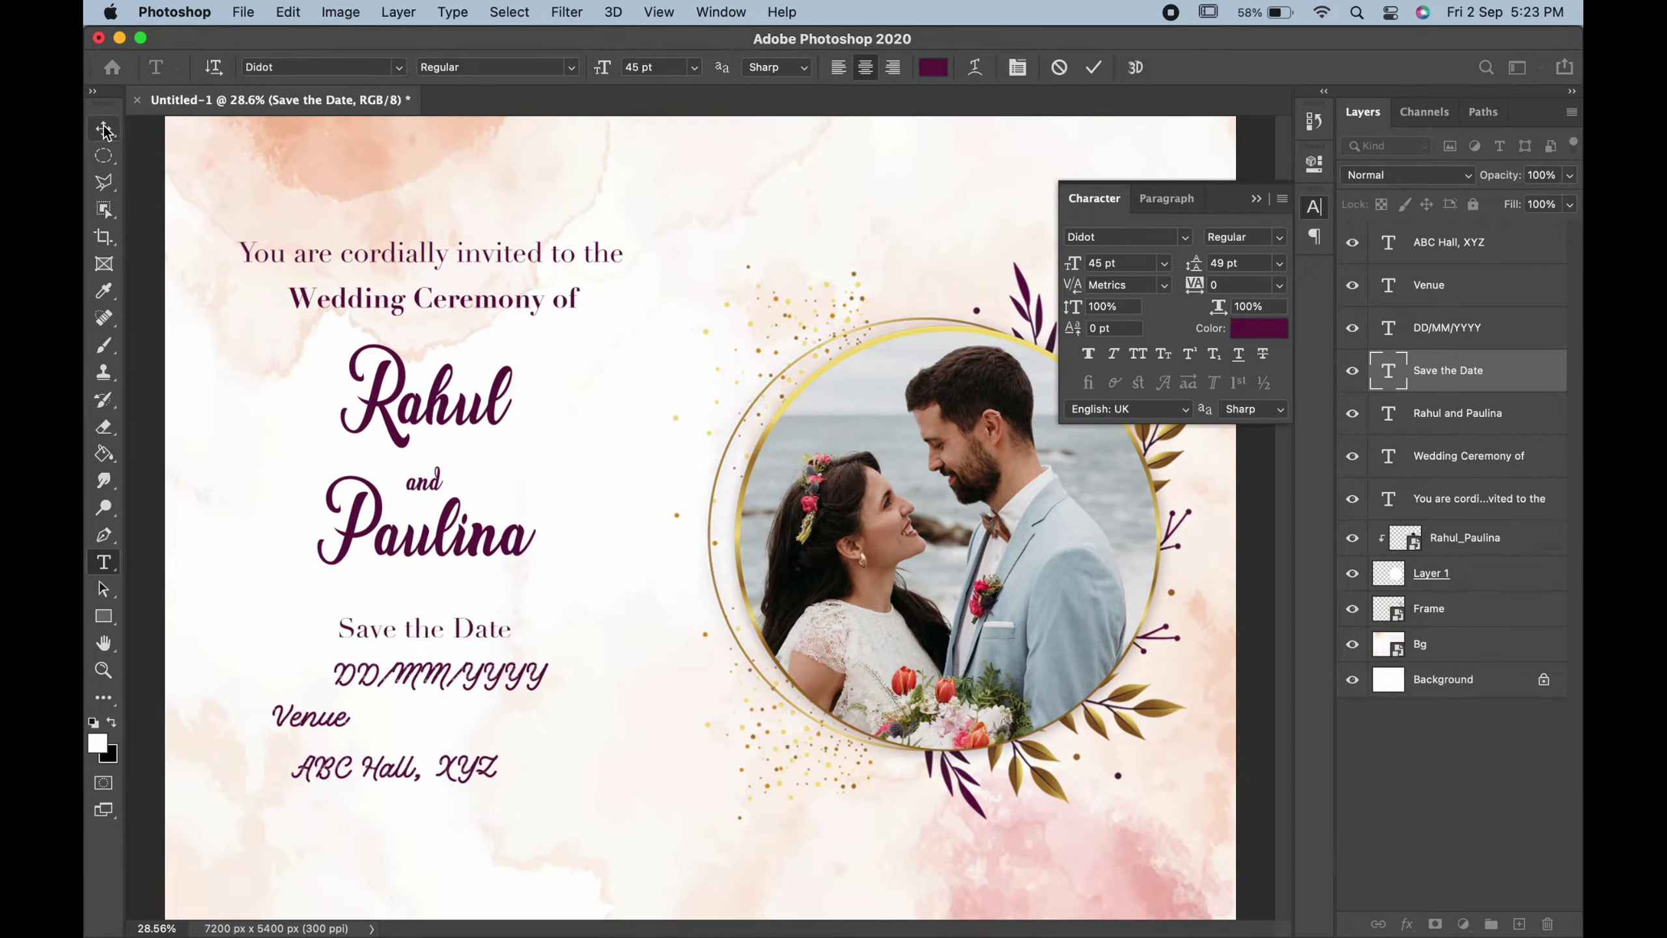
# Step: Change the font of the "DD/MM/YYYY" line to Didot Regular
pyautogui.doubleClick(396, 672)
pyautogui.click(360, 73)
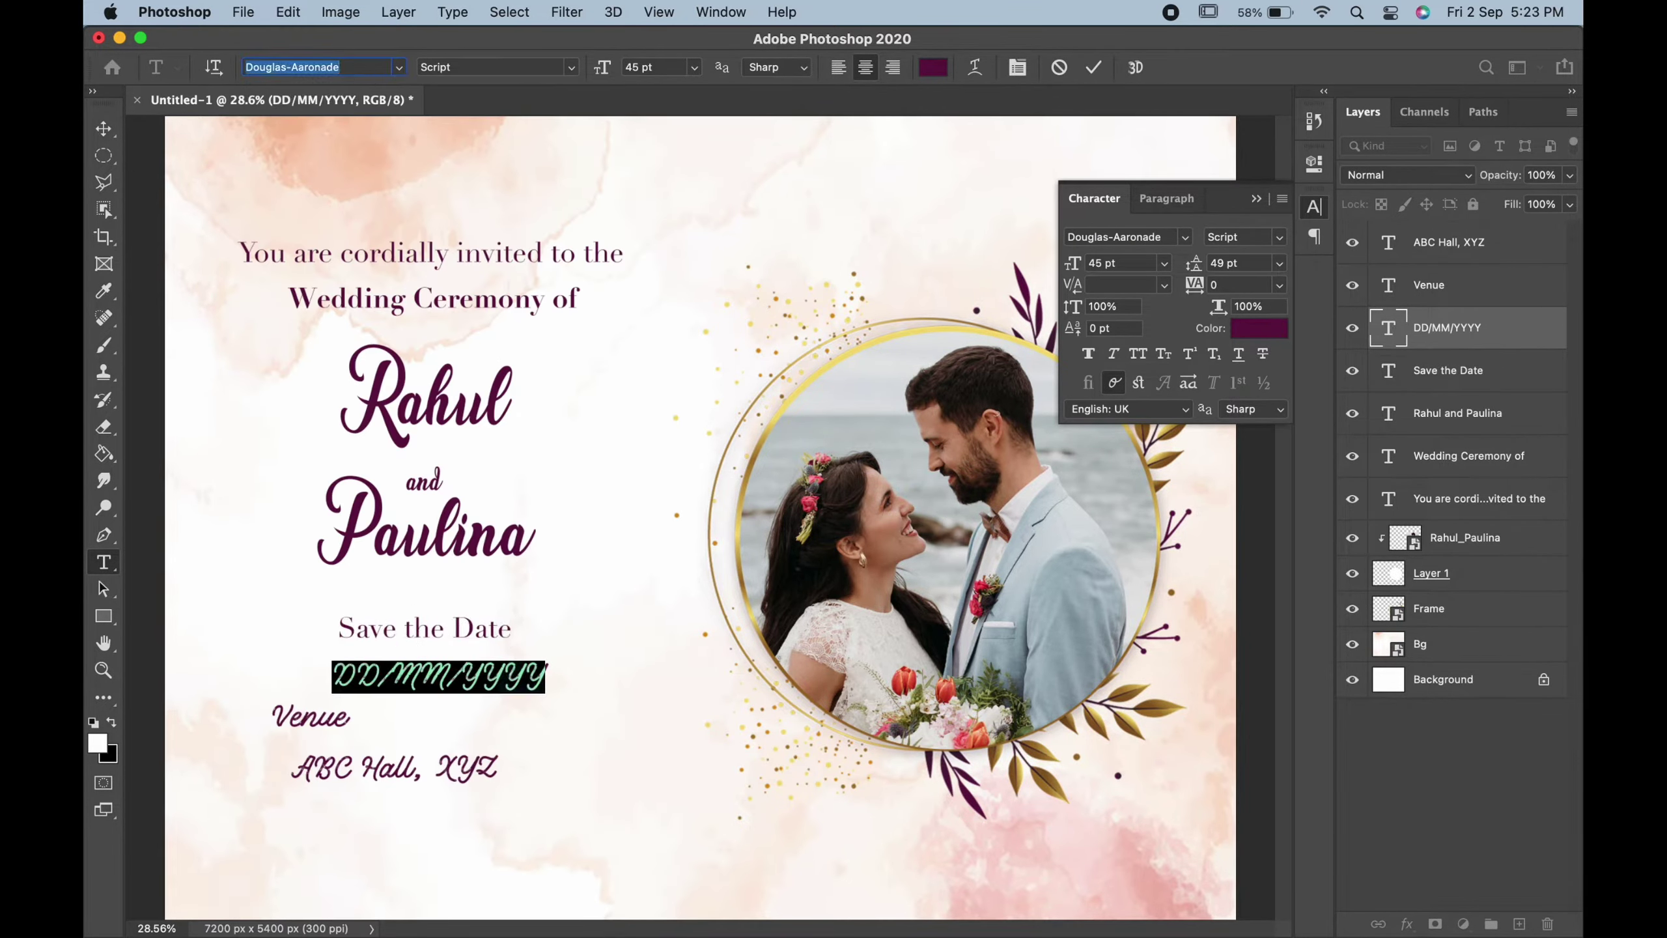
pyautogui.press('BackSpace')
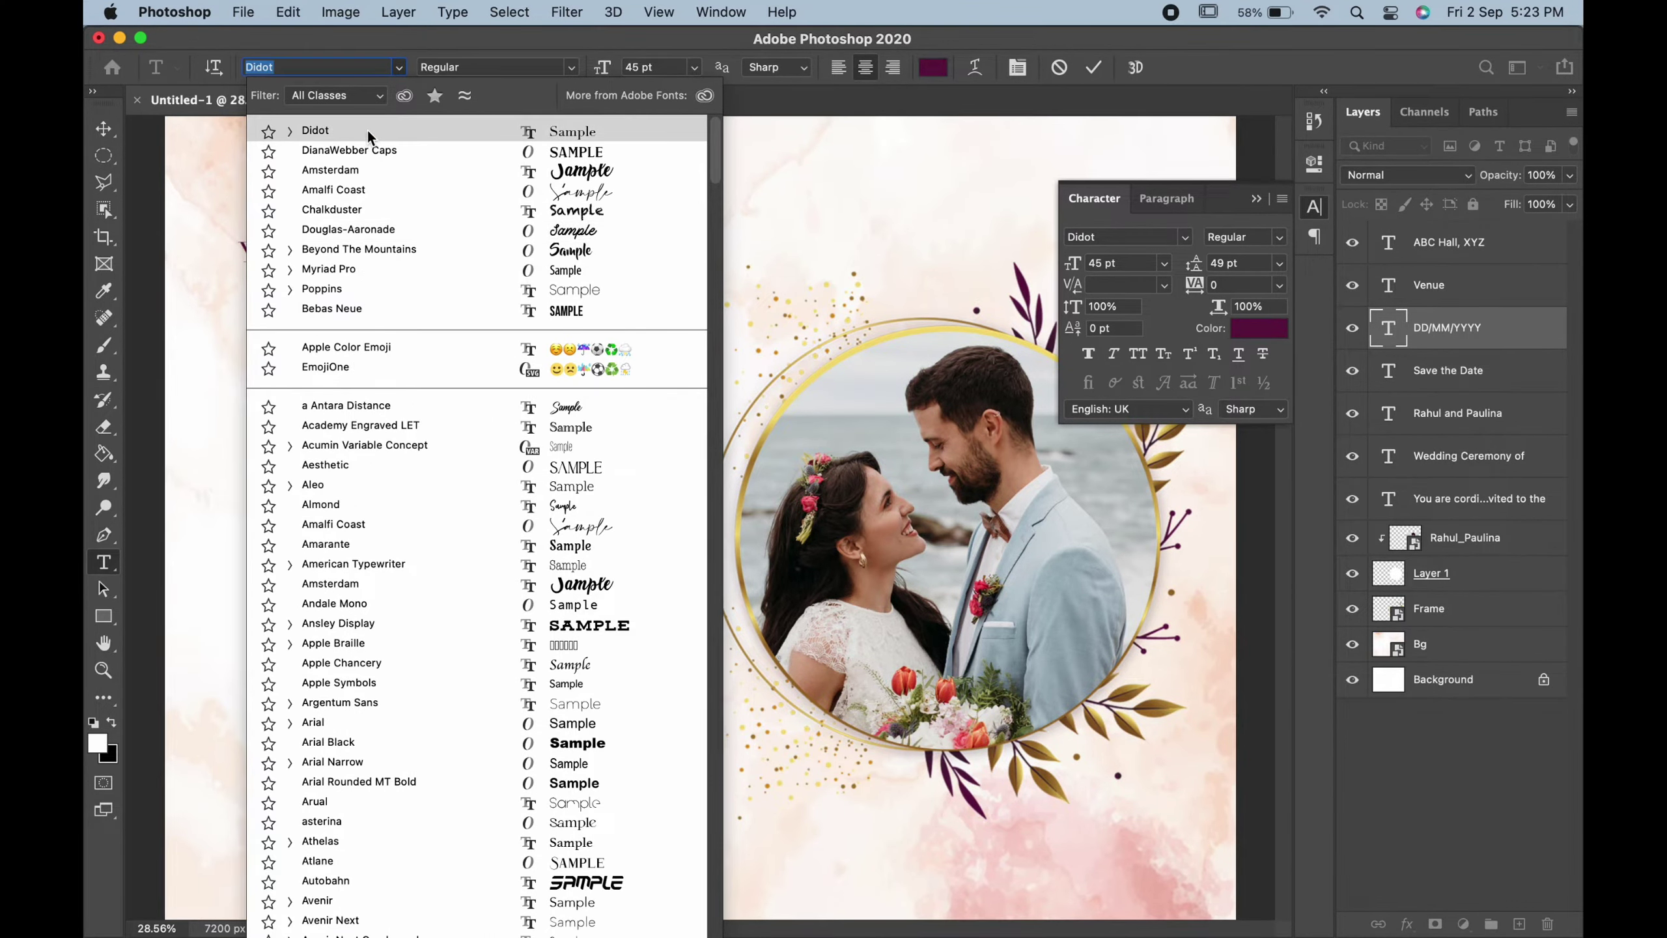
pyautogui.click(367, 130)
pyautogui.click(103, 129)
# Step: Move "Venue" and "ABC Hall, XYZ" down and centre them below the date, and set "Venue" in Didot Regular
pyautogui.moveTo(330, 734); pyautogui.dragTo(454, 821)
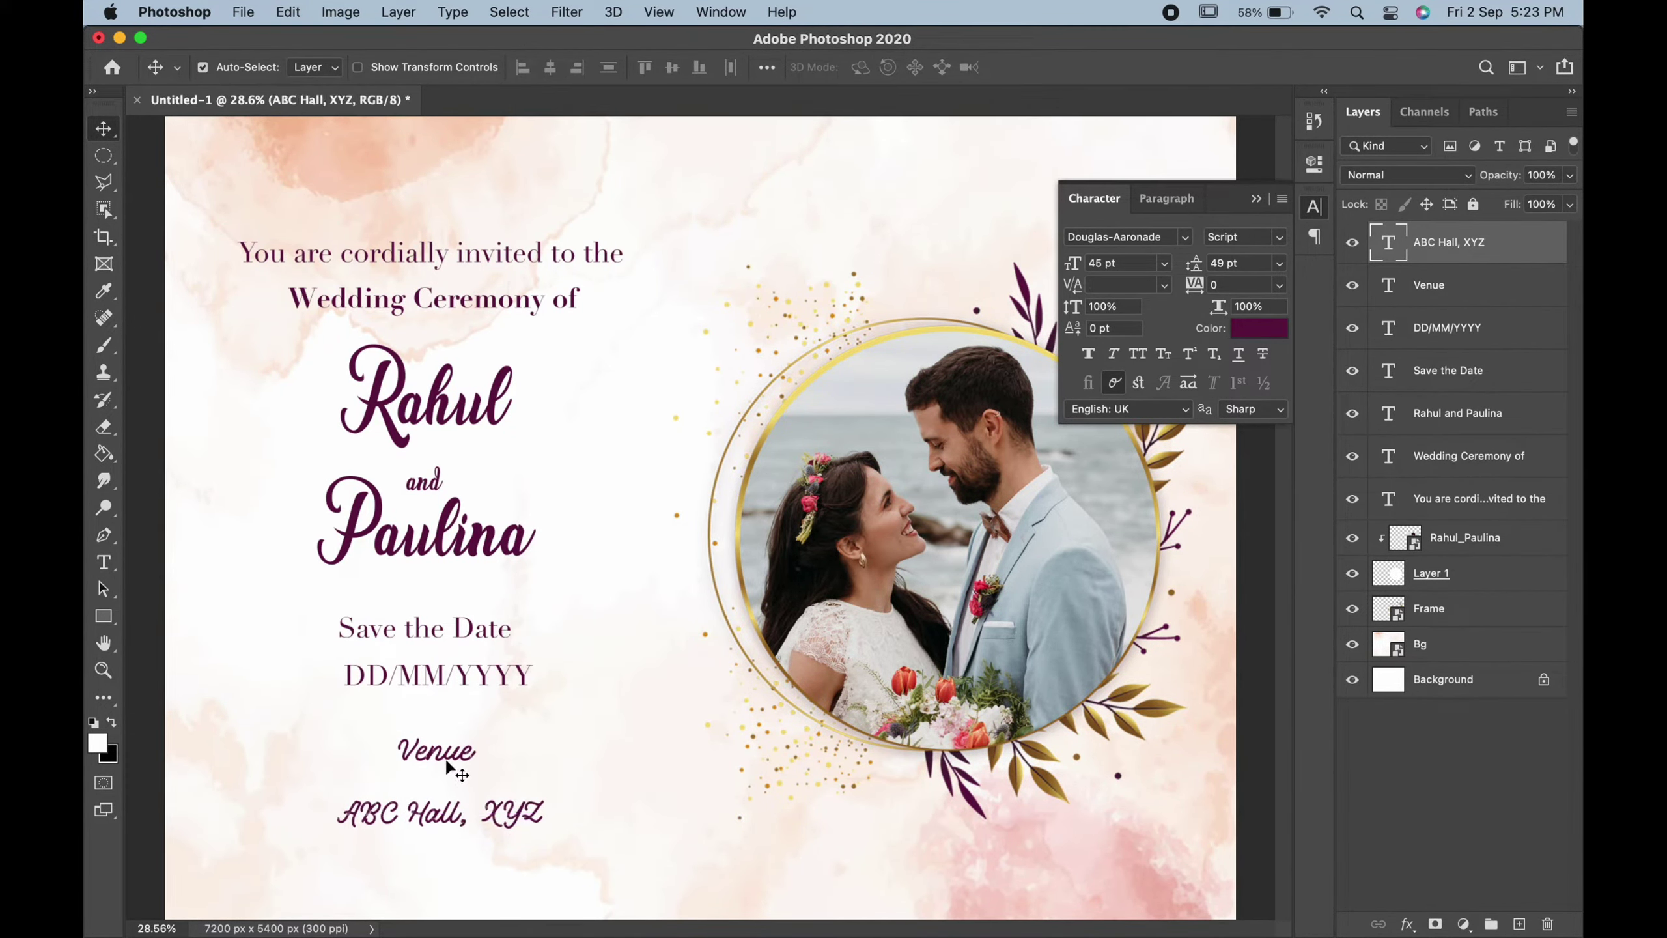
pyautogui.doubleClick(444, 753)
pyautogui.click(400, 73)
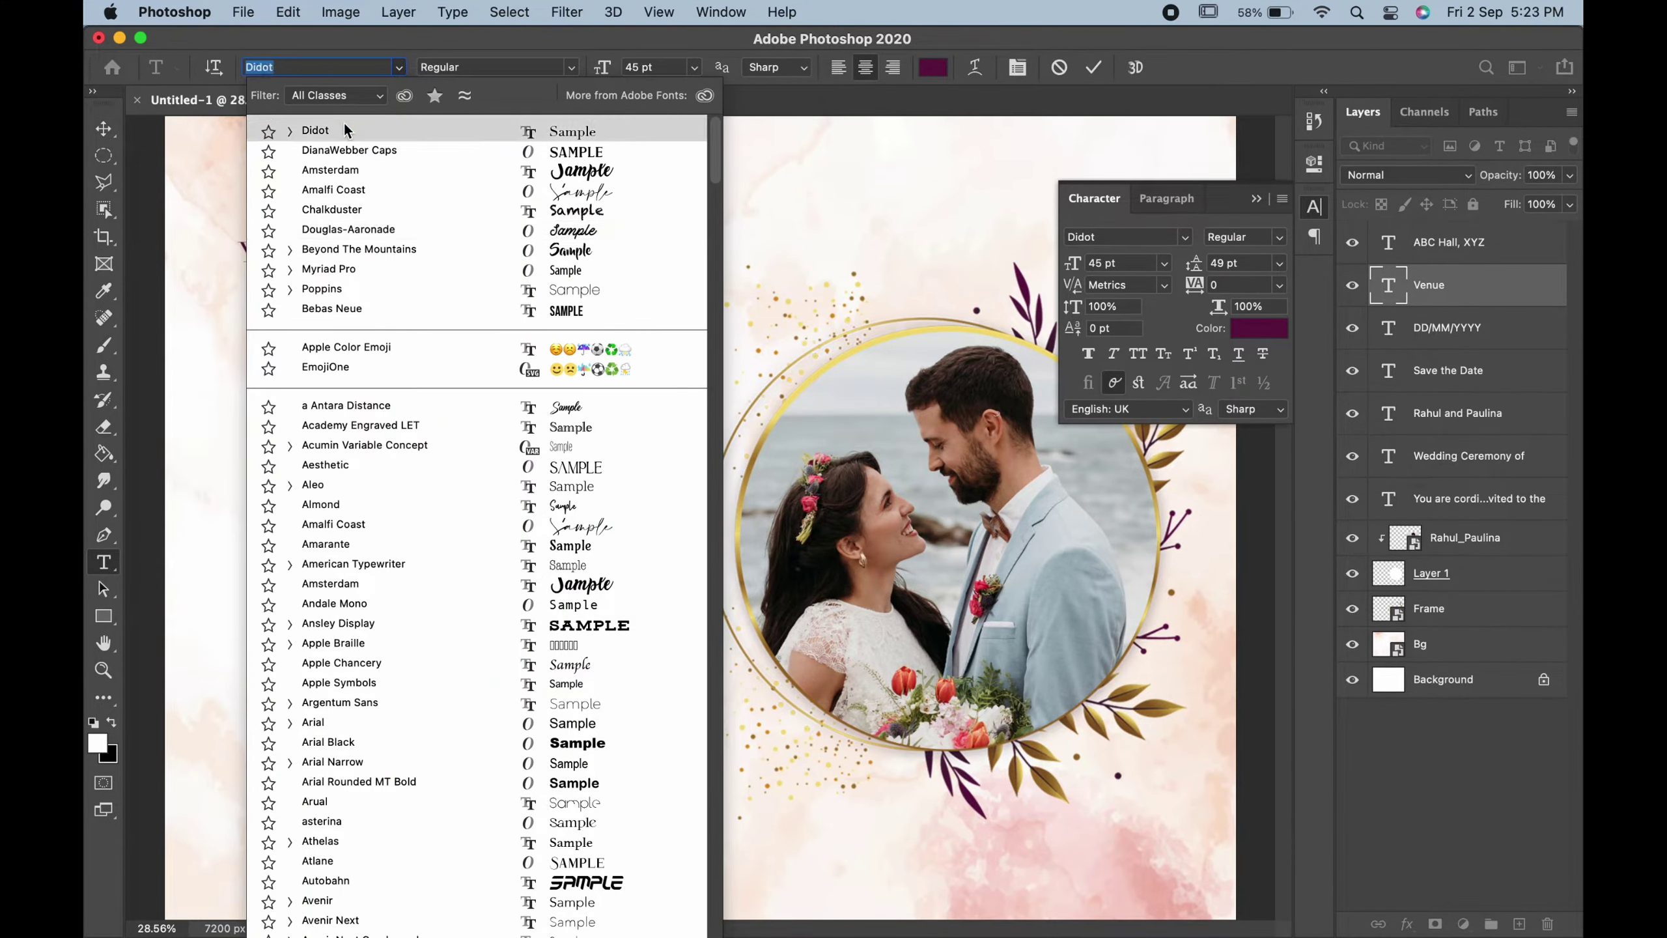
pyautogui.click(344, 123)
pyautogui.click(103, 129)
# Step: Change the font of the "ABC Hall, XYZ" line to Didot Regular
pyautogui.click(437, 817)
pyautogui.doubleClick(437, 817)
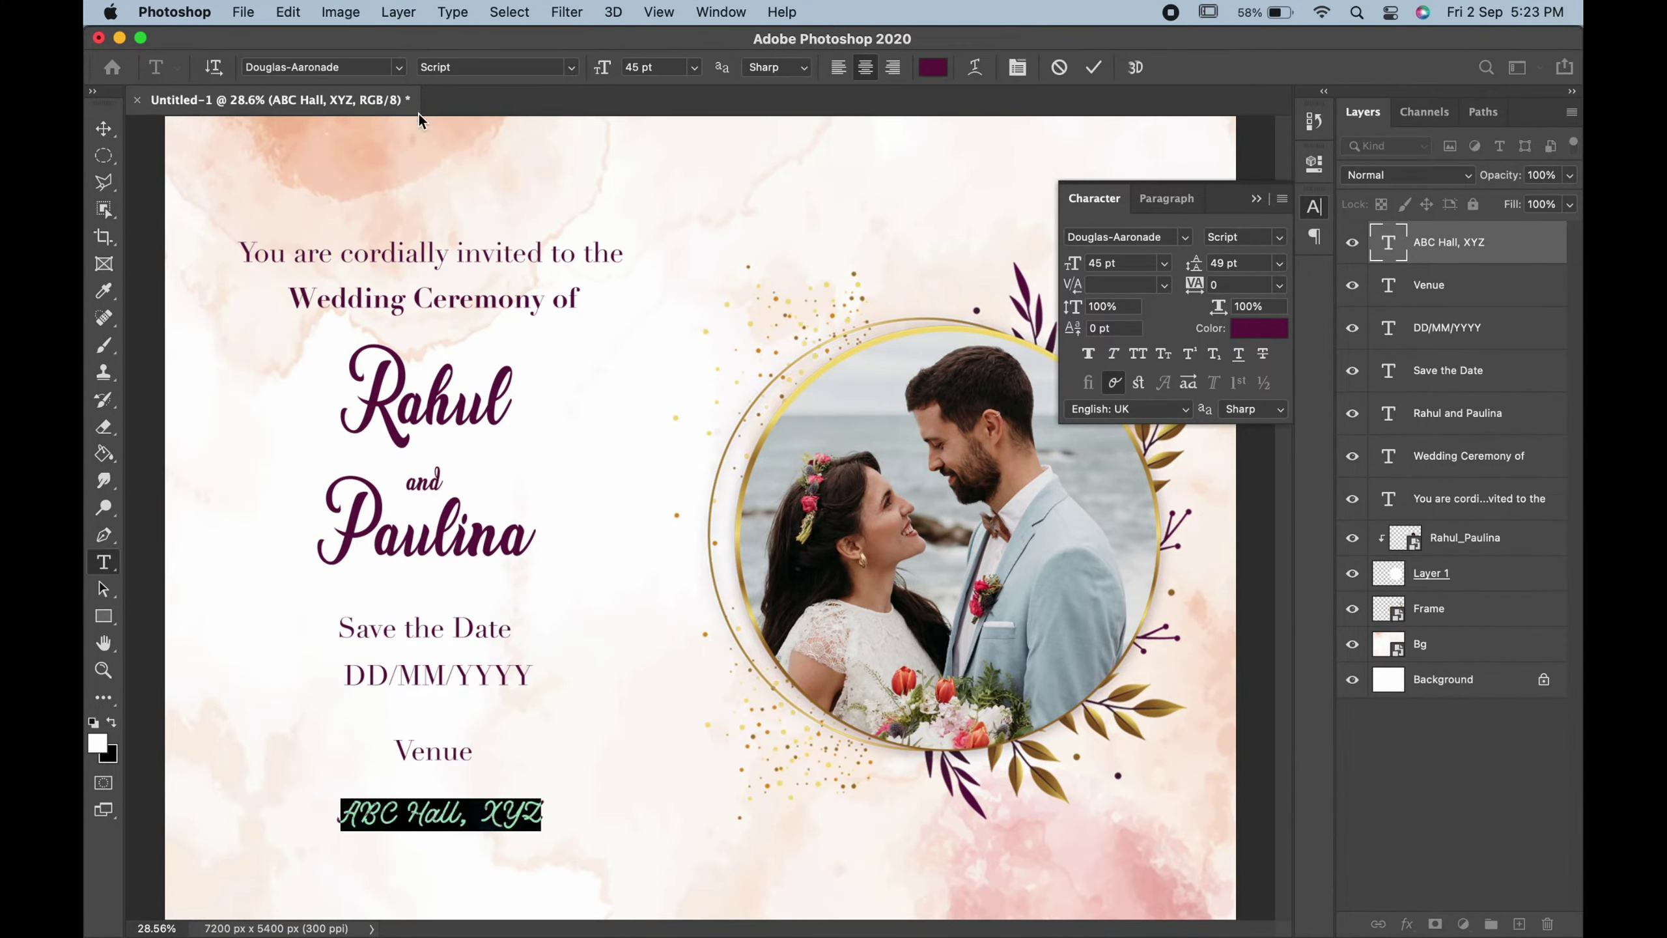
pyautogui.click(400, 67)
pyautogui.click(370, 130)
pyautogui.click(103, 129)
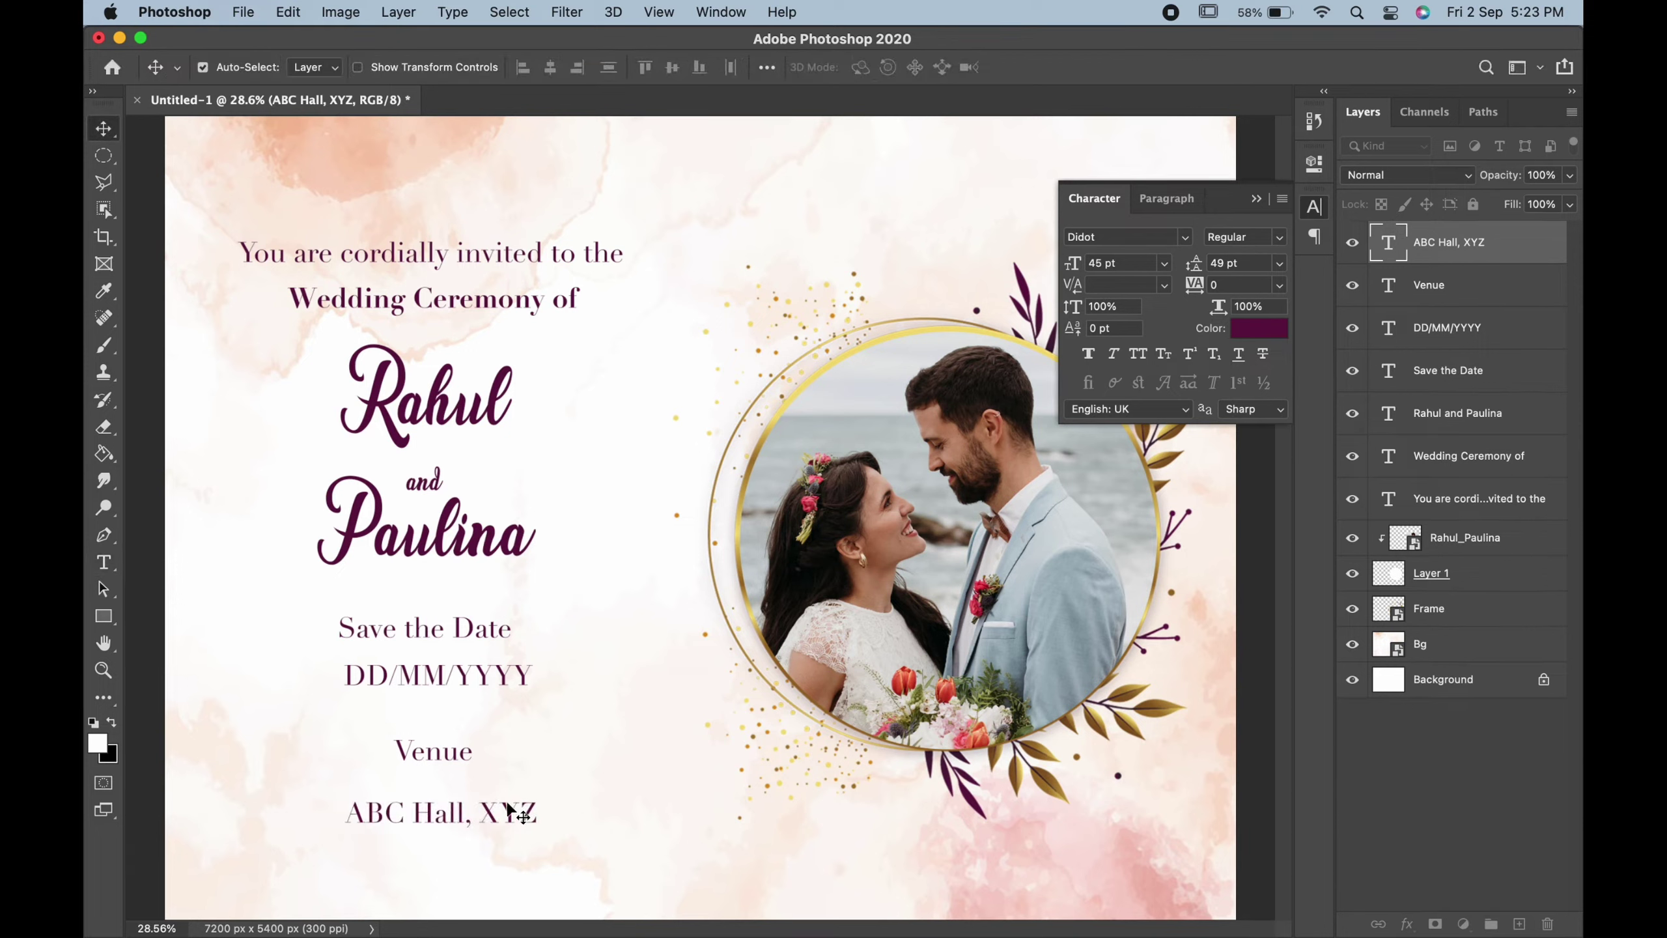
# Step: Move the date and venue lines down, pairing "Save the Date" with "DD/MM/YYYY" and "Venue" with "ABC Hall, XYZ" at matching spacing
pyautogui.moveTo(429, 829); pyautogui.dragTo(433, 848)
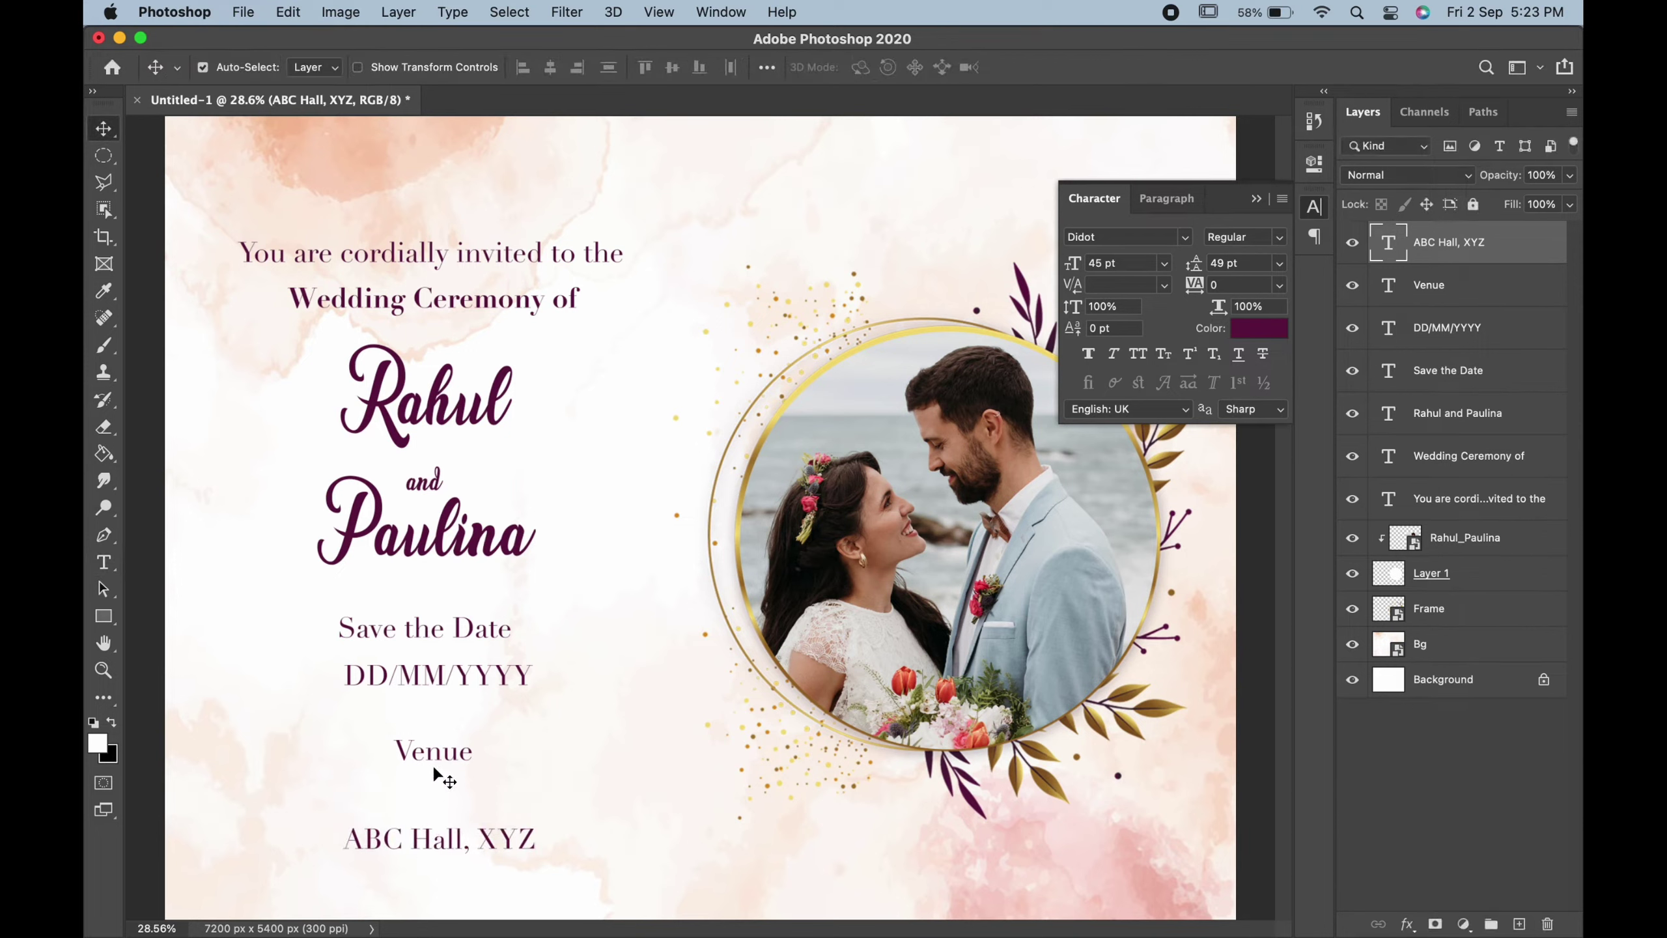
pyautogui.moveTo(434, 756); pyautogui.dragTo(439, 802)
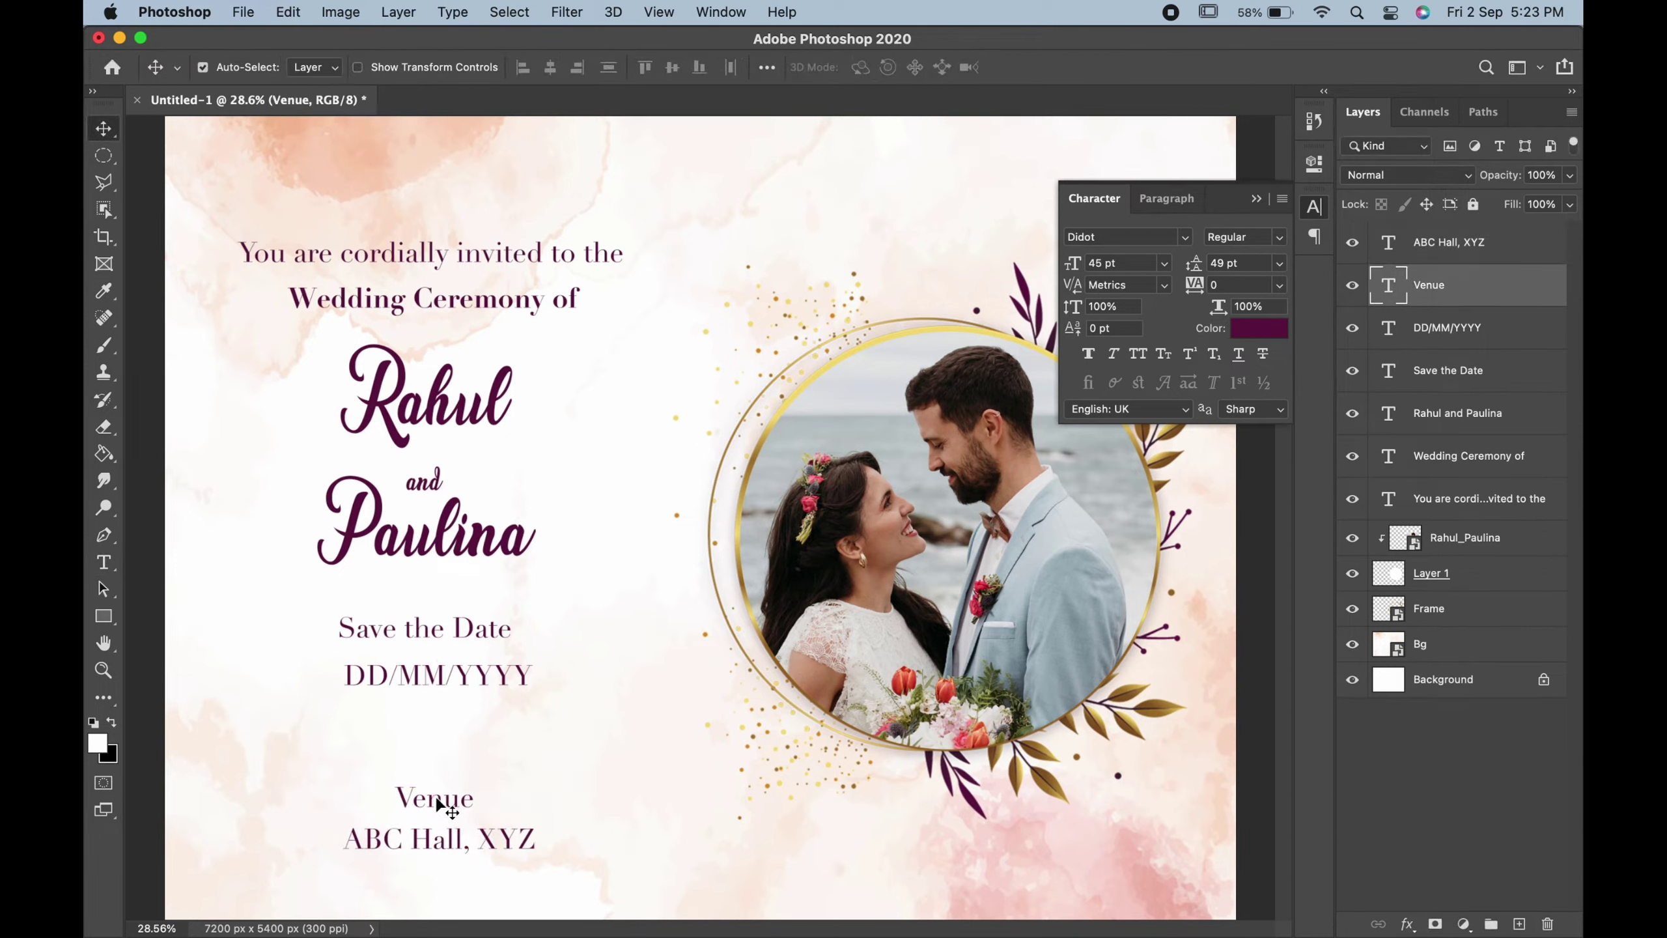
pyautogui.moveTo(430, 683); pyautogui.dragTo(431, 747)
pyautogui.moveTo(443, 631); pyautogui.dragTo(442, 668)
pyautogui.moveTo(430, 745); pyautogui.dragTo(420, 712)
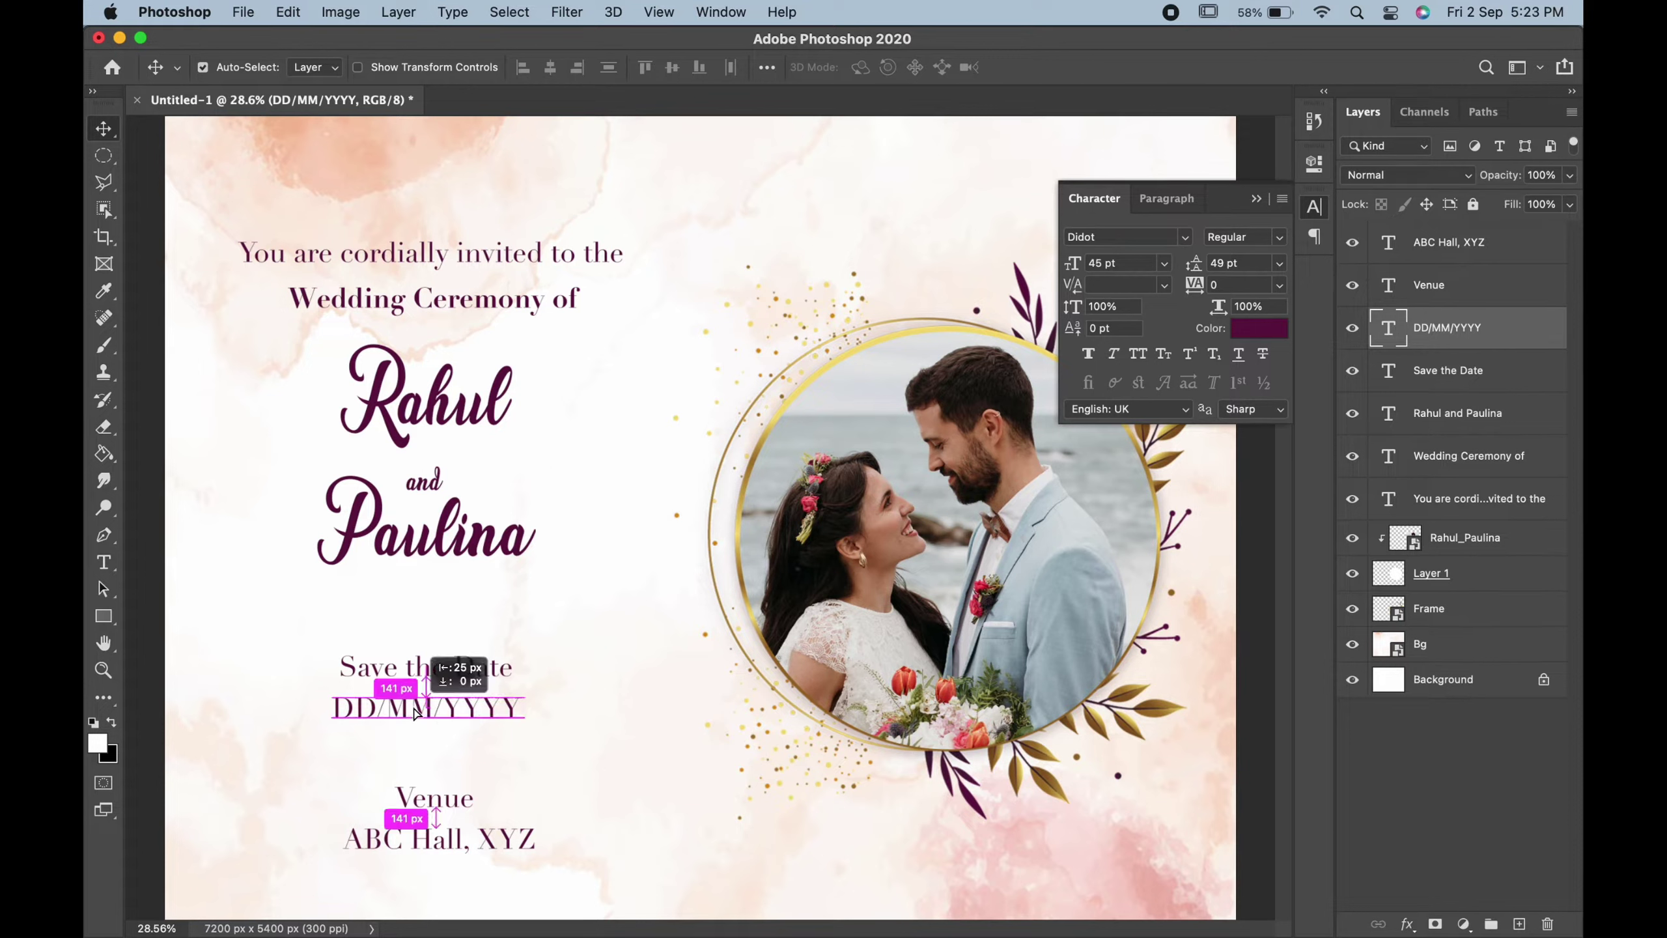
# Step: Set the "DD/MM/YYYY" line in Didot Bold with faux italic
pyautogui.doubleClick(415, 707)
pyautogui.click(571, 67)
pyautogui.click(508, 98)
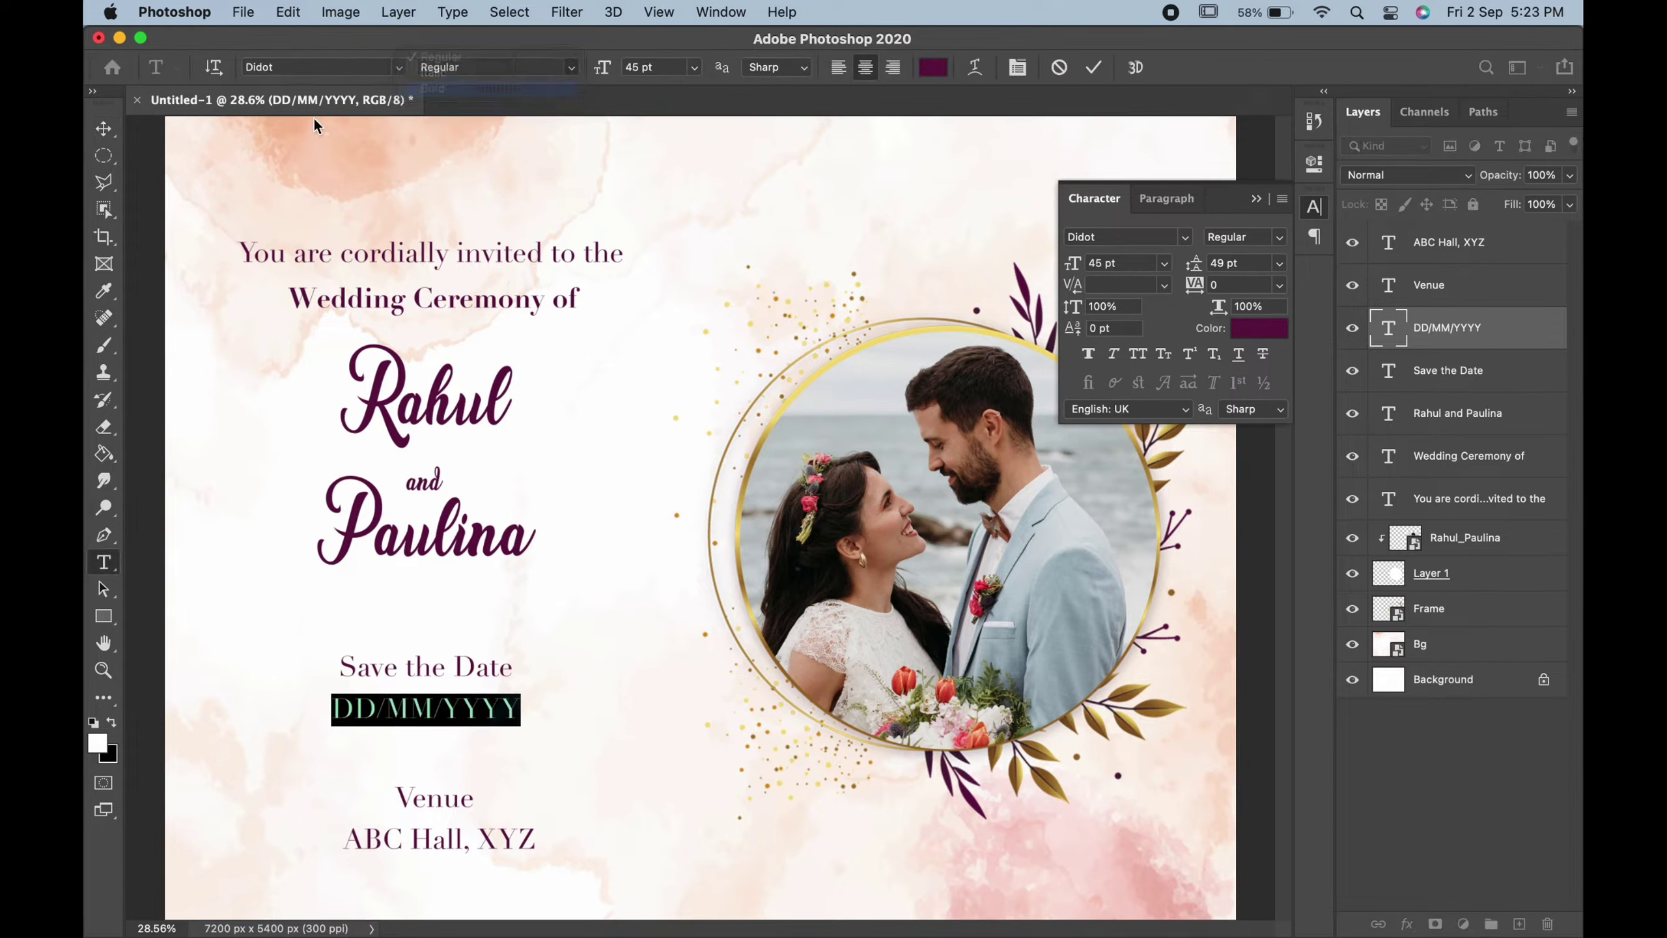
pyautogui.click(1113, 355)
pyautogui.click(104, 129)
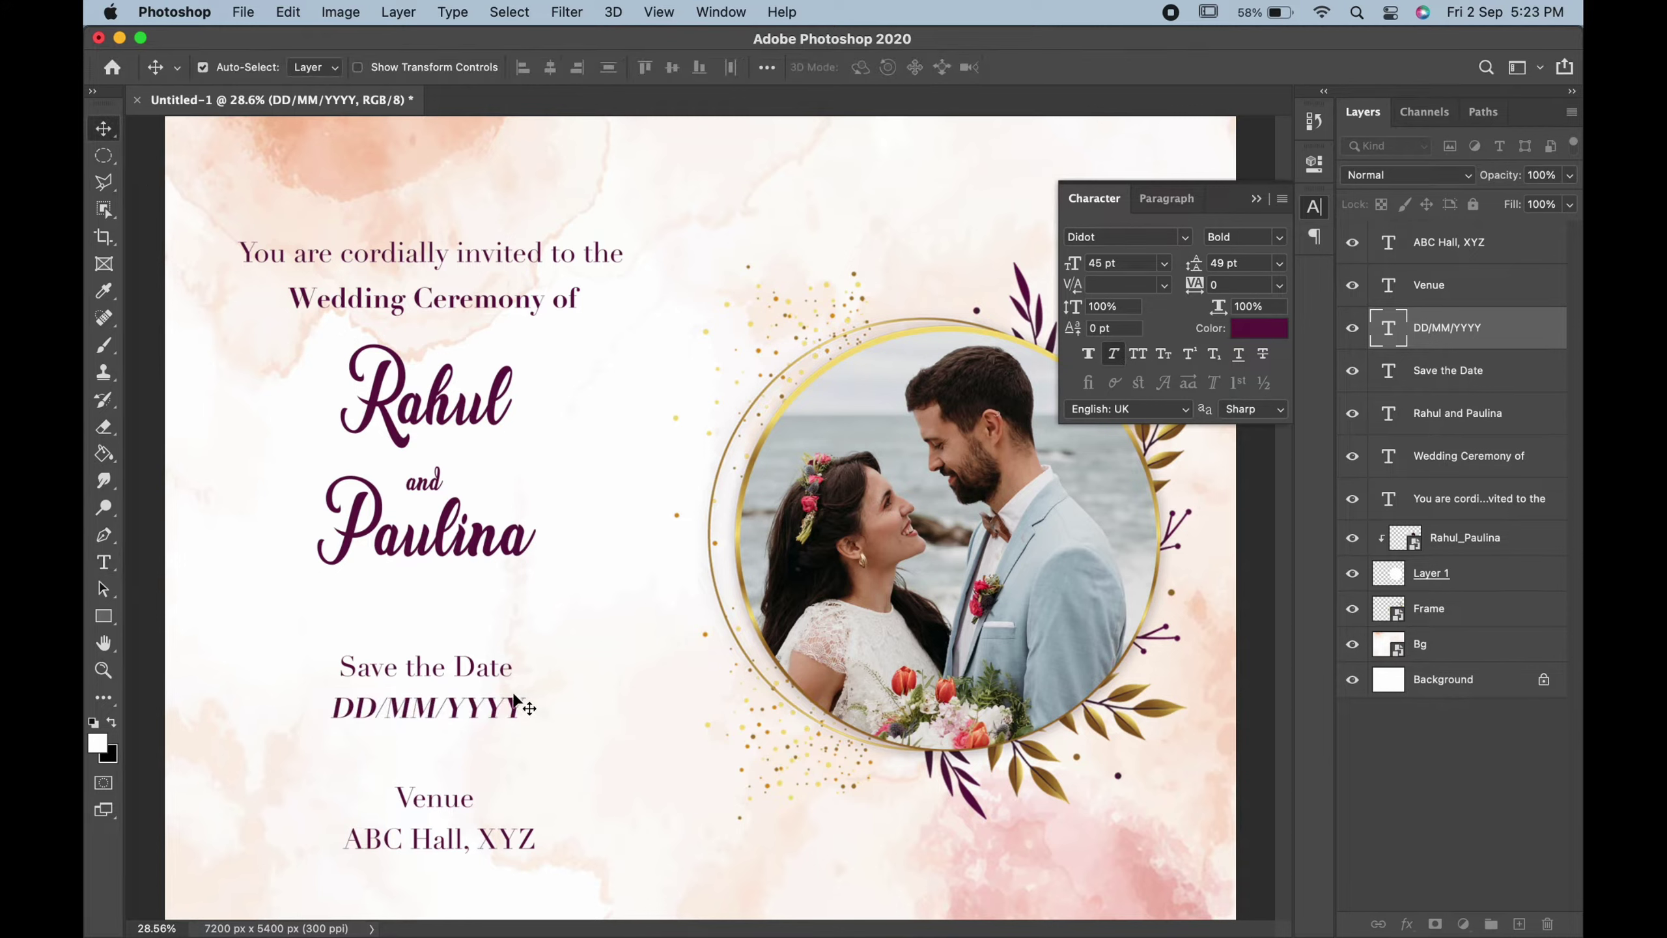
# Step: Recolor the couple's names to golden brown #875923, sampled from the leaves of the floral frame
pyautogui.doubleClick(467, 423)
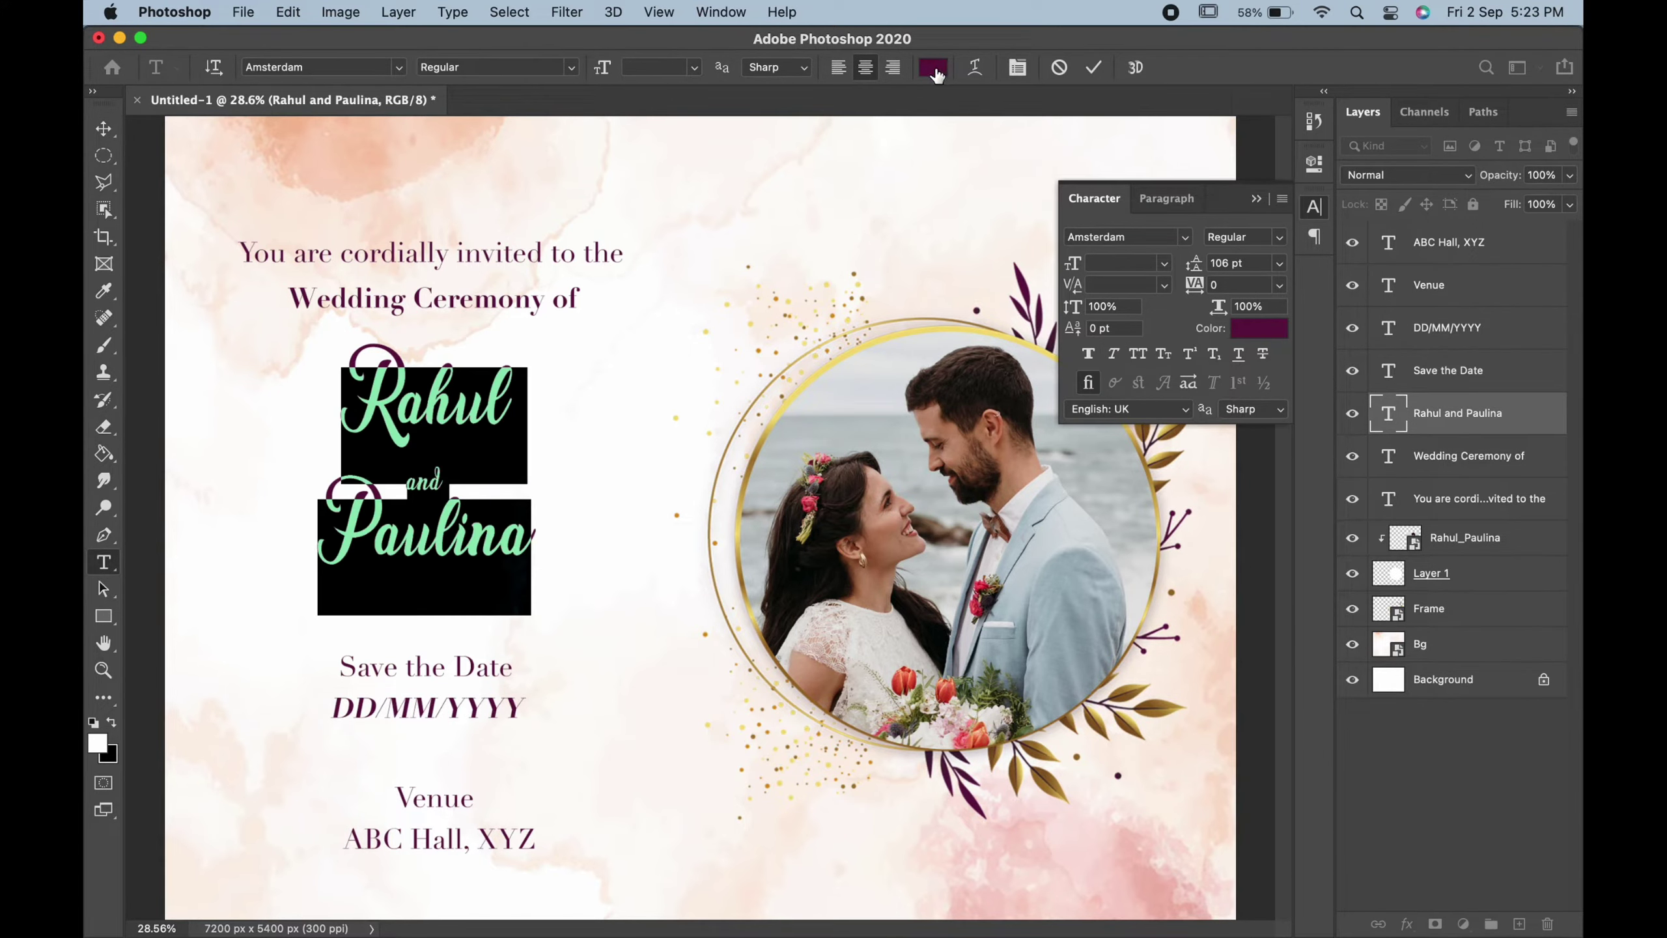
pyautogui.click(934, 69)
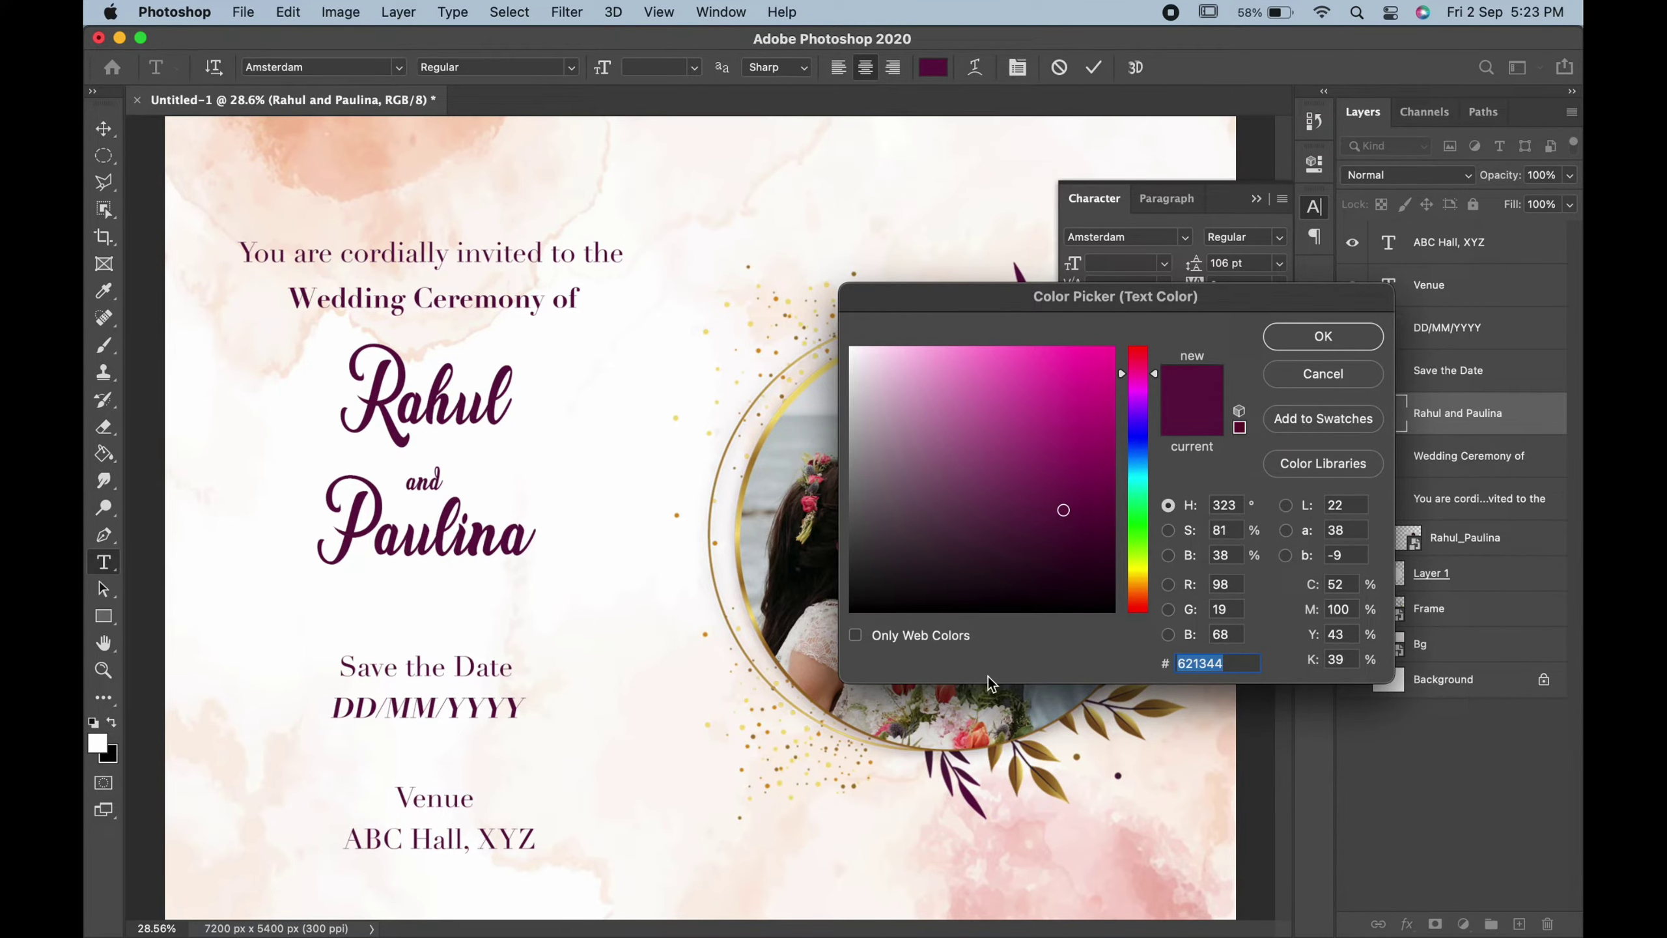
pyautogui.moveTo(1068, 294); pyautogui.dragTo(765, 416)
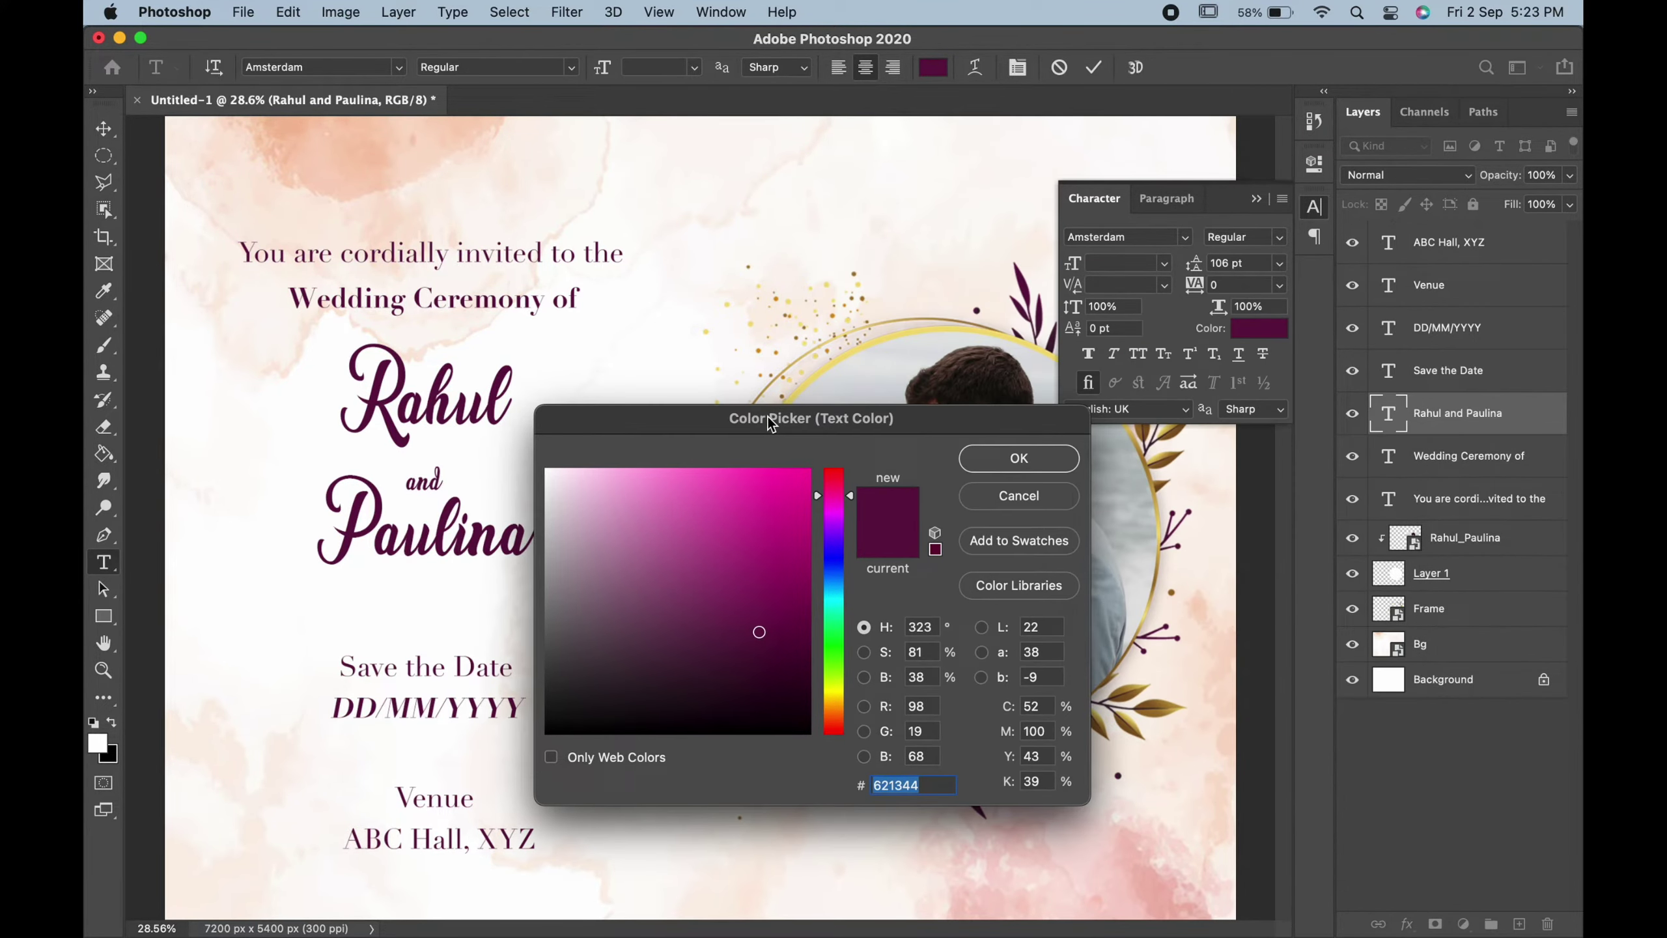
pyautogui.click(1258, 194)
pyautogui.click(1132, 392)
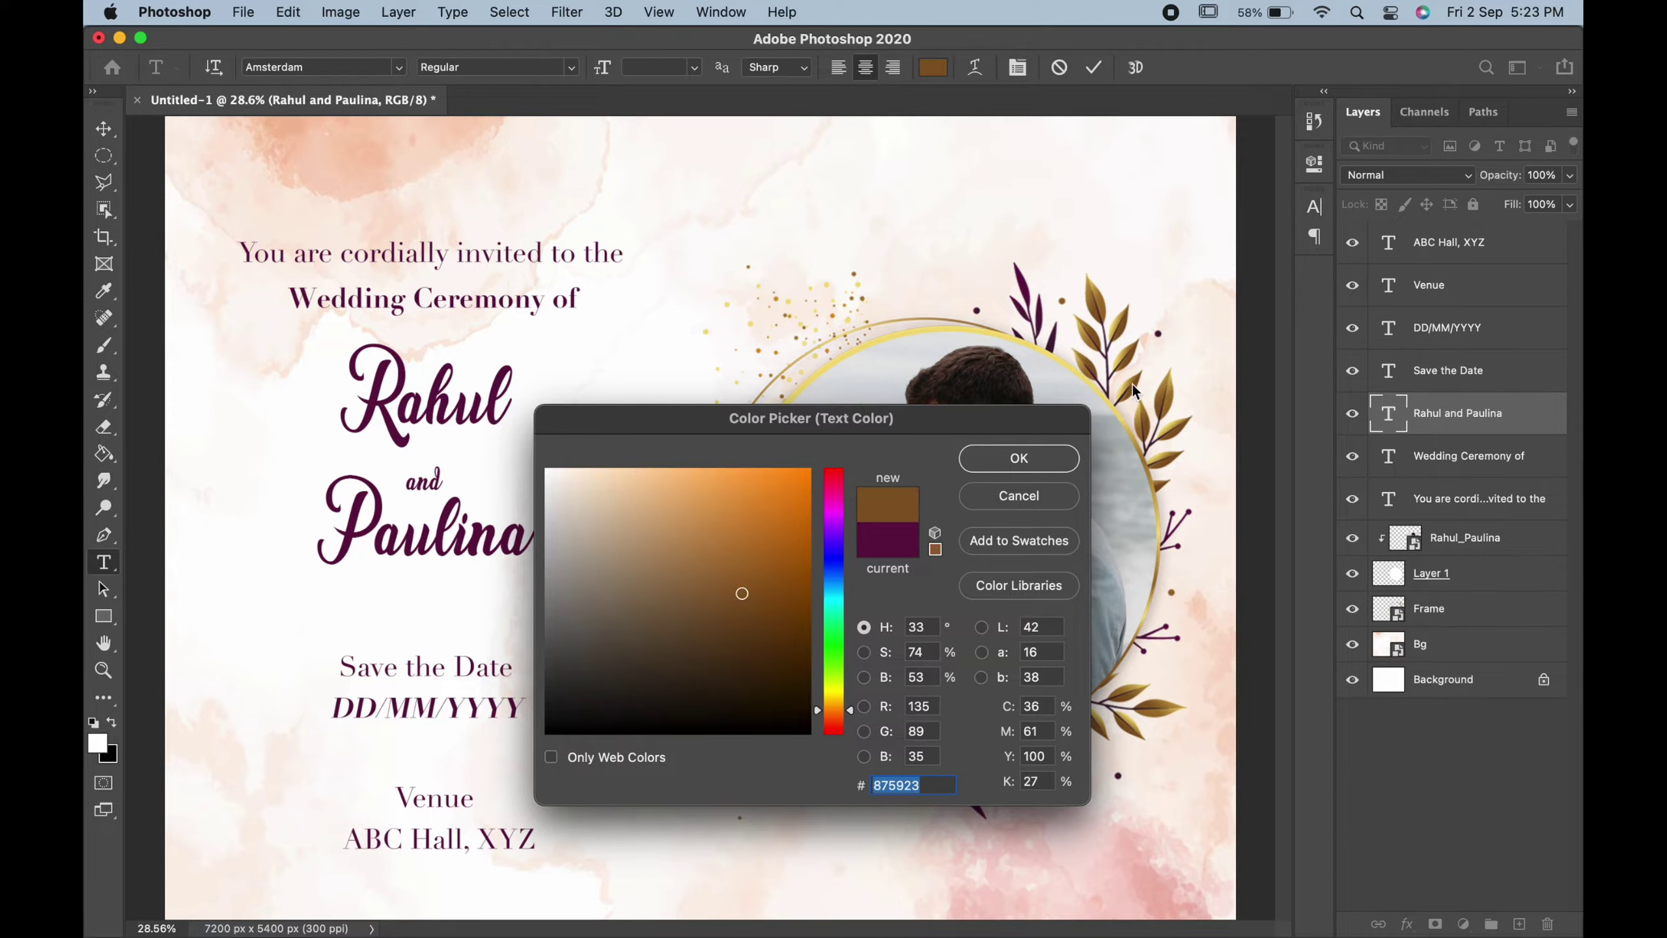
pyautogui.click(1020, 458)
pyautogui.click(107, 131)
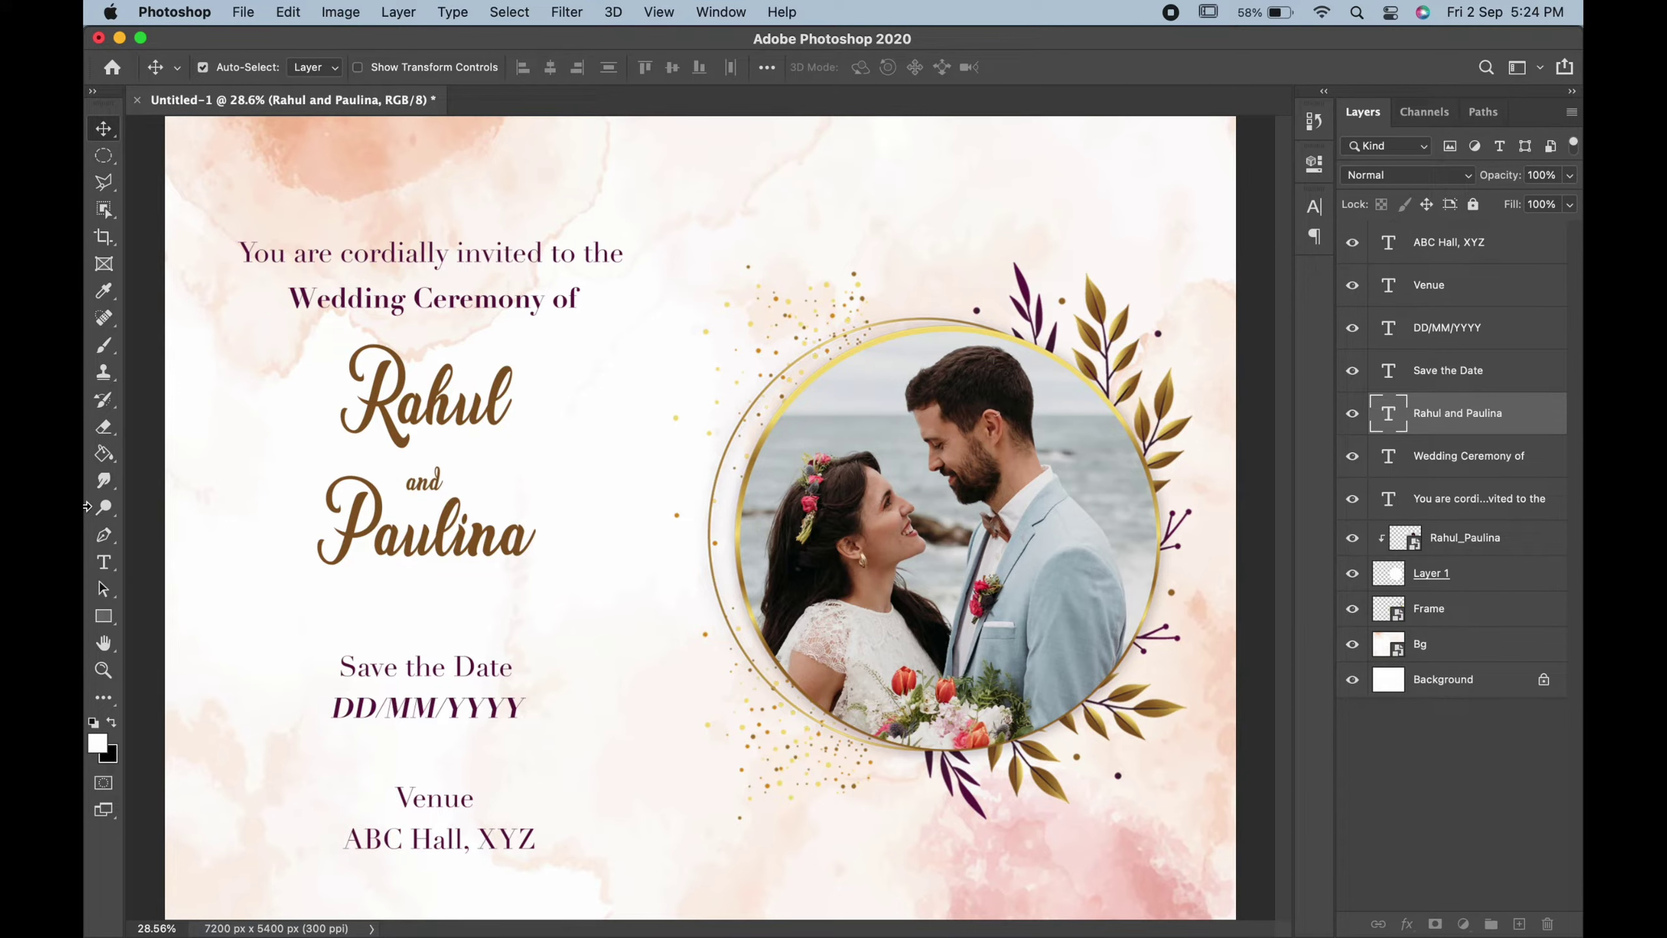
# Step: Draw an unfilled rectangle border about 7012 × 5223 px just inside the card edges, with a 2 px brown stroke
pyautogui.moveTo(104, 616); pyautogui.dragTo(157, 618)
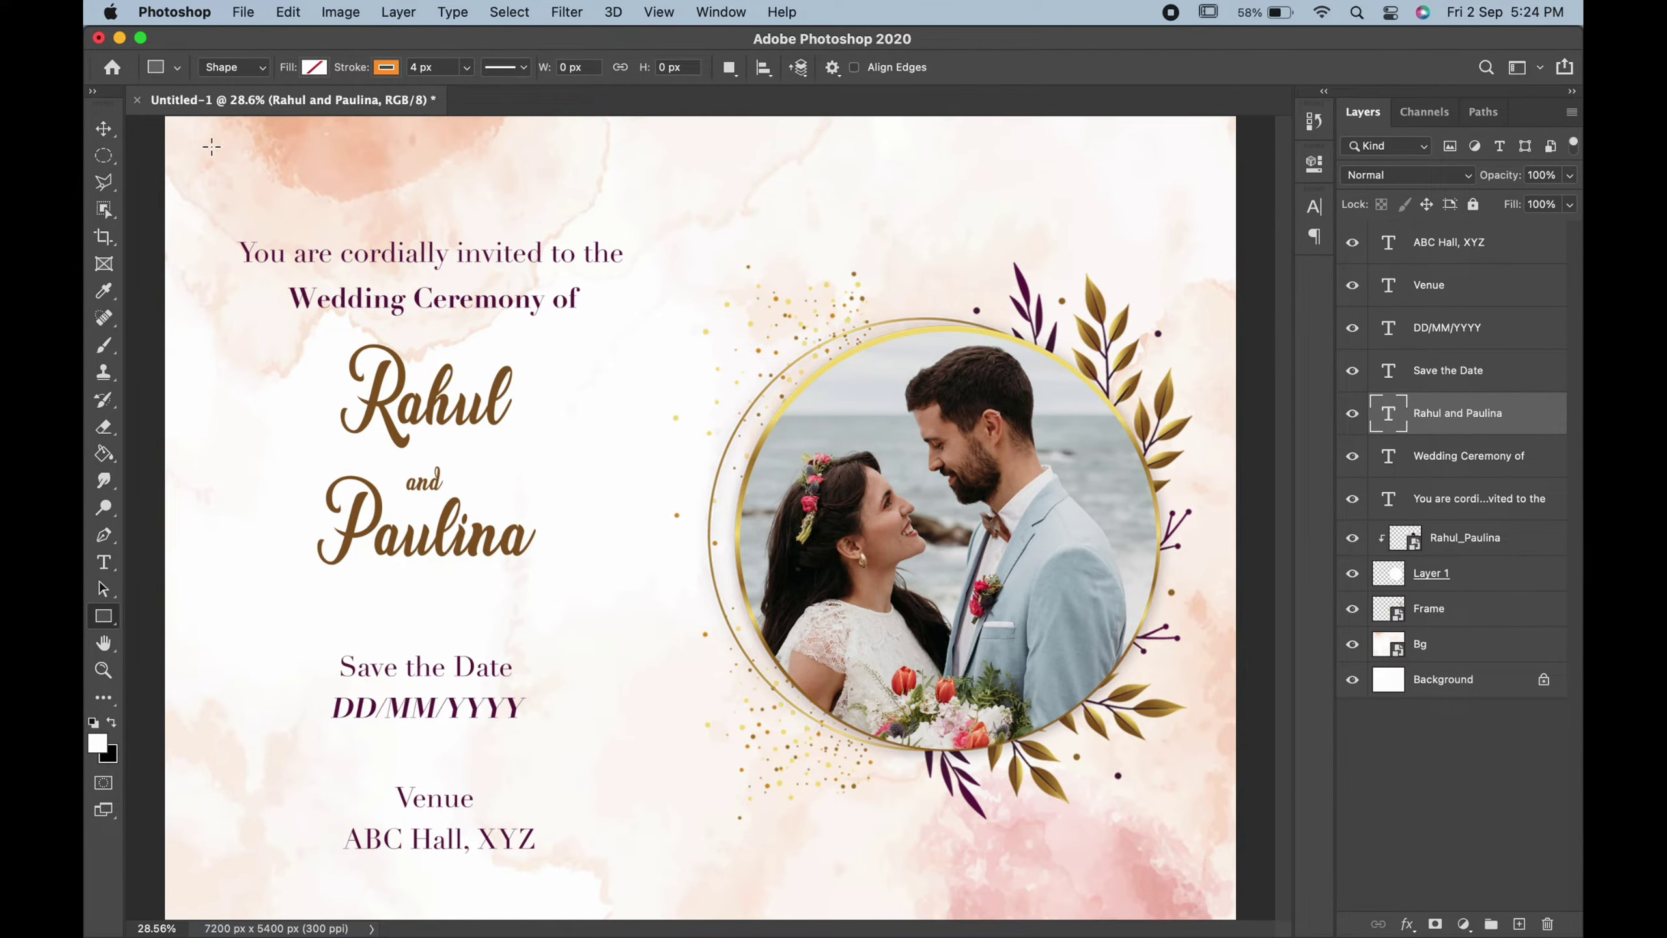
pyautogui.press('super+minus')
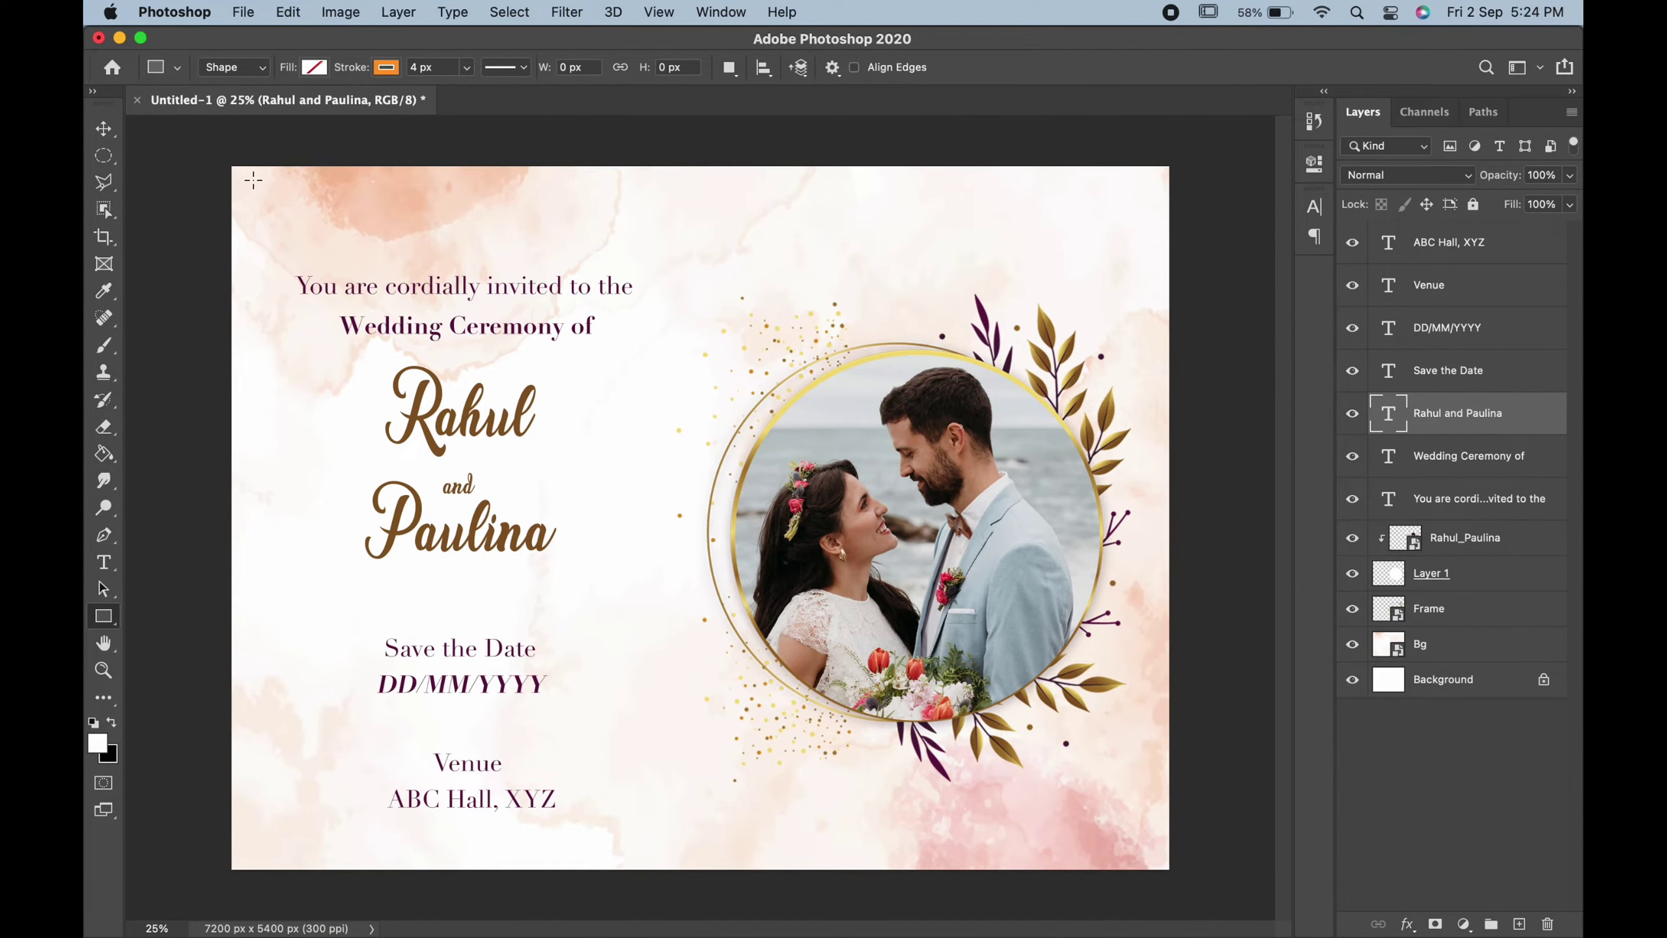
pyautogui.moveTo(242, 177); pyautogui.dragTo(1154, 856)
pyautogui.click(386, 68)
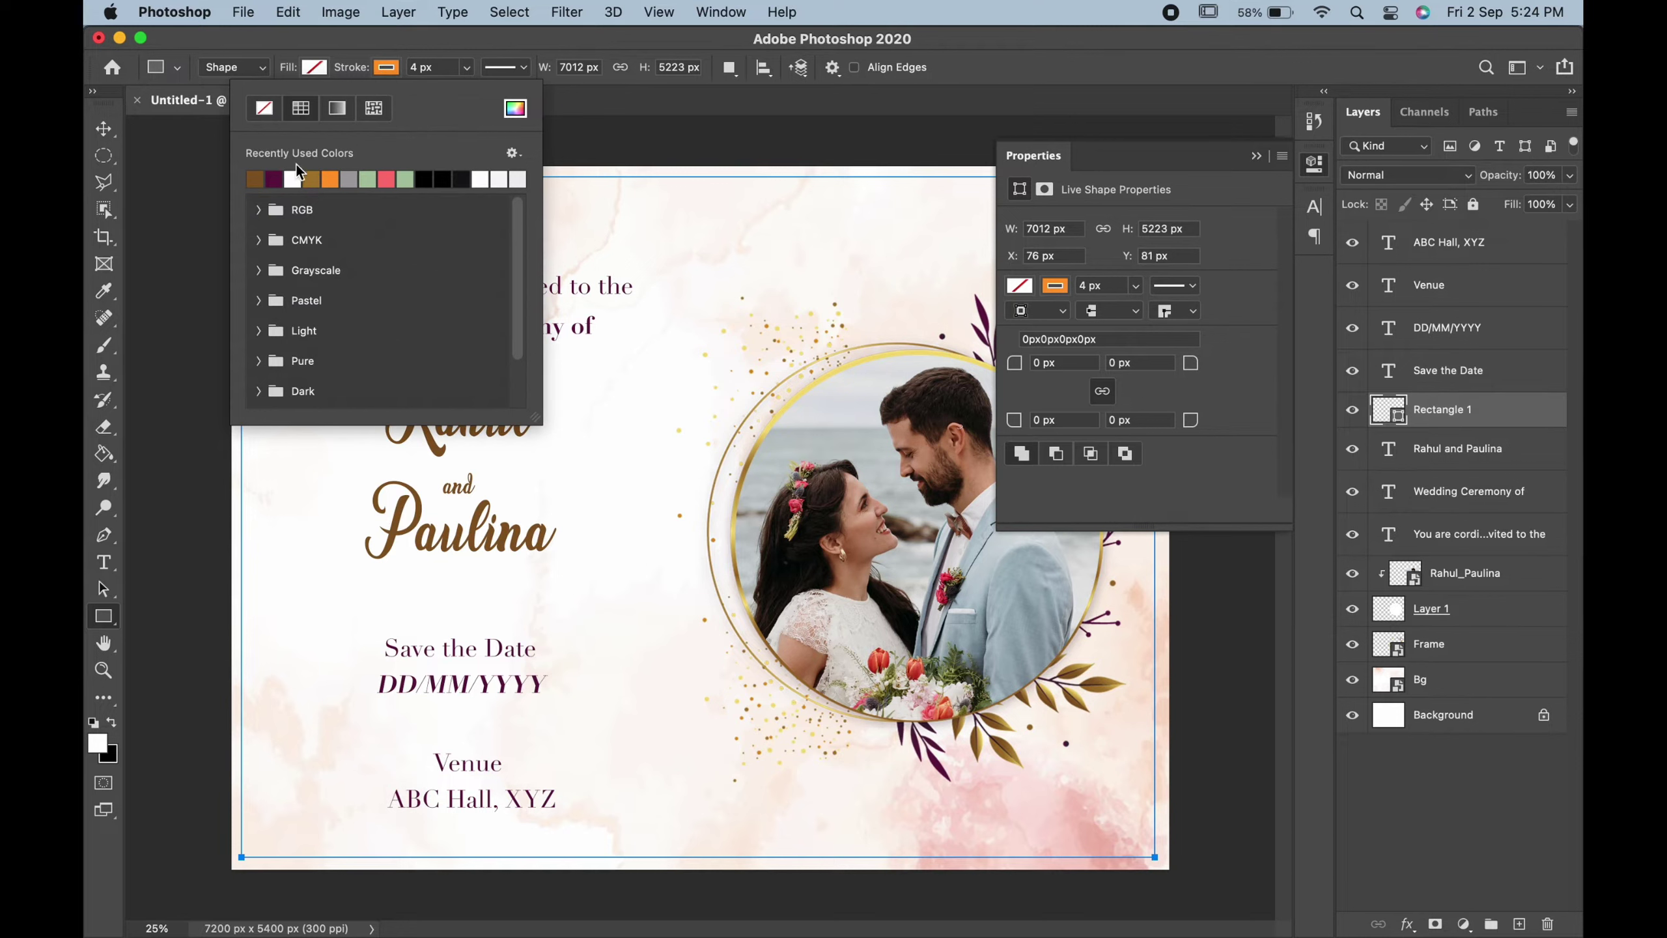
pyautogui.click(255, 178)
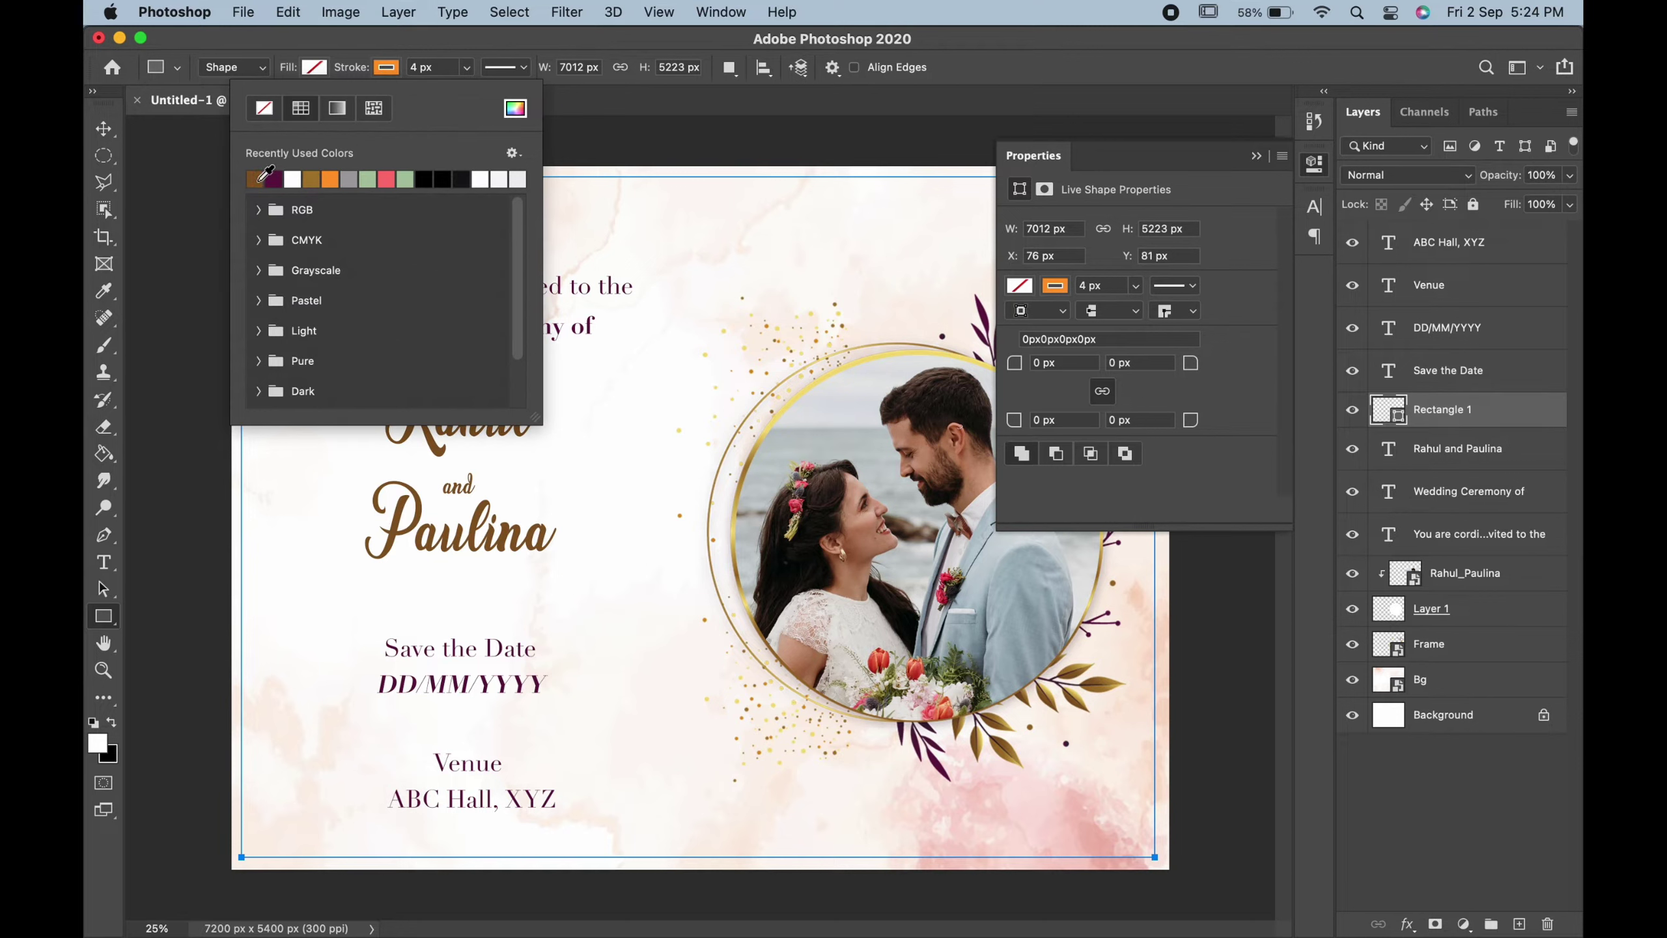
pyautogui.click(416, 68)
pyautogui.click(112, 135)
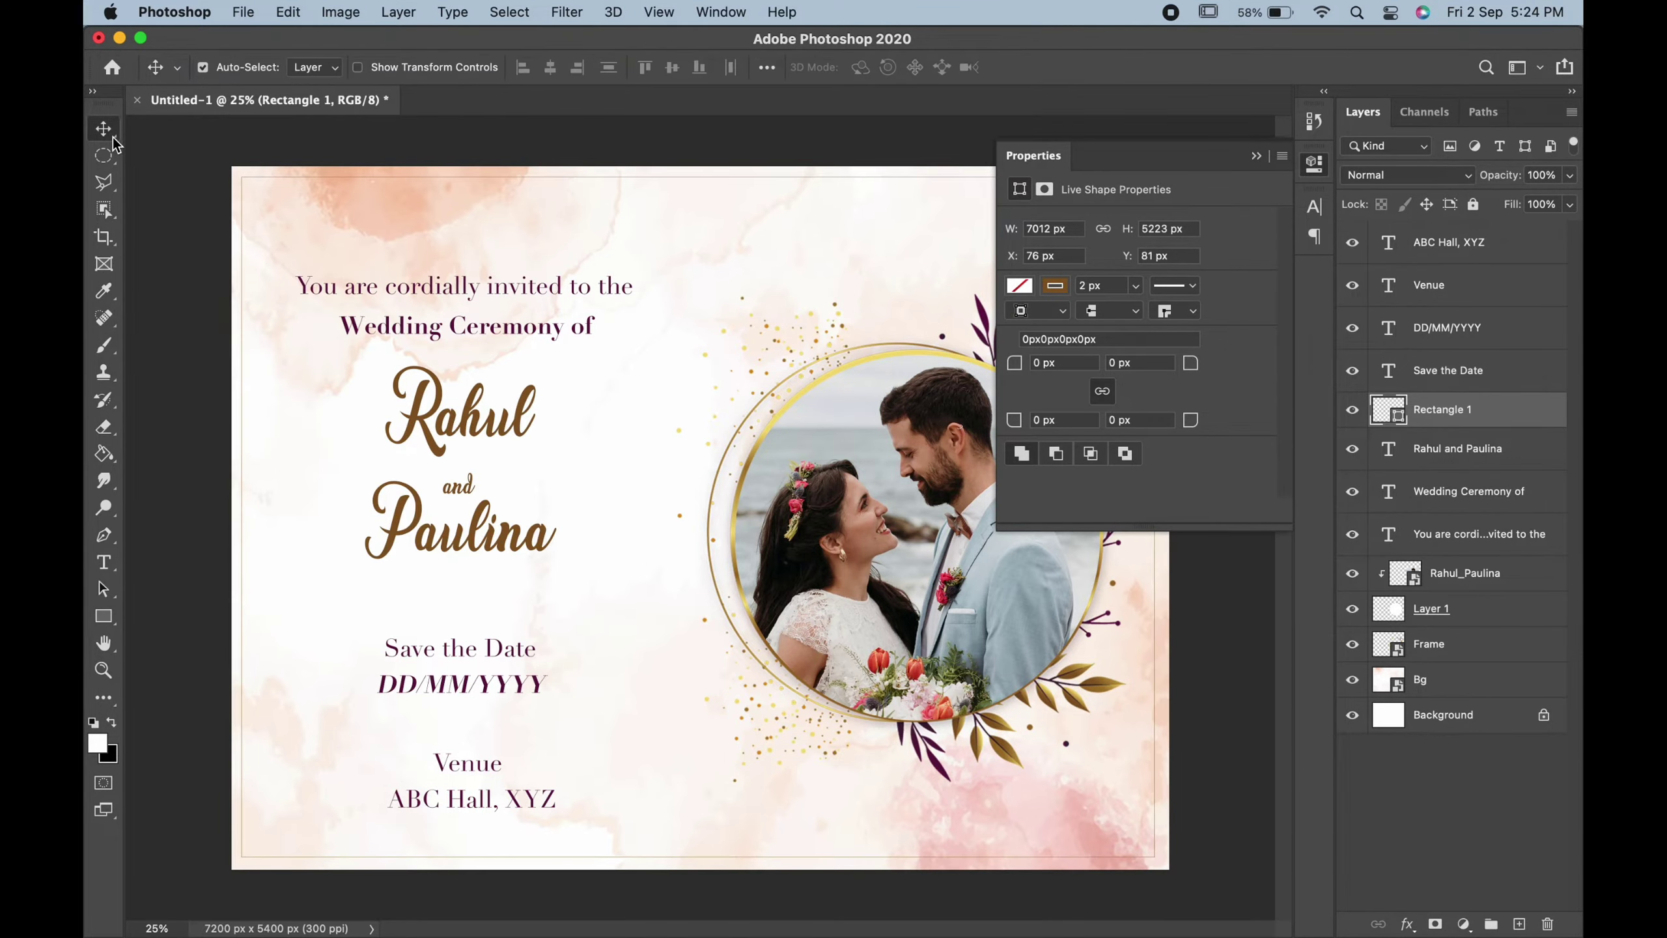
# Step: Set the rectangle border's stroke width to 4 px
pyautogui.click(104, 639)
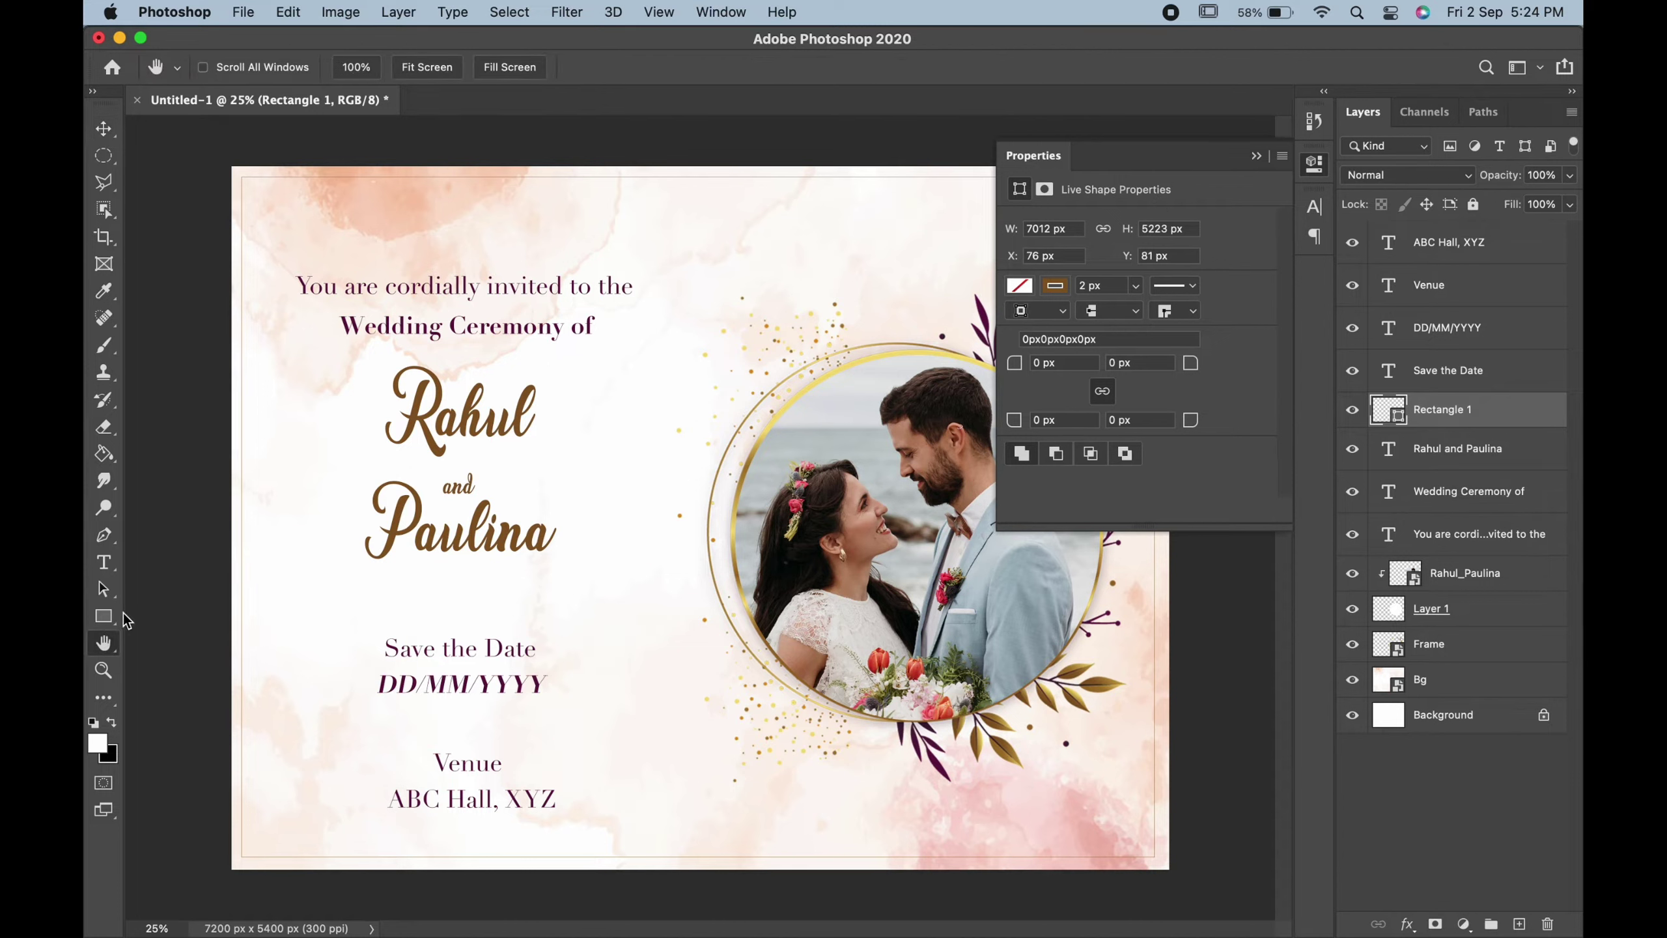
pyautogui.click(103, 615)
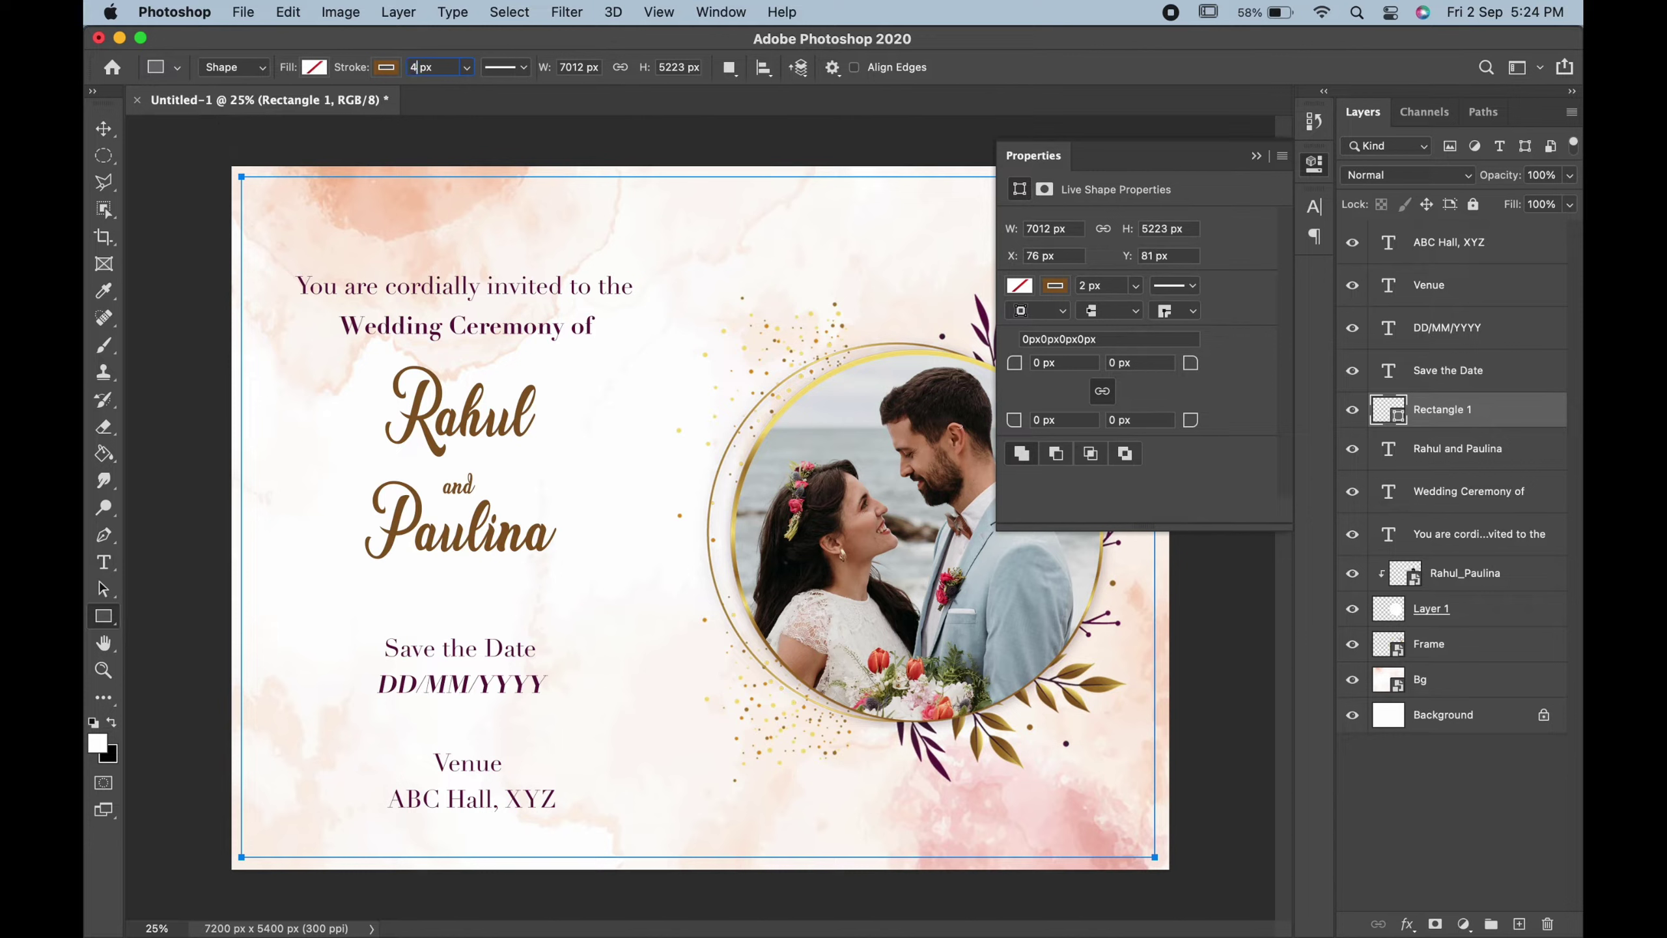
pyautogui.click(91, 131)
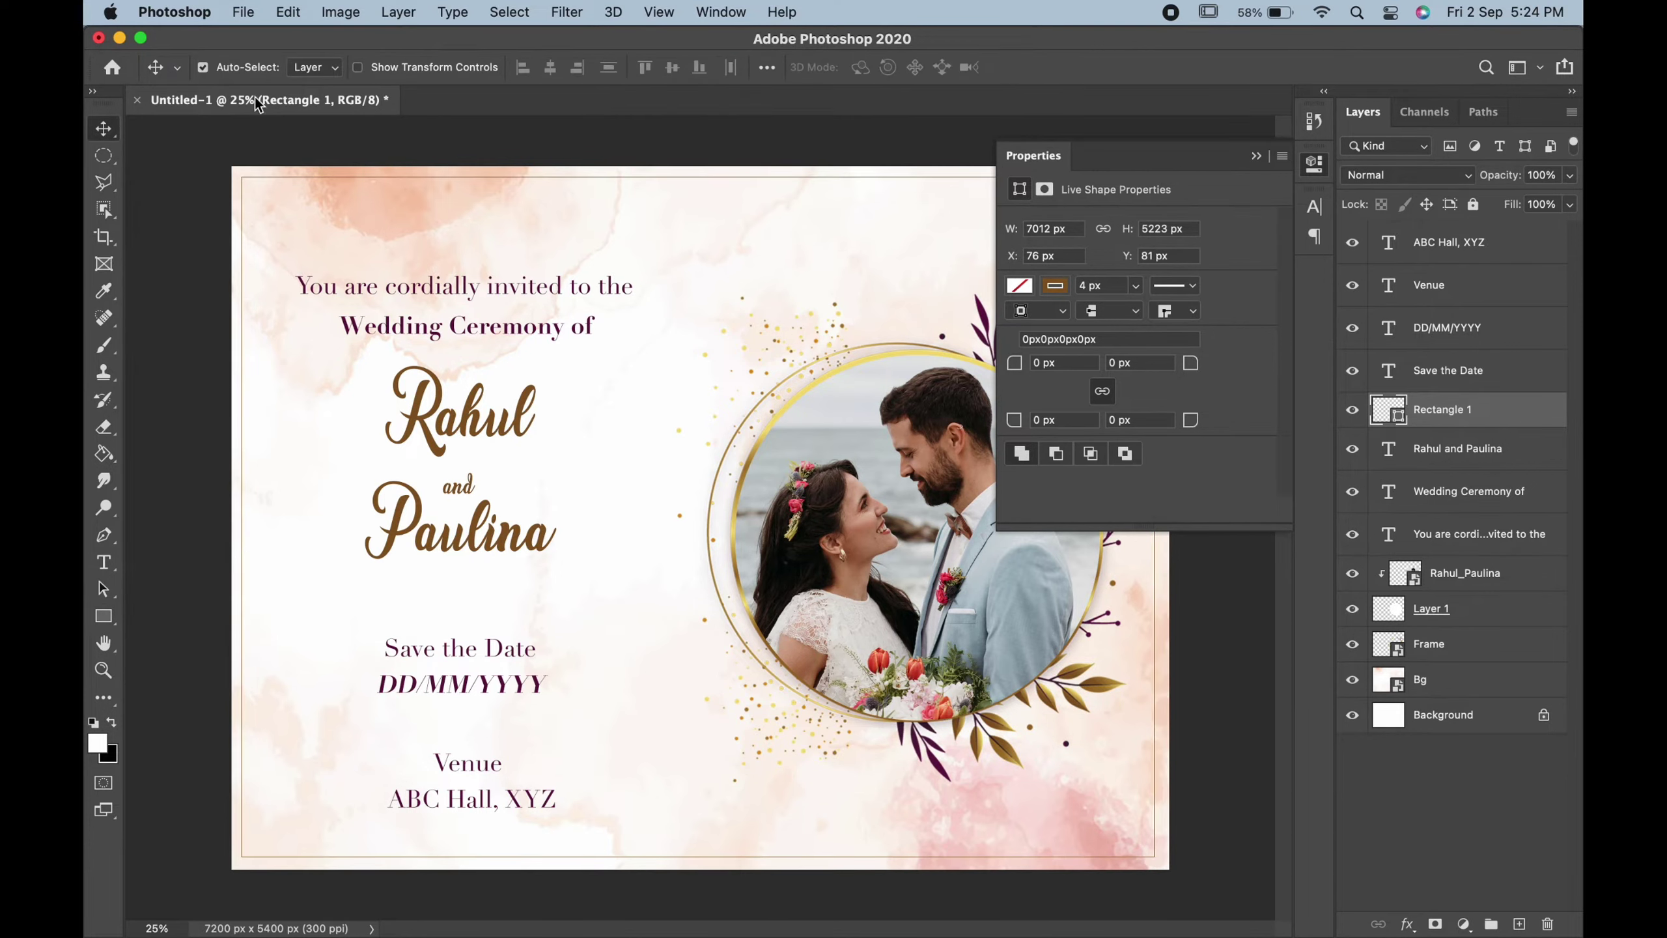
# Step: Move the couple's names down towards "Save the Date" and shift the "DD/MM/YYYY" line slightly to centre it
pyautogui.click(1251, 156)
pyautogui.moveTo(521, 425); pyautogui.dragTo(518, 462)
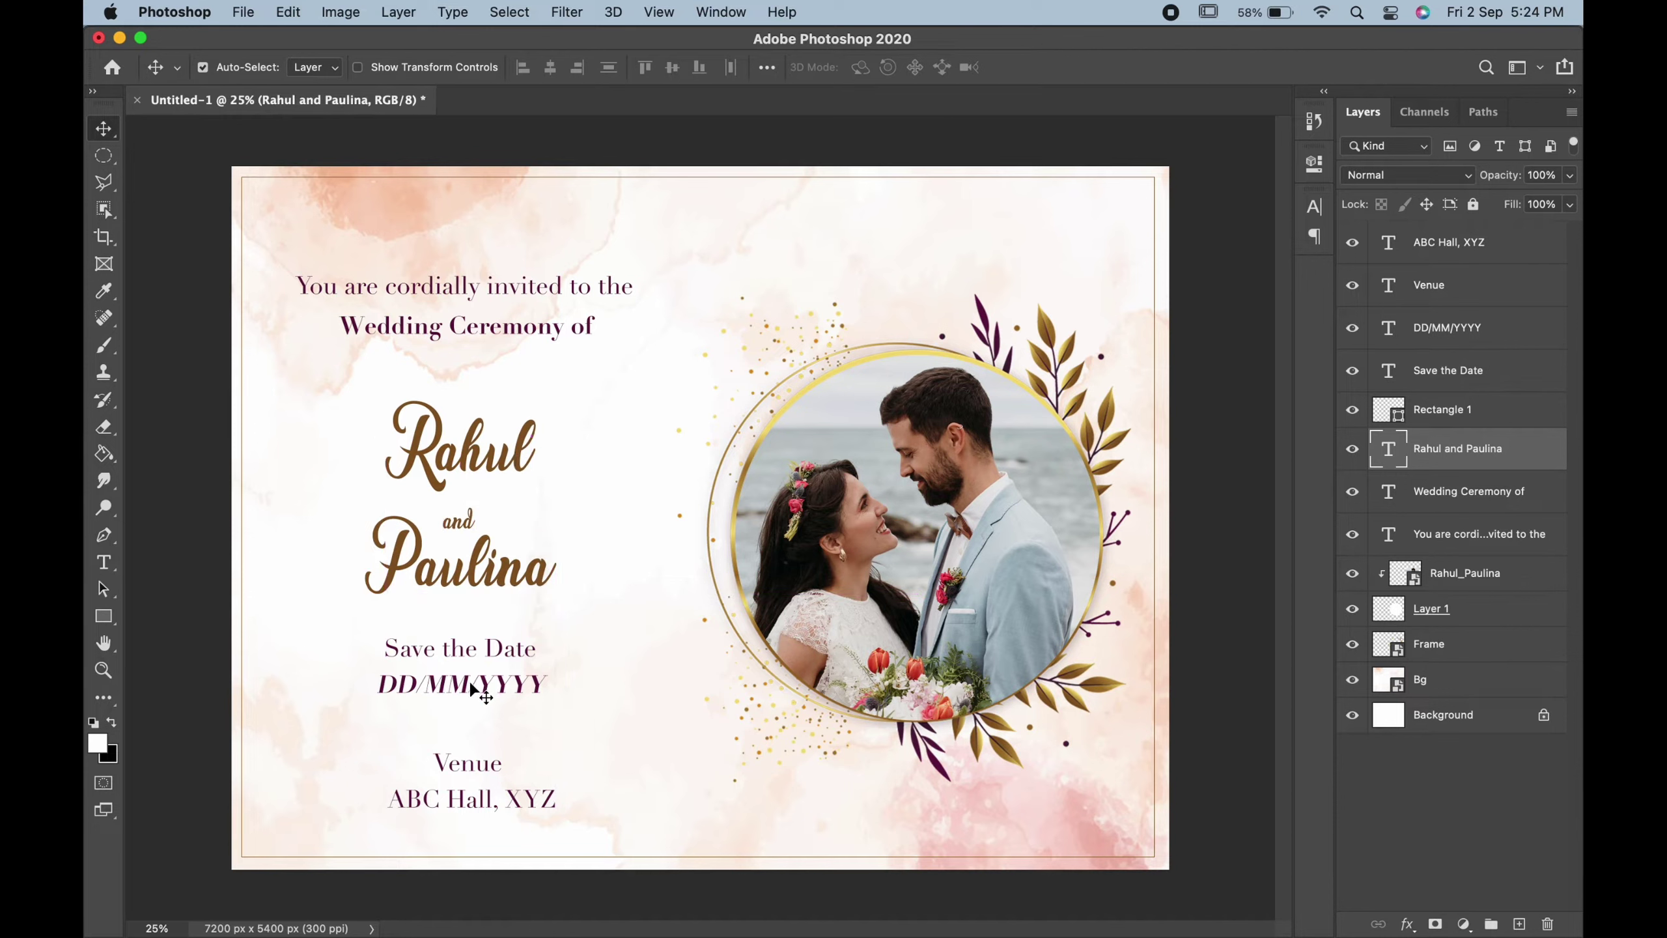
pyautogui.moveTo(464, 689)
pyautogui.mouseDown()
pyautogui.moveTo(464, 705)
pyautogui.moveTo(464, 663)
pyautogui.moveTo(458, 687)
pyautogui.mouseUp()
# Step: Set the font size of the "Venue" line to 40 pt
pyautogui.doubleClick(460, 765)
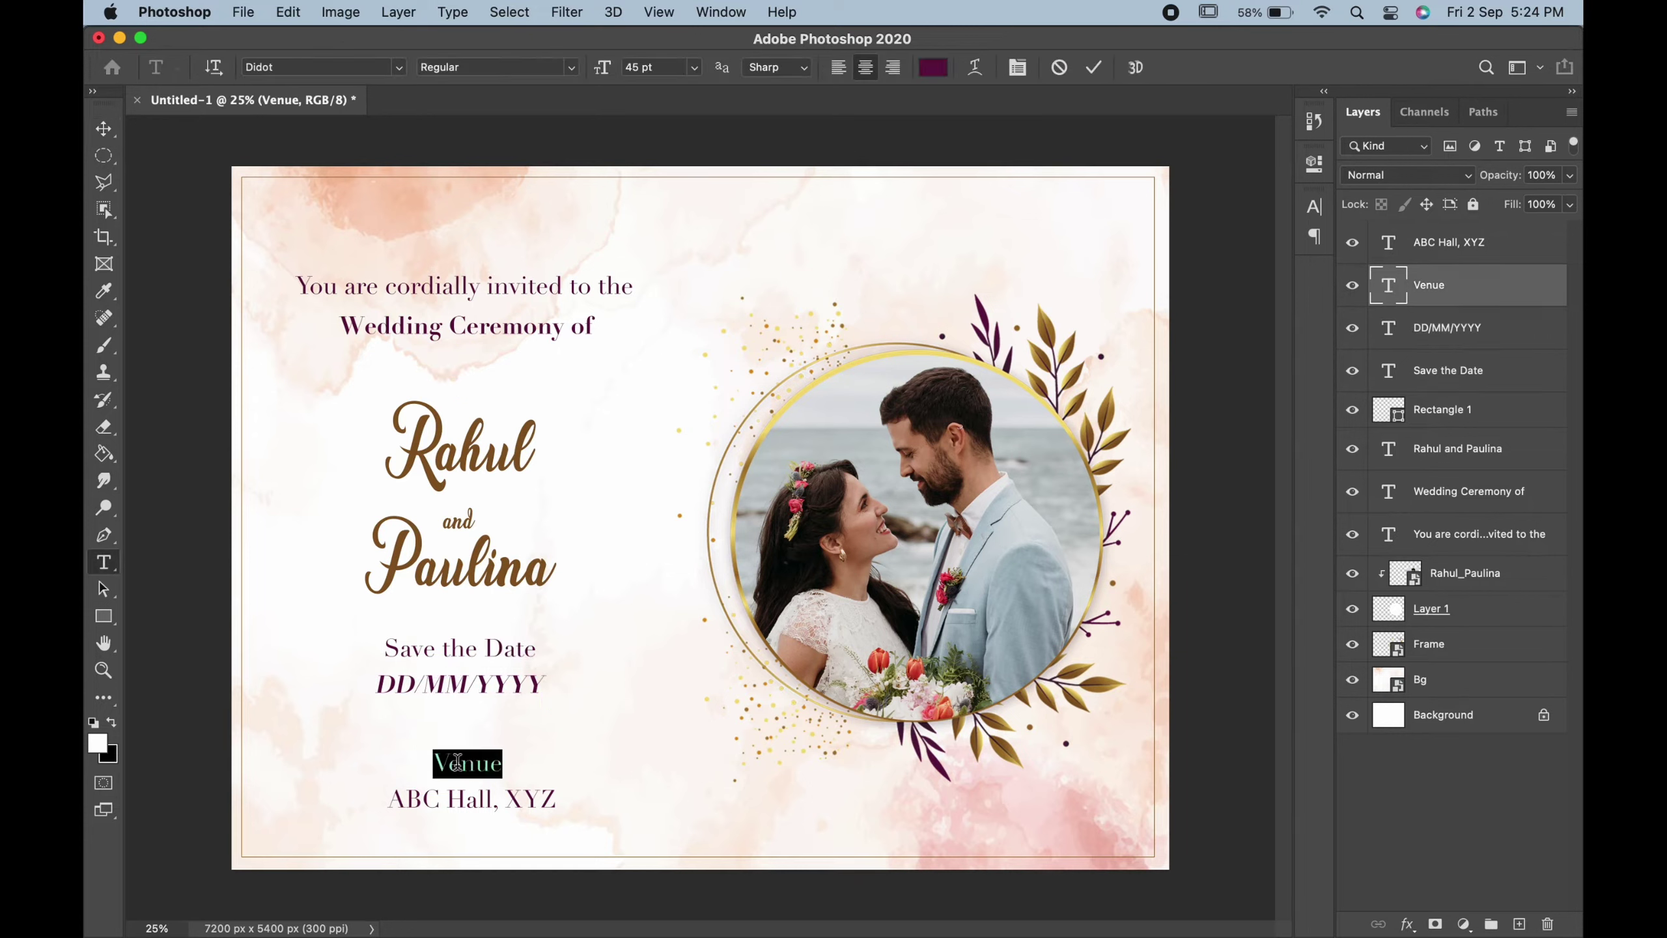
pyautogui.click(574, 67)
pyautogui.click(557, 57)
pyautogui.moveTo(604, 74); pyautogui.dragTo(619, 72)
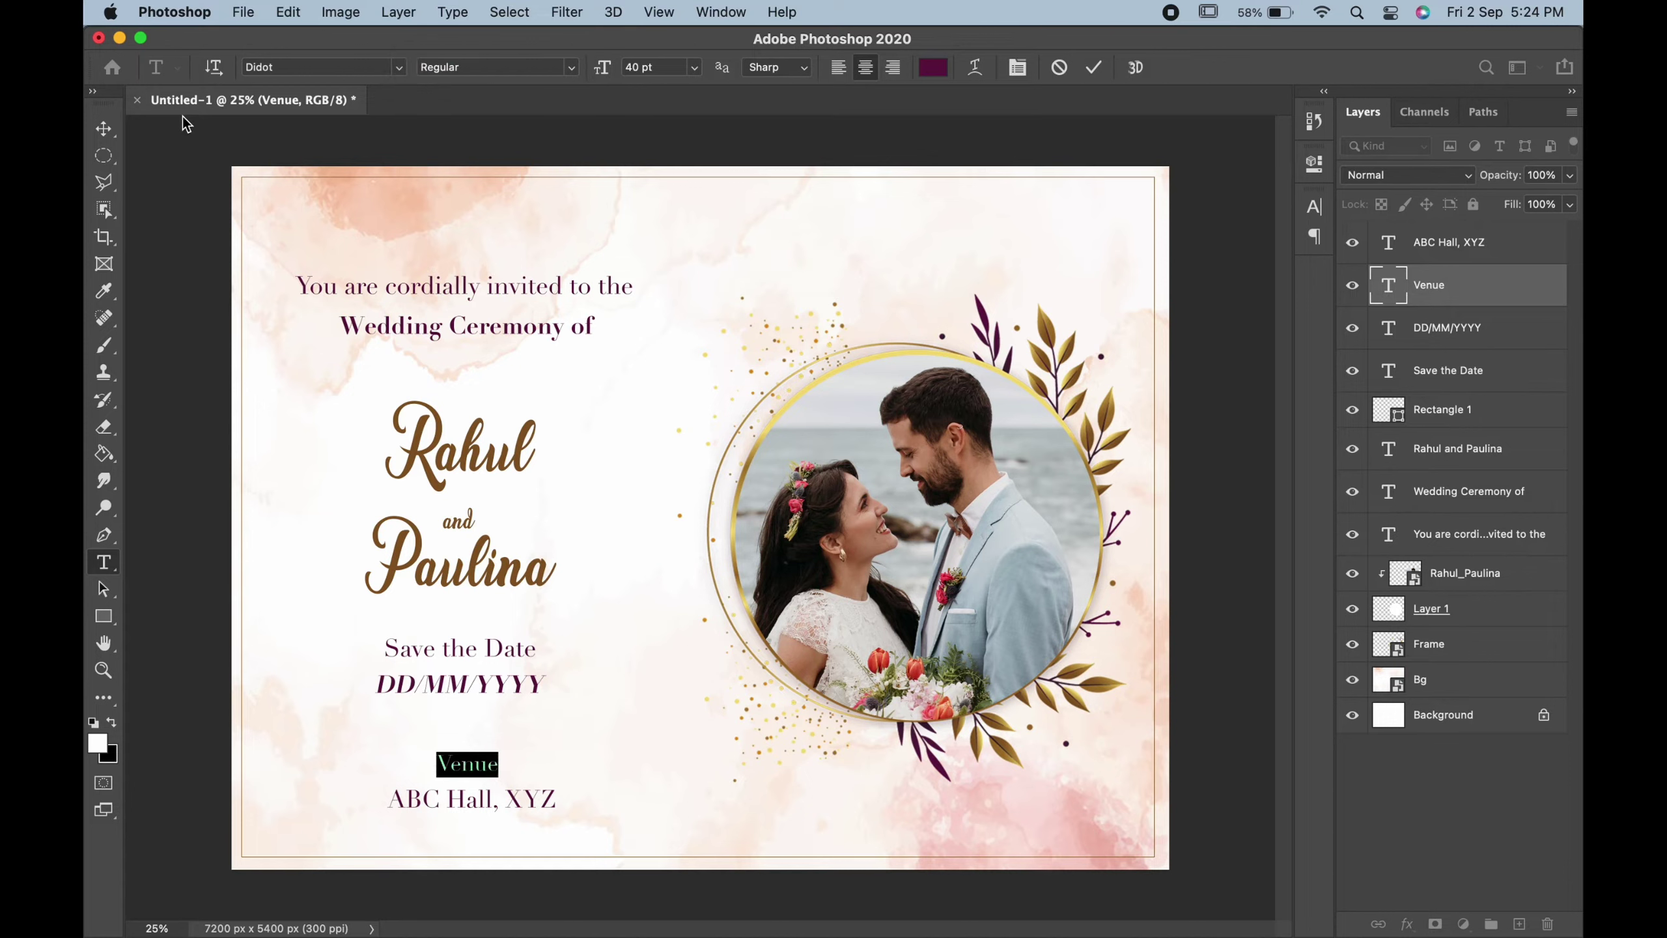
pyautogui.click(102, 131)
# Step: Bring "Venue" and "ABC Hall, XYZ" closer together and set the "Venue" line to 35 pt
pyautogui.moveTo(477, 775); pyautogui.dragTo(468, 799)
pyautogui.doubleClick(473, 758)
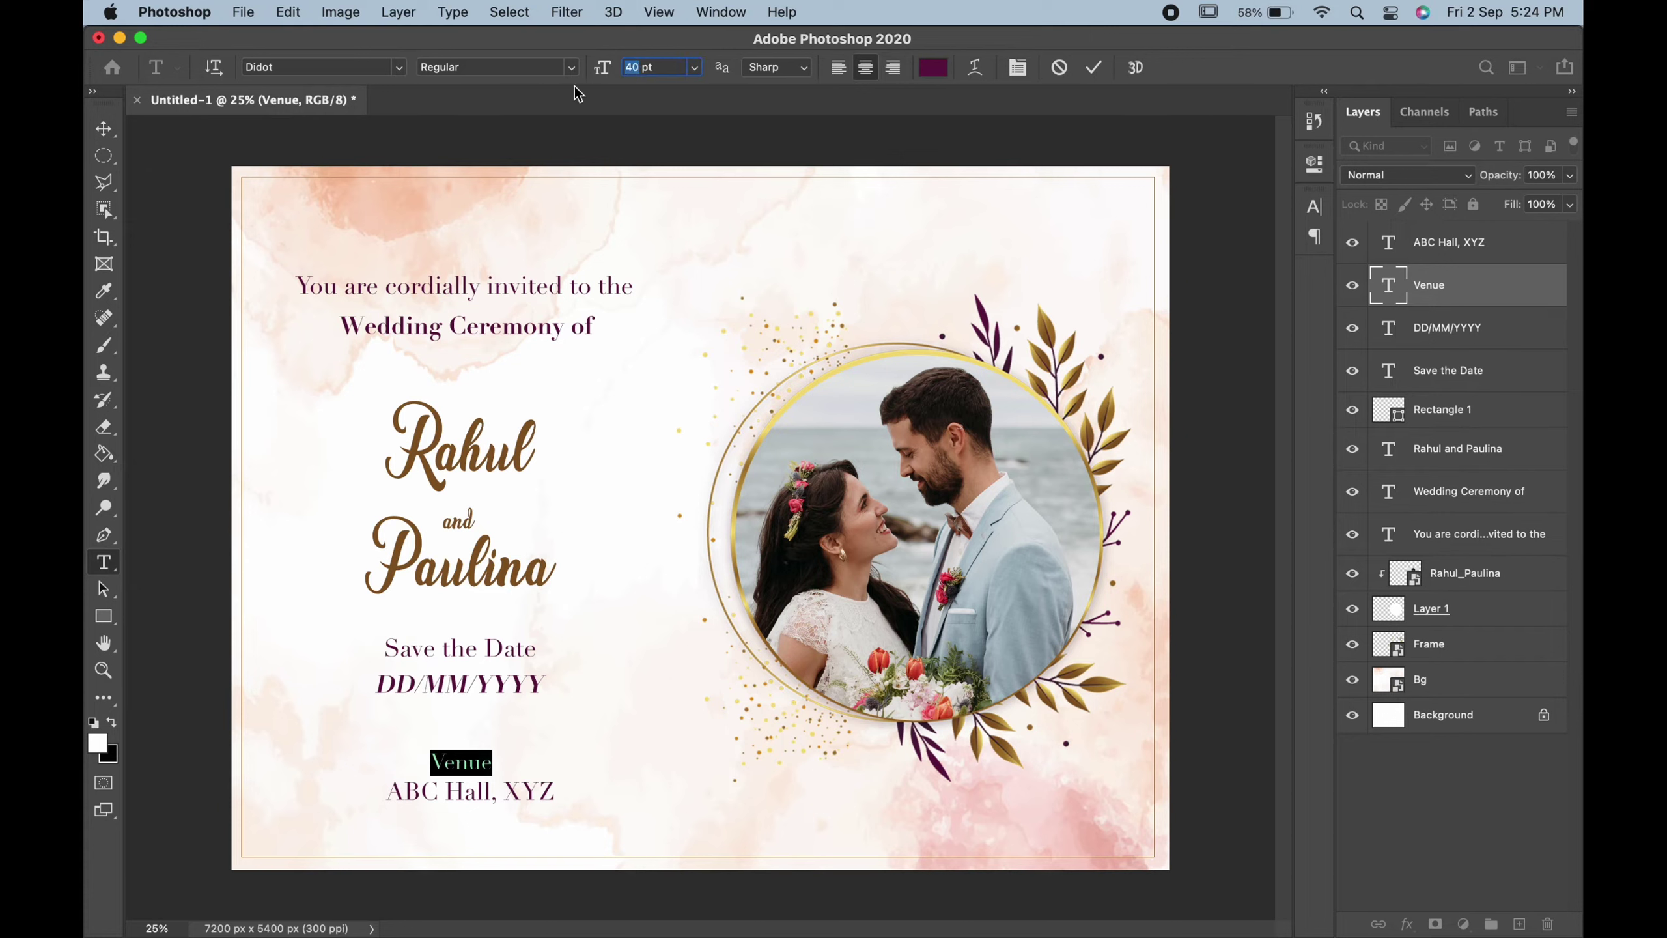
pyautogui.click(104, 128)
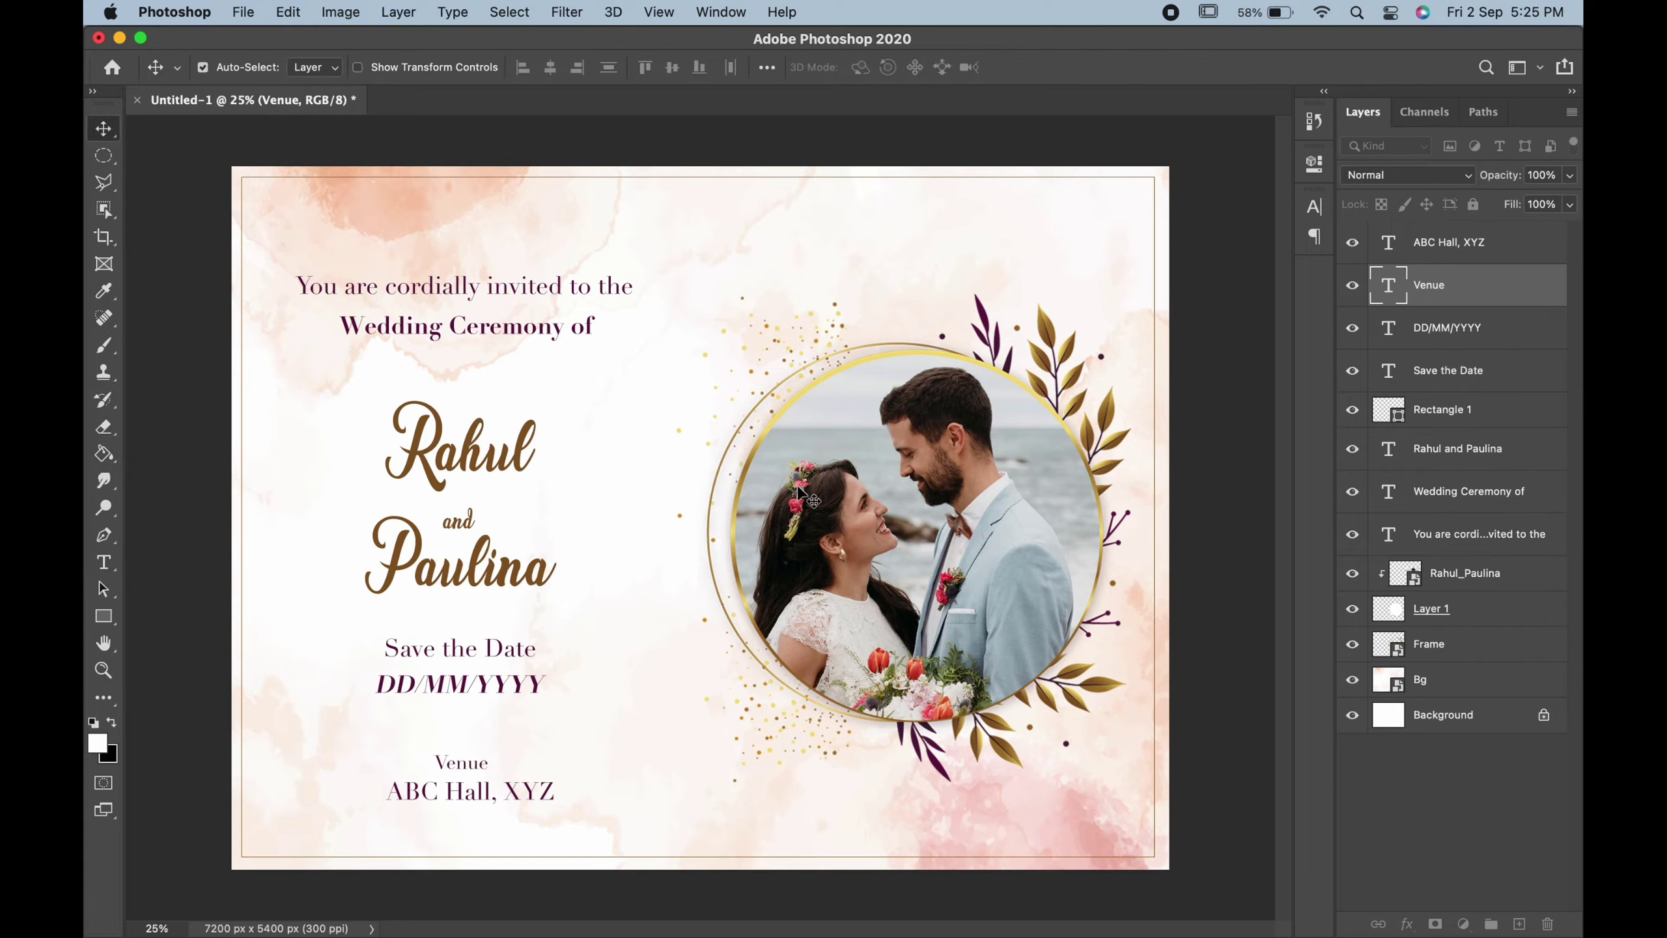
# Step: Set the font size of the "ABC Hall, XYZ" line to 40 pt
pyautogui.doubleClick(513, 787)
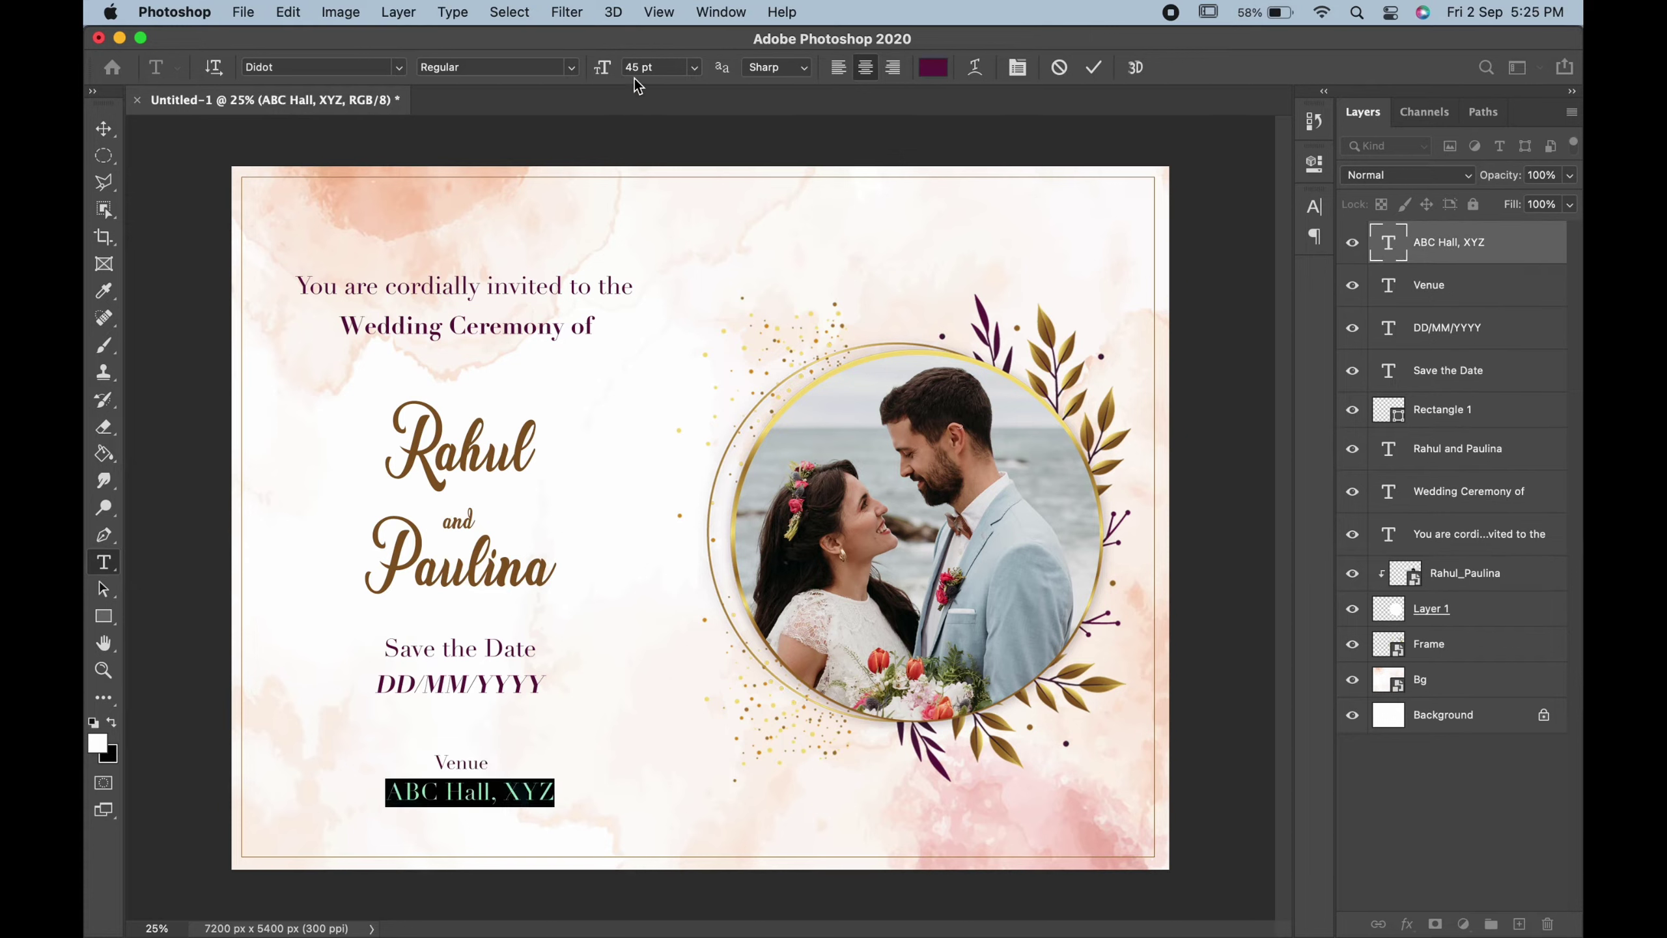
pyautogui.click(592, 76)
pyautogui.write('40')
pyautogui.press('Return')
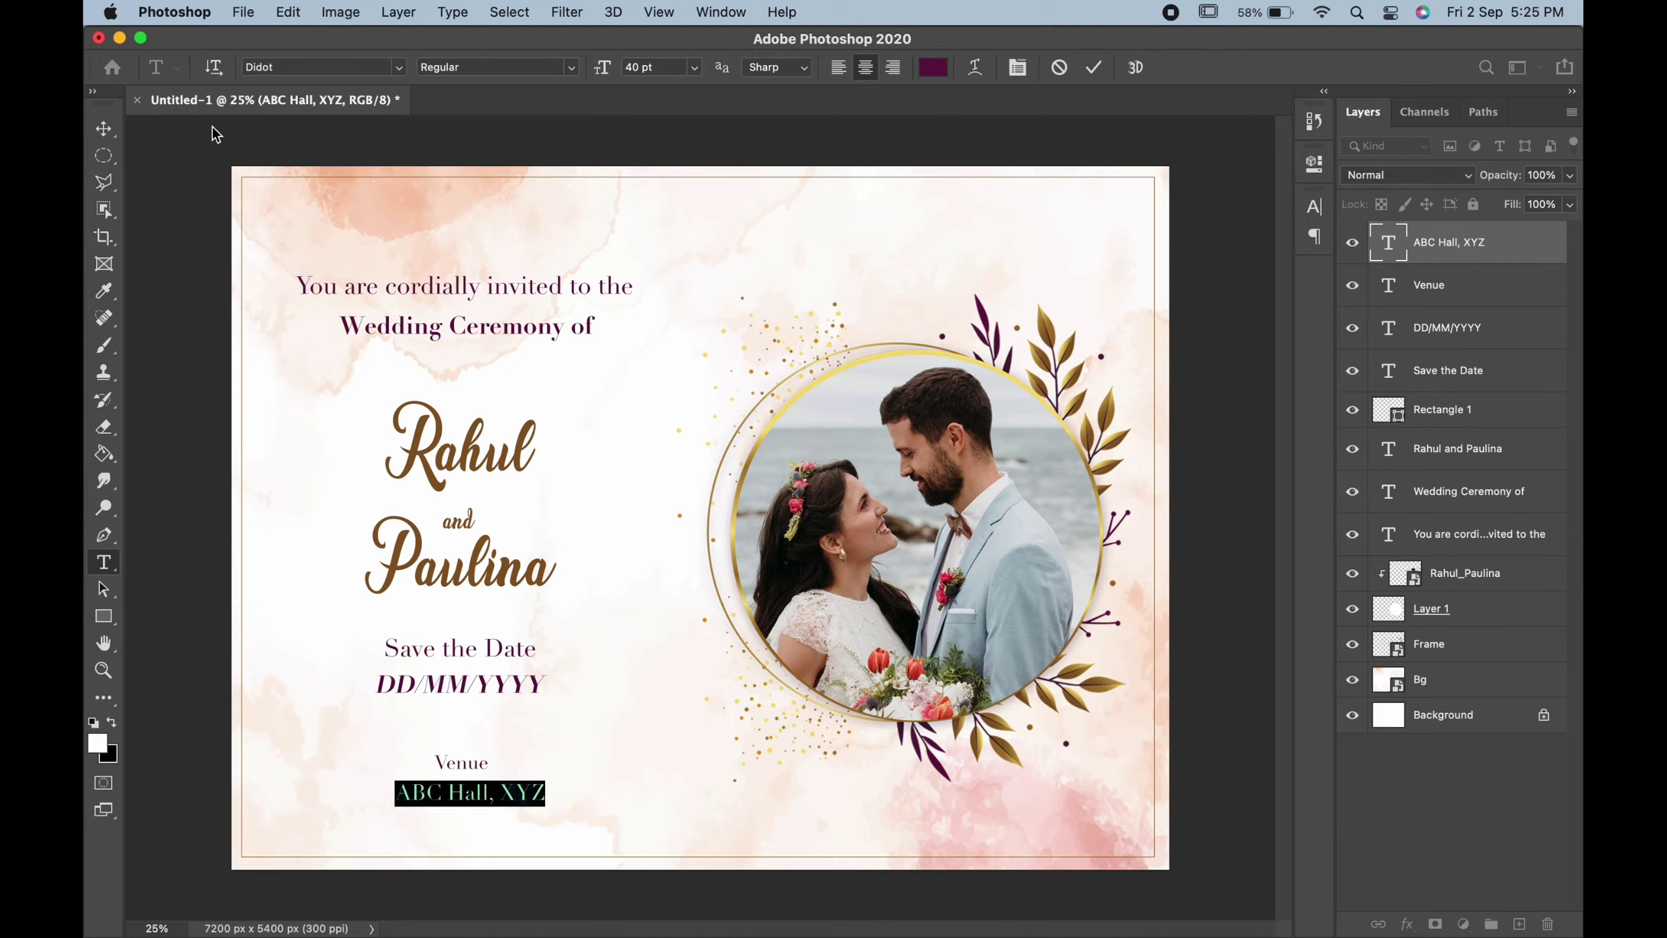
pyautogui.click(103, 130)
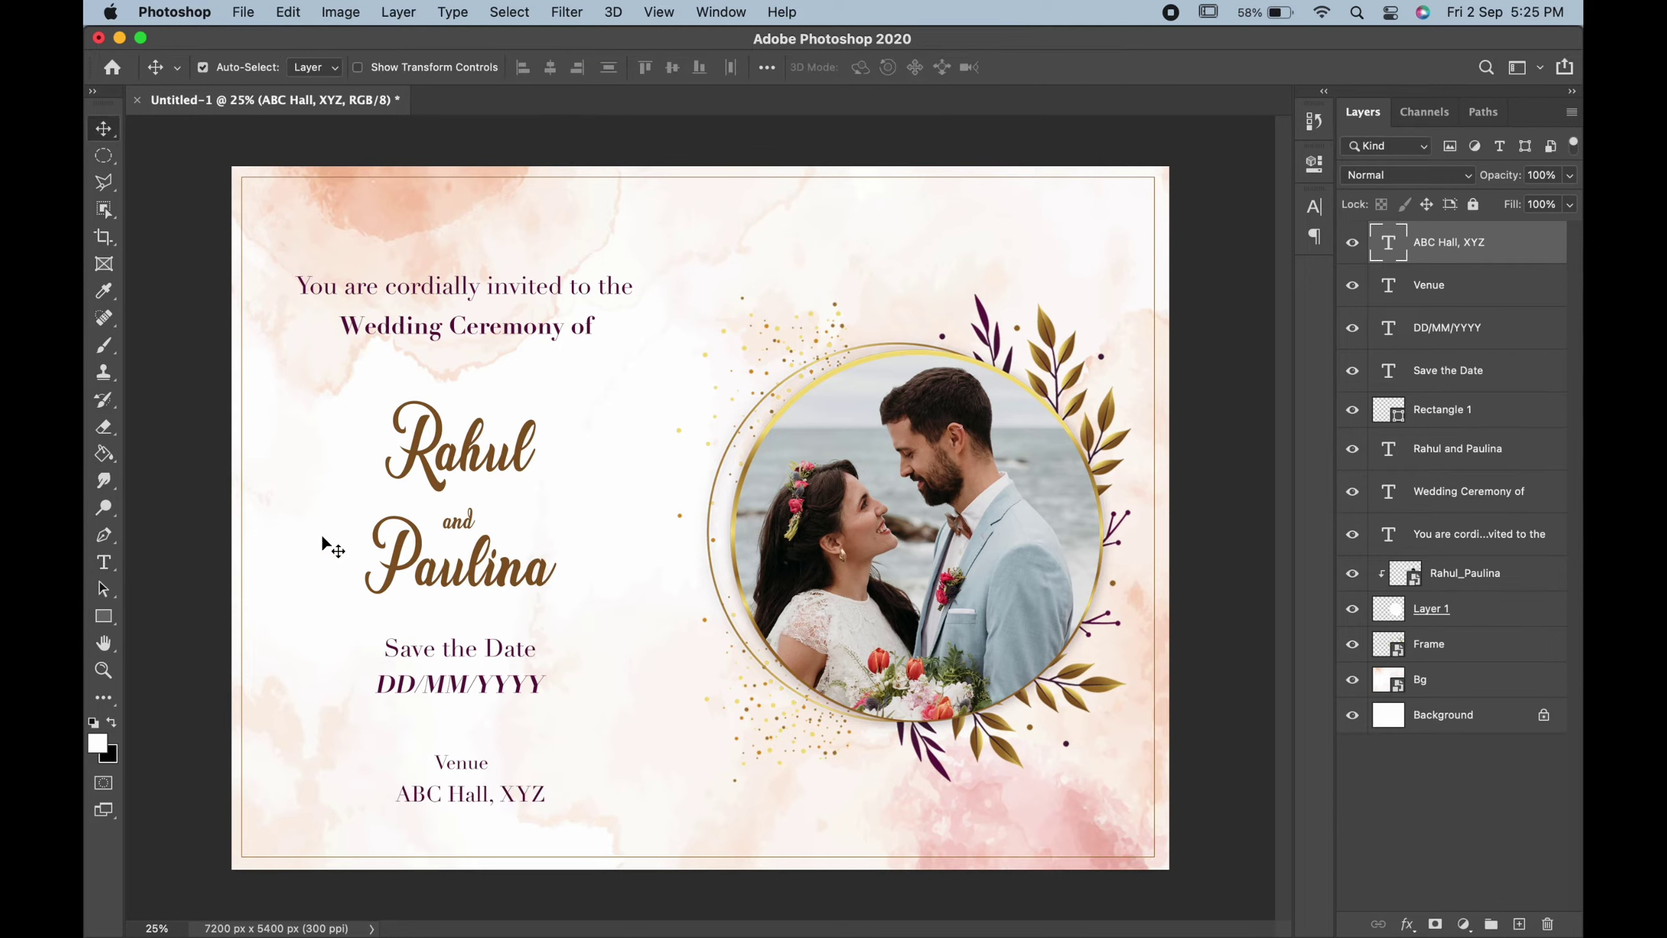
# Step: Underline the "Venue" text
pyautogui.click(471, 762)
pyautogui.doubleClick(472, 763)
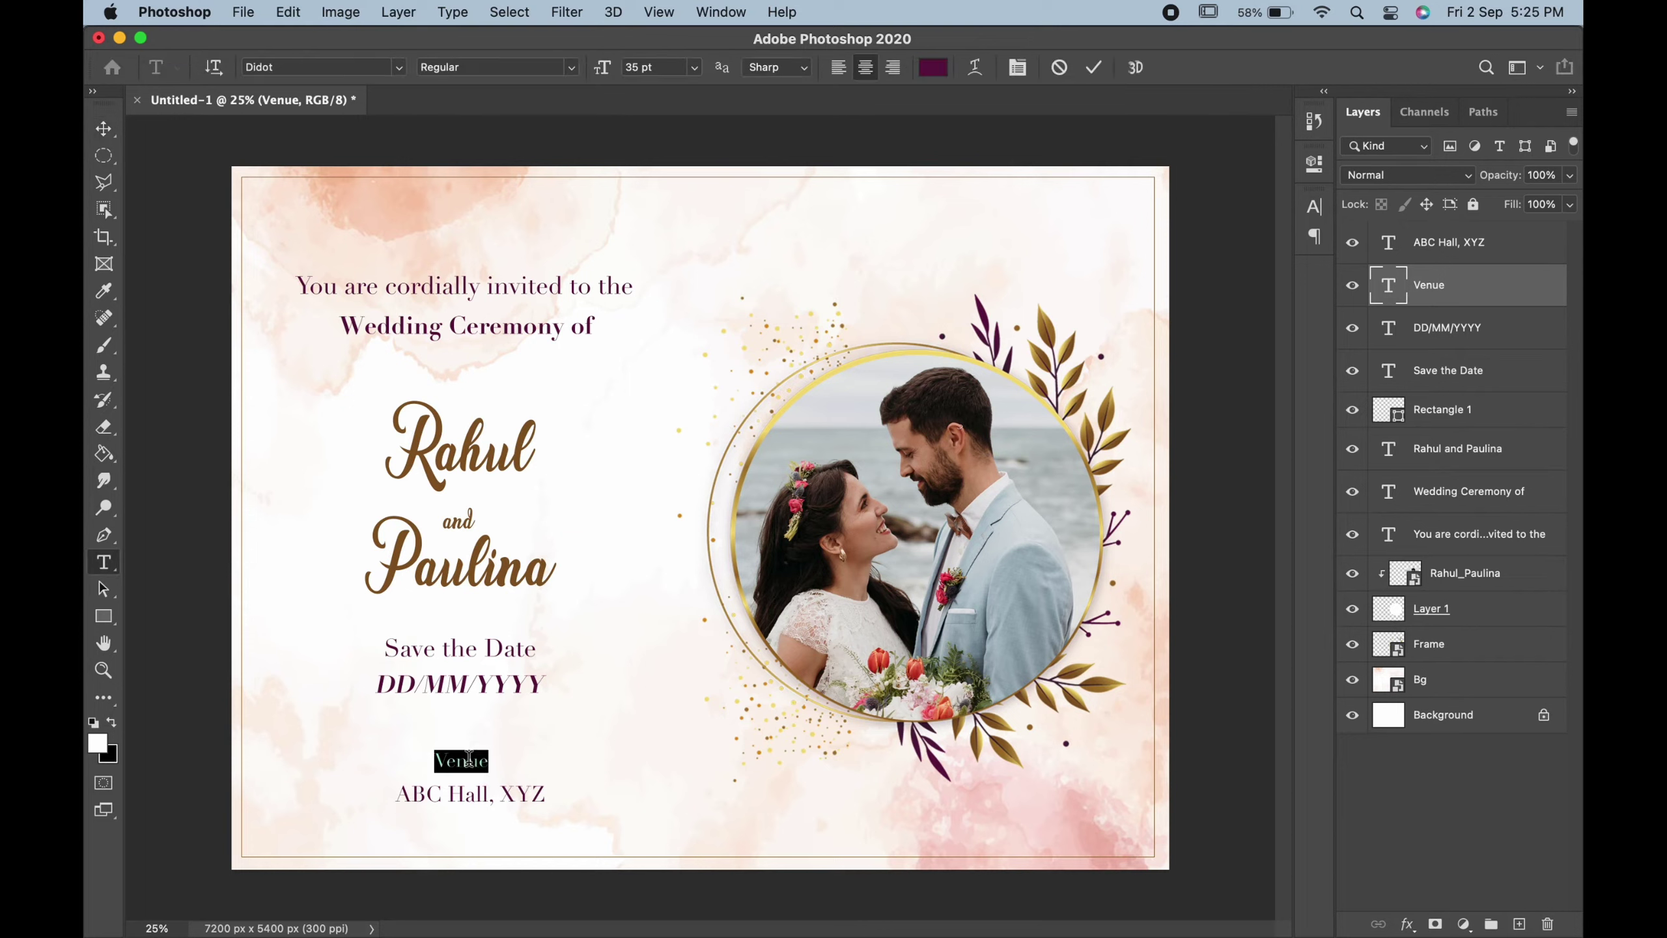
pyautogui.click(1016, 68)
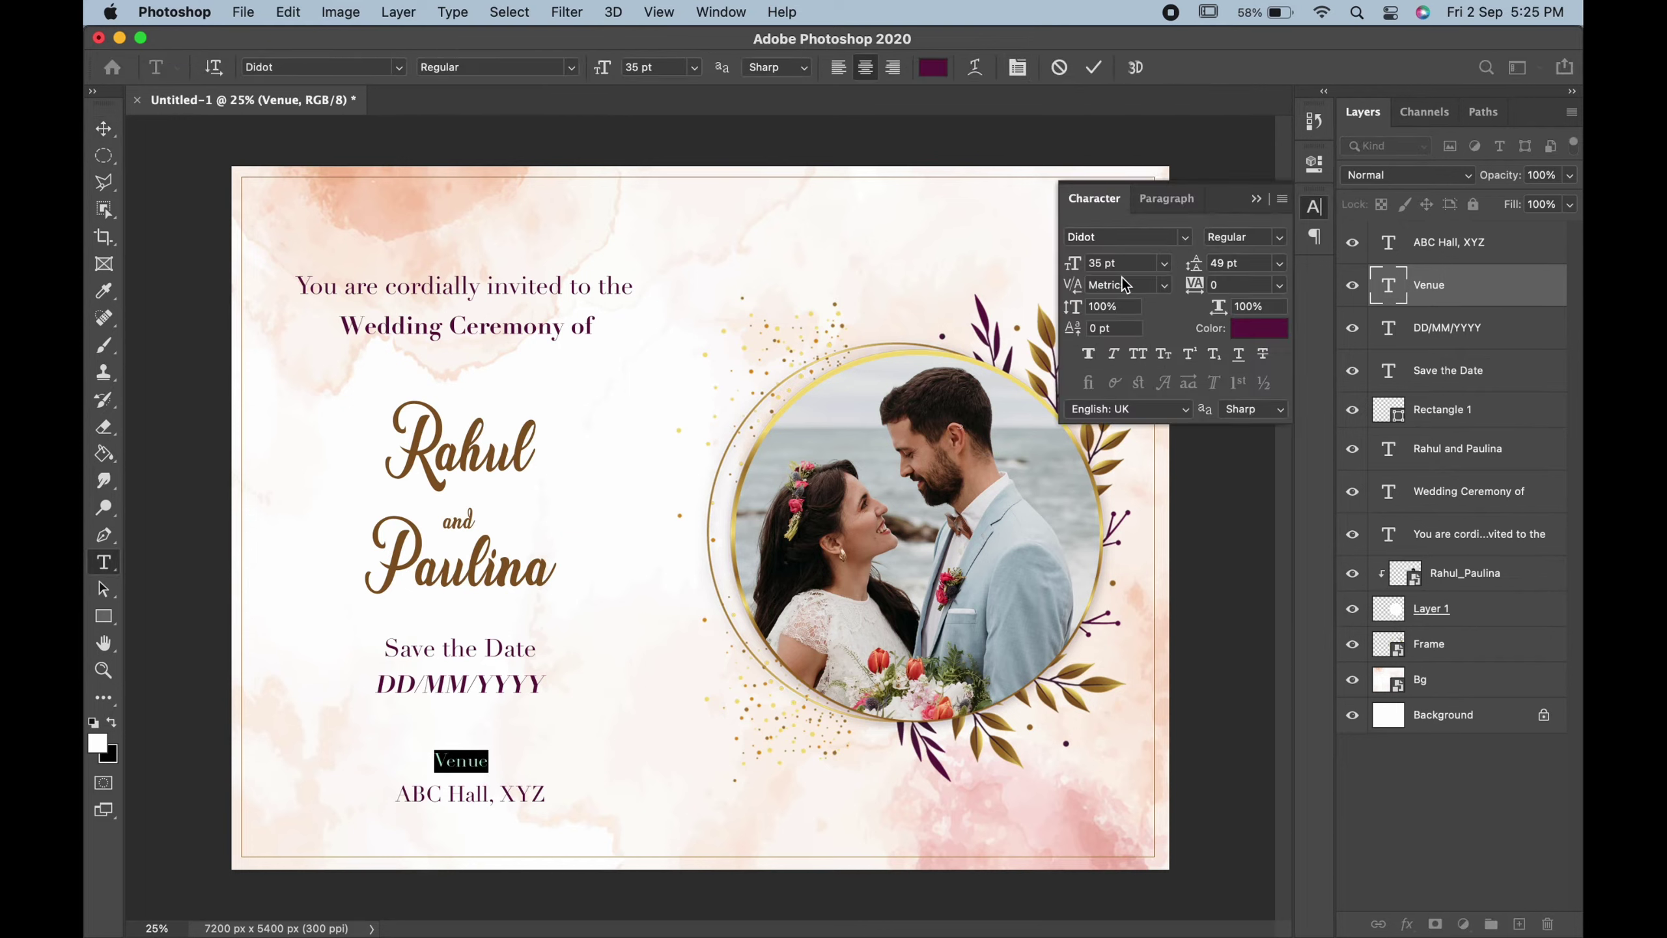
pyautogui.click(102, 130)
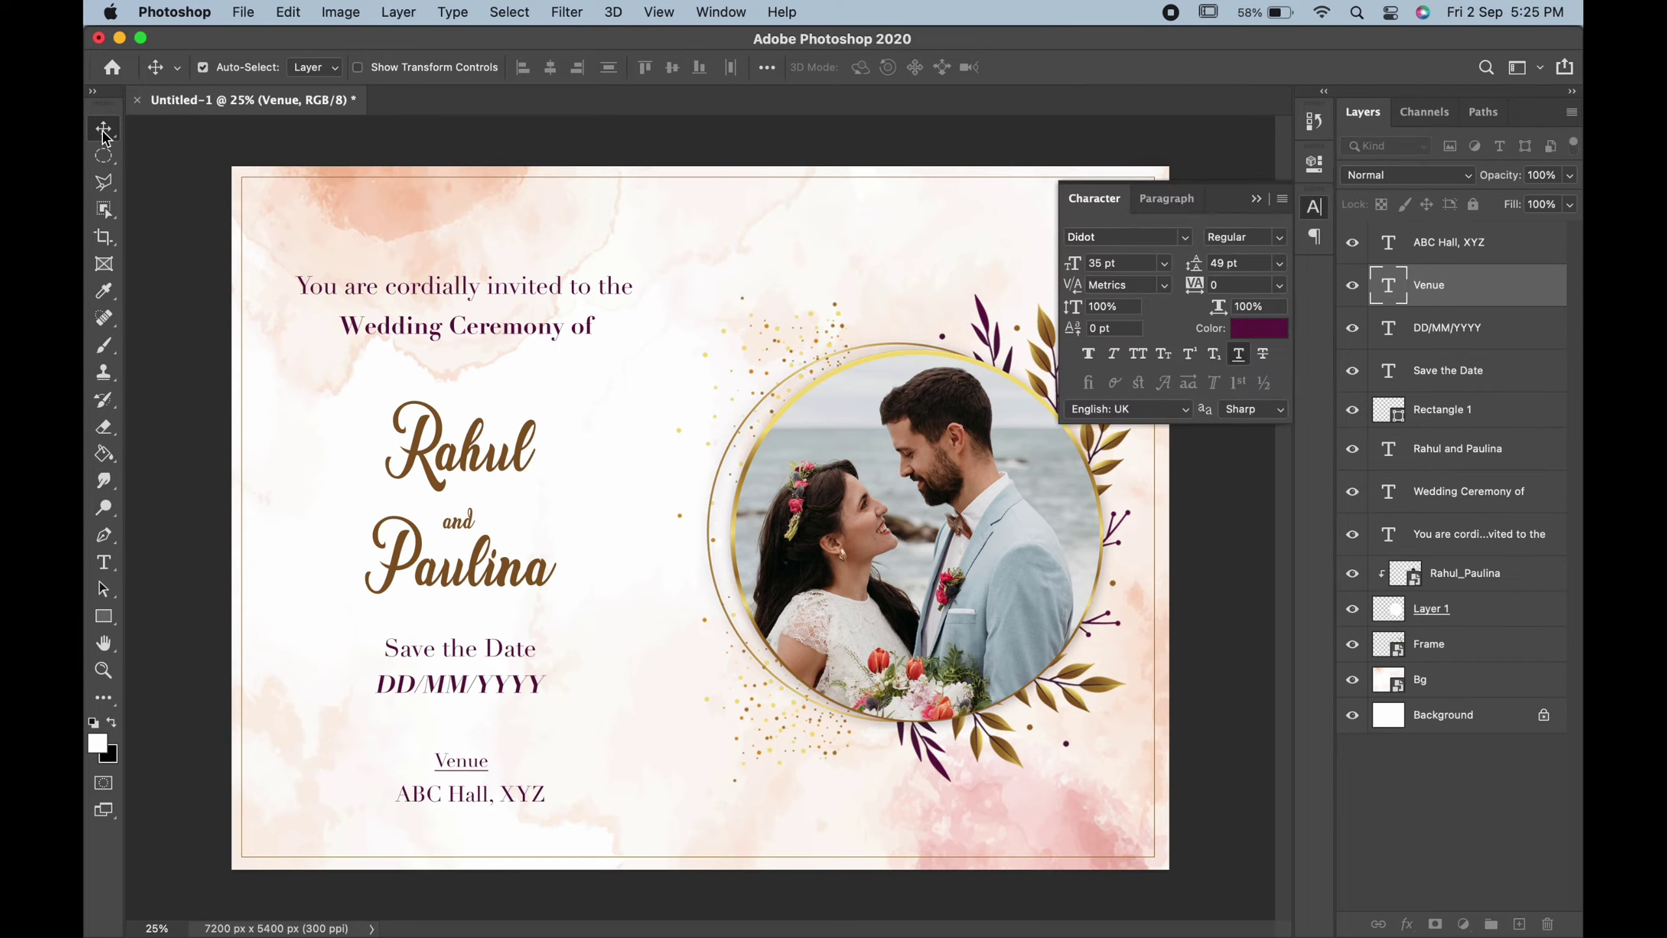
# Step: Nudge "Venue" and "ABC Hall, XYZ" slightly down, and move the couple's names up to balance the spacing
pyautogui.hotkey('shift', 'Down')
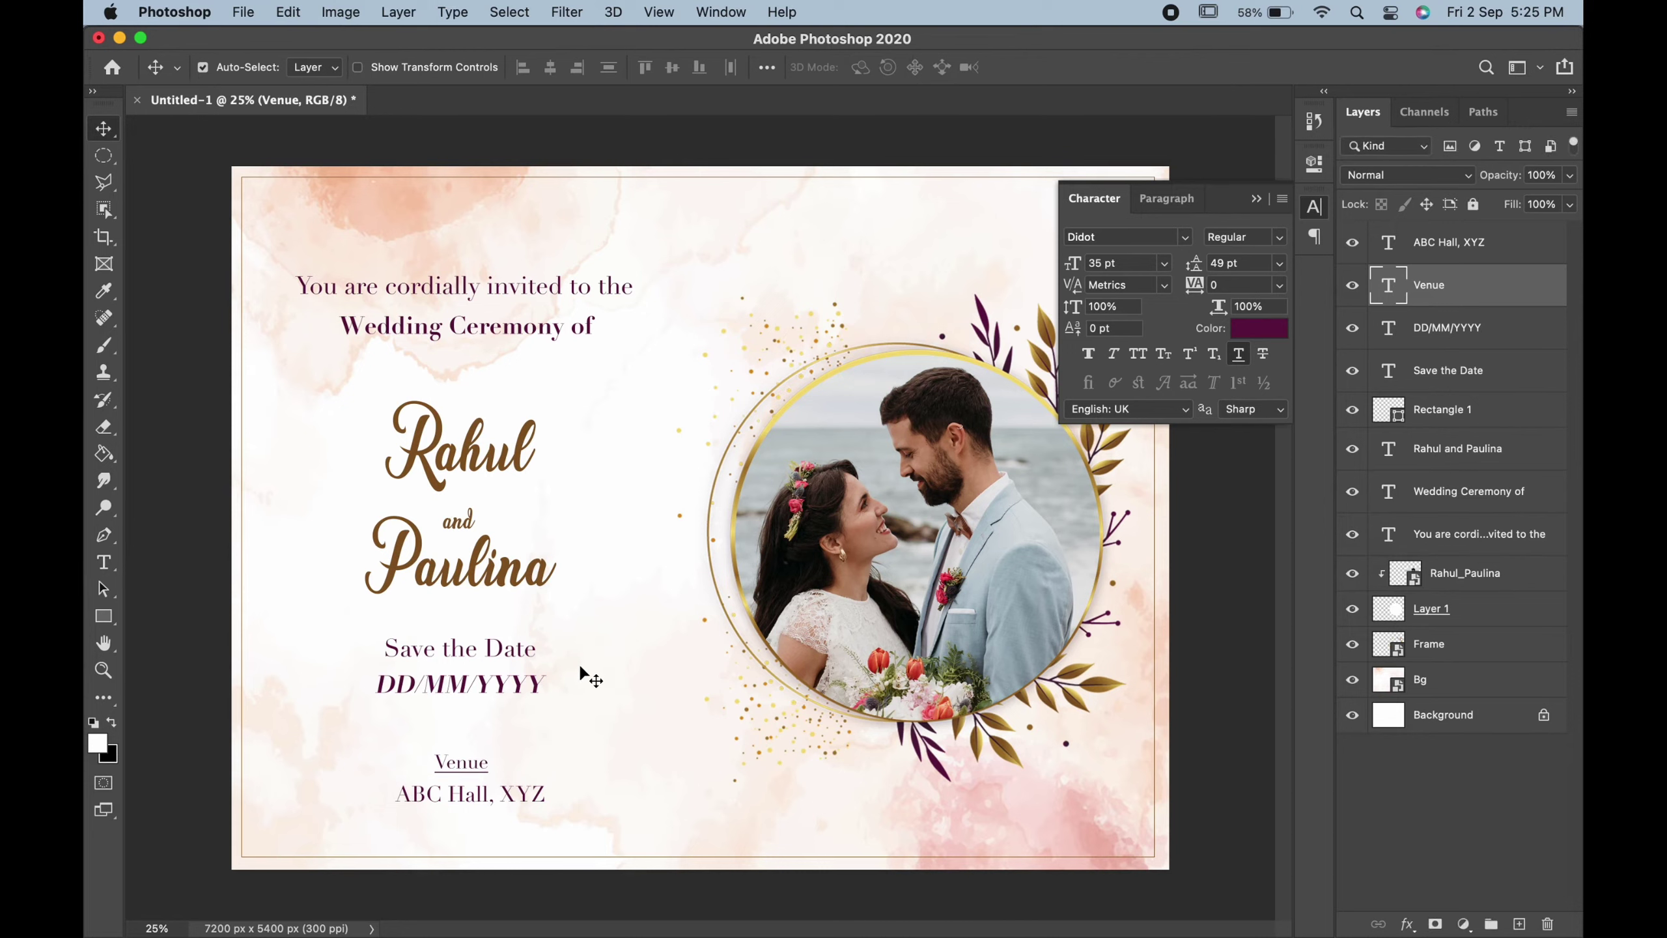
pyautogui.click(483, 802)
pyautogui.hotkey('shift', 'Down')
pyautogui.hotkey('shift', 'Down')
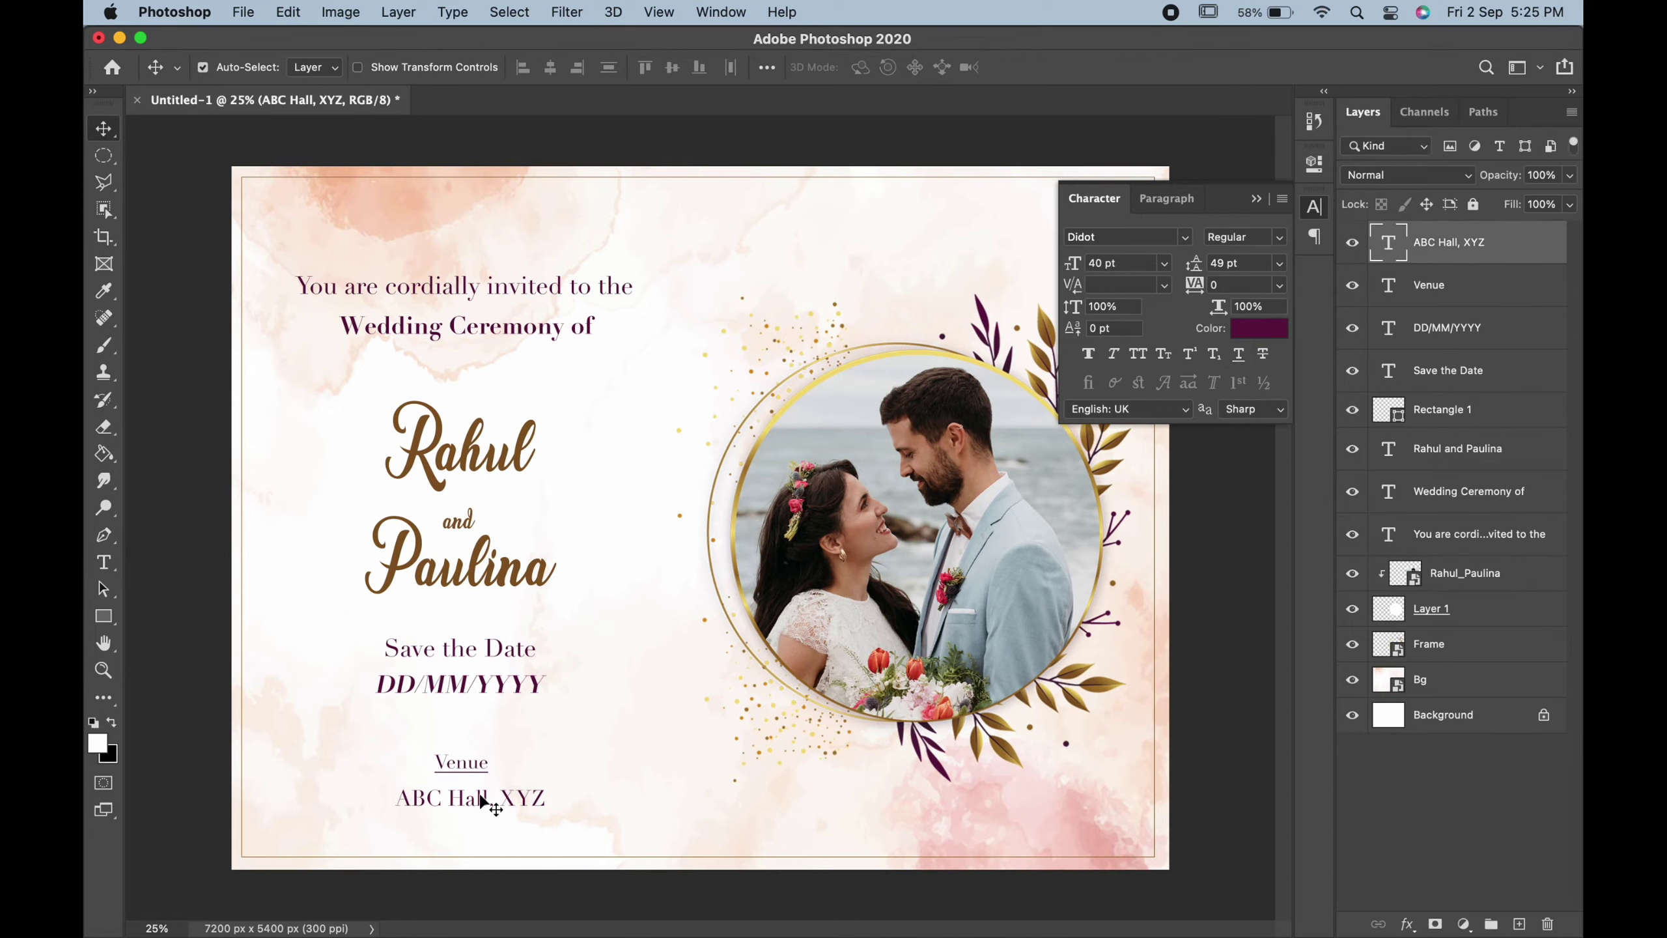
pyautogui.click(478, 765)
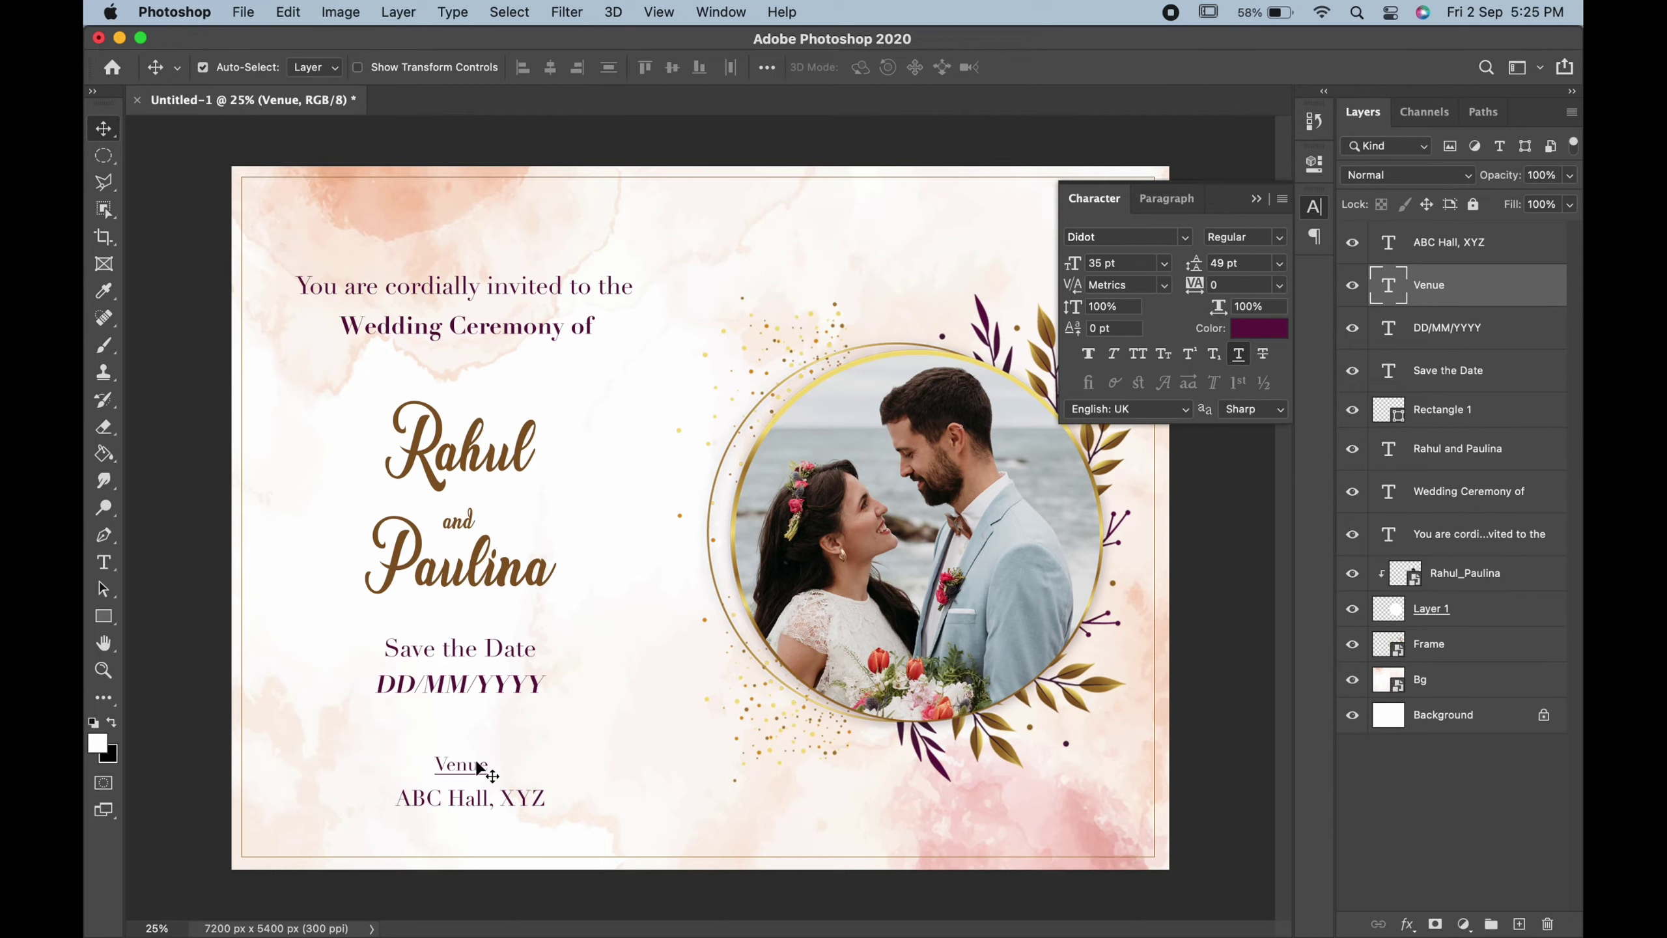
pyautogui.moveTo(483, 442); pyautogui.dragTo(483, 421)
# Step: Check the font sizes of the "Wedding Ceremony of" and "You are cordially invited to the" lines
pyautogui.doubleClick(476, 336)
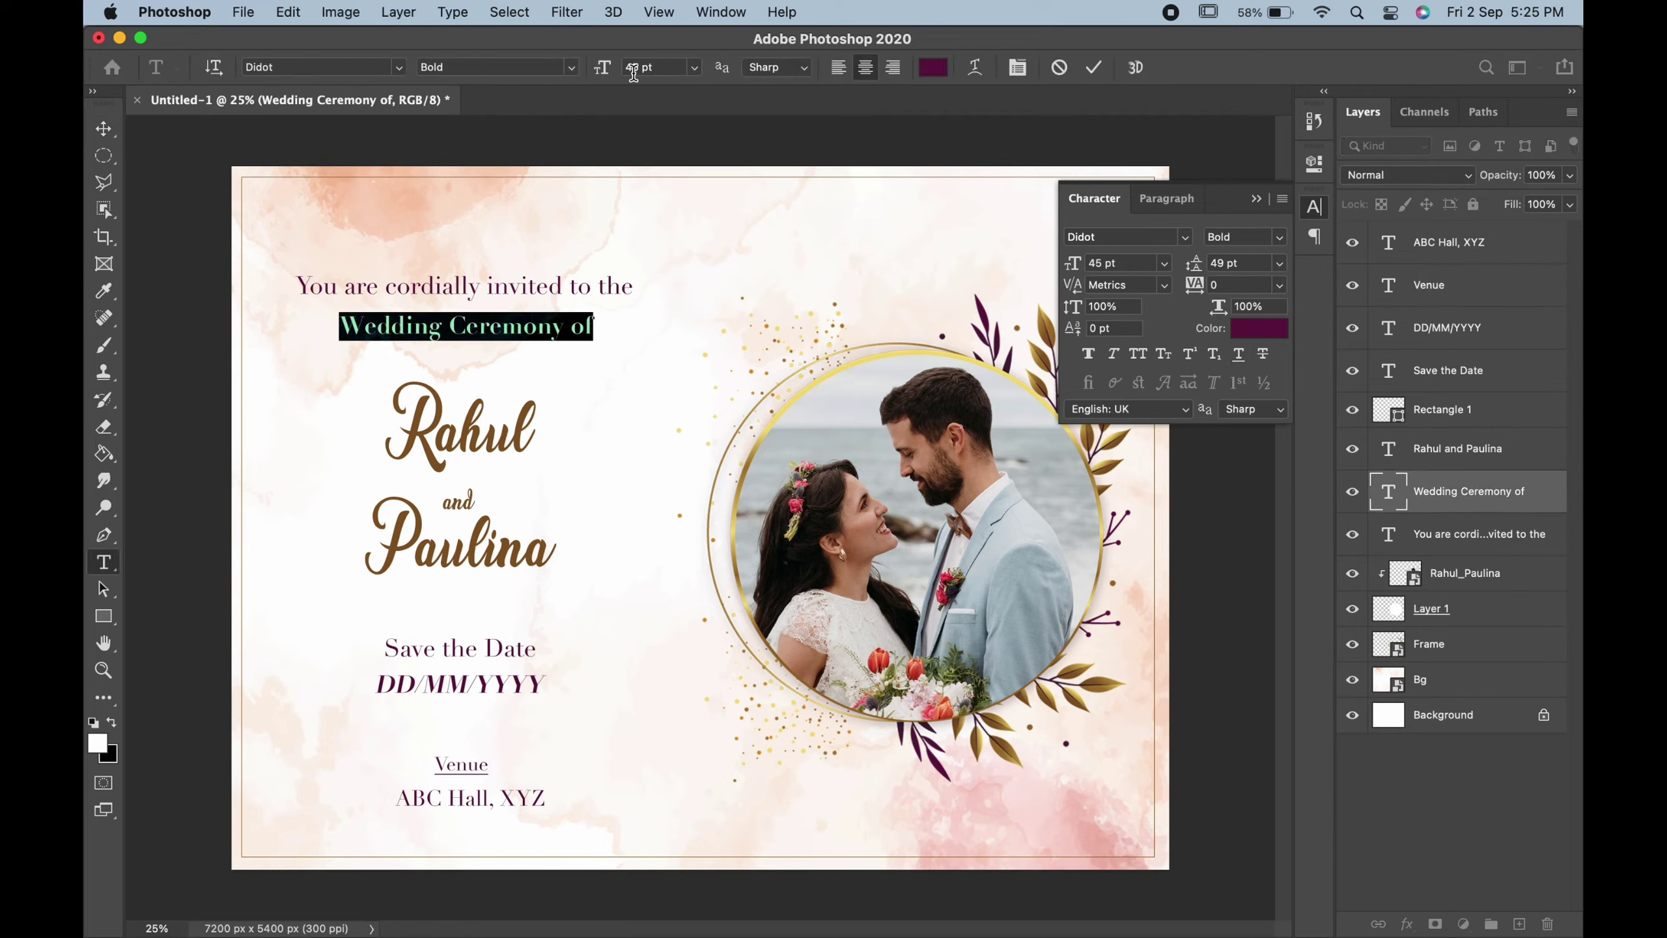
pyautogui.click(103, 128)
pyautogui.doubleClick(371, 284)
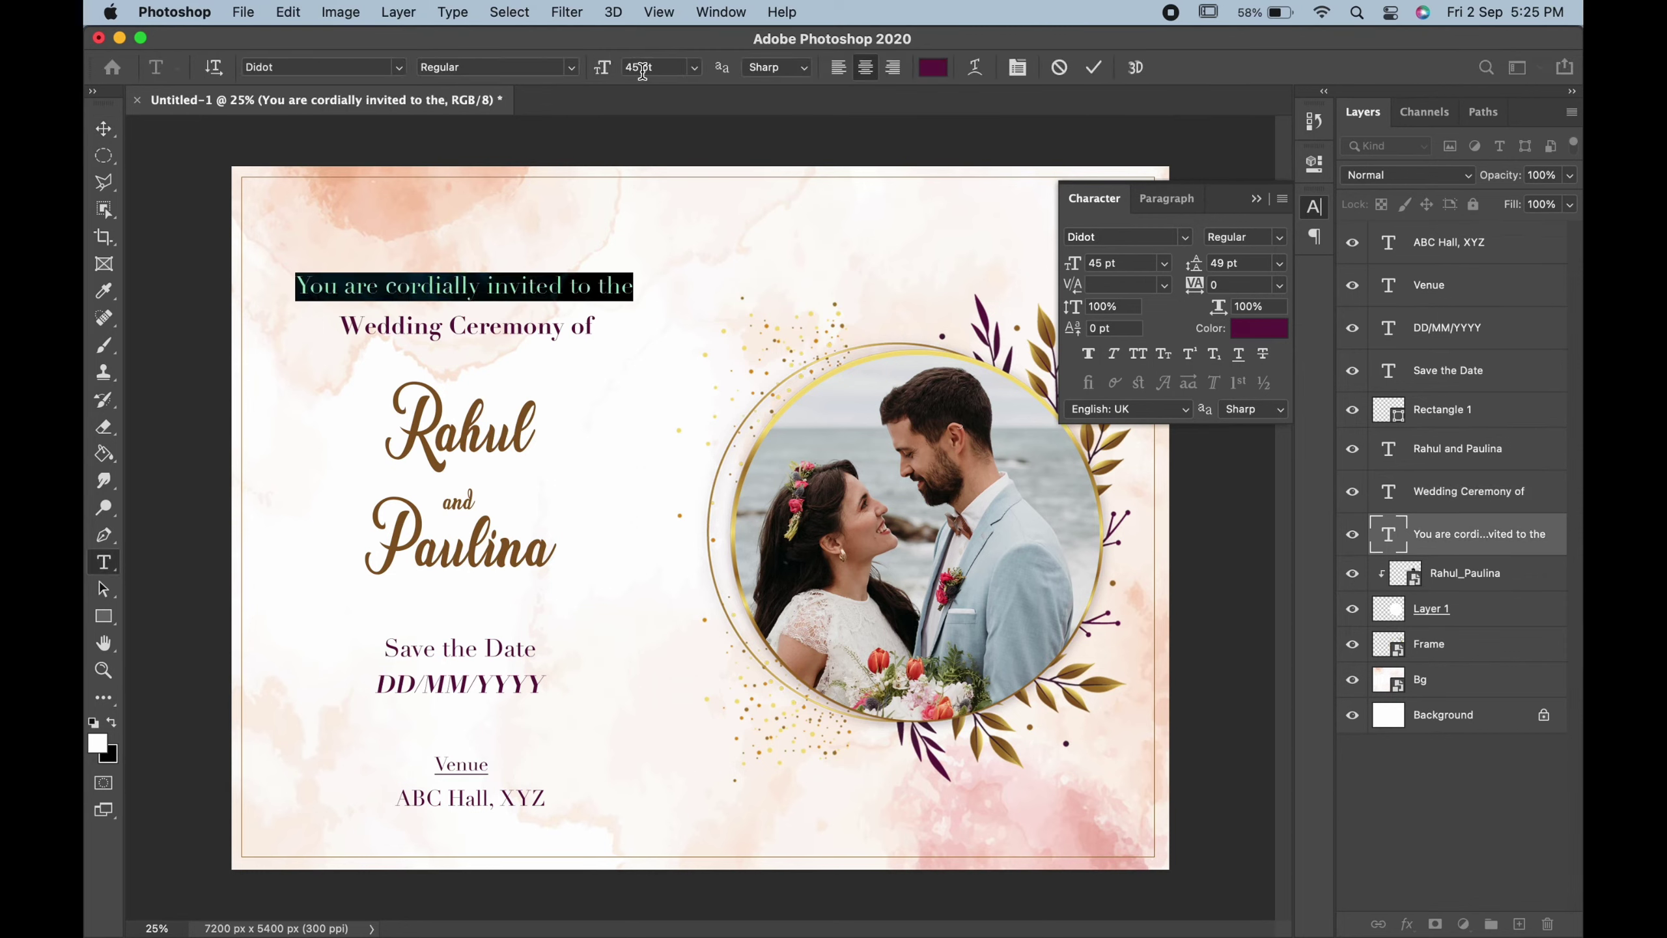
pyautogui.click(102, 129)
pyautogui.click(500, 337)
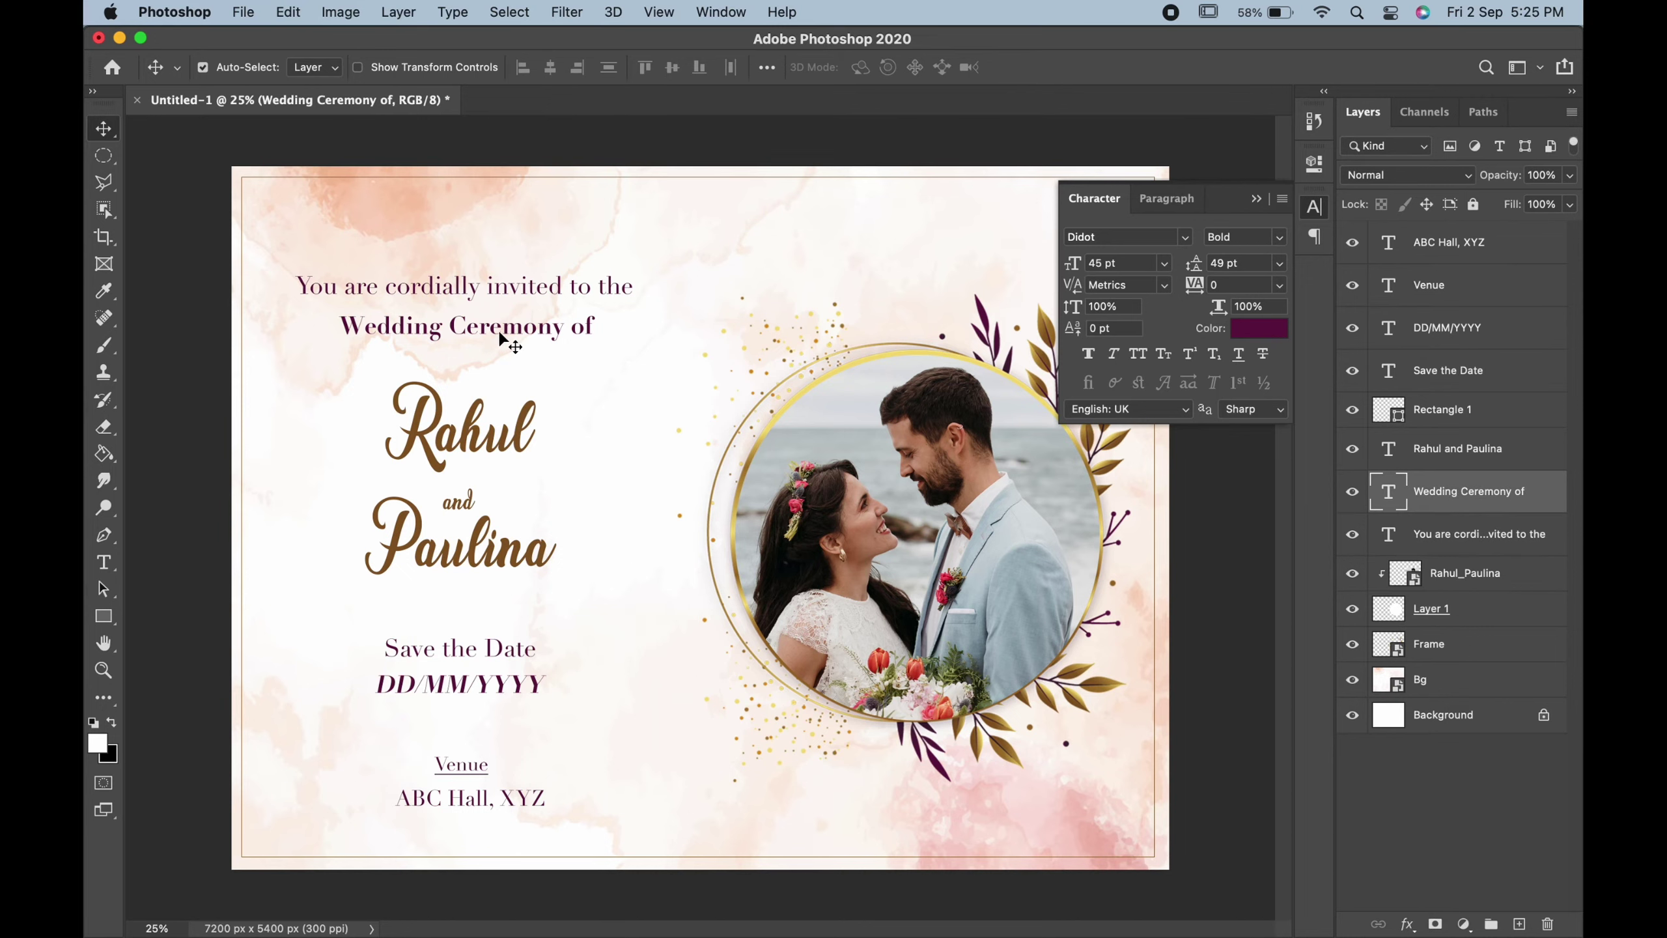
# Step: Move "Wedding Ceremony of" slightly down and left, and place a vertical guide through the centre of the "You are cordially invited to the" line
pyautogui.moveTo(497, 332); pyautogui.dragTo(491, 333)
pyautogui.click(477, 297)
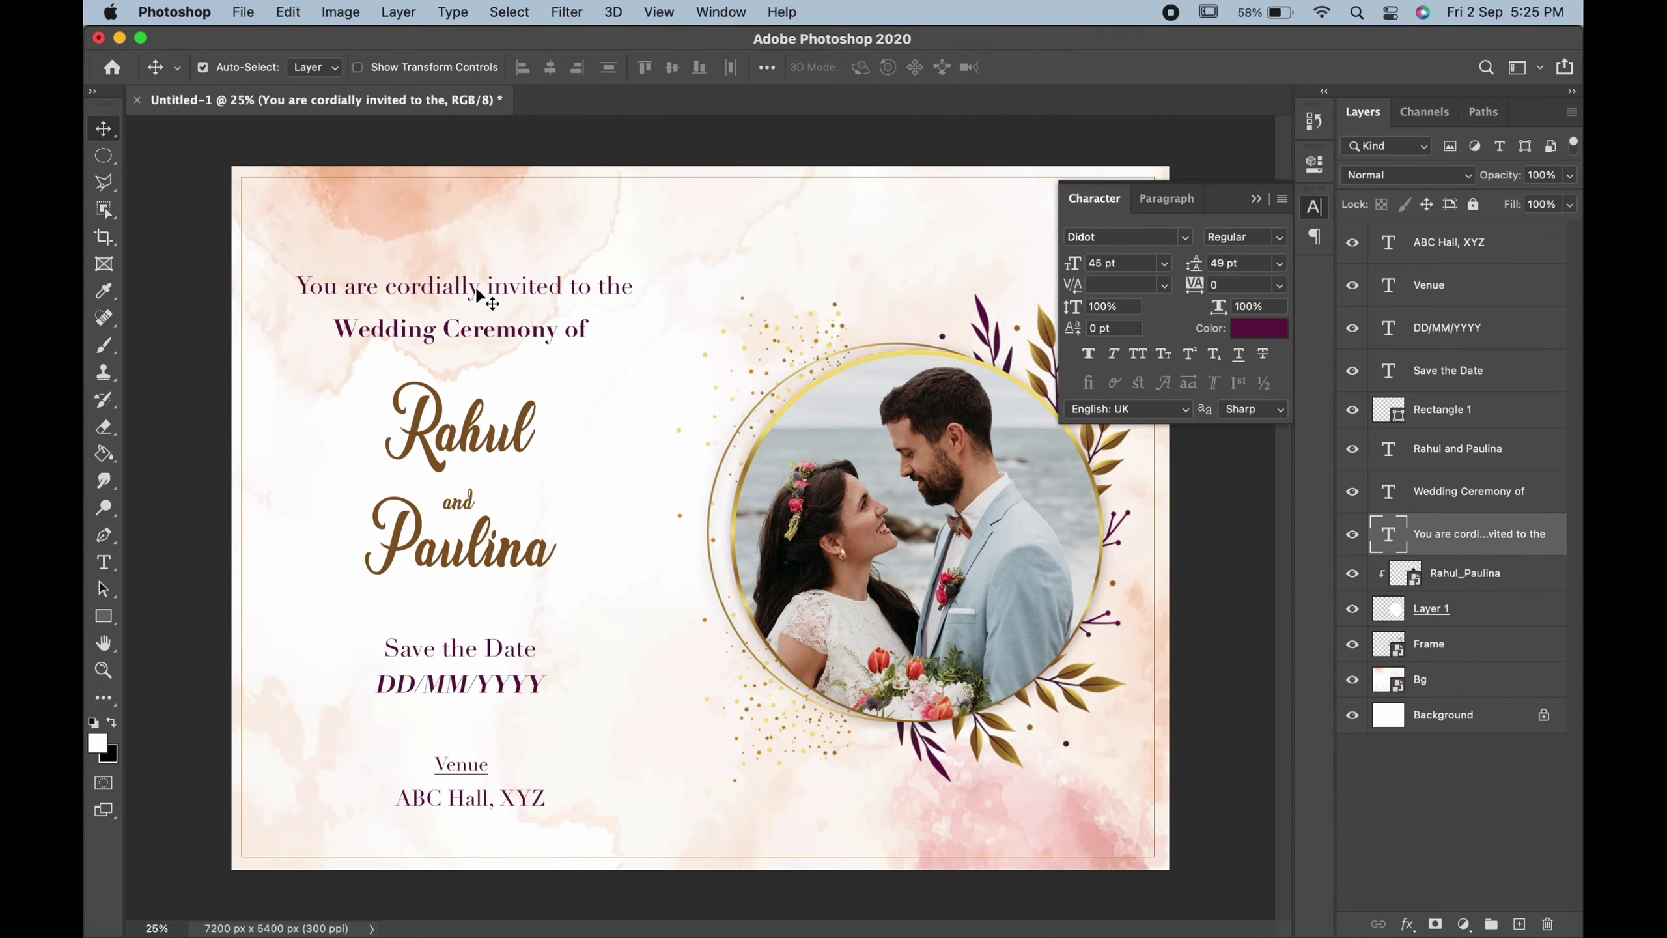
pyautogui.press('super+t')
pyautogui.press('super+r')
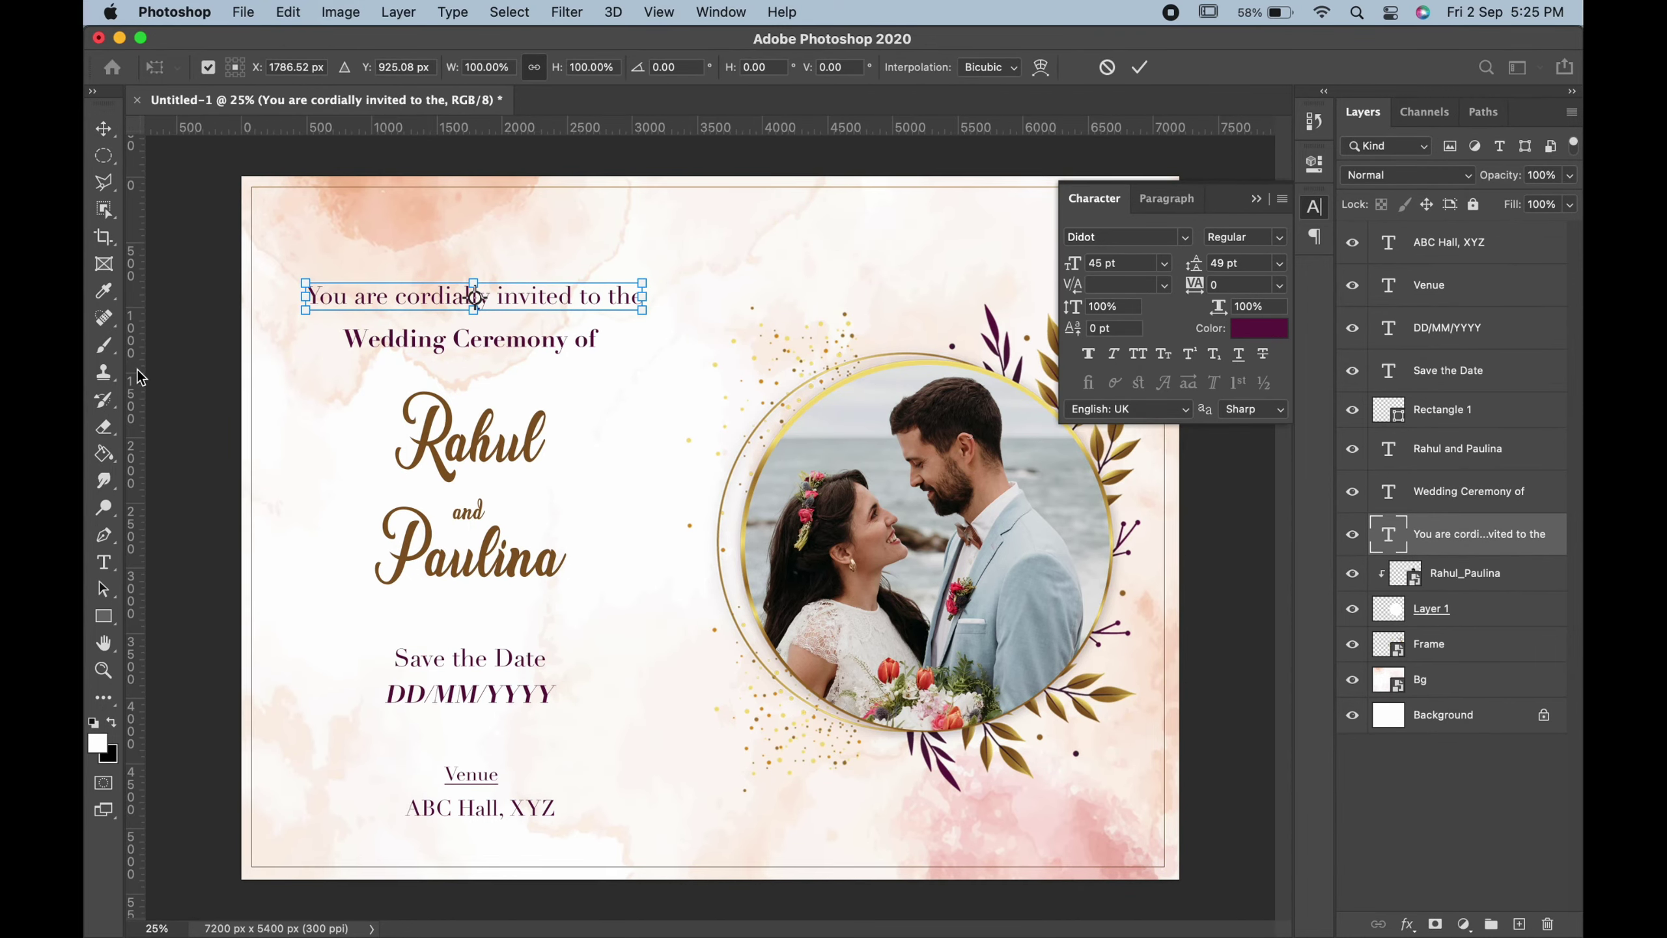
pyautogui.moveTo(137, 365); pyautogui.dragTo(521, 340)
pyautogui.press('Return')
# Step: Centre the "Wedding Ceremony of" line and the couple's names on the vertical guide
pyautogui.click(519, 340)
pyautogui.press('super+t')
pyautogui.press('Return')
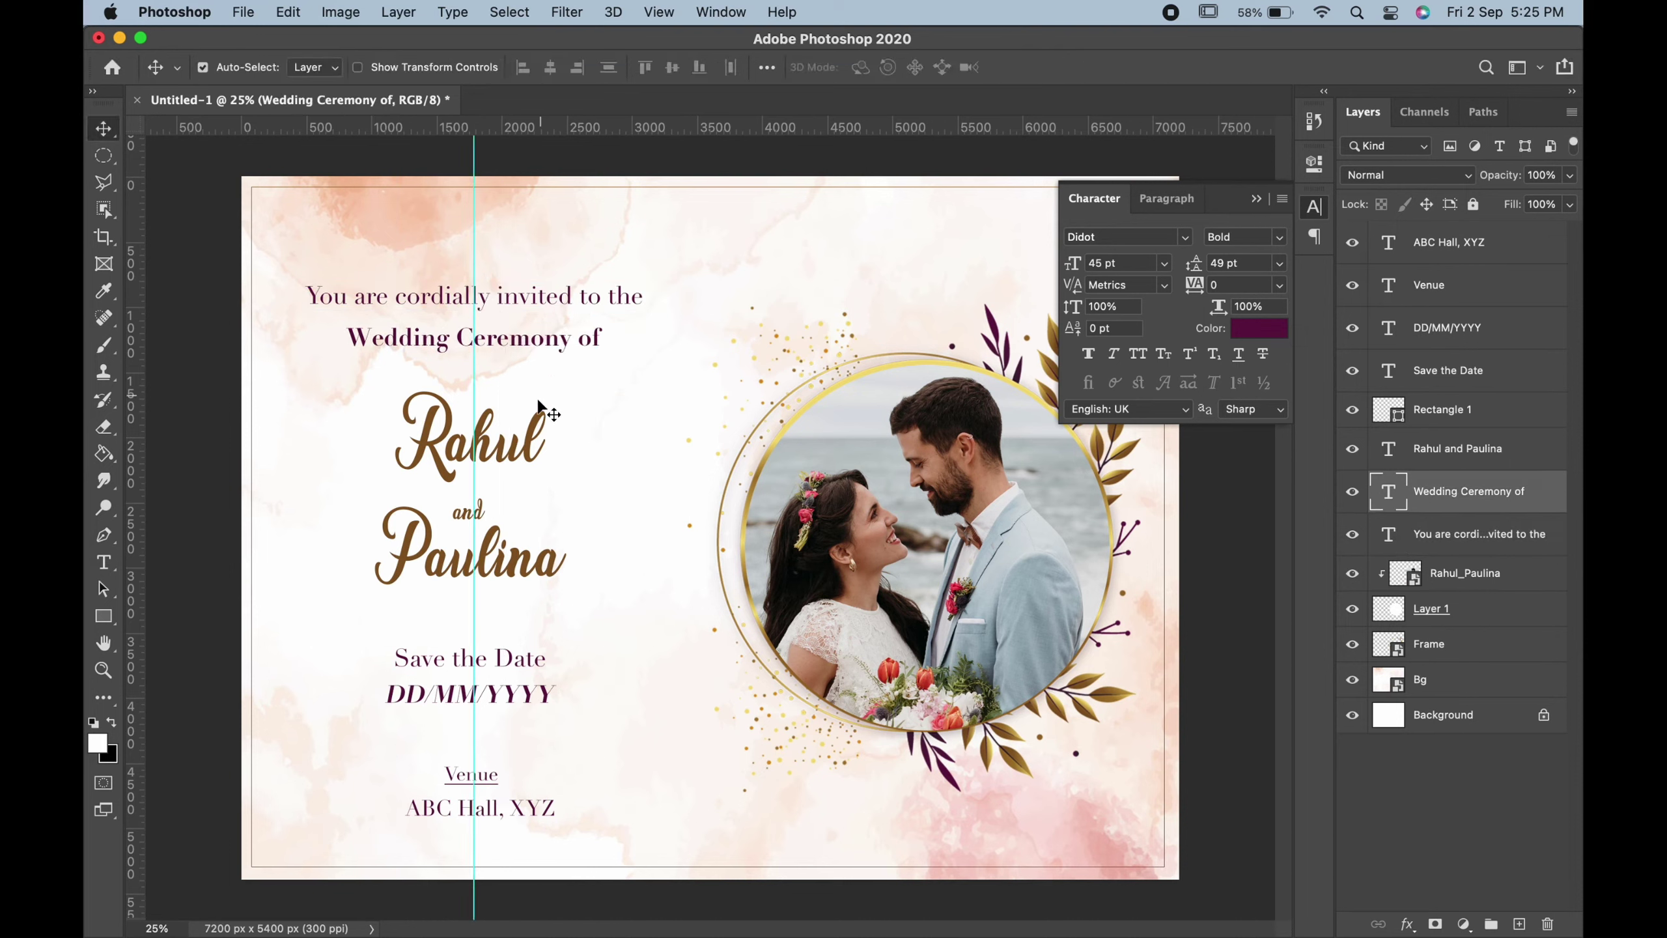
pyautogui.click(491, 447)
pyautogui.press('super+t')
pyautogui.moveTo(505, 452); pyautogui.dragTo(509, 449)
pyautogui.press('Return')
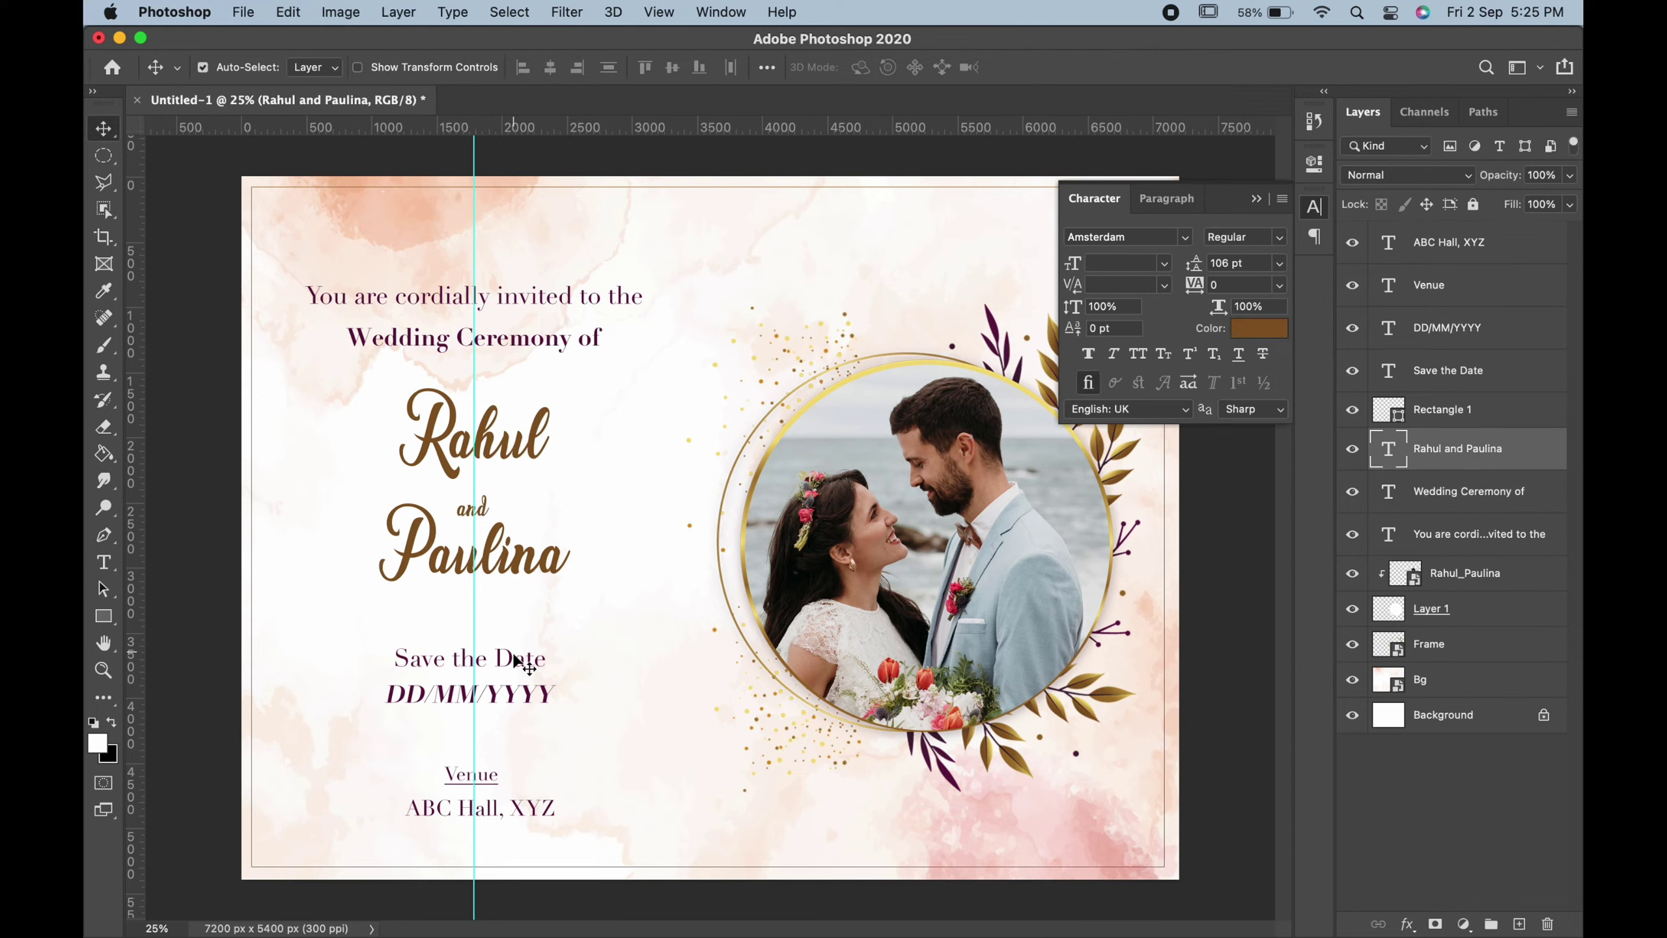
# Step: Centre the "Save the Date" and "DD/MM/YYYY" lines on the vertical guide
pyautogui.click(513, 662)
pyautogui.press('super+t')
pyautogui.moveTo(513, 661); pyautogui.dragTo(493, 698)
pyautogui.press('Return')
pyautogui.click(502, 694)
pyautogui.press('super+t')
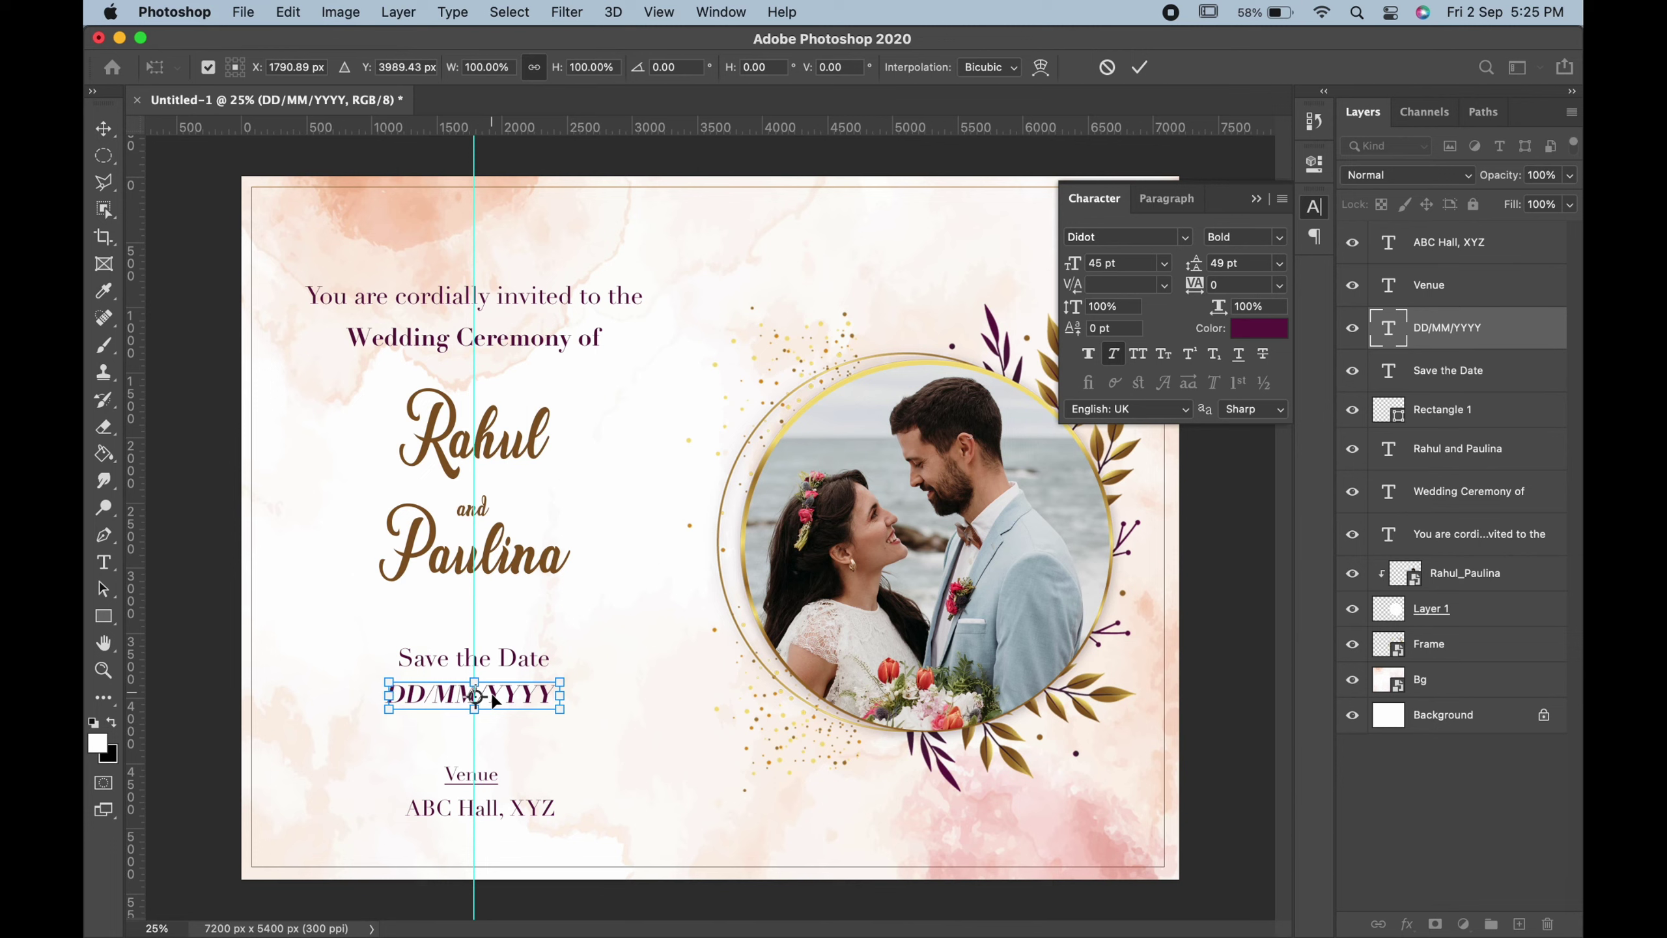
pyautogui.press('Return')
# Step: Nudge the "Venue" text slightly right to centre it on the vertical guide
pyautogui.click(489, 778)
pyautogui.press('super+t')
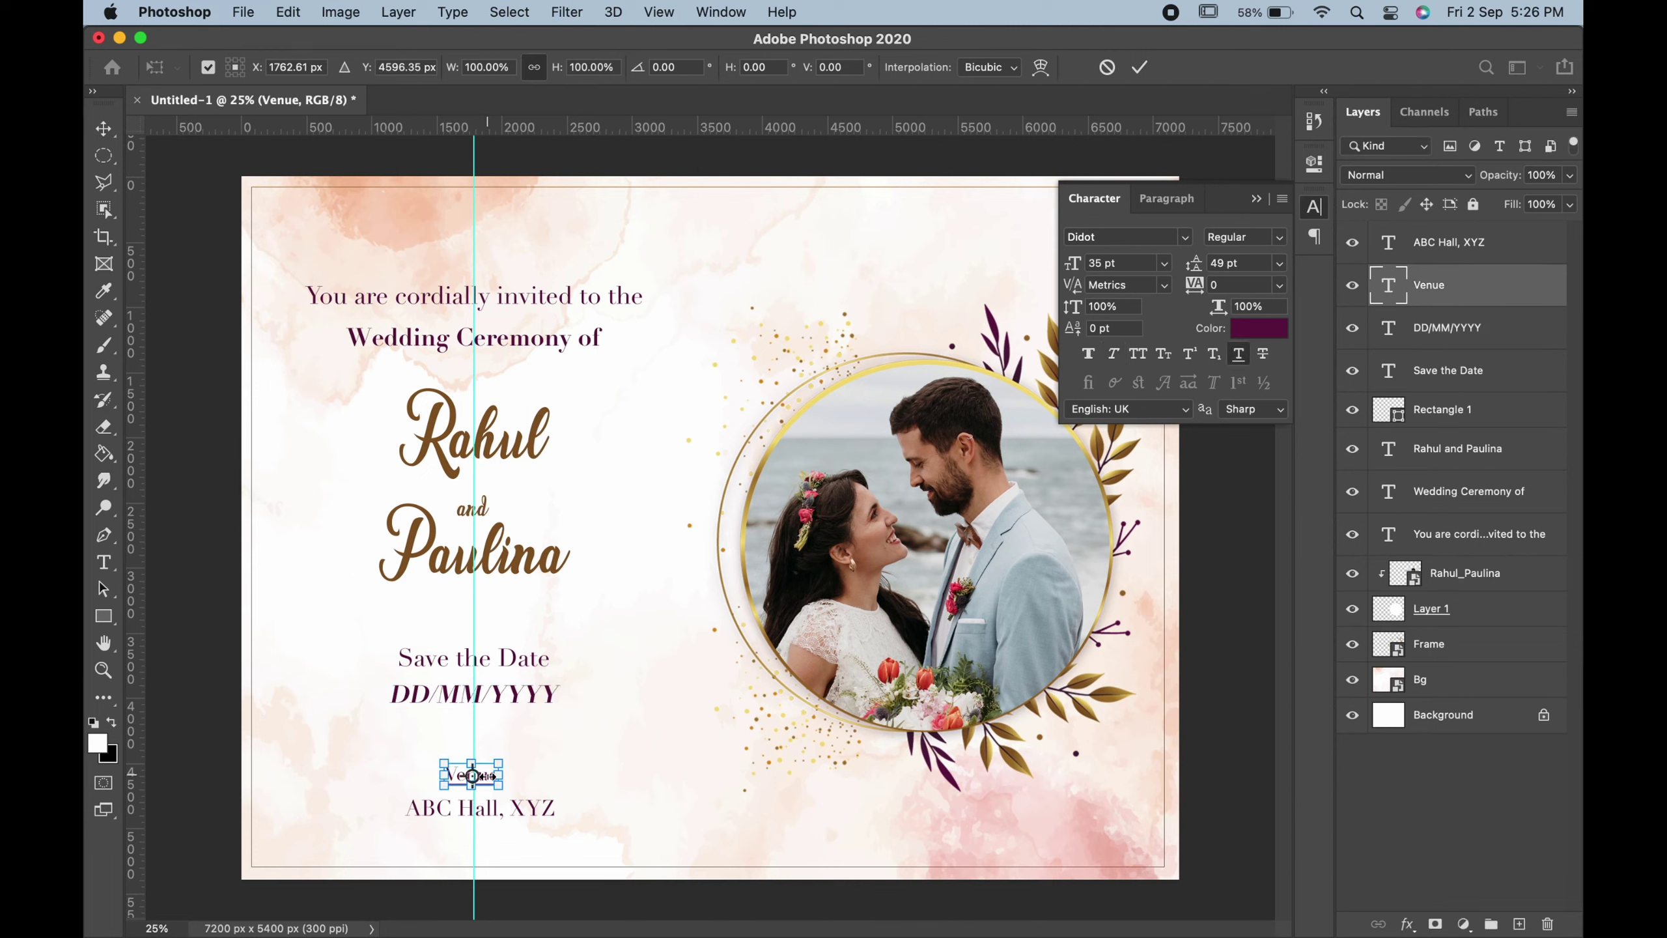
pyautogui.press('Right')
pyautogui.press('Right')
pyautogui.press('Right')
pyautogui.press('Right')
pyautogui.press('Right')
pyautogui.press('Return')
# Step: Nudge the "ABC Hall, XYZ" line left until it is centred on the vertical guide
pyautogui.click(491, 809)
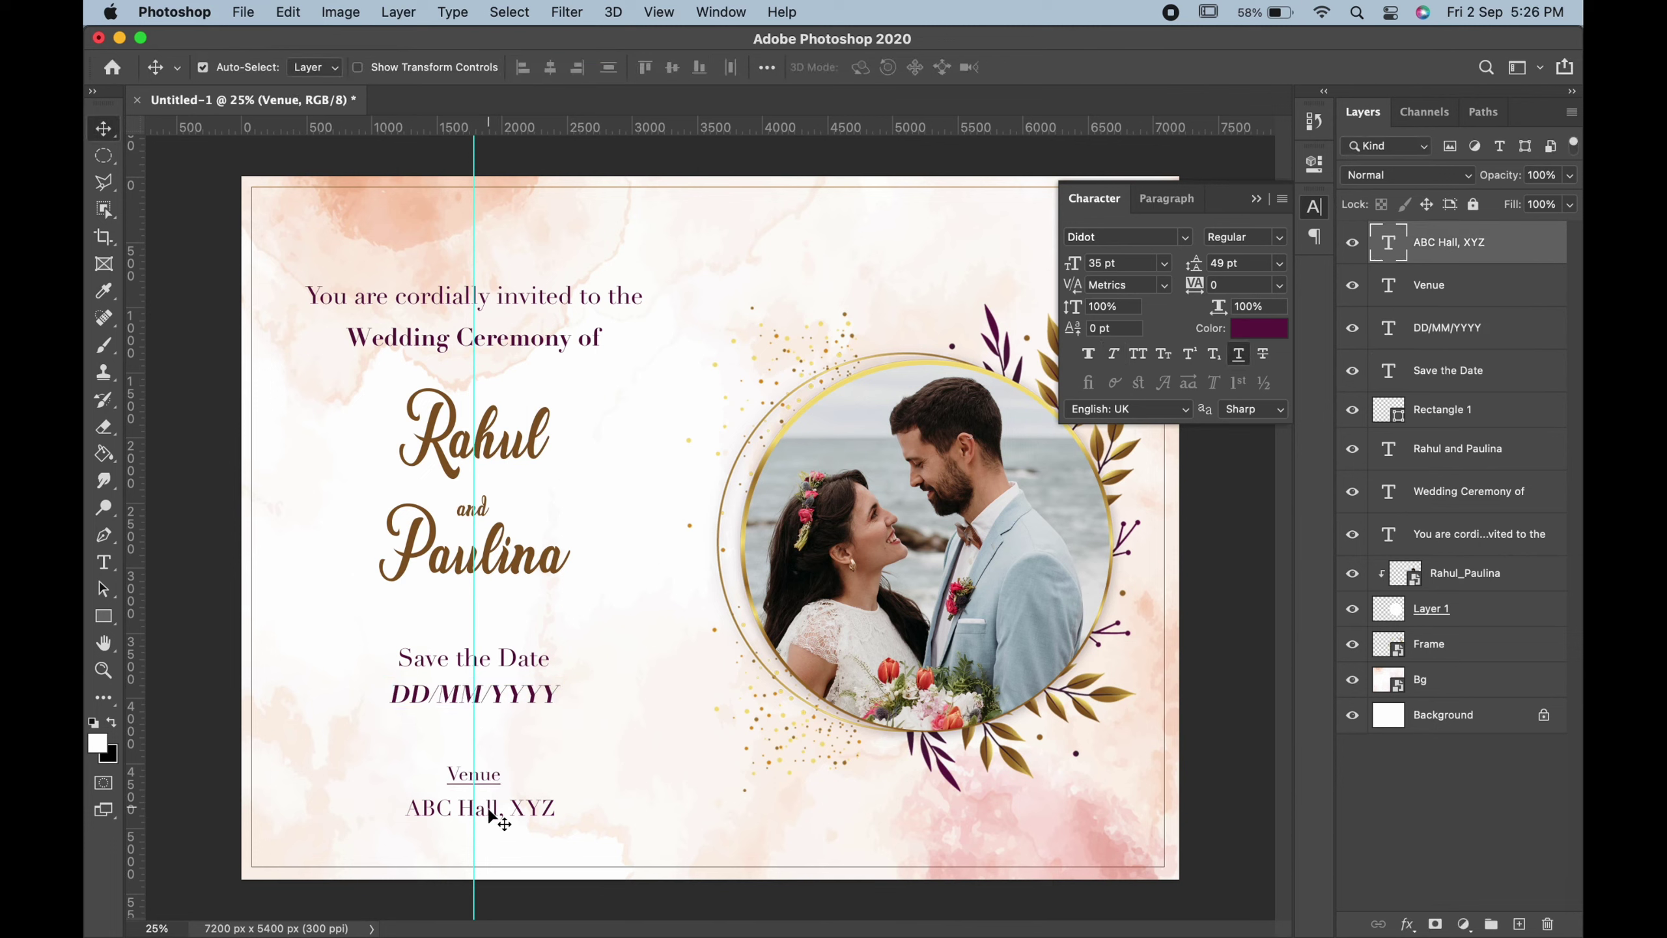
pyautogui.press('super+t')
pyautogui.press('Left')
pyautogui.press('Left')
pyautogui.press('Left')
pyautogui.press('Left')
pyautogui.press('Left')
pyautogui.press('Left')
pyautogui.press('Left')
pyautogui.press('Left')
pyautogui.press('Left')
pyautogui.press('Left')
pyautogui.press('Left')
pyautogui.press('Left')
pyautogui.press('Left')
pyautogui.press('Left')
pyautogui.press('Left')
pyautogui.press('Left')
pyautogui.press('Left')
pyautogui.press('Left')
pyautogui.press('Left')
pyautogui.press('Left')
pyautogui.press('Left')
pyautogui.press('Left')
pyautogui.press('Left')
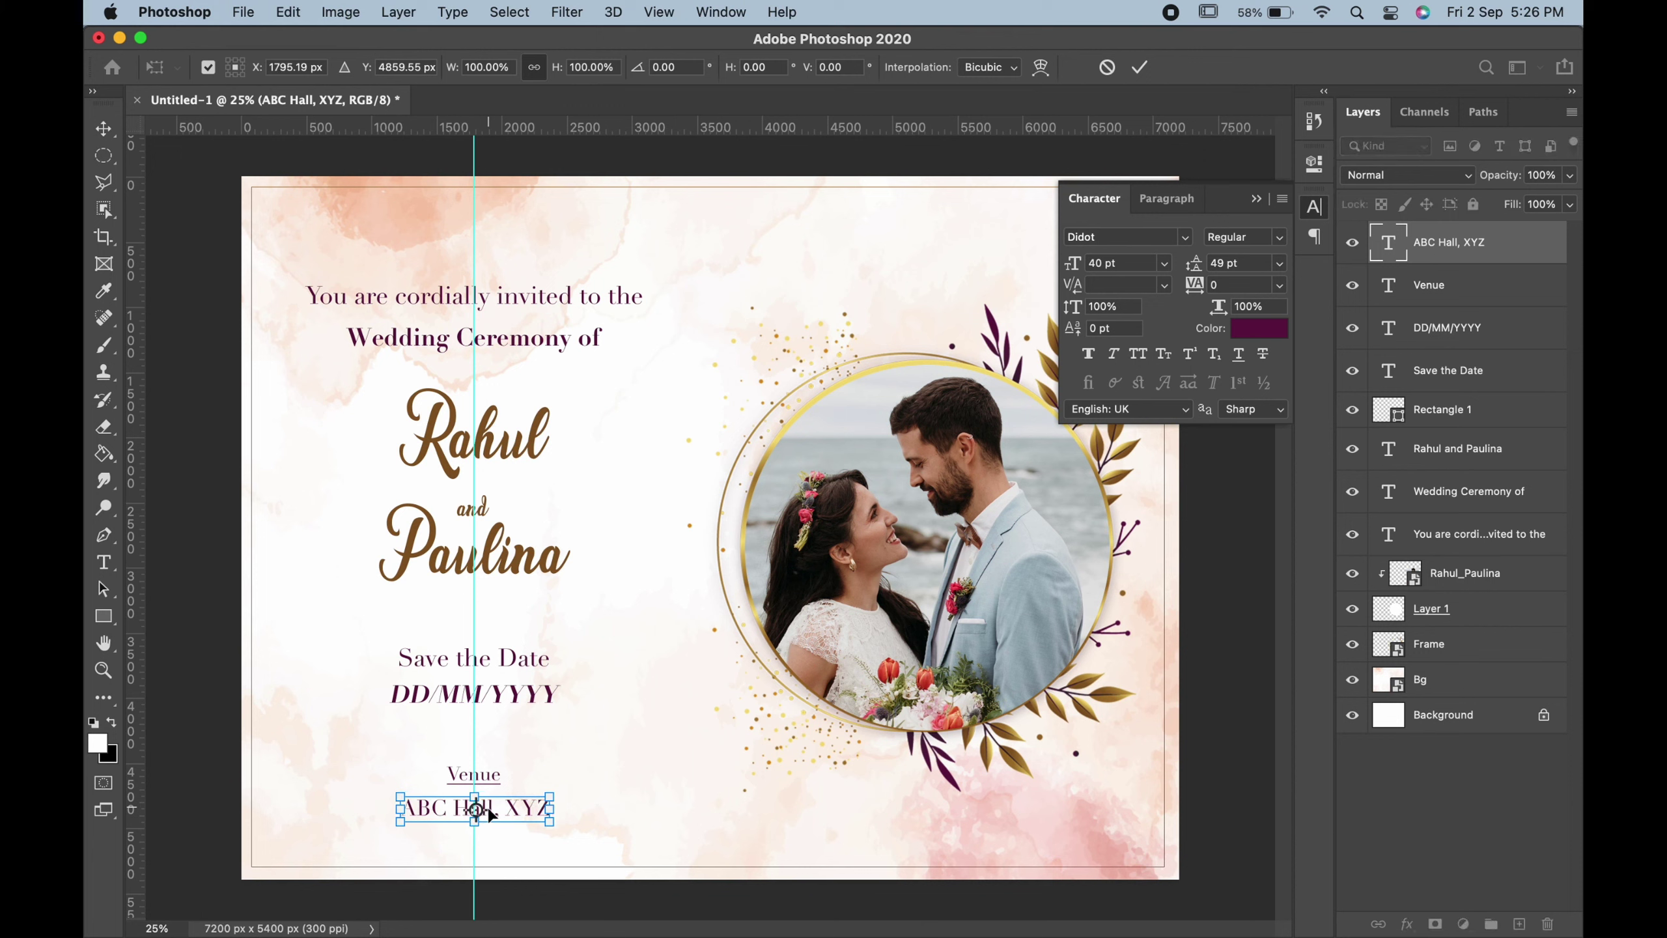
pyautogui.press('Return')
# Step: Recheck the centring of "Venue" against the guide, and clear the guide and the Character settings from view
pyautogui.click(486, 776)
pyautogui.press('super+t')
pyautogui.press('Return')
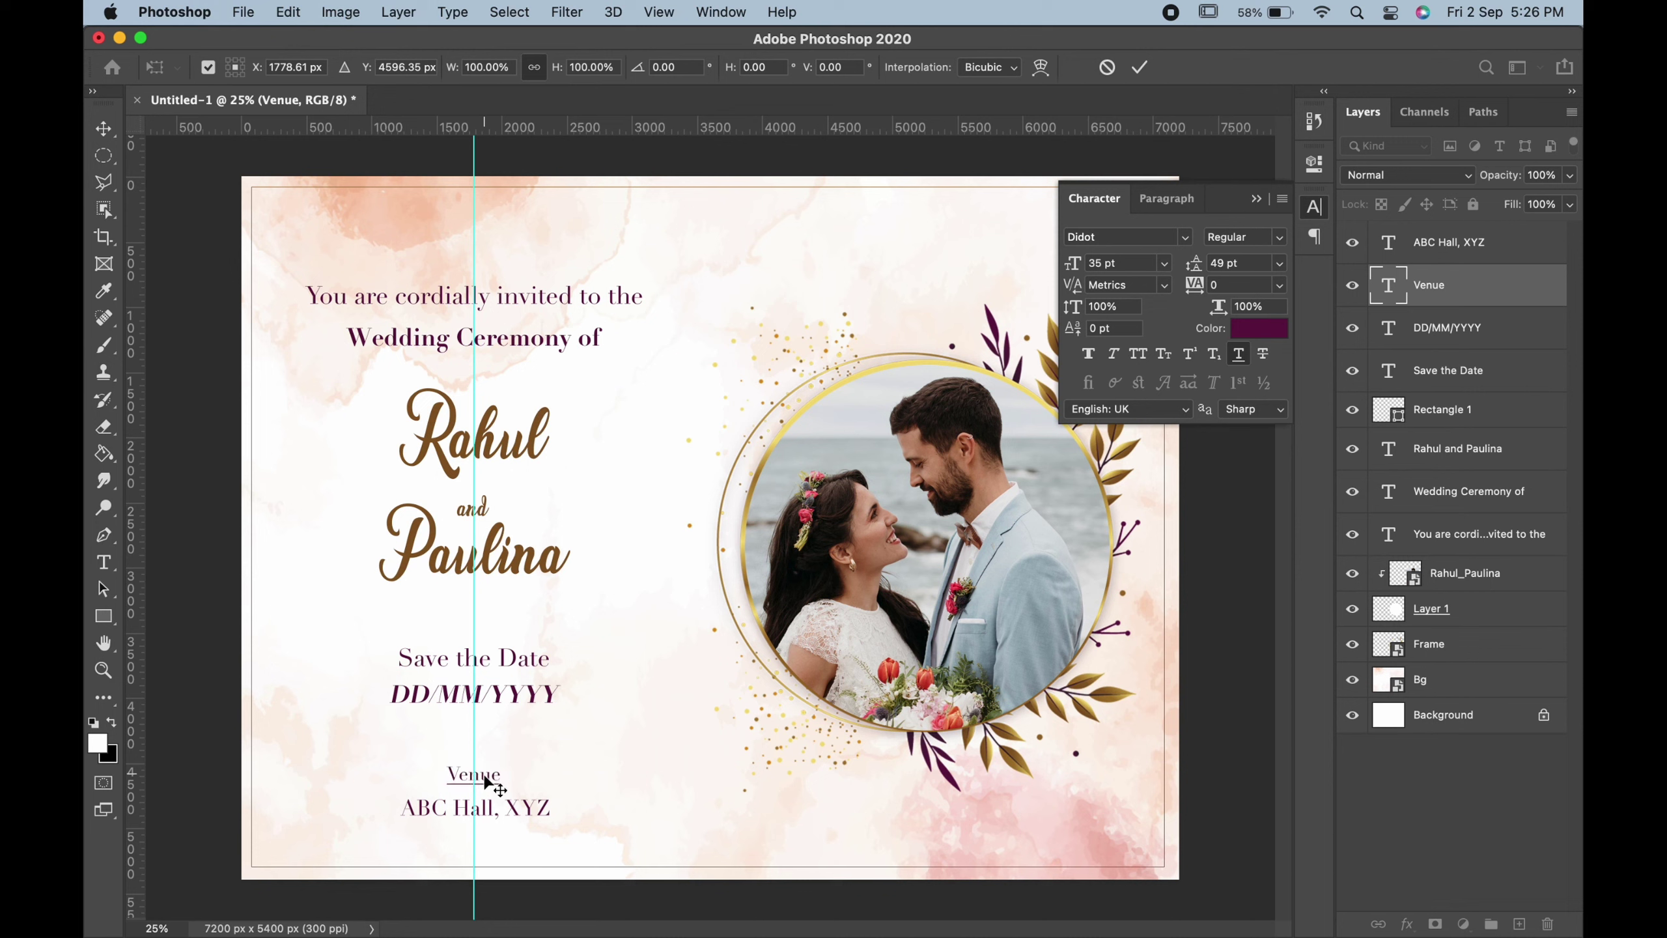
pyautogui.click(1257, 202)
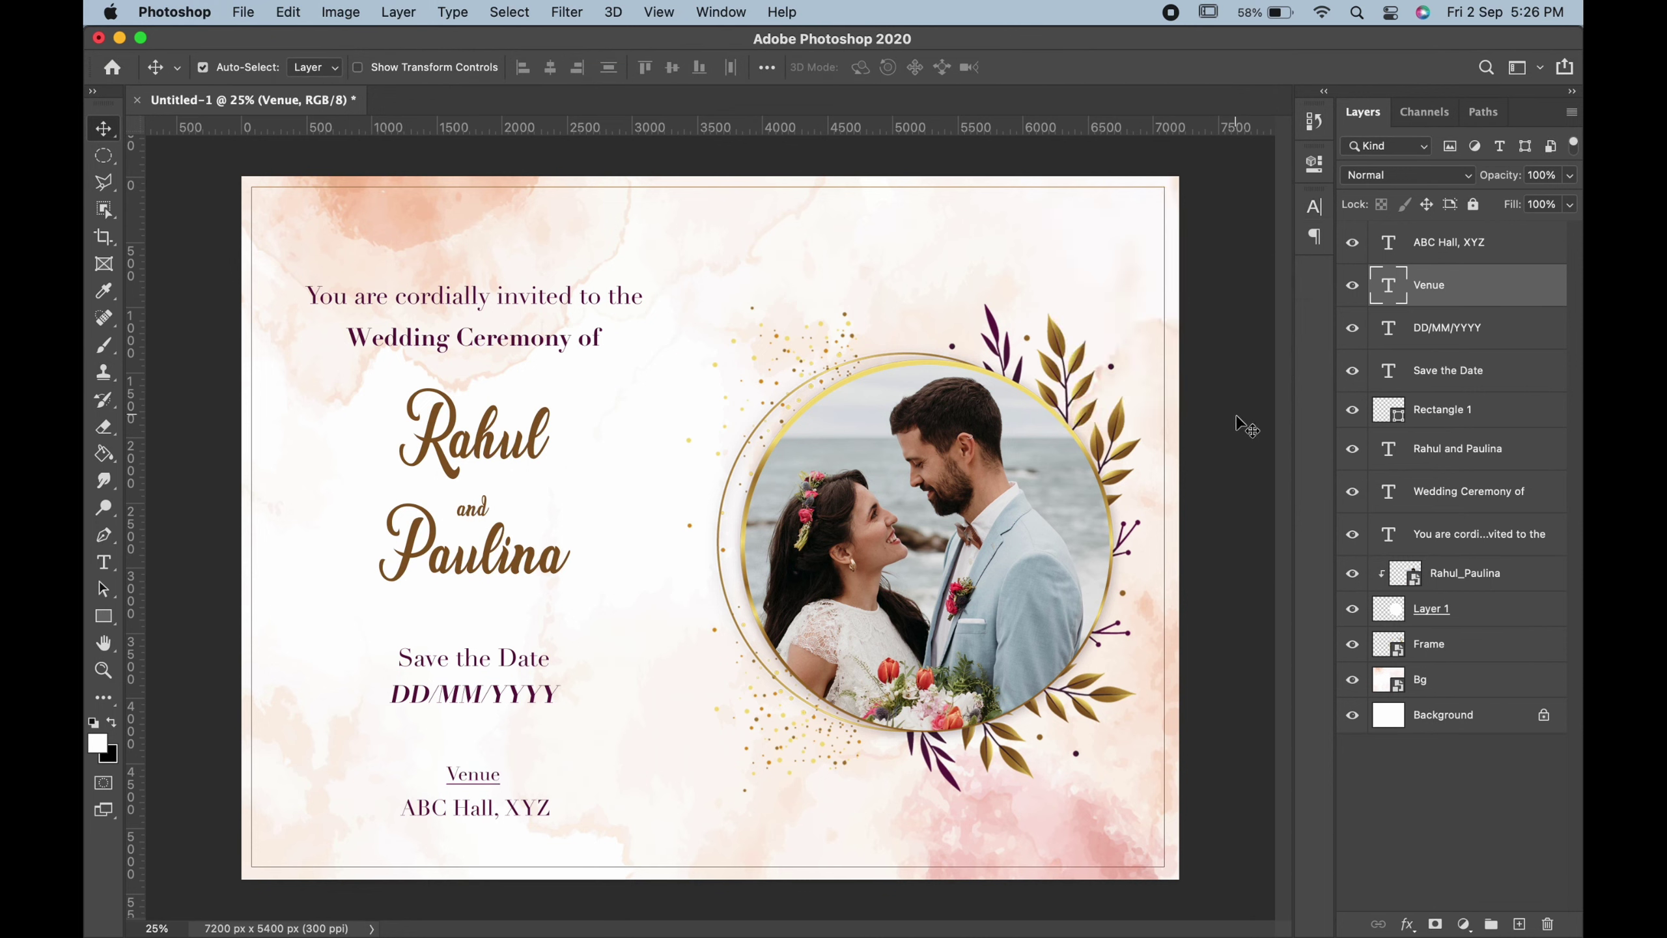